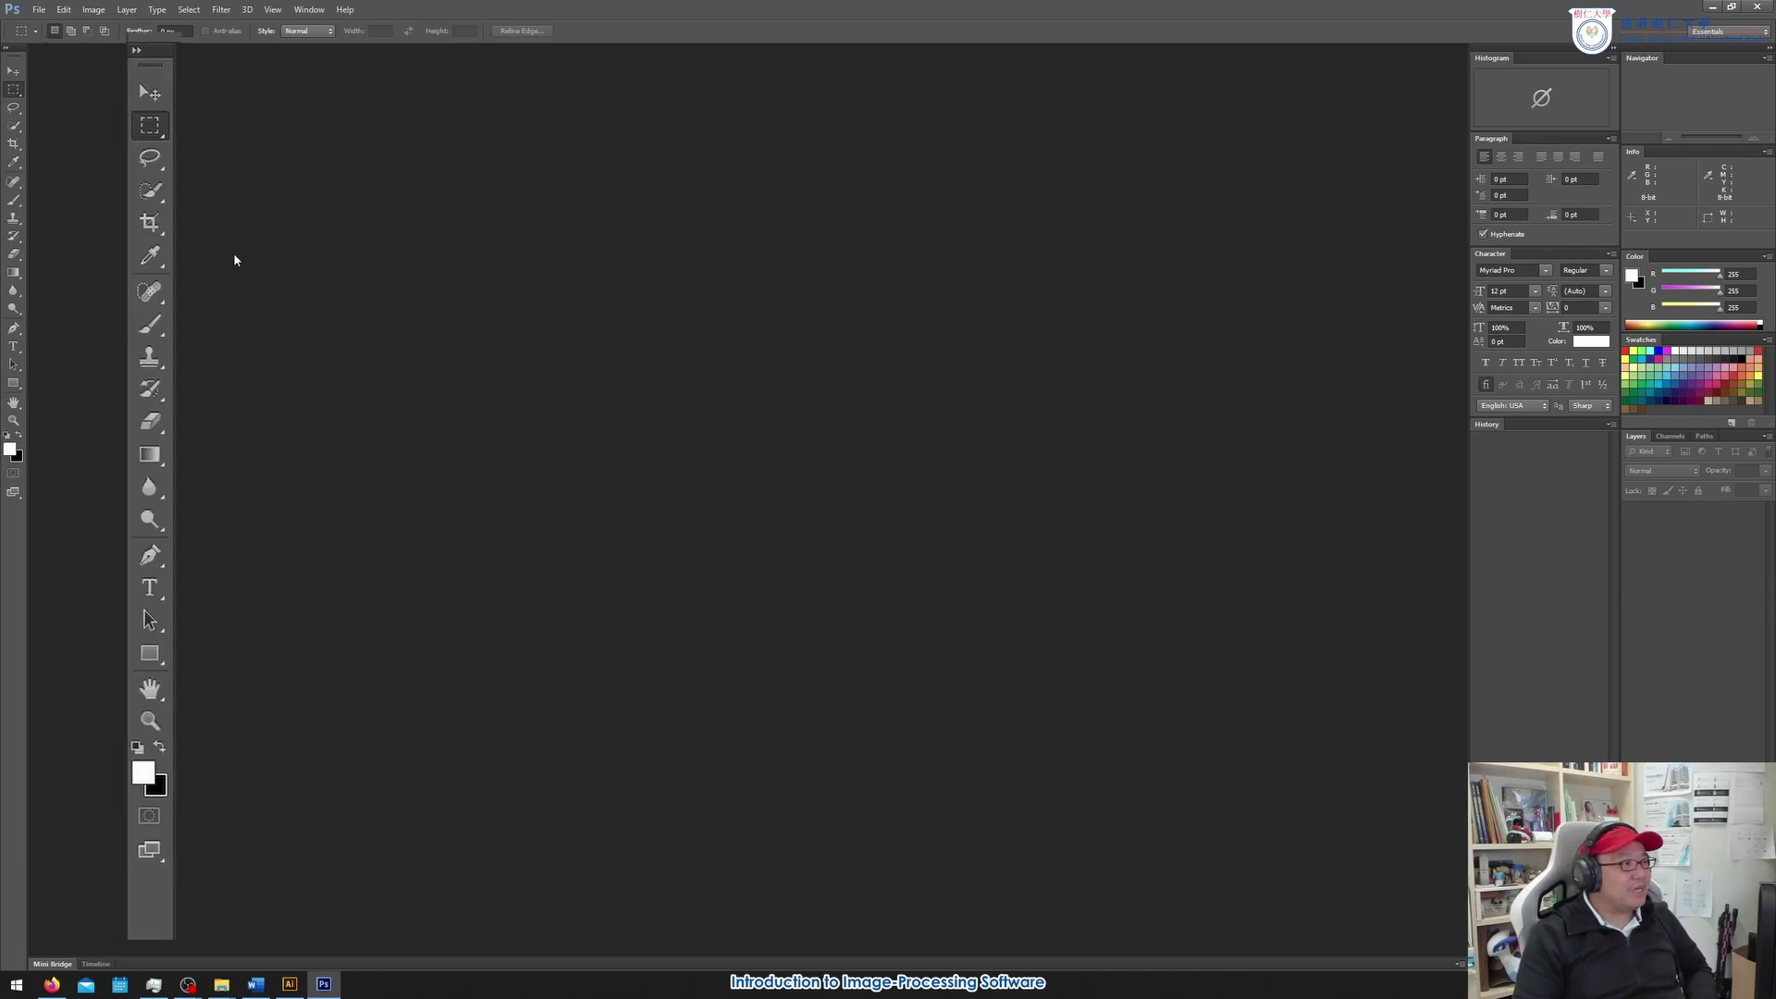
{"action": "left_click", "coordinate": [13, 328]}
{"action": "left_click", "coordinate": [13, 72]}
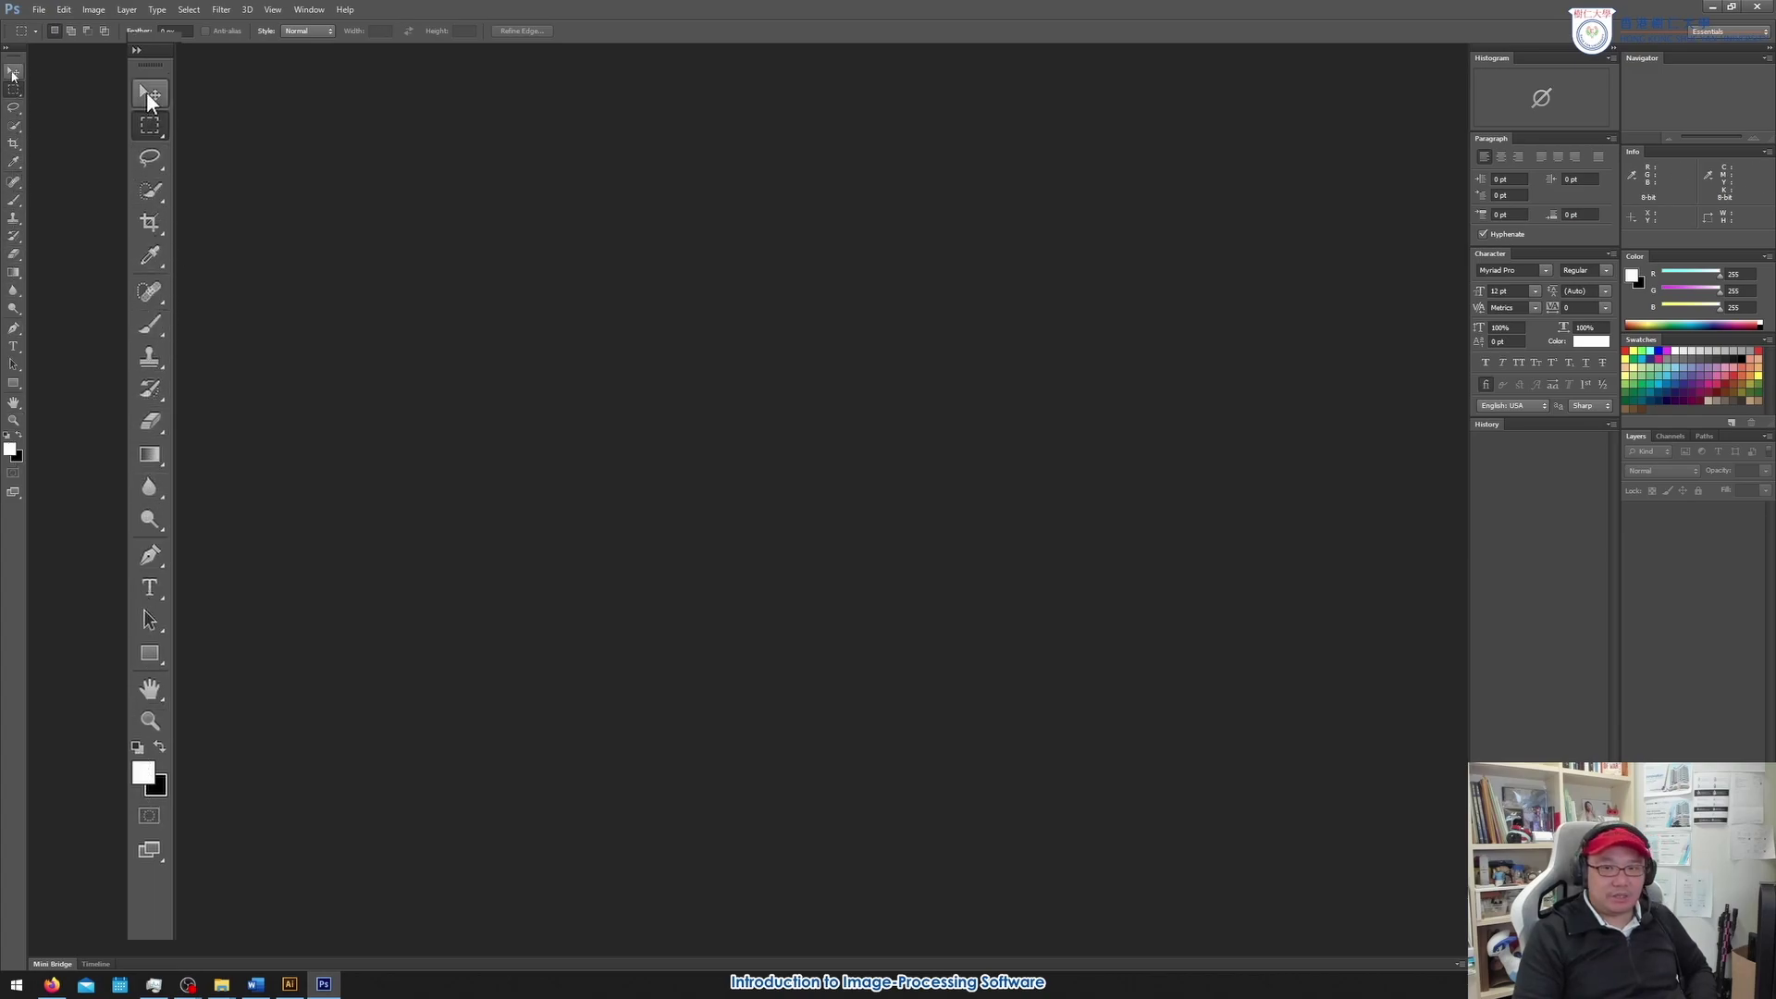
{"action": "left_click", "coordinate": [13, 89]}
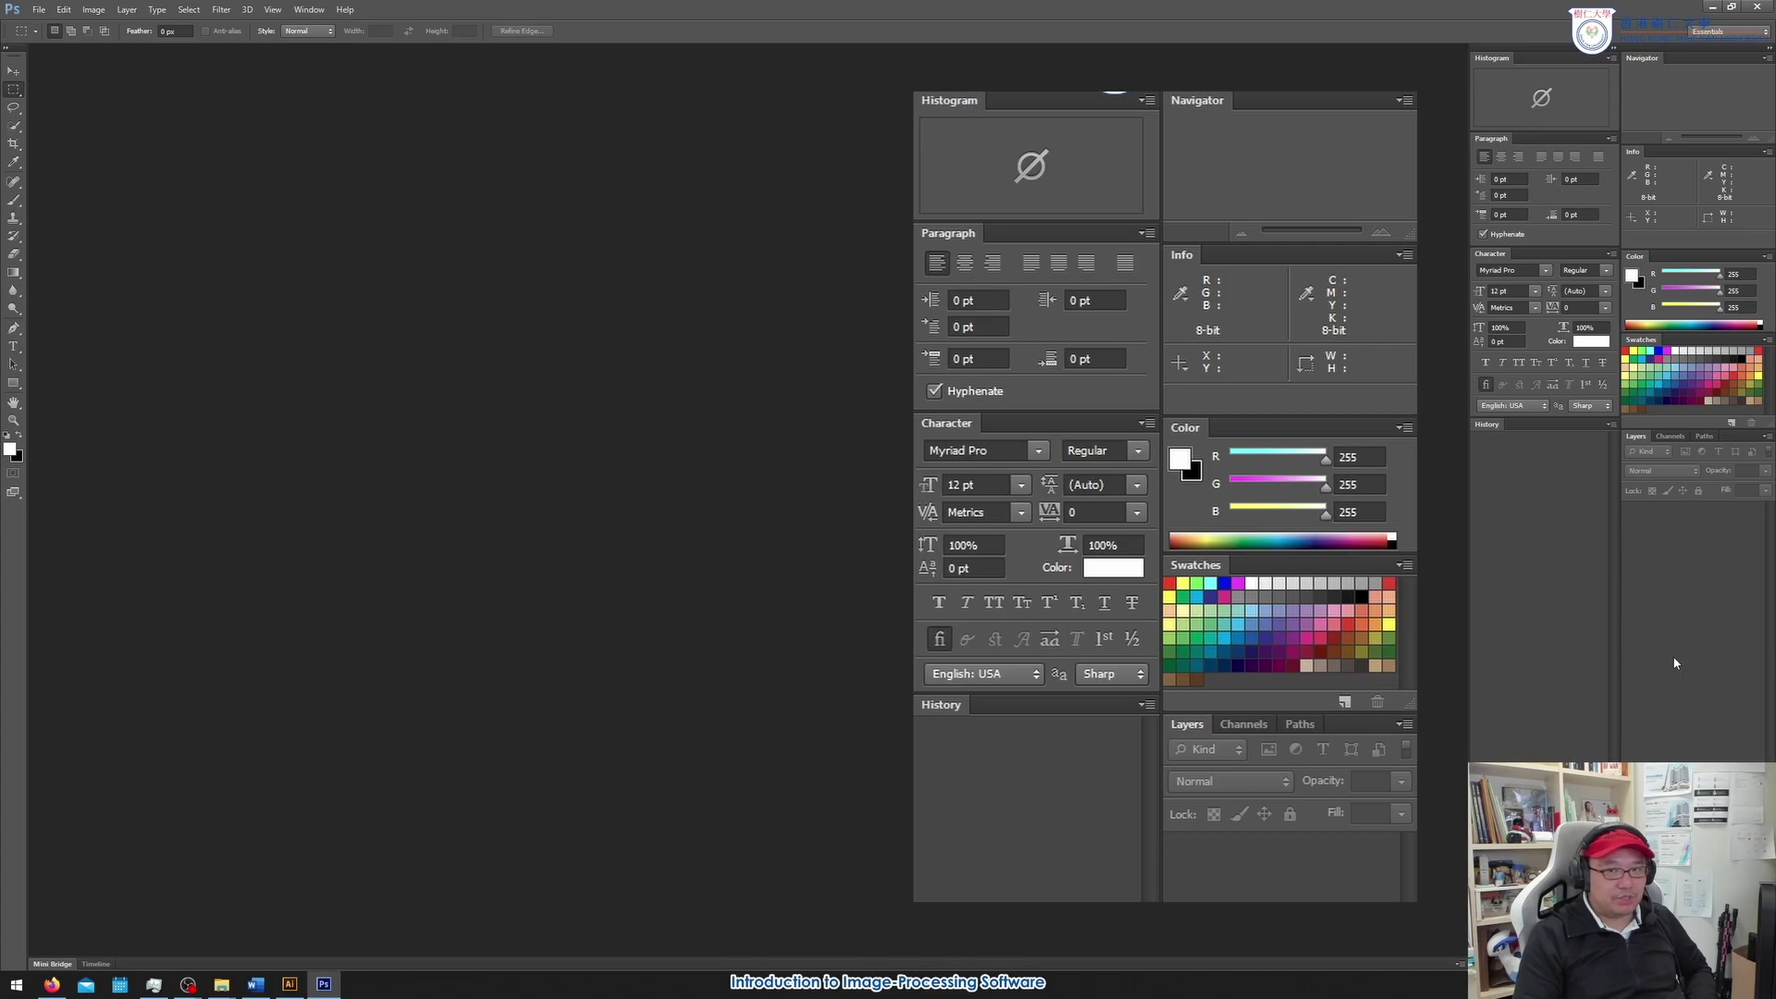
Open the photo IMG_4628 from the desktop in Photoshop
{"action": "left_click", "coordinate": [1712, 6]}
{"action": "left_click", "coordinate": [1696, 11]}
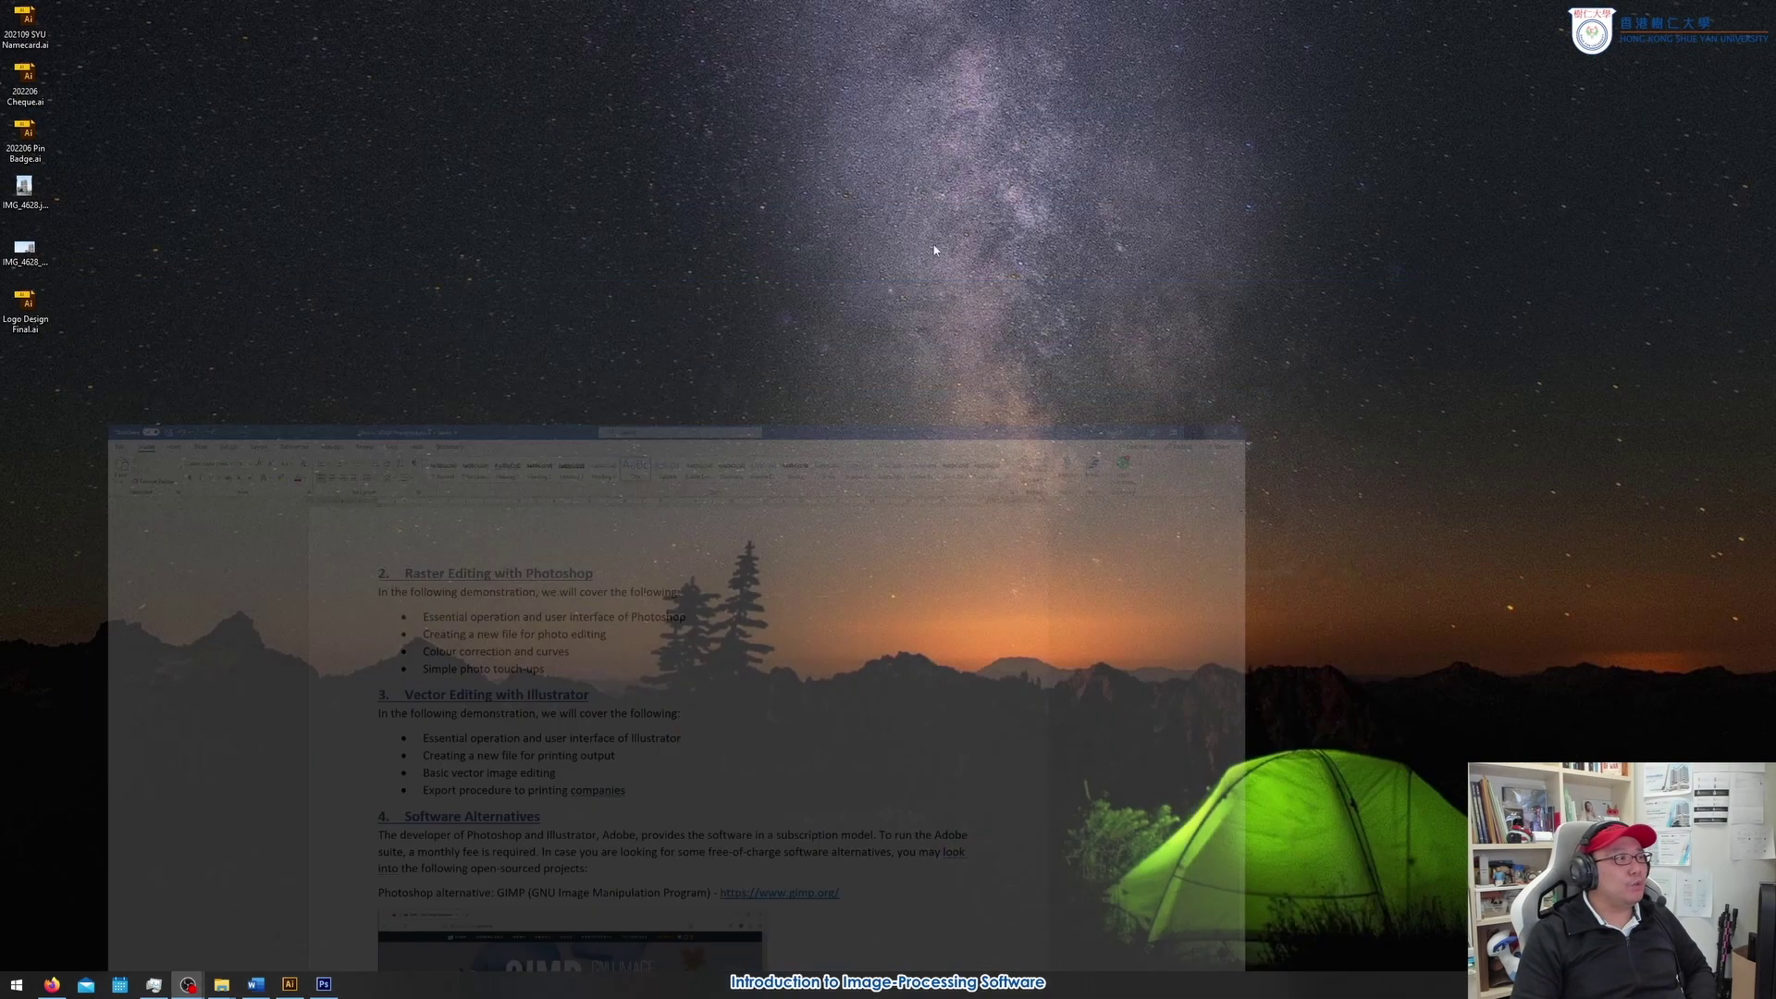
{"action": "left_click_drag", "start_coordinate": [30, 192], "coordinate": [533, 478]}
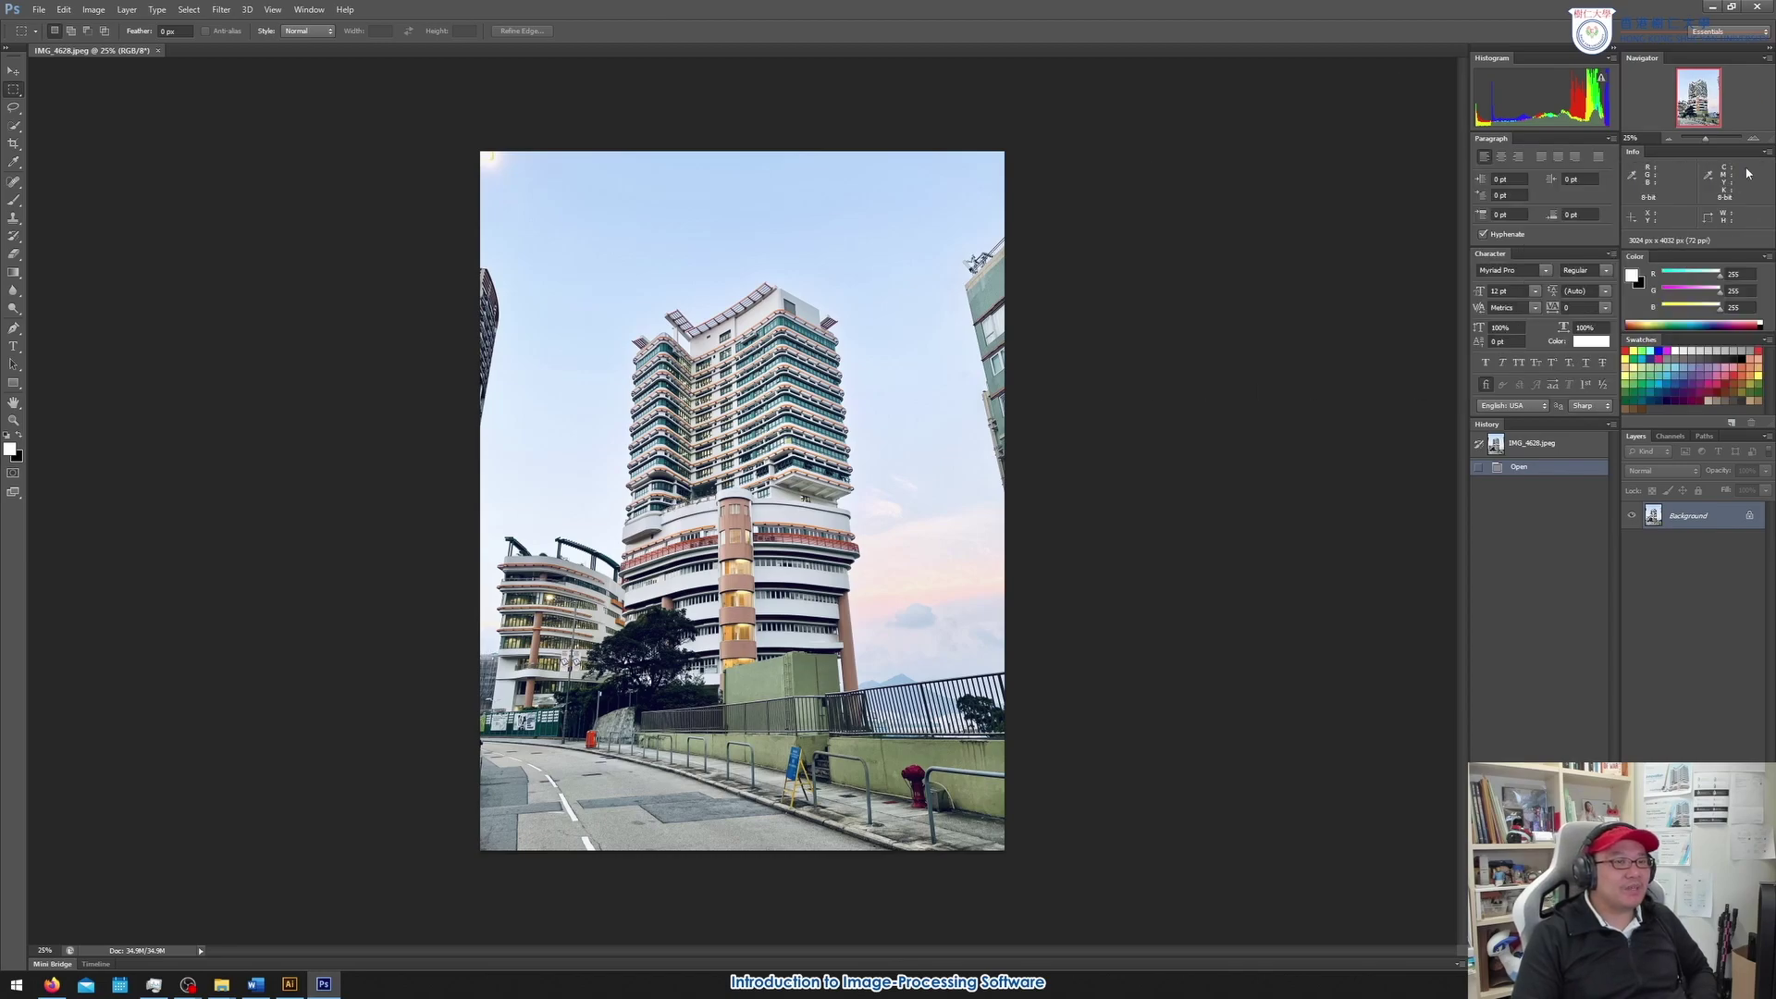
Examine the building's facade at 200% magnification and the whole tower at 50%
{"action": "left_click", "coordinate": [1754, 138]}
{"action": "left_click", "coordinate": [1754, 138]}
{"action": "left_click", "coordinate": [1754, 138]}
{"action": "left_click", "coordinate": [1754, 138]}
{"action": "left_click", "coordinate": [1754, 138]}
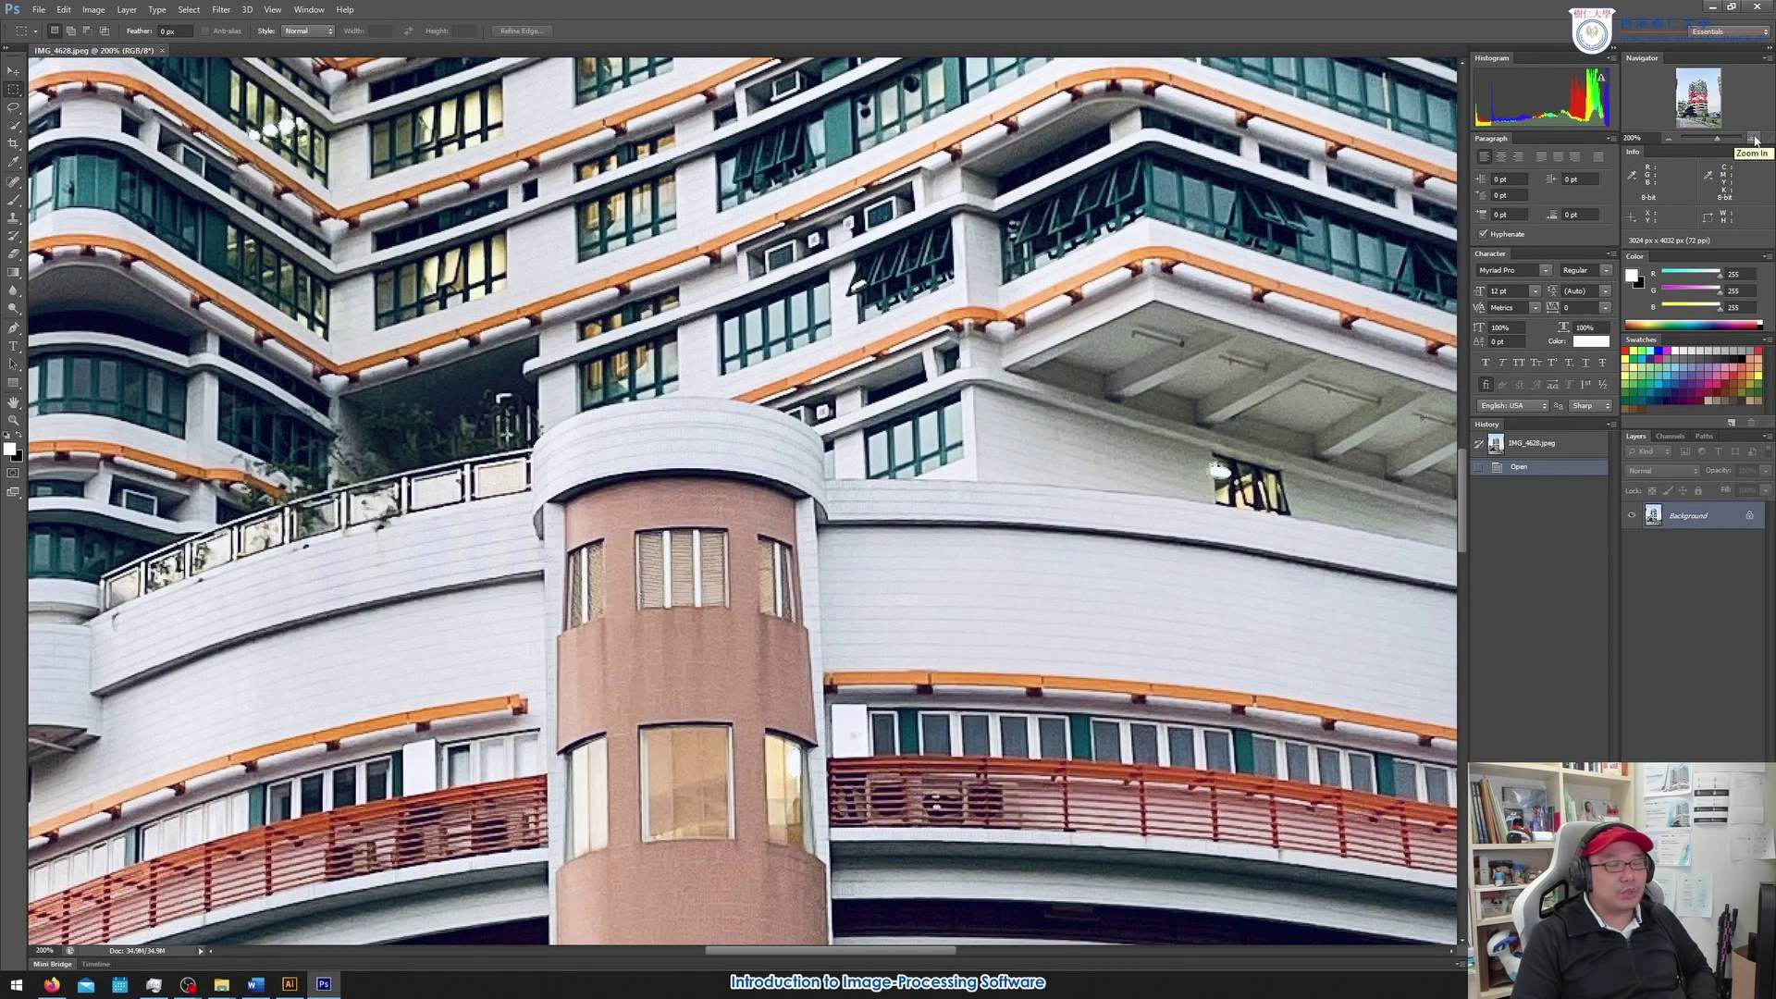
{"action": "left_click_drag", "start_coordinate": [1704, 103], "coordinate": [1701, 86]}
{"action": "left_click", "coordinate": [1669, 139]}
{"action": "left_click", "coordinate": [1669, 139]}
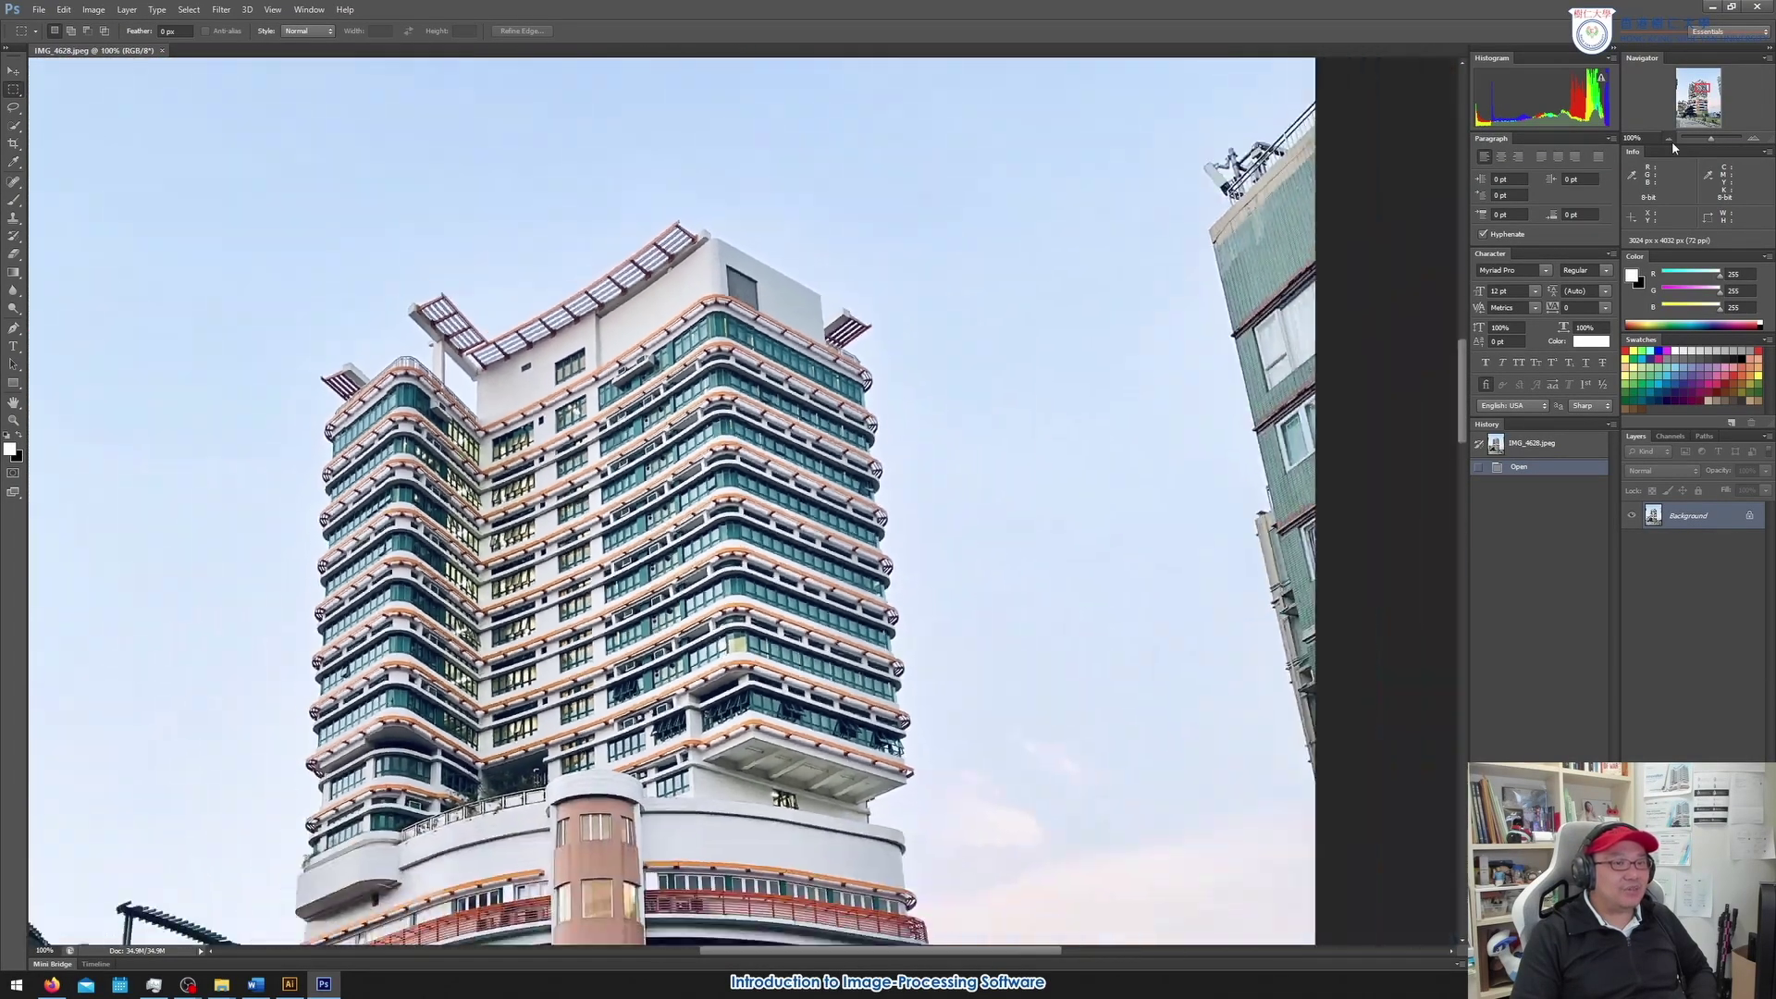
{"action": "left_click", "coordinate": [1671, 138]}
{"action": "left_click_drag", "start_coordinate": [1700, 88], "coordinate": [1701, 90]}
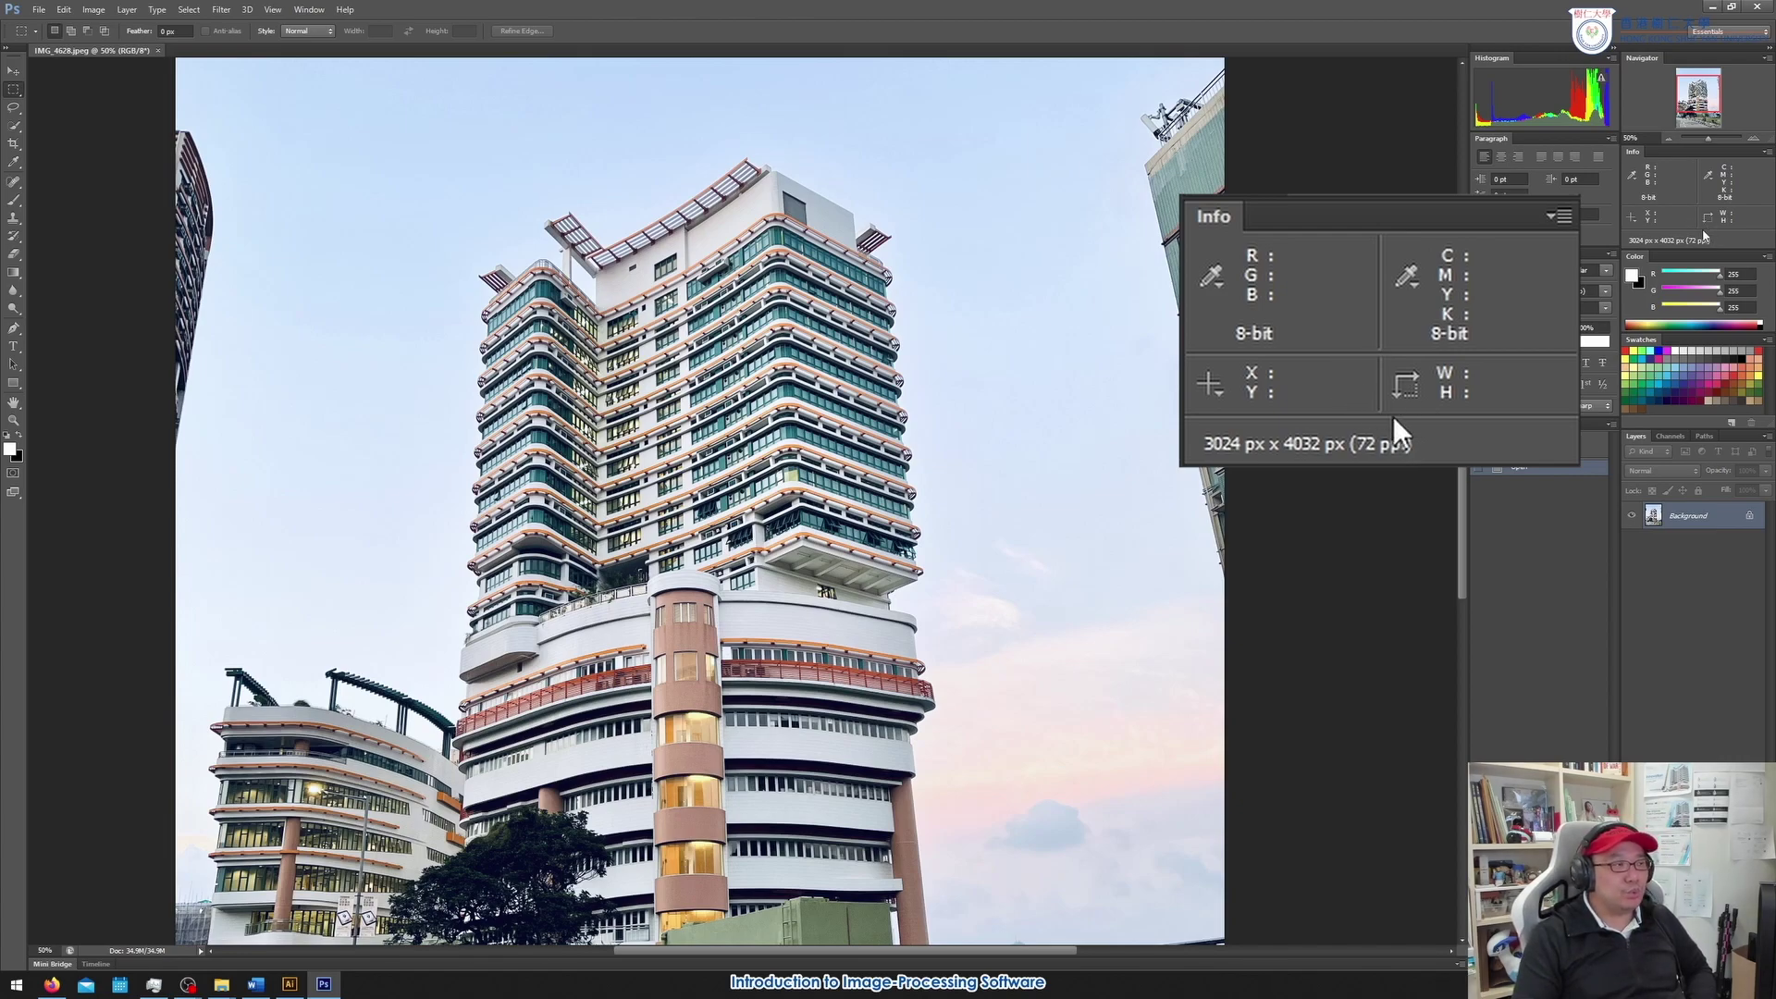
{"action": "left_click", "coordinate": [310, 9]}
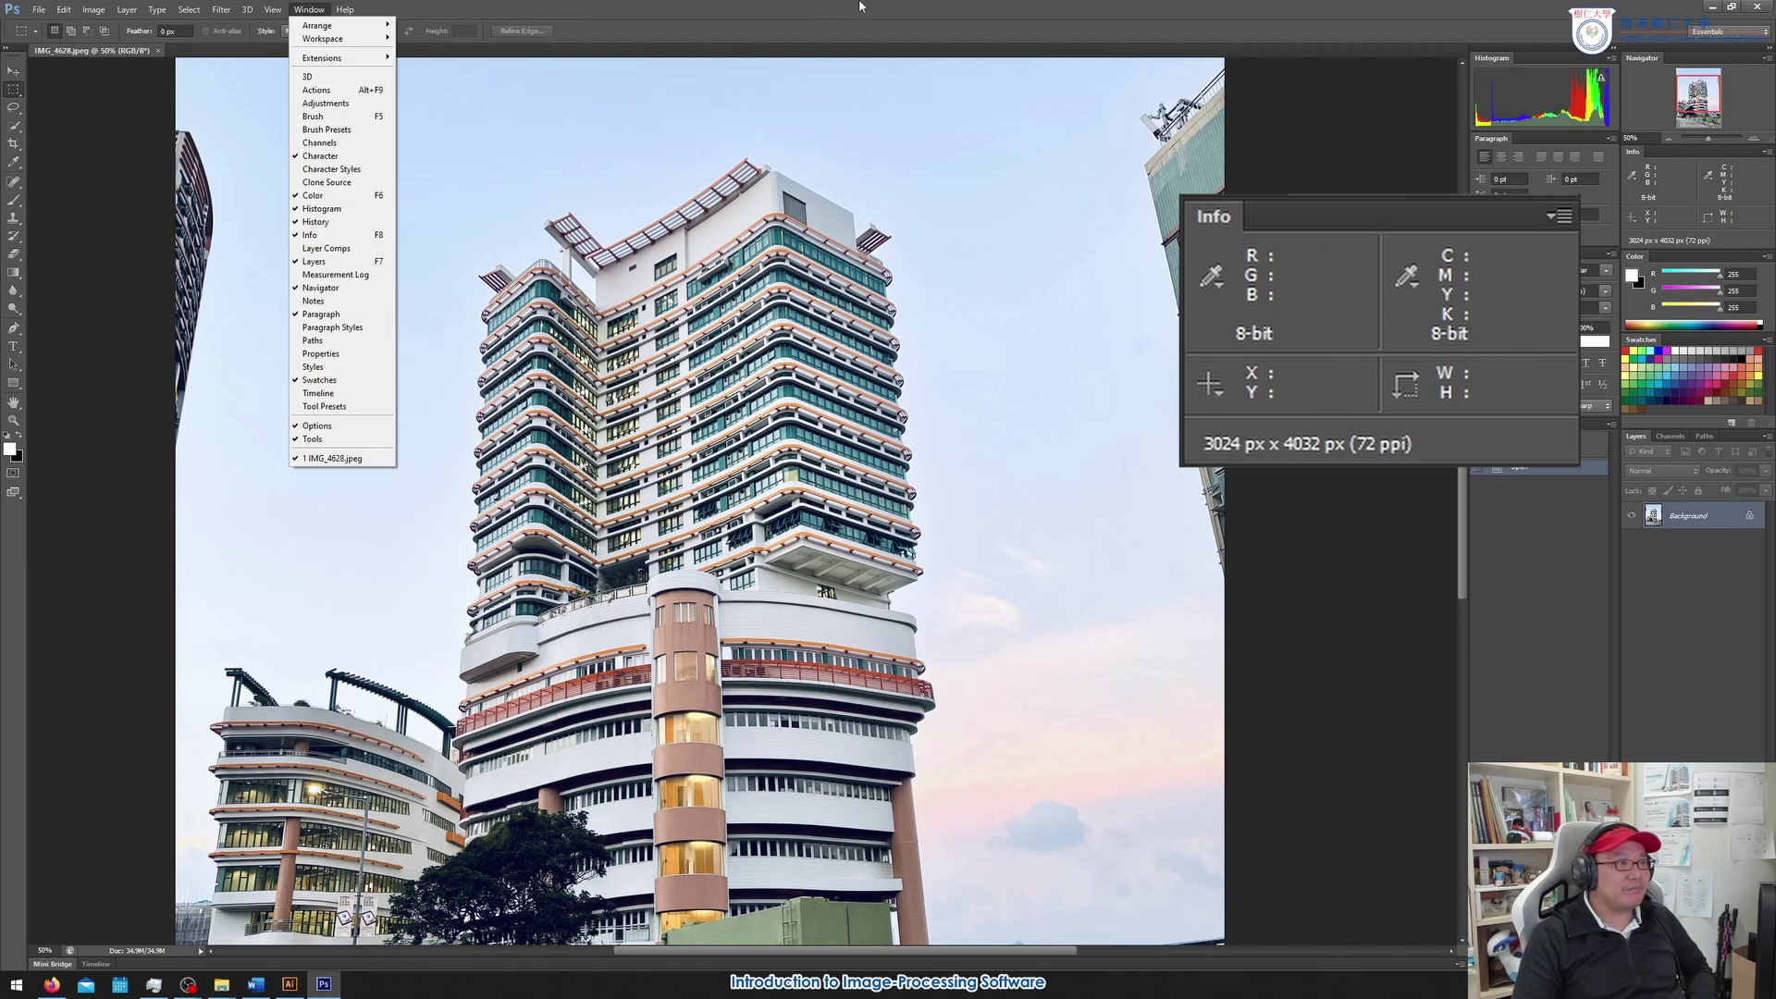
{"action": "left_click", "coordinate": [356, 239]}
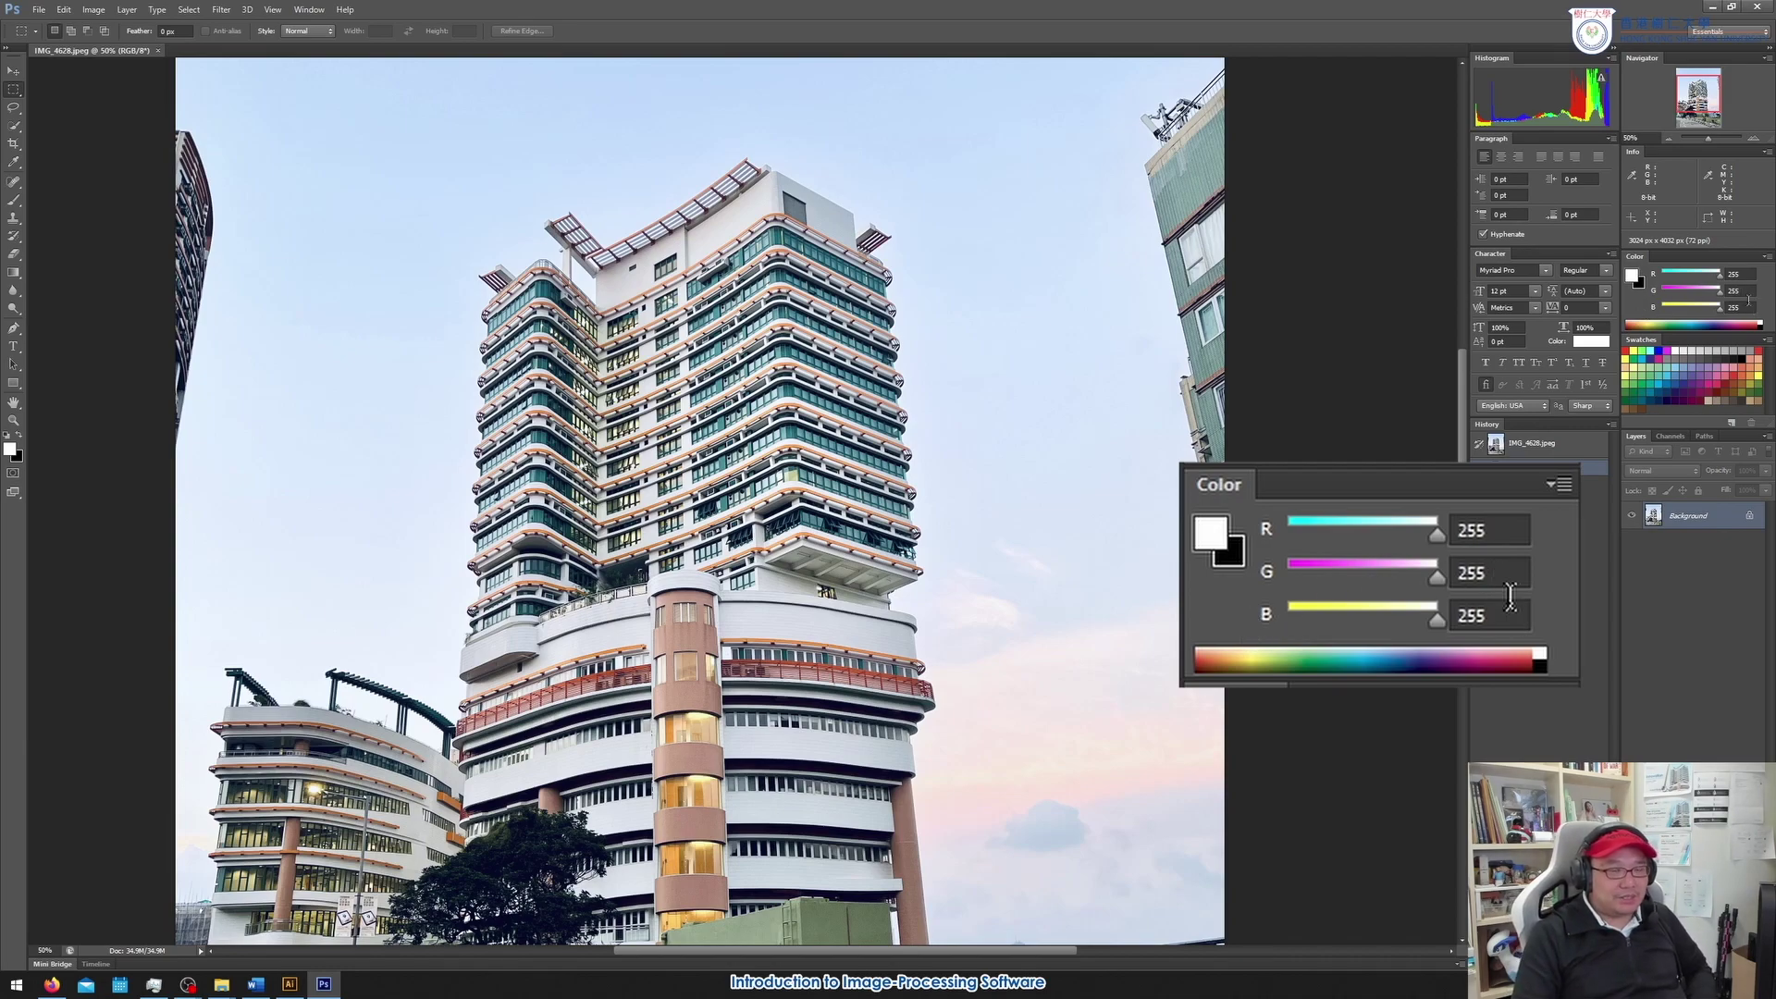
Try a dark red (RGB 100, 59, 59) and a pure red (RGB 255, 0, 0) as foreground colour
{"action": "left_click", "coordinate": [1635, 277]}
{"action": "left_click_drag", "start_coordinate": [929, 250], "coordinate": [1027, 281]}
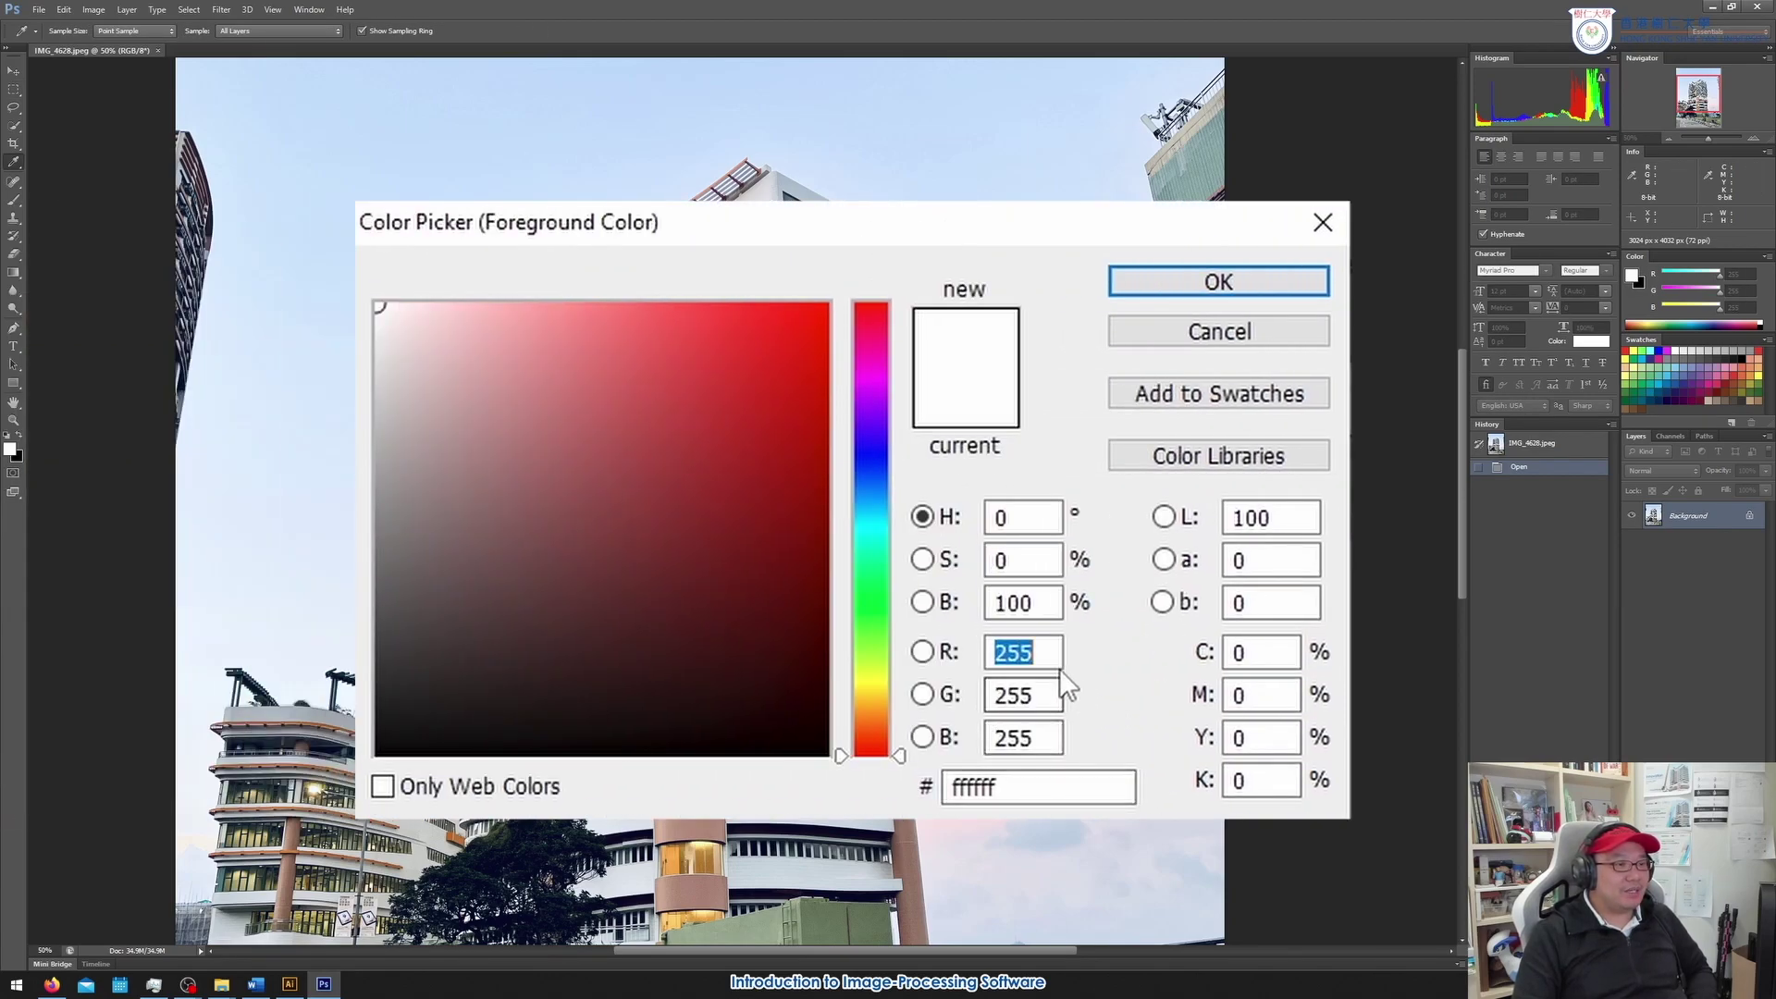
{"action": "left_click_drag", "start_coordinate": [698, 428], "coordinate": [559, 578]}
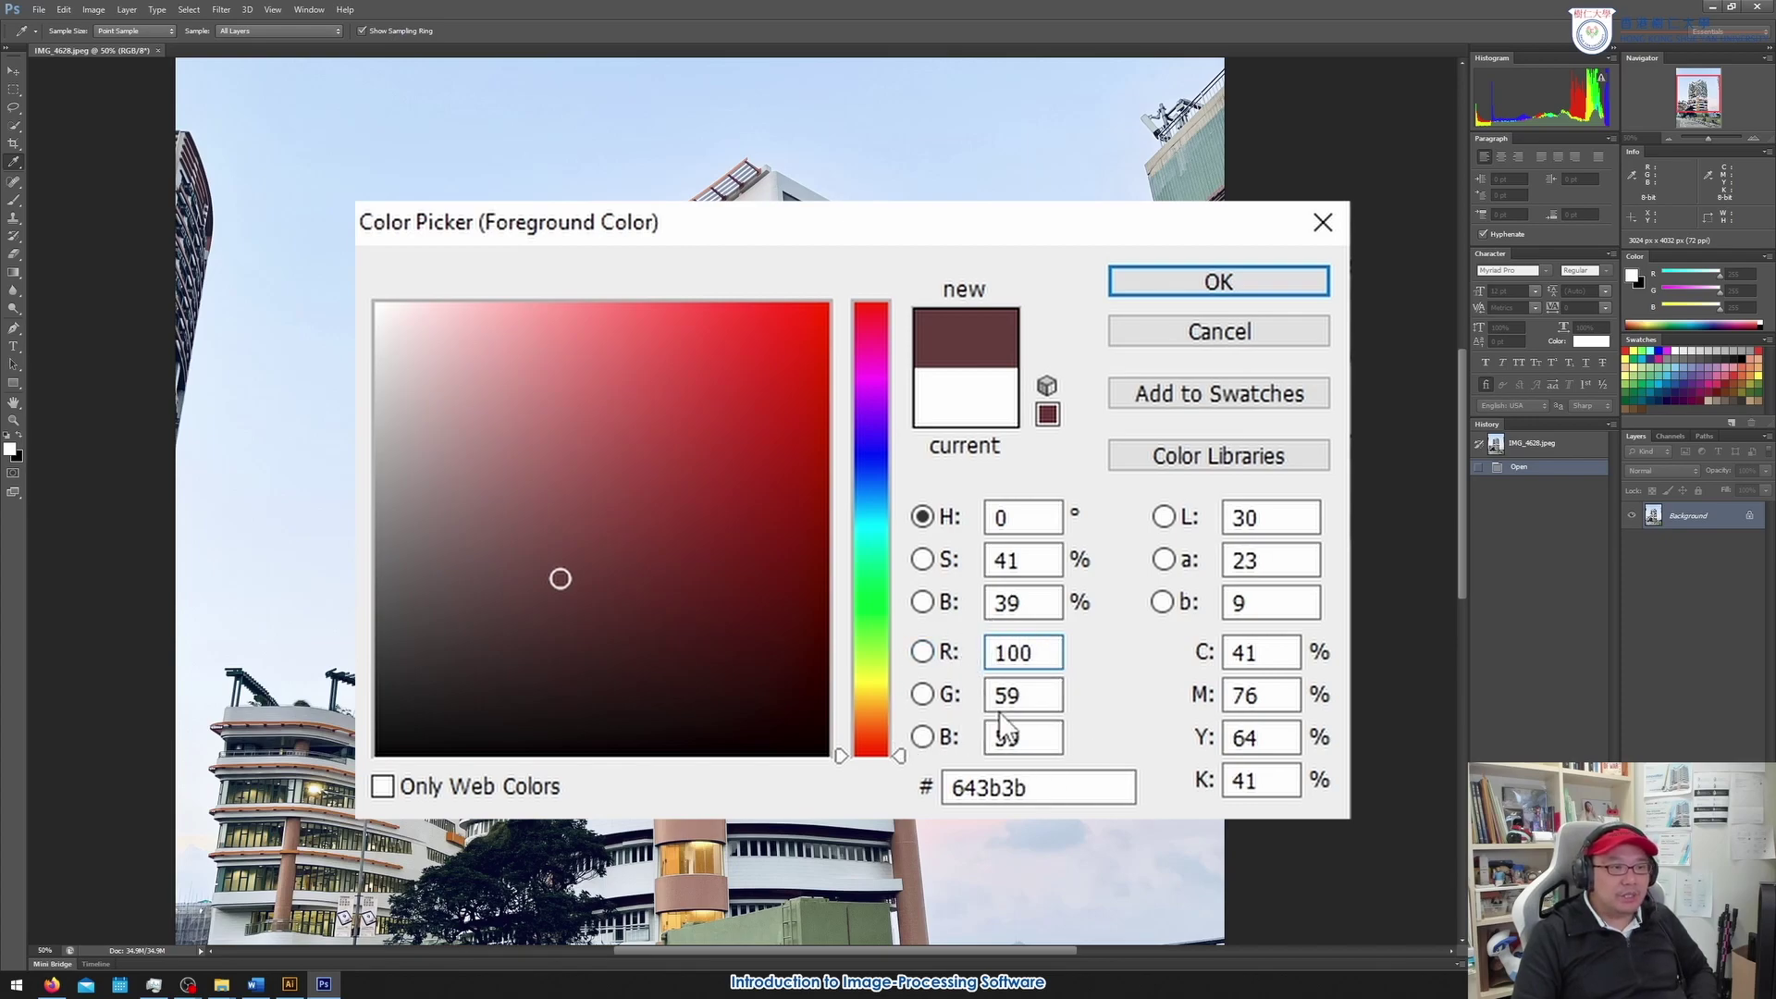
{"action": "left_click", "coordinate": [615, 543]}
{"action": "left_click_drag", "start_coordinate": [615, 543], "coordinate": [869, 269]}
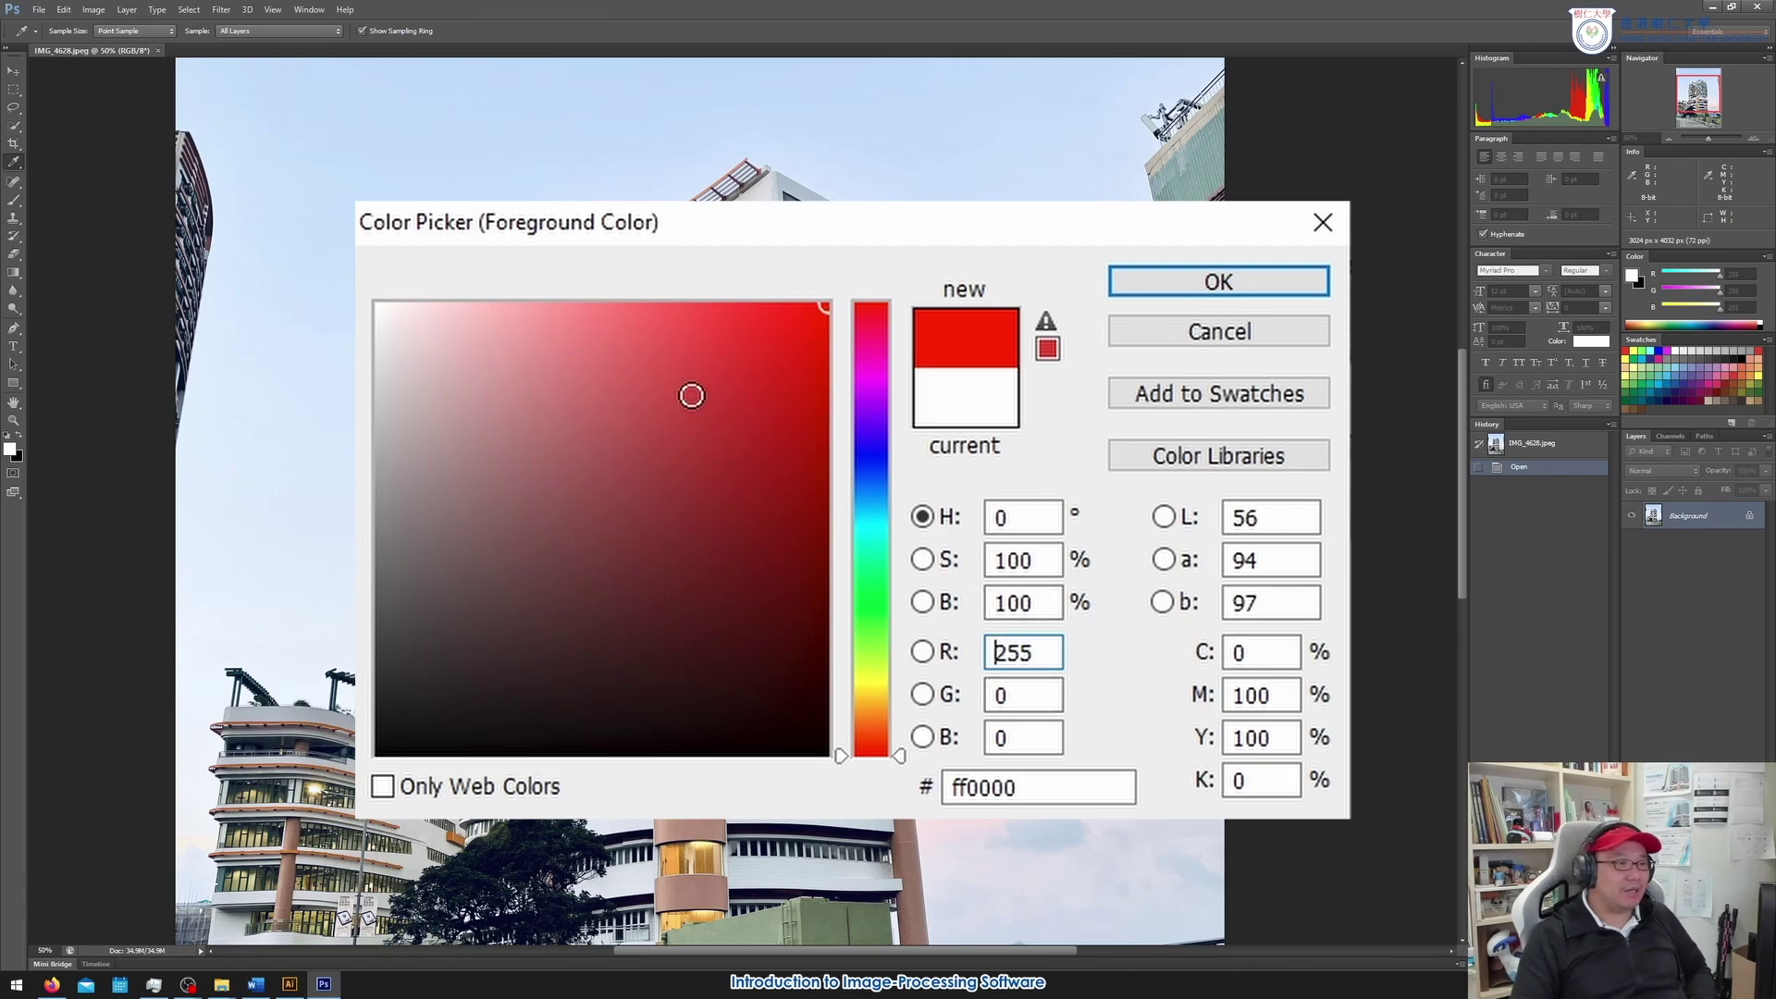
Try the muted red shades bb3838 and cf4343 as foreground colour, checking their R, G and B values
{"action": "mouse_move", "coordinate": [694, 459]}
{"action": "left_mouse_down"}
{"action": "mouse_move", "coordinate": [663, 391]}
{"action": "mouse_move", "coordinate": [692, 423]}
{"action": "left_mouse_up"}
{"action": "left_click", "coordinate": [1052, 649]}
{"action": "left_click", "coordinate": [1039, 692]}
{"action": "left_click", "coordinate": [1043, 736]}
{"action": "left_click", "coordinate": [1044, 650]}
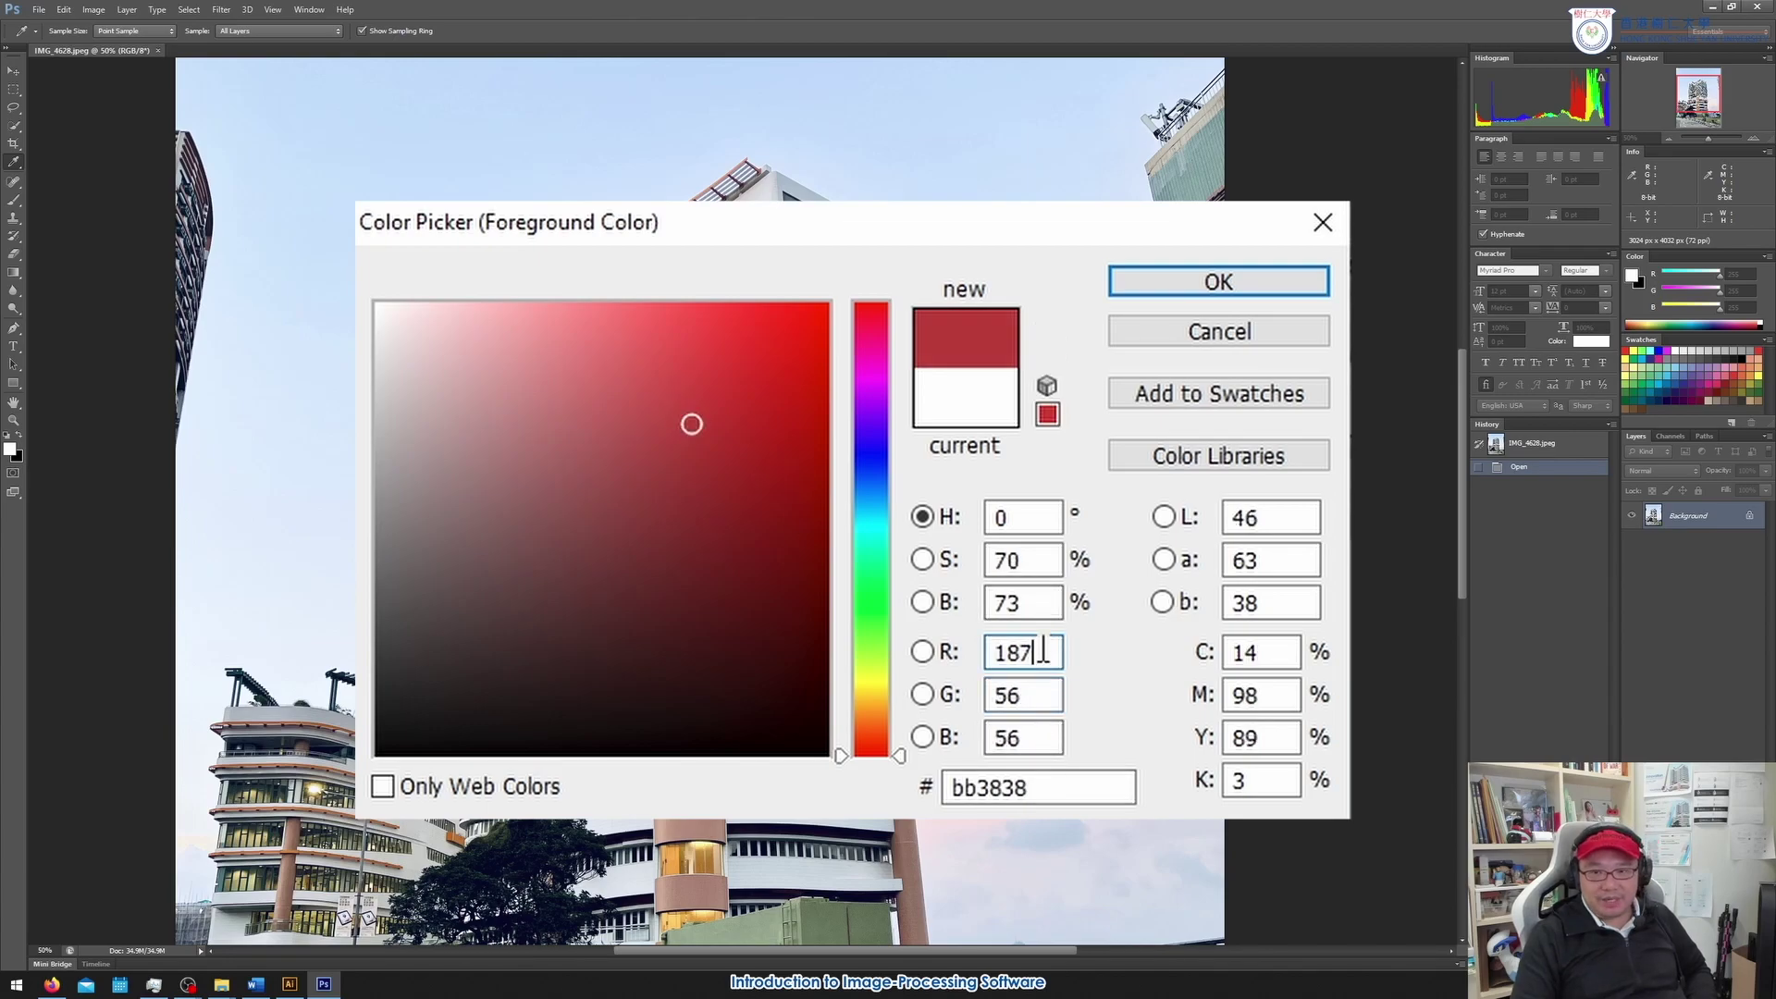
{"action": "left_click", "coordinate": [1046, 694]}
{"action": "left_click", "coordinate": [1038, 738]}
{"action": "left_click", "coordinate": [1018, 694]}
{"action": "left_click", "coordinate": [1027, 737]}
{"action": "left_click", "coordinate": [1042, 653]}
{"action": "left_click_drag", "start_coordinate": [692, 424], "coordinate": [681, 389]}
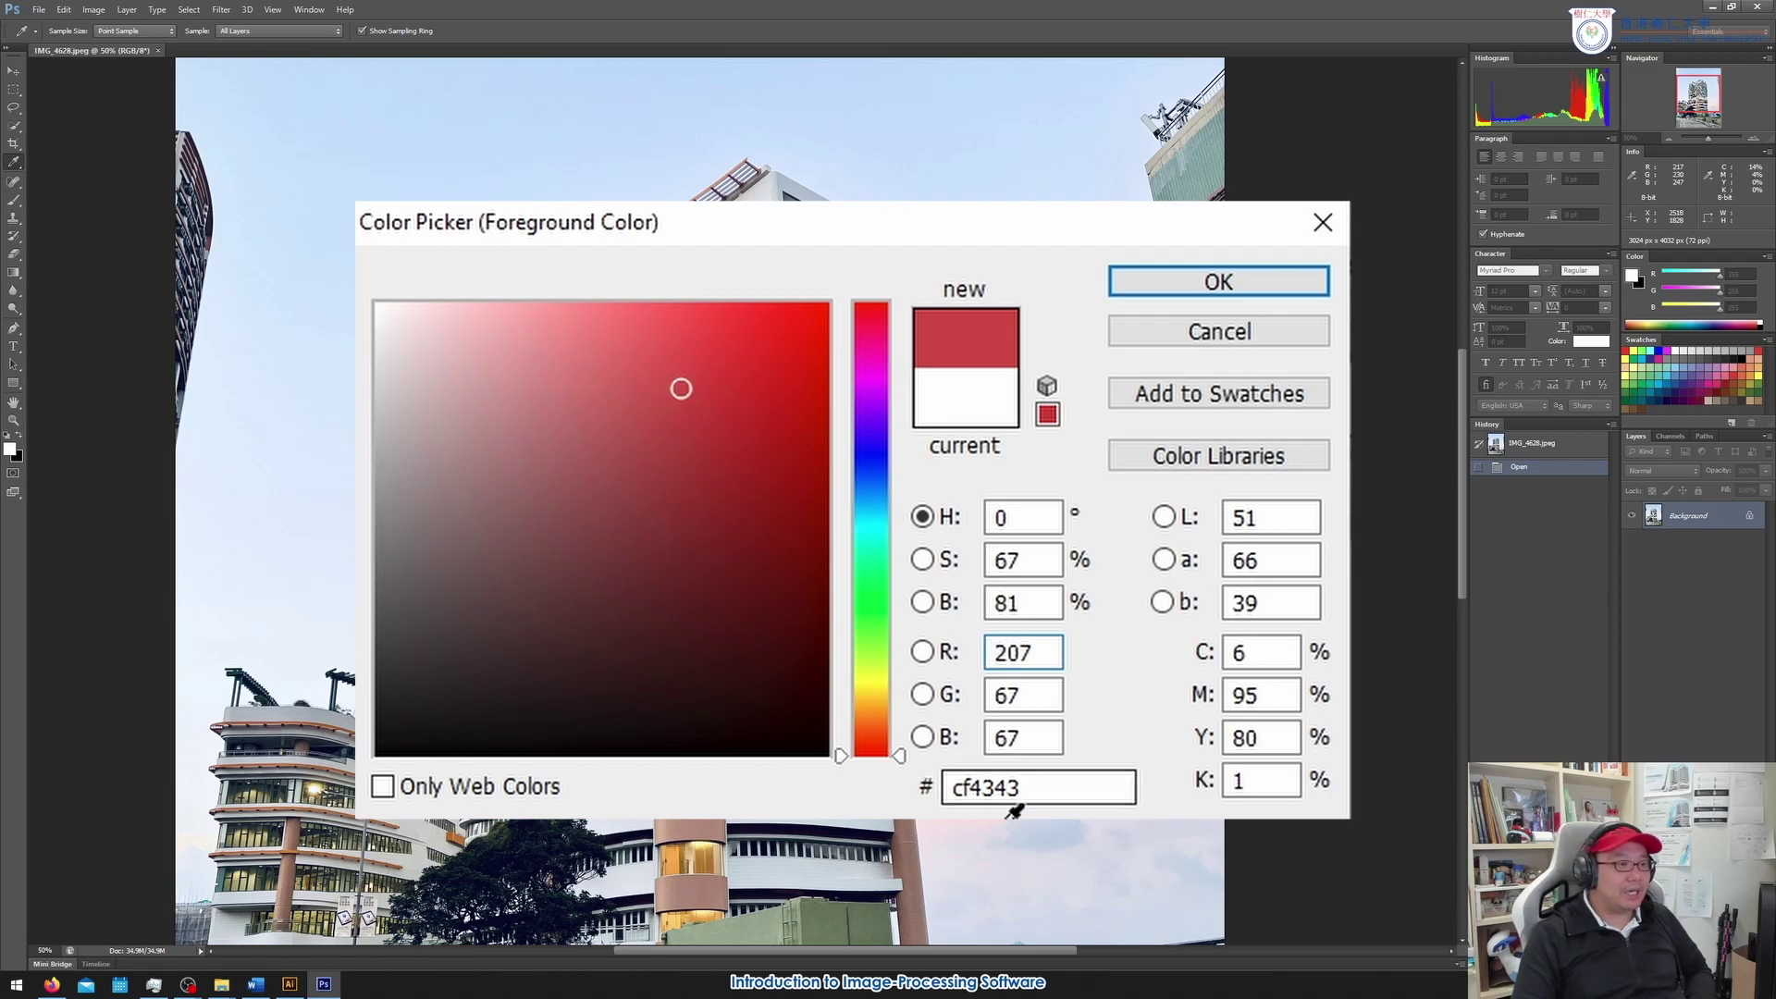
Highlight each two-digit pair of the hex code cf4343 and return the foreground colour to white
{"action": "mouse_move", "coordinate": [950, 786]}
{"action": "left_mouse_down"}
{"action": "mouse_move", "coordinate": [988, 786]}
{"action": "mouse_move", "coordinate": [960, 787]}
{"action": "left_mouse_up"}
{"action": "left_click", "coordinate": [993, 787]}
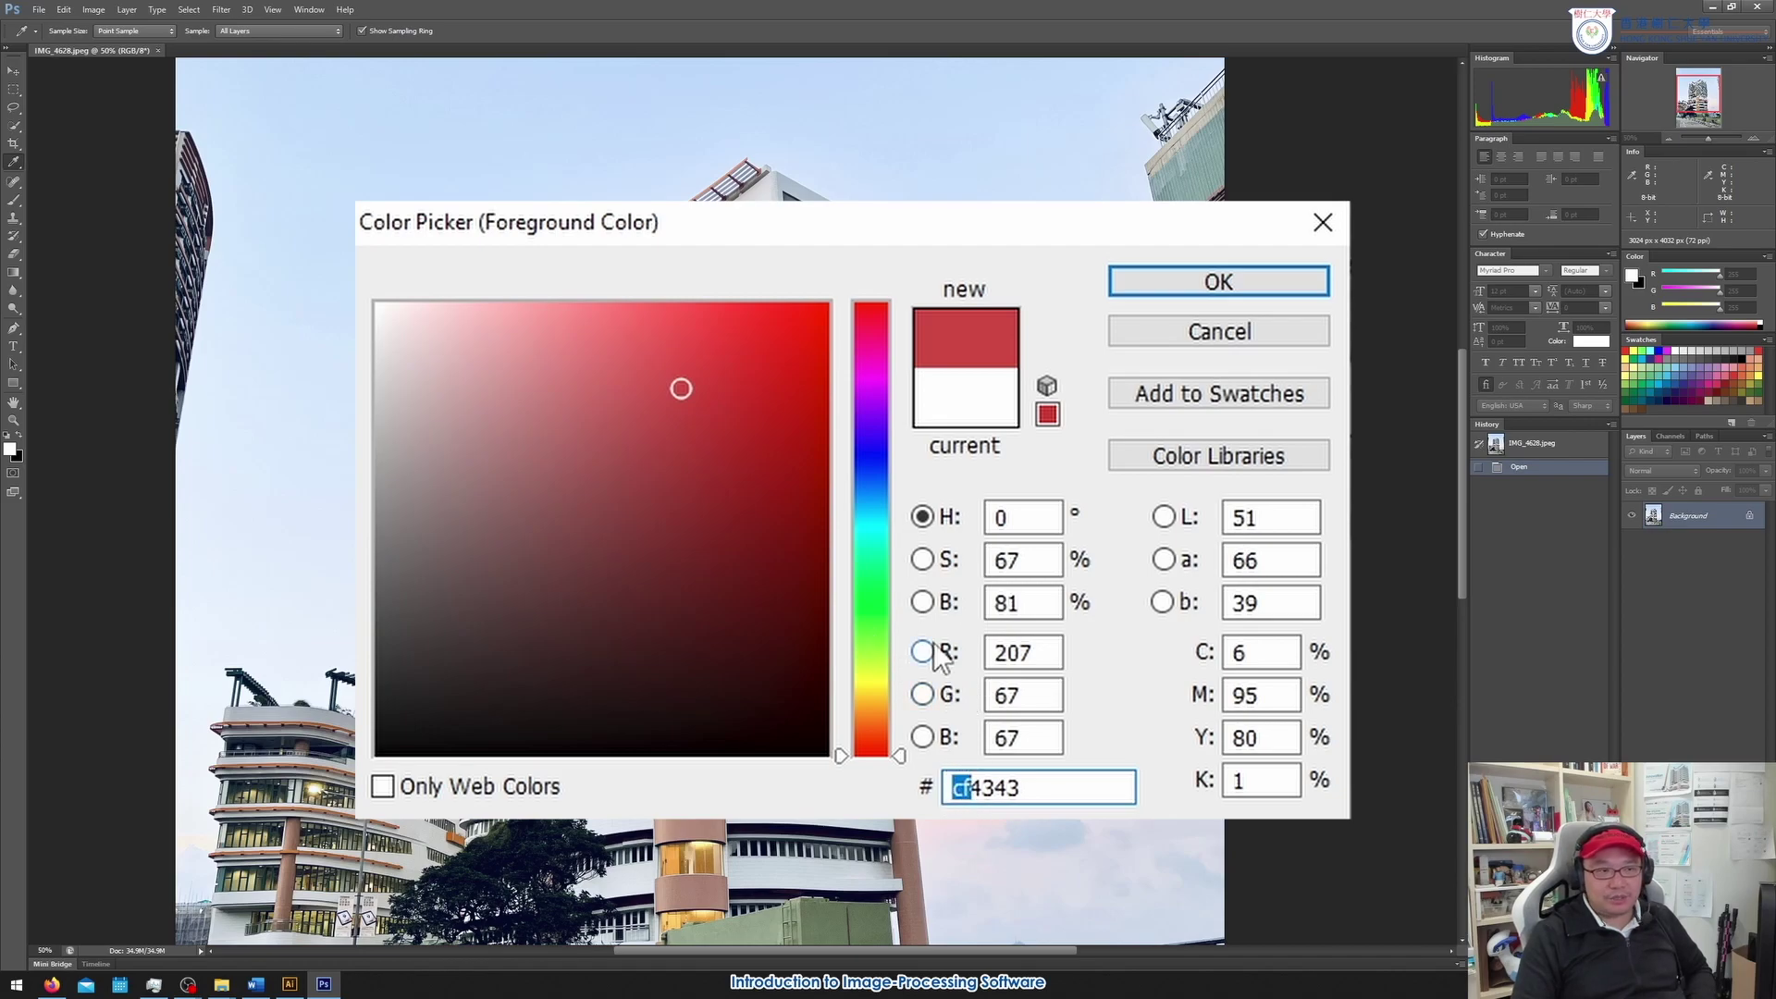
{"action": "left_click_drag", "start_coordinate": [970, 787], "coordinate": [993, 781]}
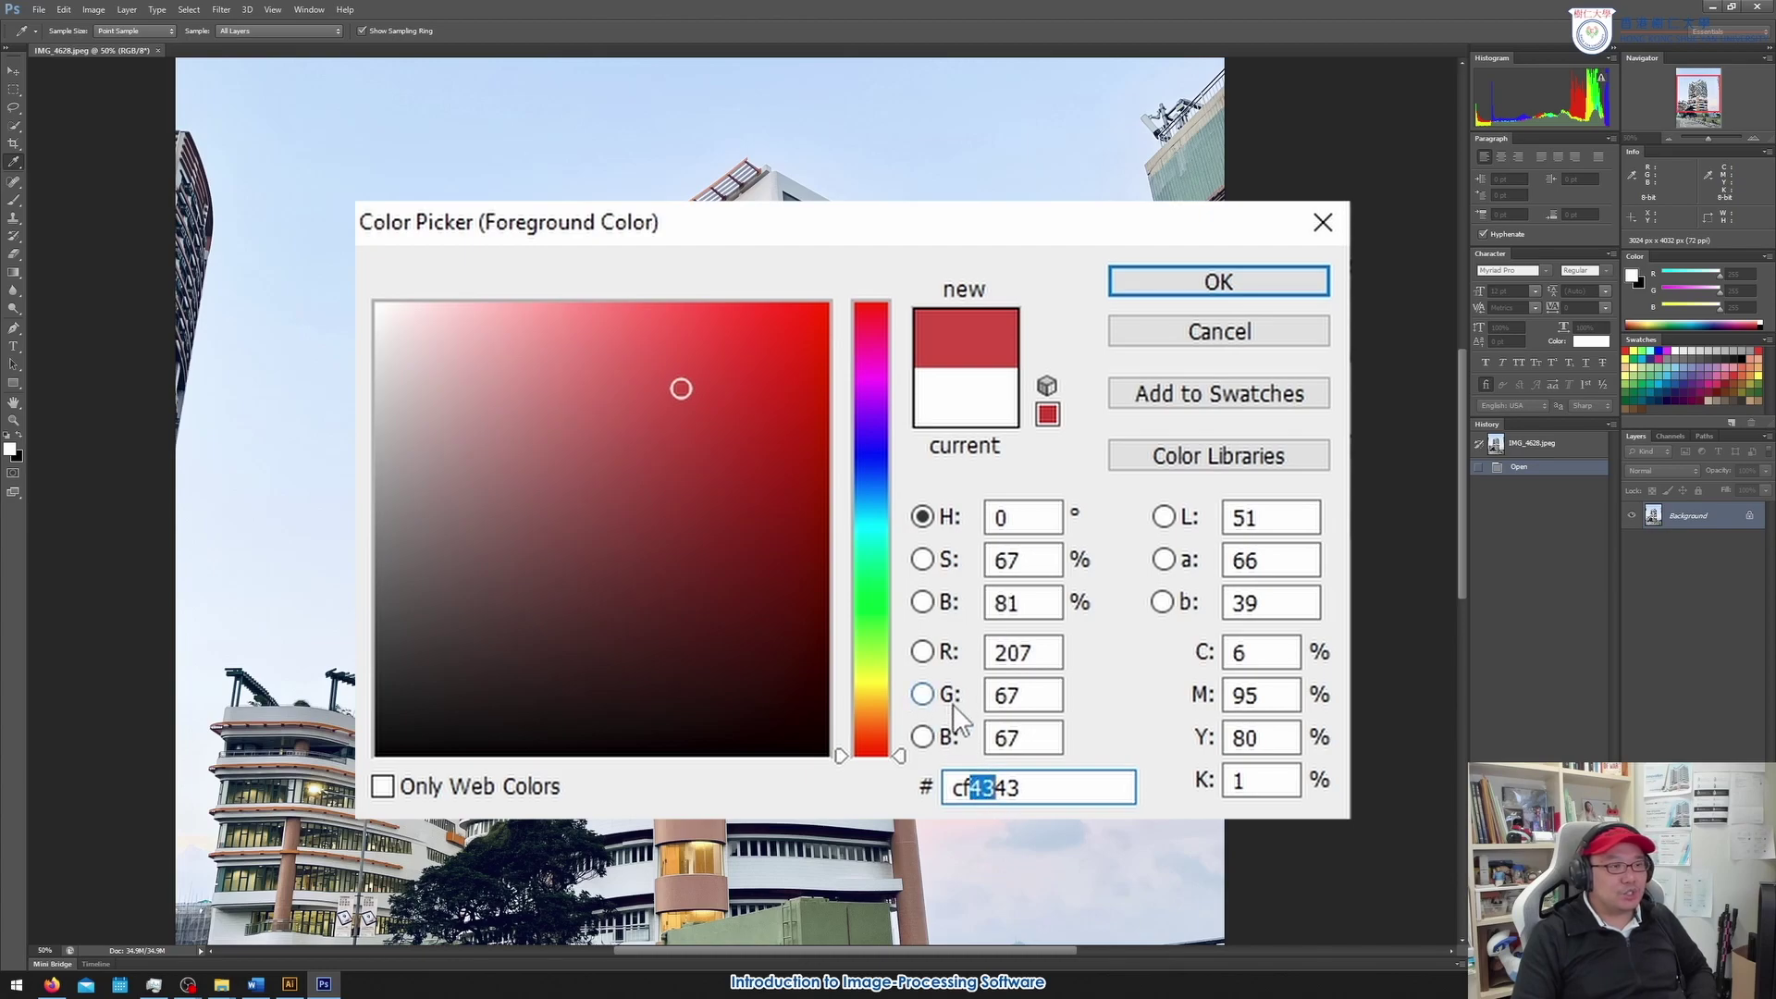
{"action": "left_click_drag", "start_coordinate": [1021, 786], "coordinate": [992, 772]}
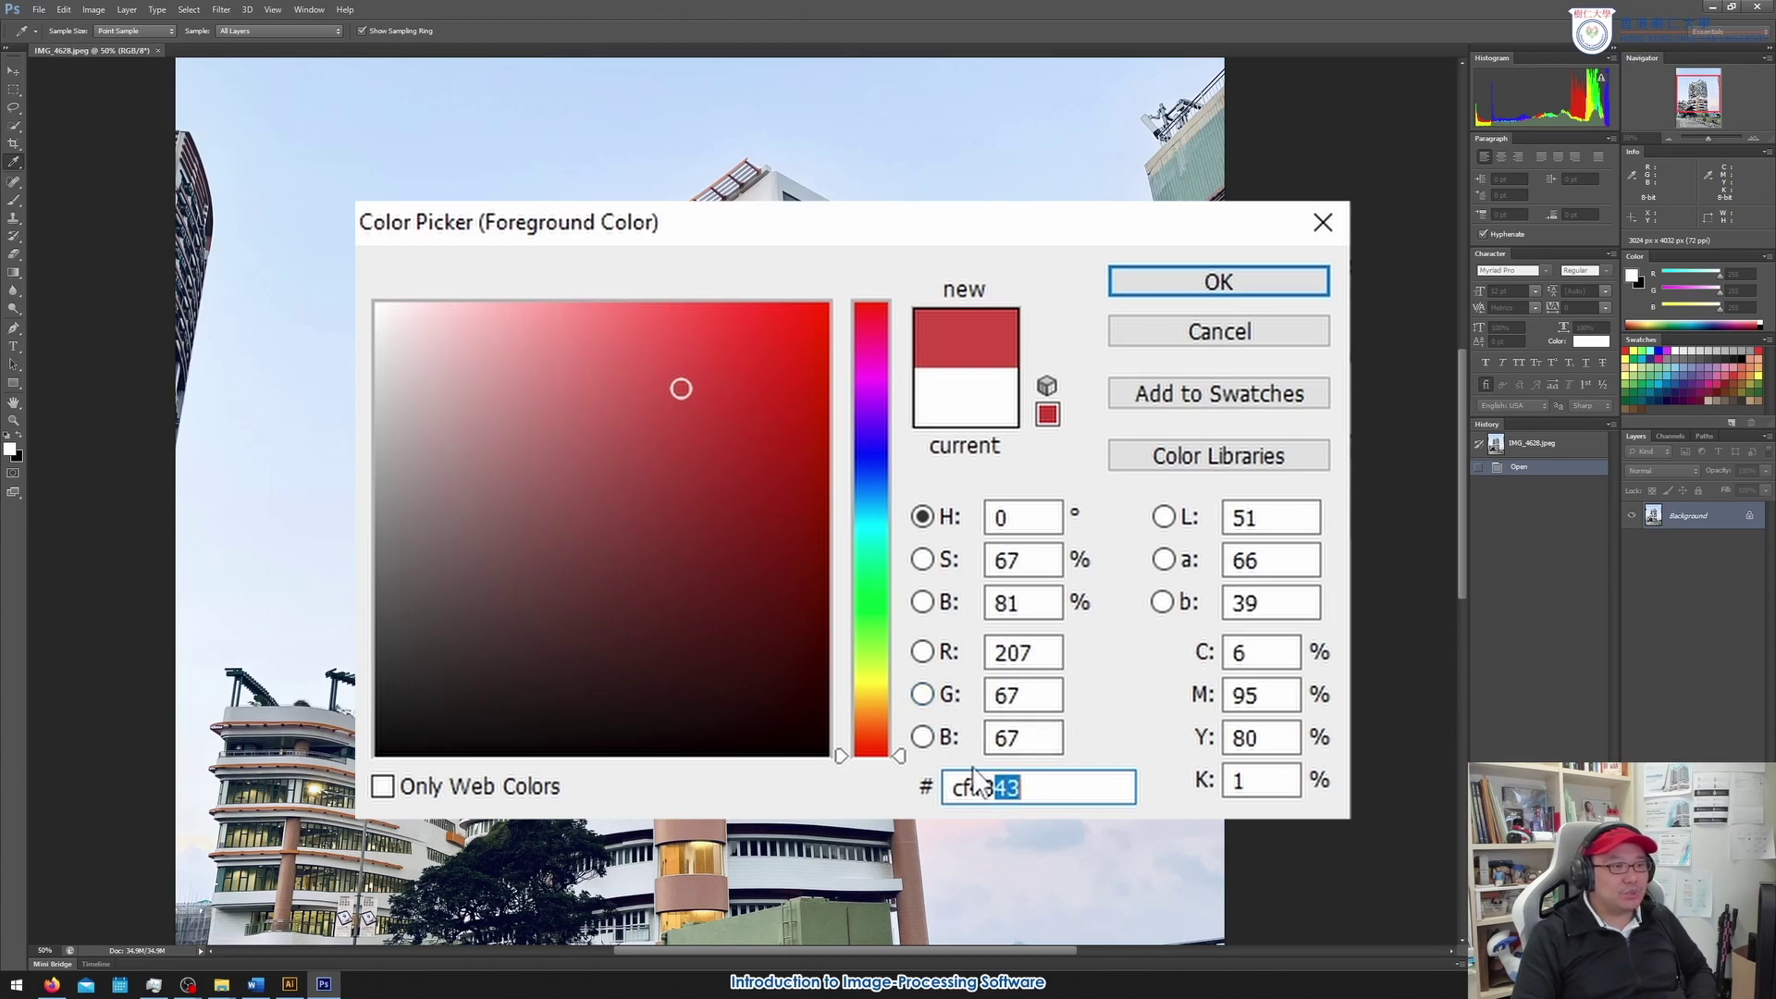
{"action": "left_click", "coordinate": [647, 603]}
{"action": "mouse_move", "coordinate": [647, 603]}
{"action": "left_mouse_down"}
{"action": "mouse_move", "coordinate": [467, 491]}
{"action": "mouse_move", "coordinate": [707, 431]}
{"action": "mouse_move", "coordinate": [488, 564]}
{"action": "mouse_move", "coordinate": [617, 408]}
{"action": "mouse_move", "coordinate": [518, 549]}
{"action": "mouse_move", "coordinate": [699, 380]}
{"action": "mouse_move", "coordinate": [581, 551]}
{"action": "mouse_move", "coordinate": [664, 384]}
{"action": "mouse_move", "coordinate": [579, 595]}
{"action": "mouse_move", "coordinate": [646, 385]}
{"action": "mouse_move", "coordinate": [583, 591]}
{"action": "mouse_move", "coordinate": [558, 405]}
{"action": "mouse_move", "coordinate": [512, 579]}
{"action": "mouse_move", "coordinate": [678, 413]}
{"action": "mouse_move", "coordinate": [491, 519]}
{"action": "mouse_move", "coordinate": [679, 433]}
{"action": "mouse_move", "coordinate": [690, 511]}
{"action": "mouse_move", "coordinate": [528, 551]}
{"action": "mouse_move", "coordinate": [607, 425]}
{"action": "mouse_move", "coordinate": [638, 580]}
{"action": "mouse_move", "coordinate": [591, 464]}
{"action": "mouse_move", "coordinate": [697, 543]}
{"action": "mouse_move", "coordinate": [682, 586]}
{"action": "mouse_move", "coordinate": [770, 576]}
{"action": "mouse_move", "coordinate": [615, 476]}
{"action": "mouse_move", "coordinate": [658, 491]}
{"action": "mouse_move", "coordinate": [678, 370]}
{"action": "mouse_move", "coordinate": [483, 400]}
{"action": "mouse_move", "coordinate": [726, 503]}
{"action": "mouse_move", "coordinate": [528, 420]}
{"action": "mouse_move", "coordinate": [658, 578]}
{"action": "mouse_move", "coordinate": [694, 429]}
{"action": "mouse_move", "coordinate": [571, 543]}
{"action": "mouse_move", "coordinate": [610, 500]}
{"action": "mouse_move", "coordinate": [472, 413]}
{"action": "mouse_move", "coordinate": [380, 306]}
{"action": "left_mouse_up"}
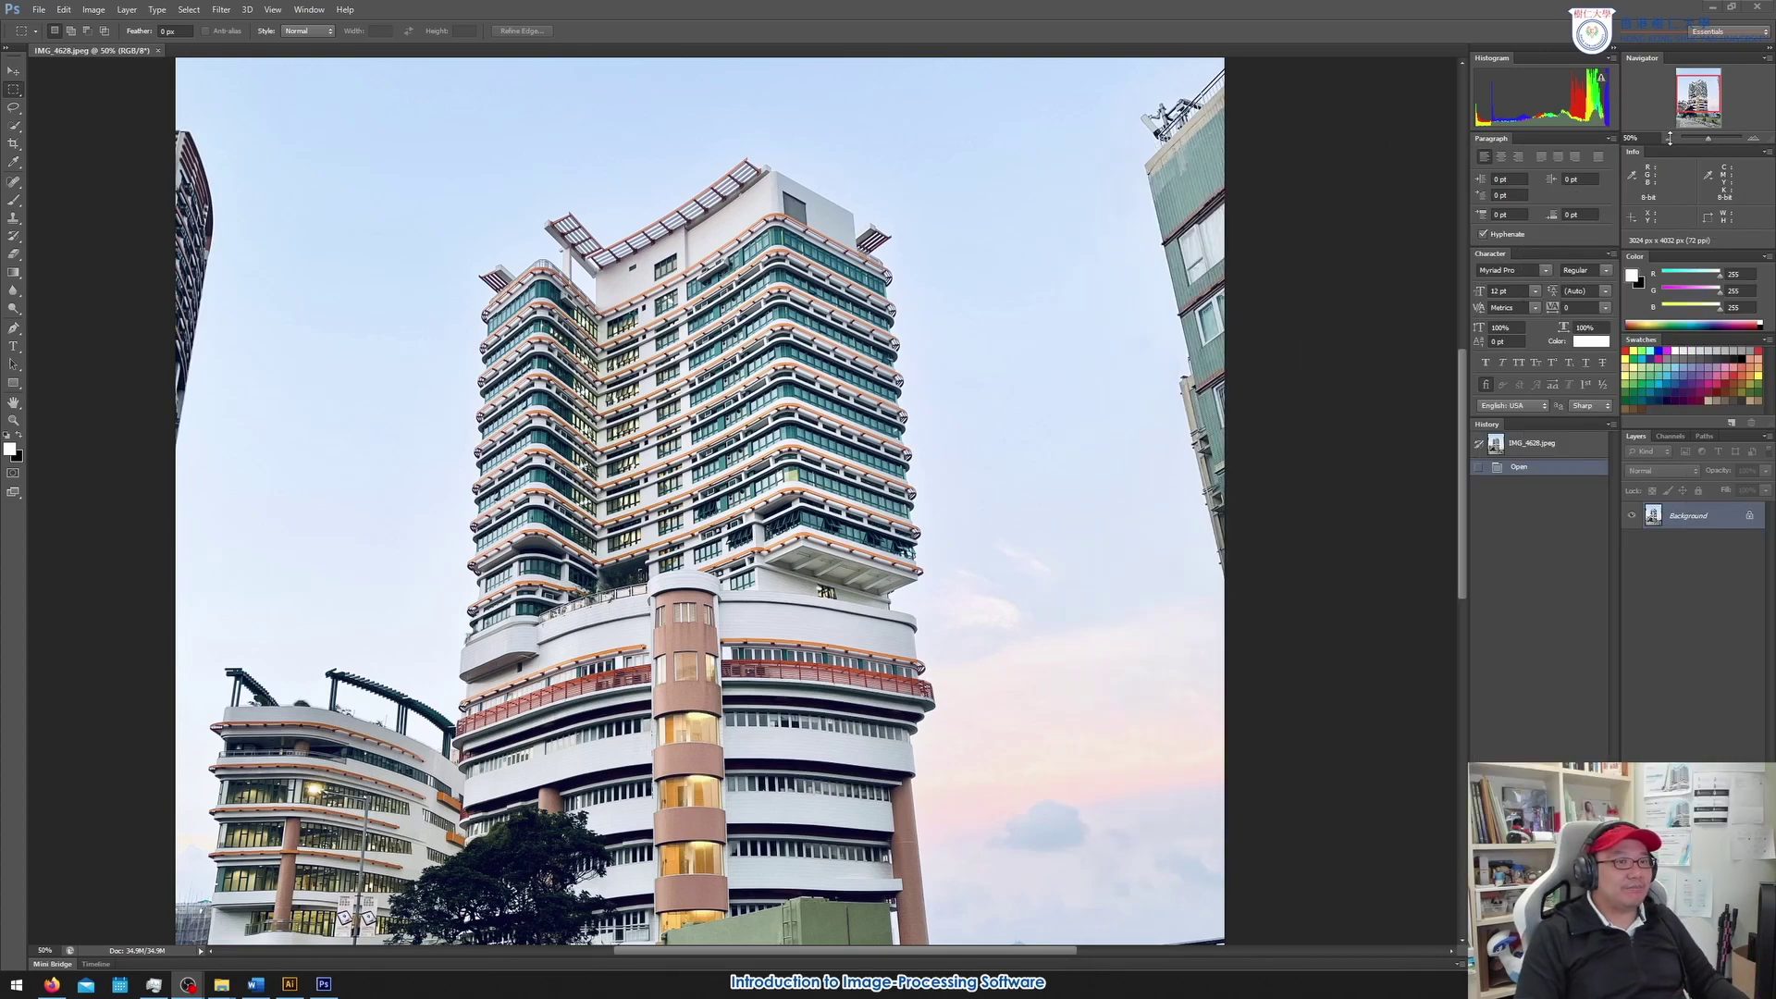
Show the photo at 33.33% and float its document window, placing it beside the side panels
{"action": "left_click", "coordinate": [1669, 138]}
{"action": "left_click_drag", "start_coordinate": [1693, 88], "coordinate": [1693, 96]}
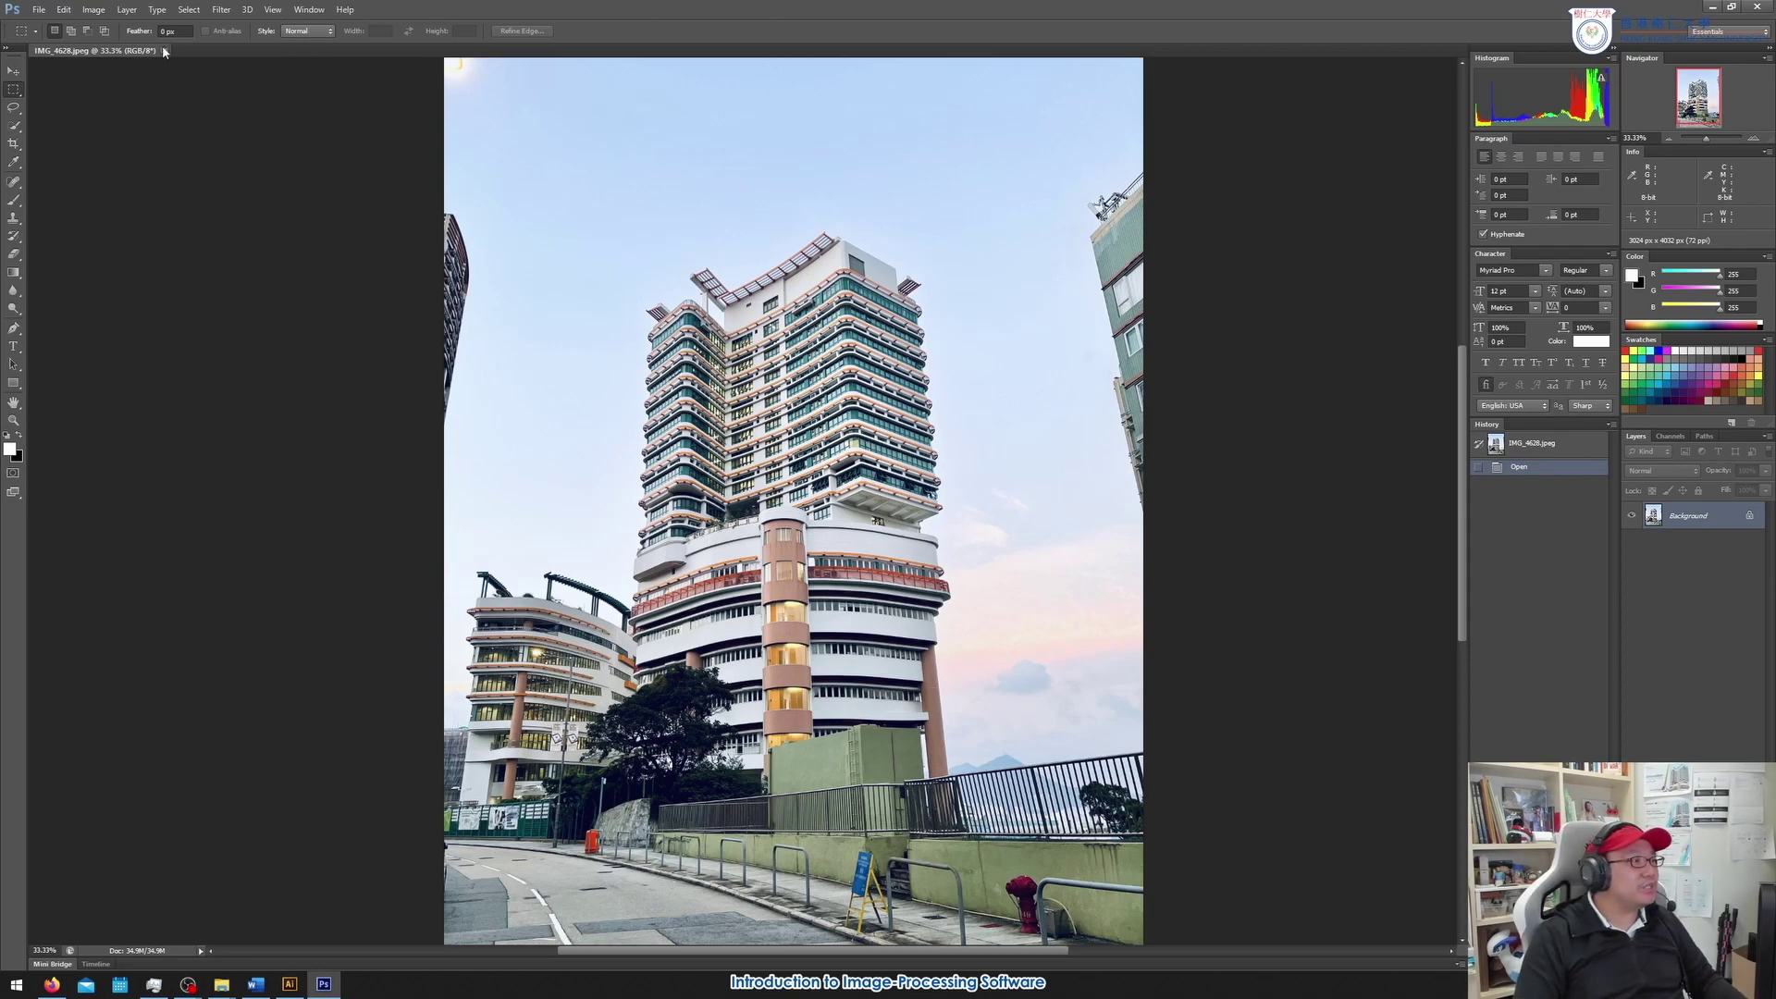
{"action": "left_click_drag", "start_coordinate": [137, 52], "coordinate": [163, 68]}
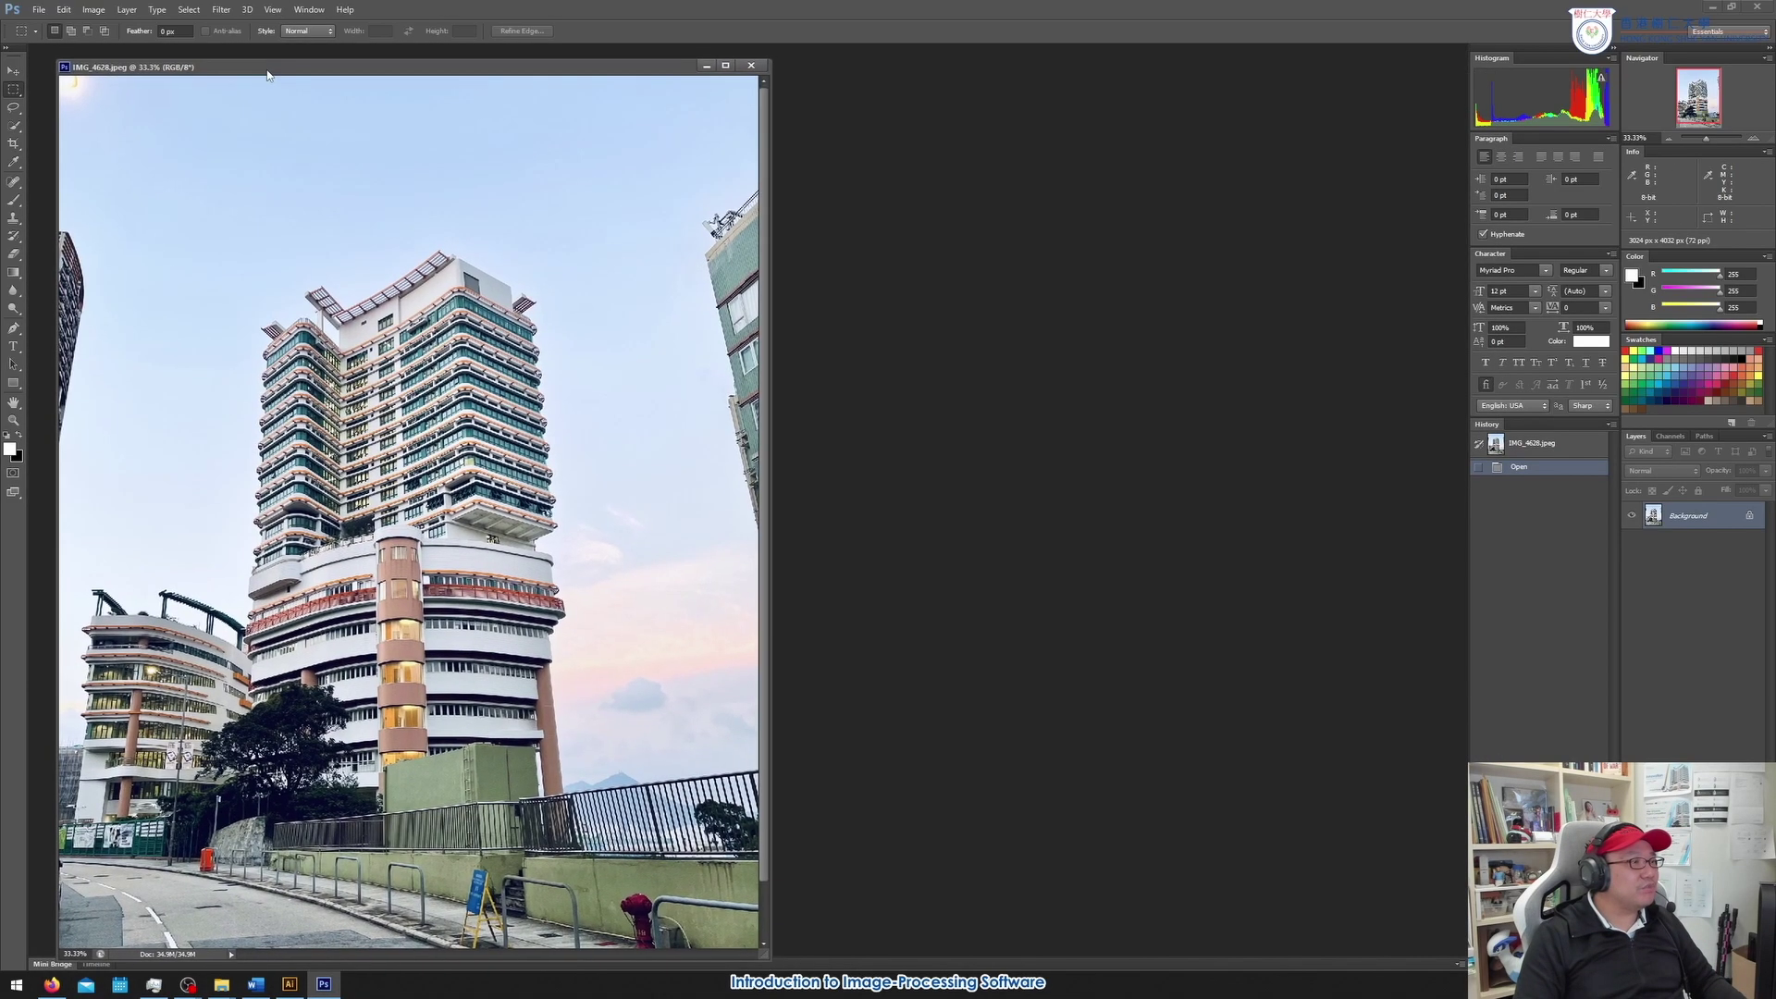
{"action": "left_click_drag", "start_coordinate": [573, 67], "coordinate": [1252, 65]}
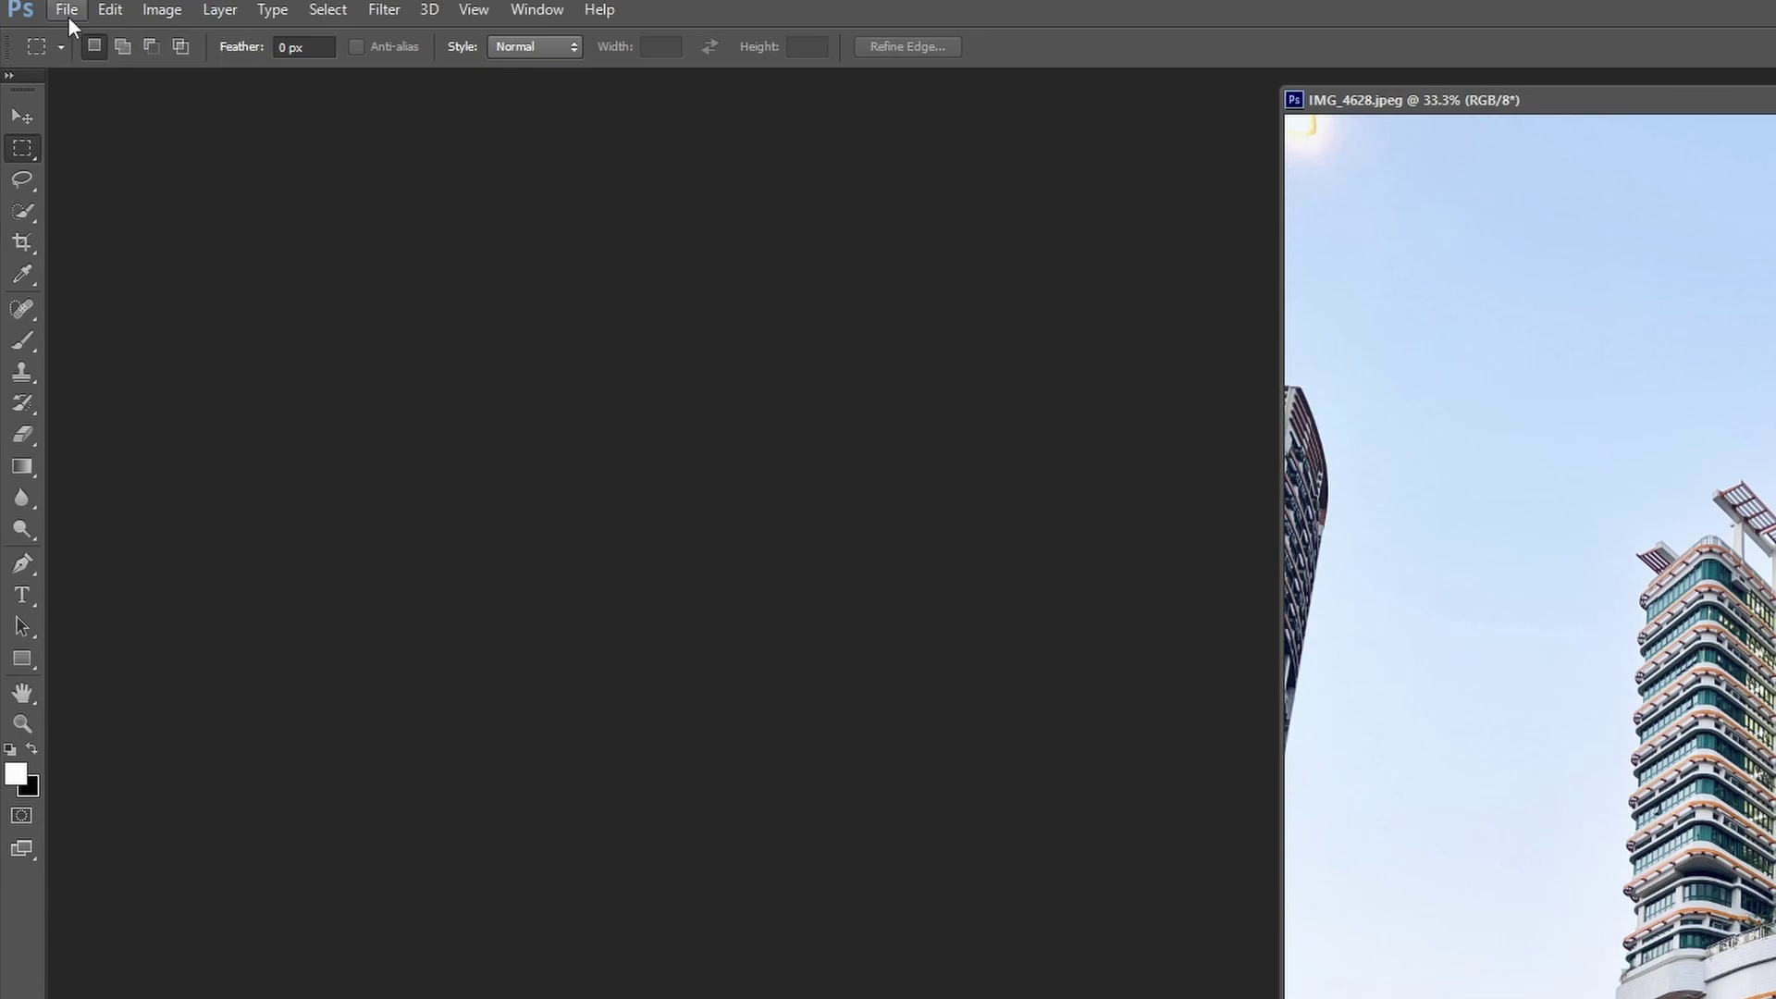
Open the settings for a new document and move the dialog away from the photo
{"action": "left_click", "coordinate": [37, 9]}
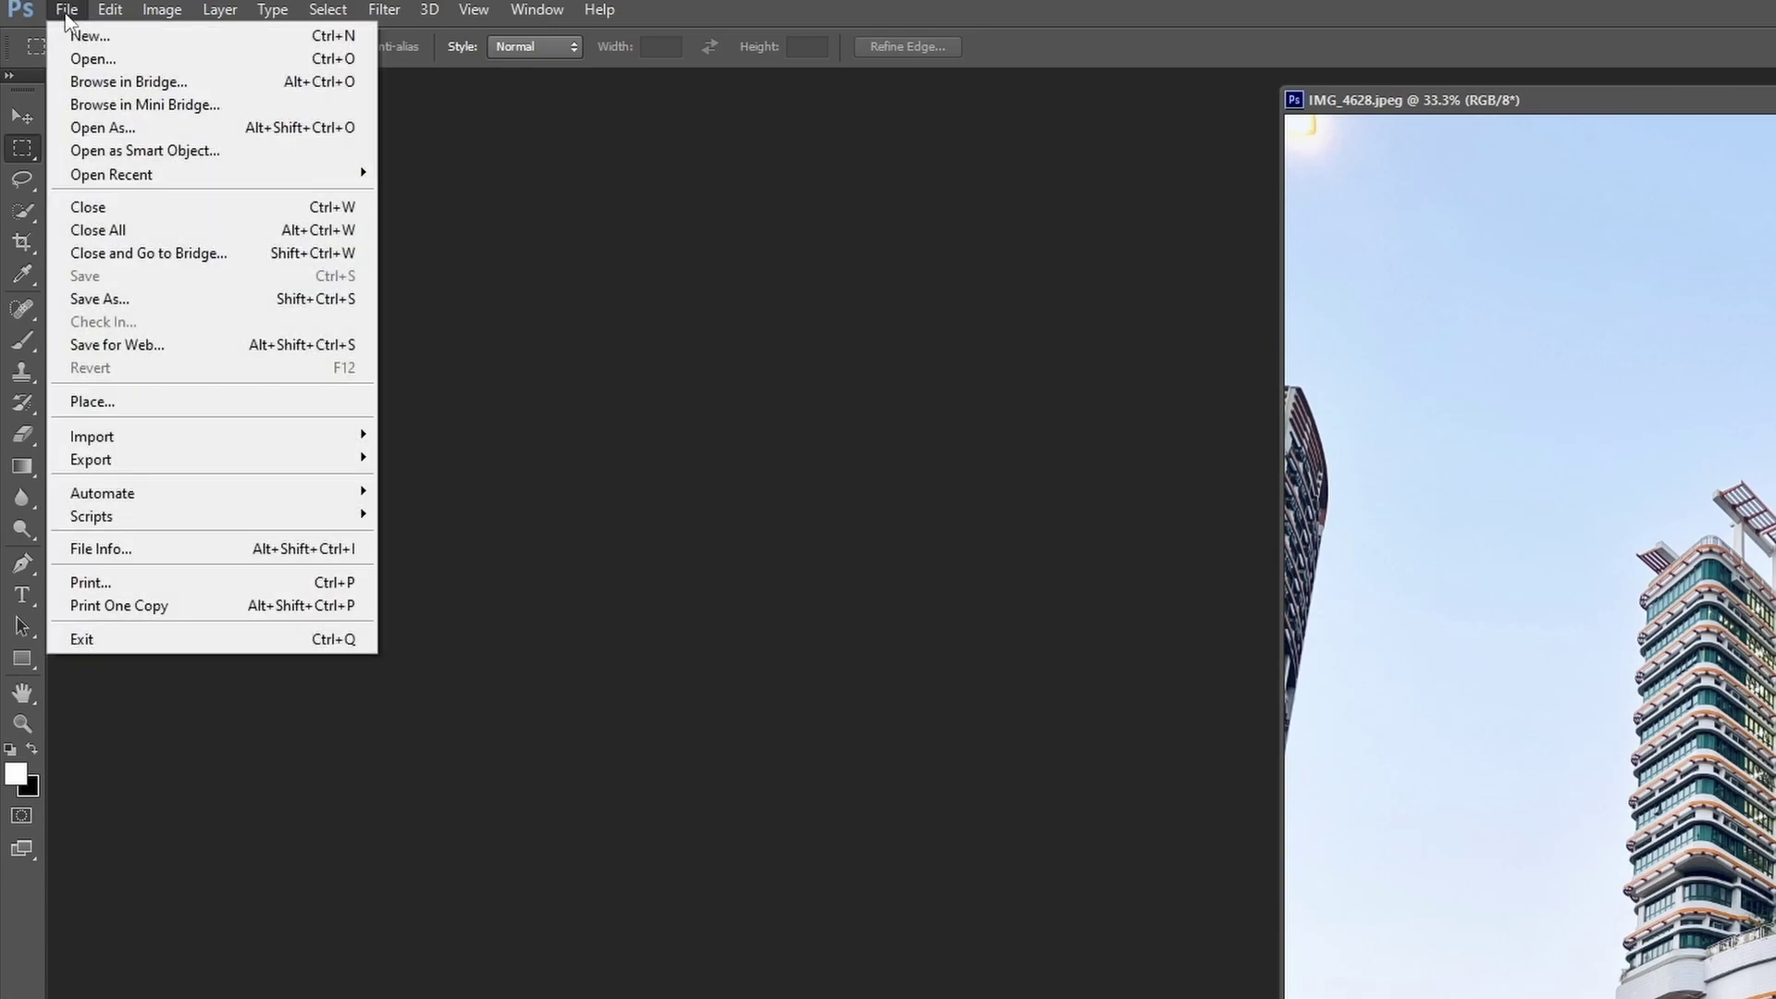
{"action": "left_click", "coordinate": [136, 39]}
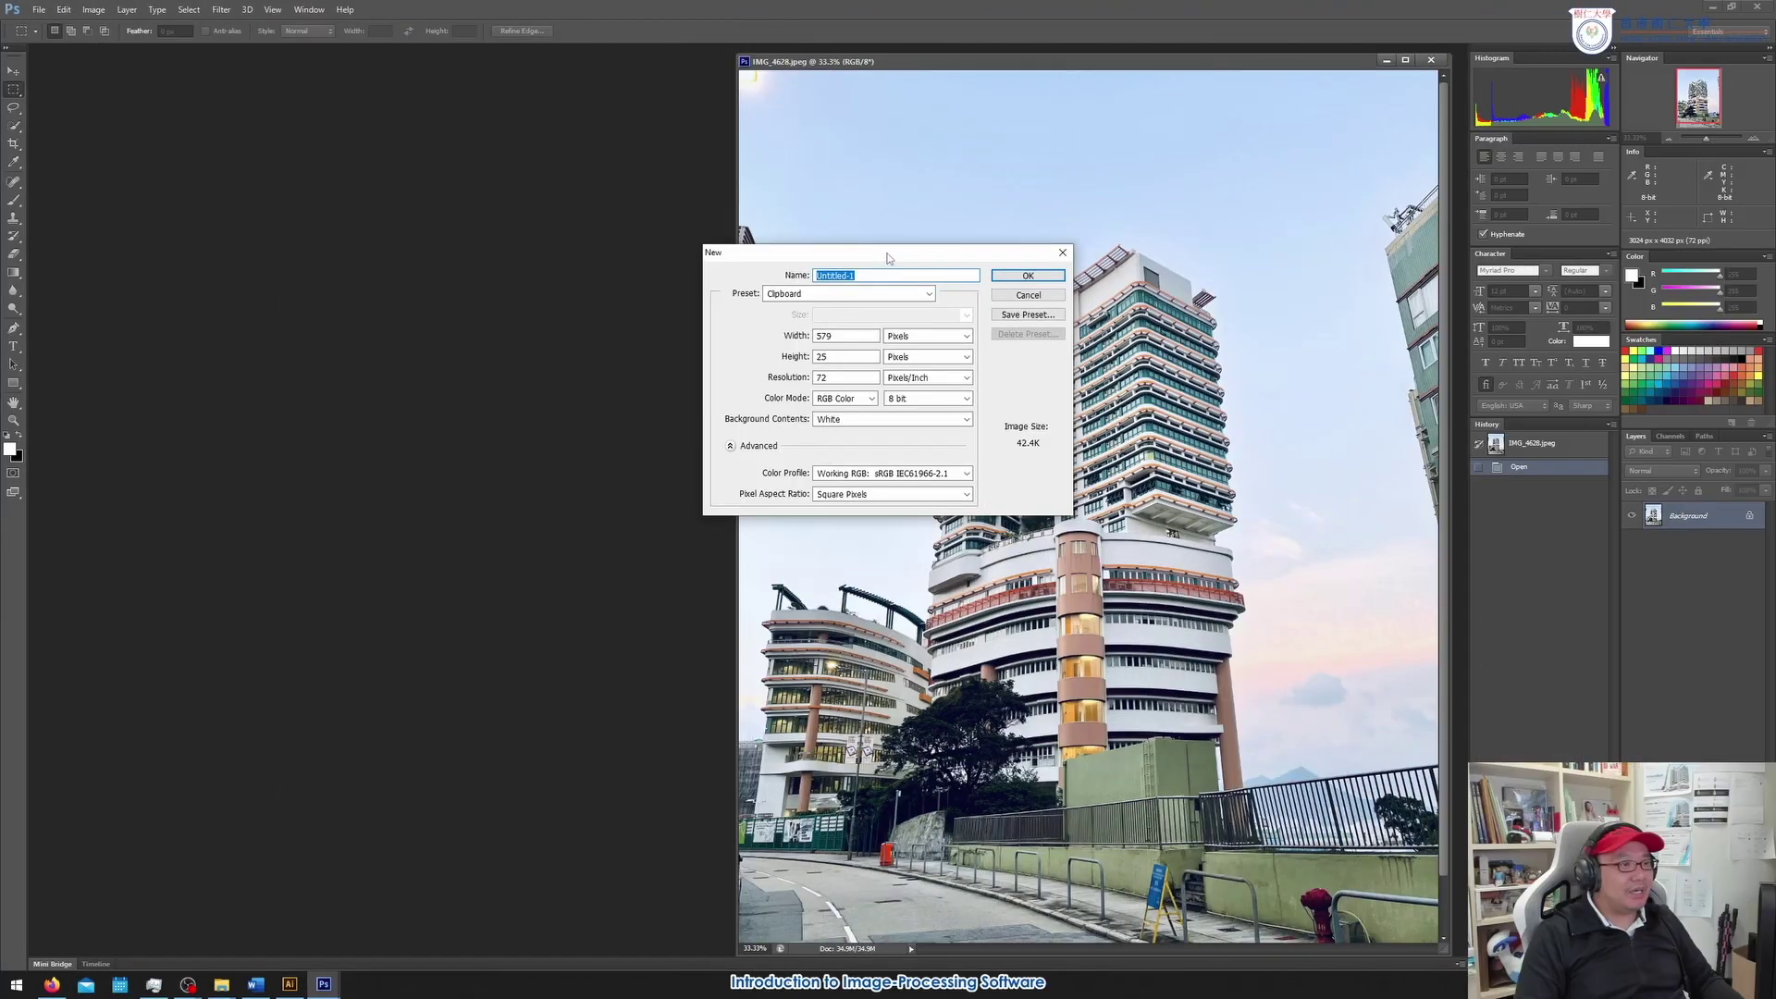
{"action": "left_click_drag", "start_coordinate": [888, 258], "coordinate": [655, 270]}
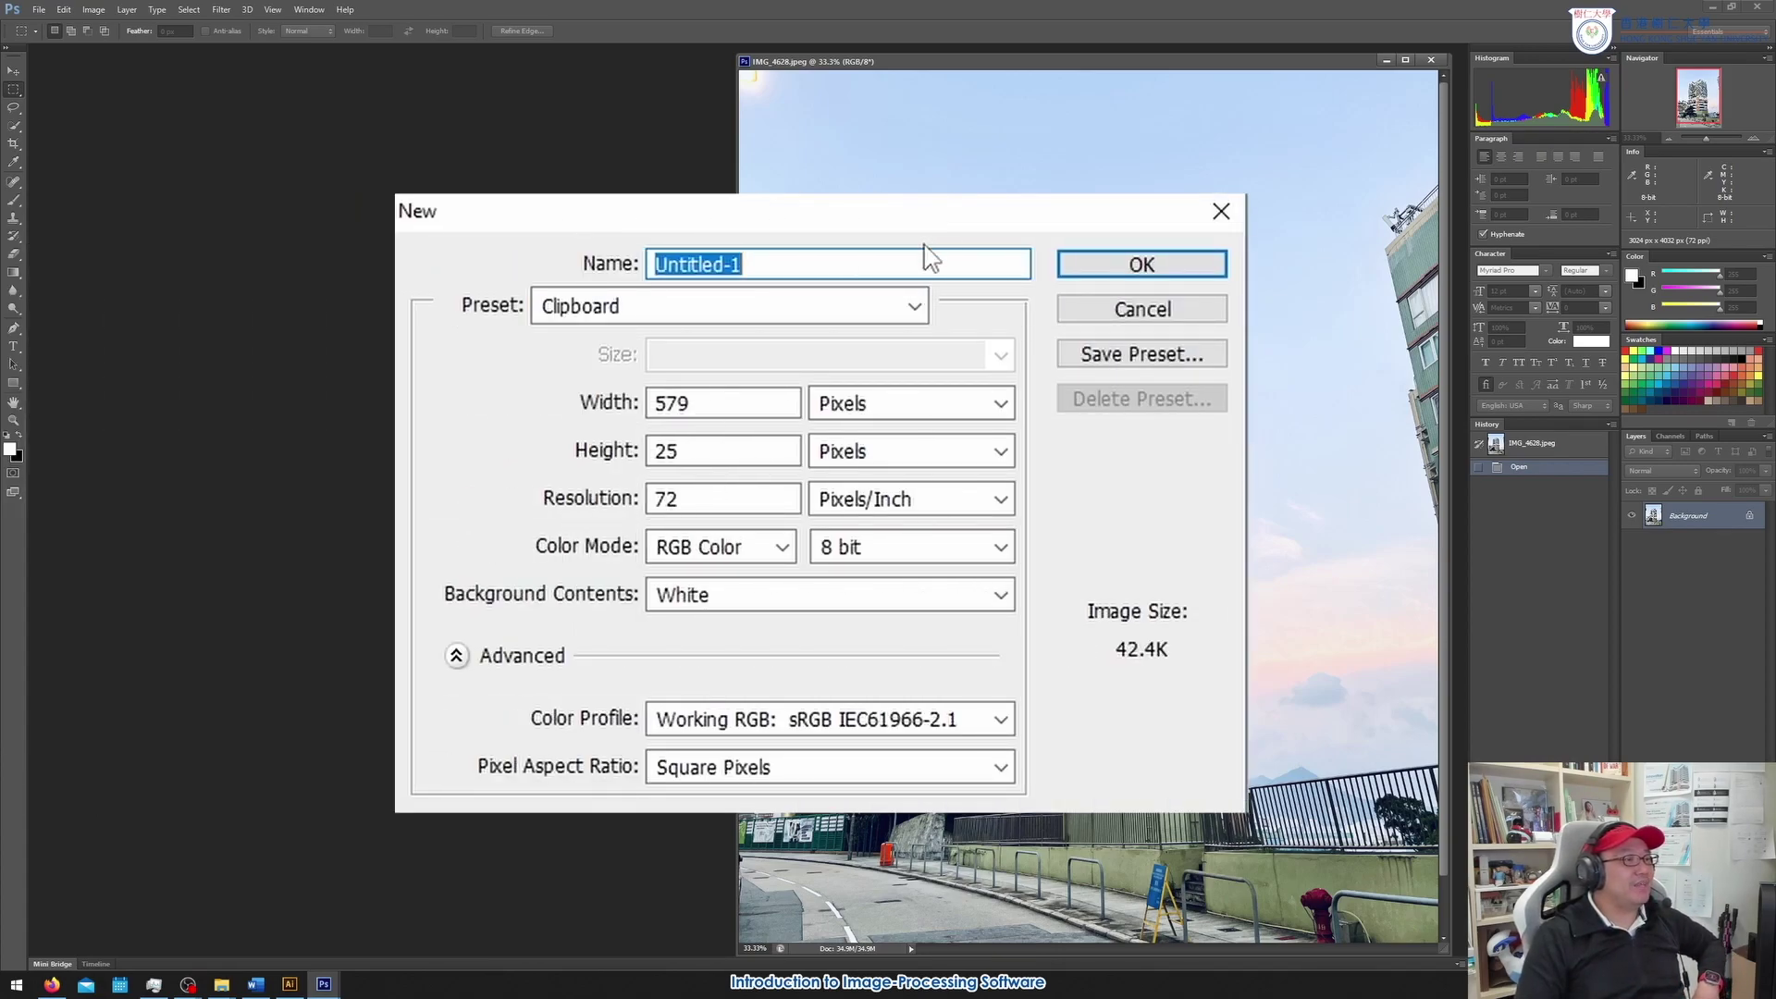
Try the Photo preset for the new document and look through its sizes
{"action": "left_click", "coordinate": [914, 307]}
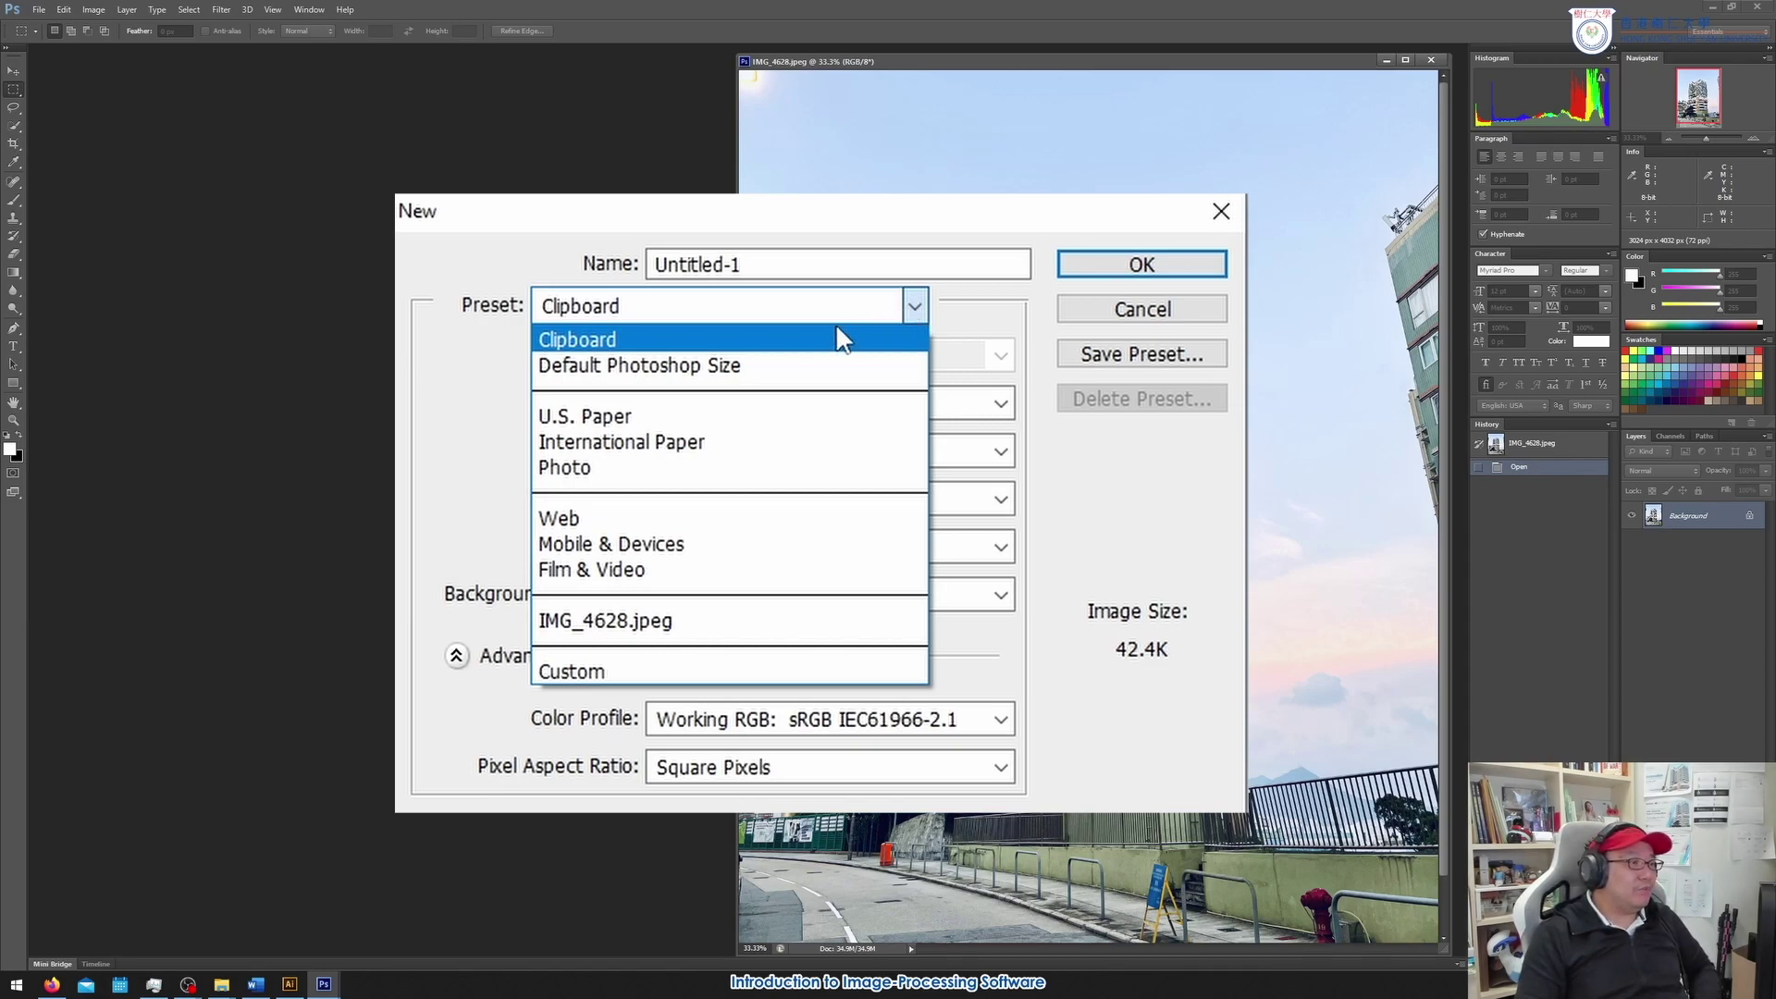
{"action": "left_click", "coordinate": [713, 468]}
{"action": "left_click", "coordinate": [1000, 355]}
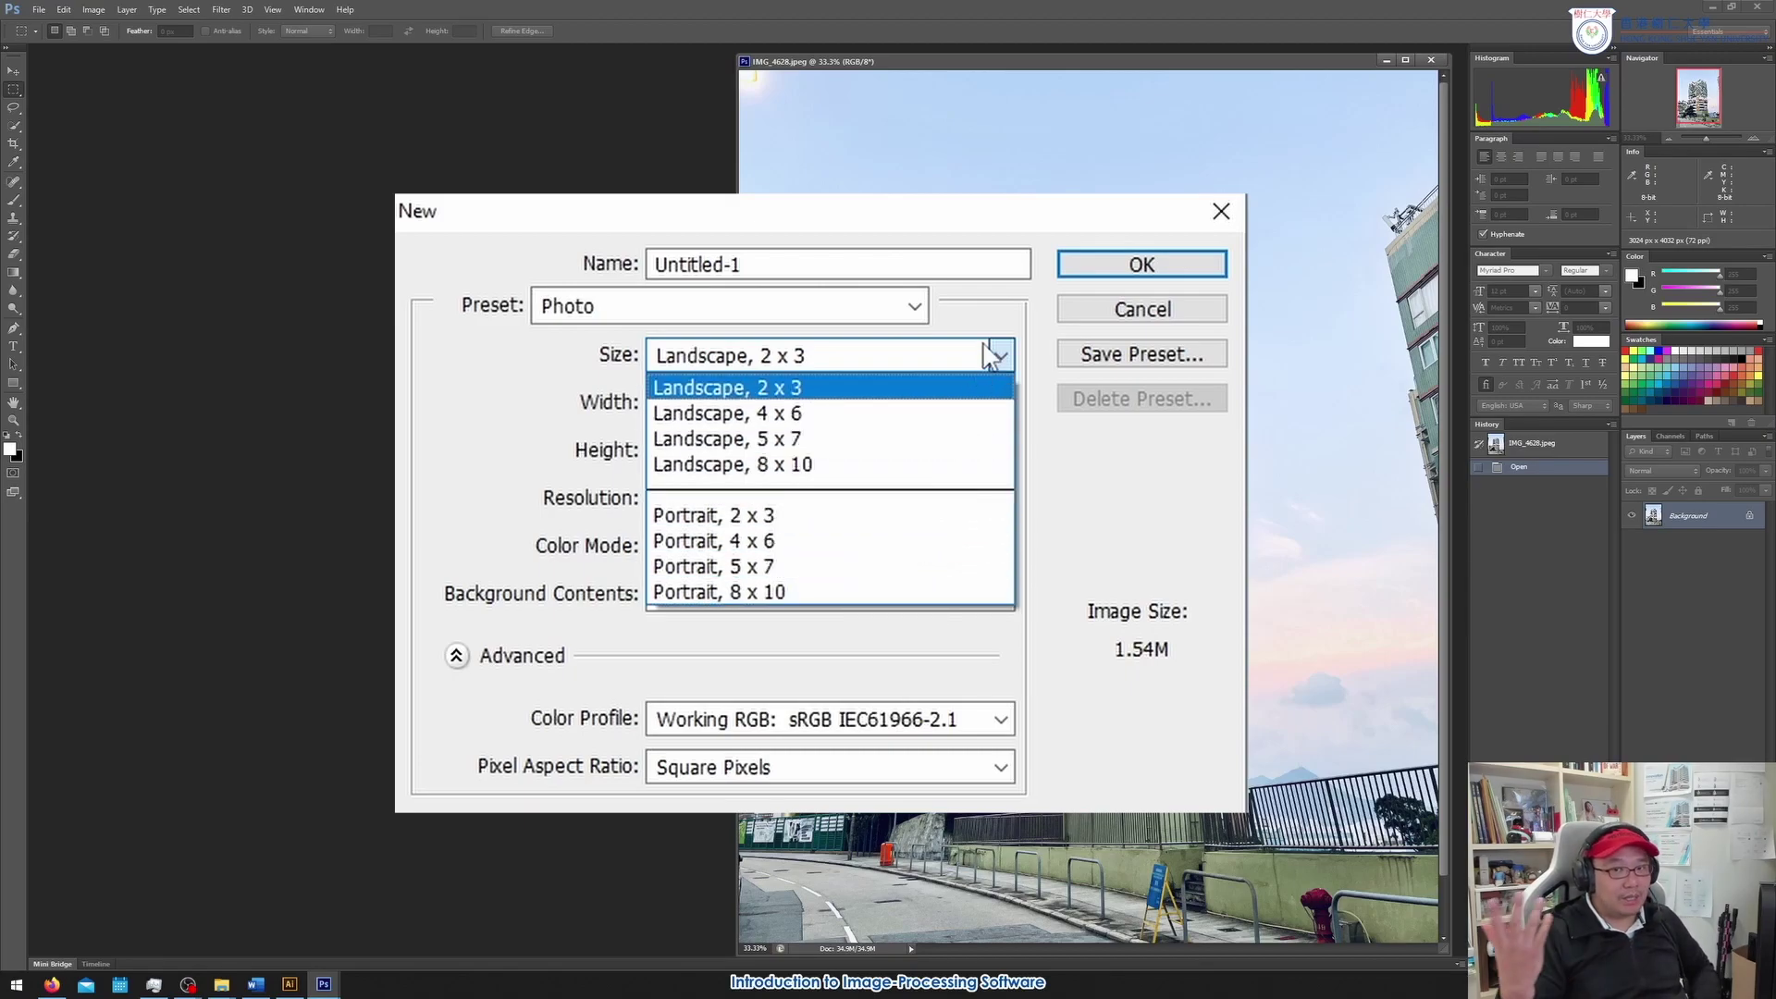
Choose the Web preset with the size 1600 x 1200 for the new document
{"action": "left_click", "coordinate": [914, 306]}
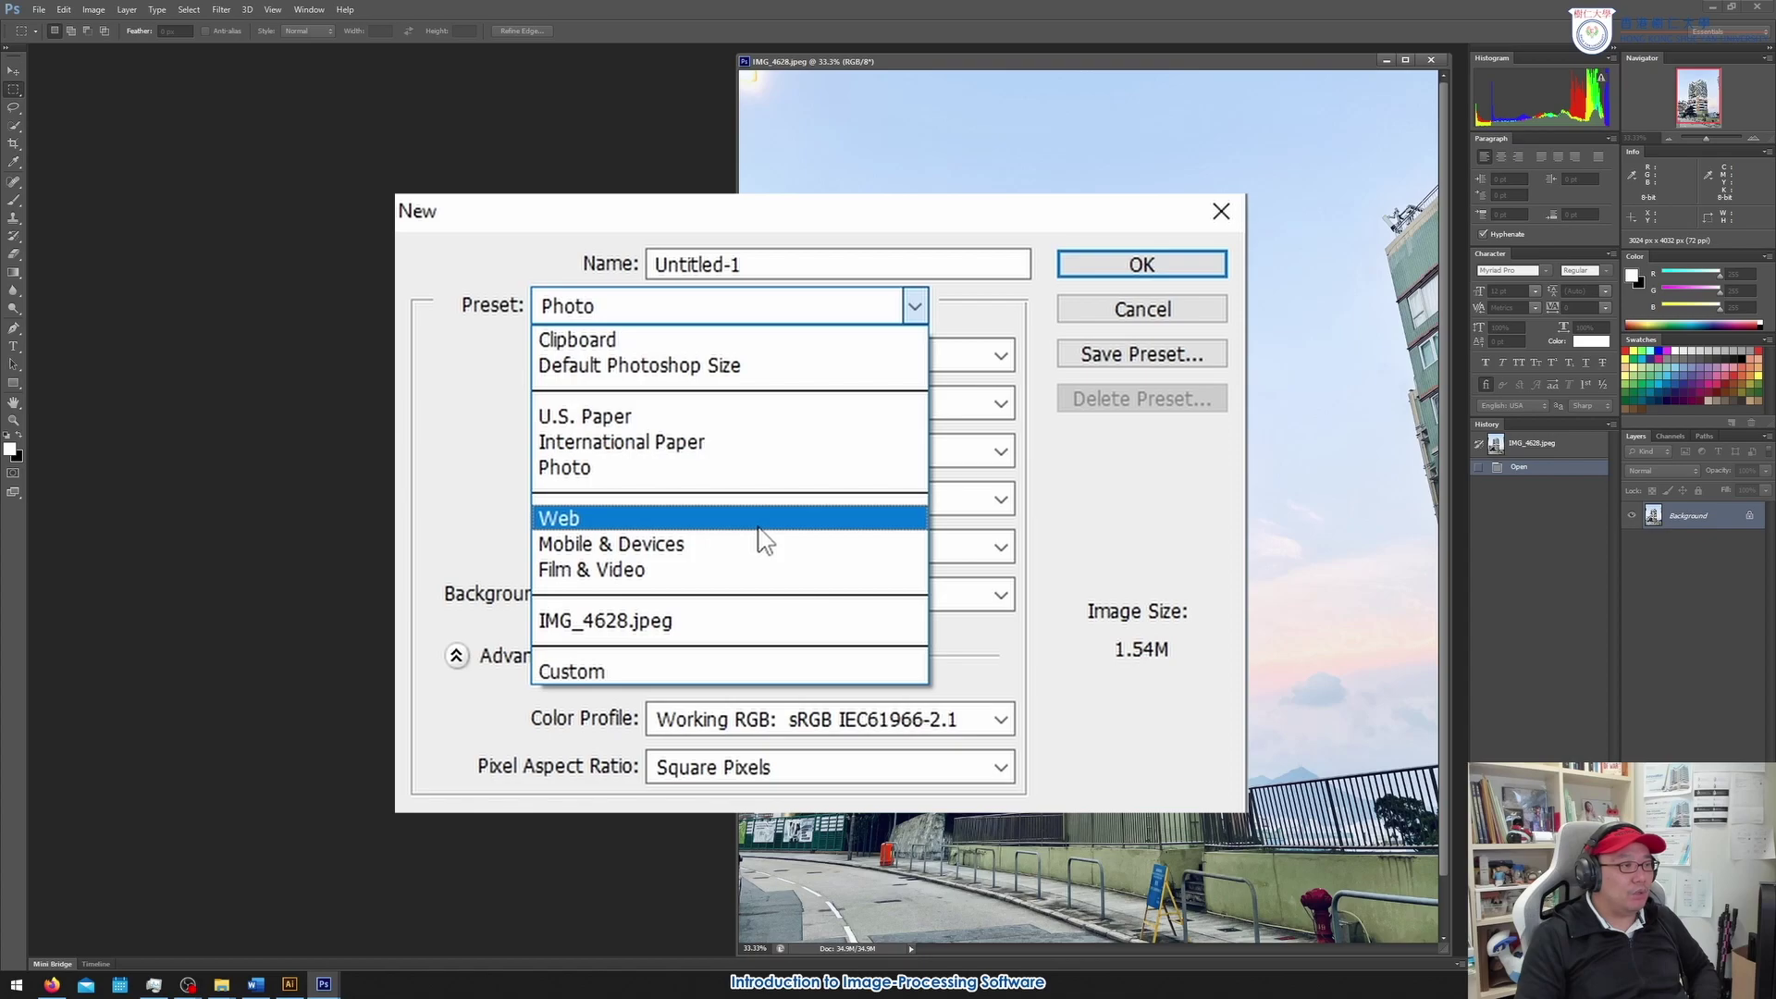
{"action": "left_click", "coordinate": [759, 524]}
{"action": "left_click", "coordinate": [1001, 357]}
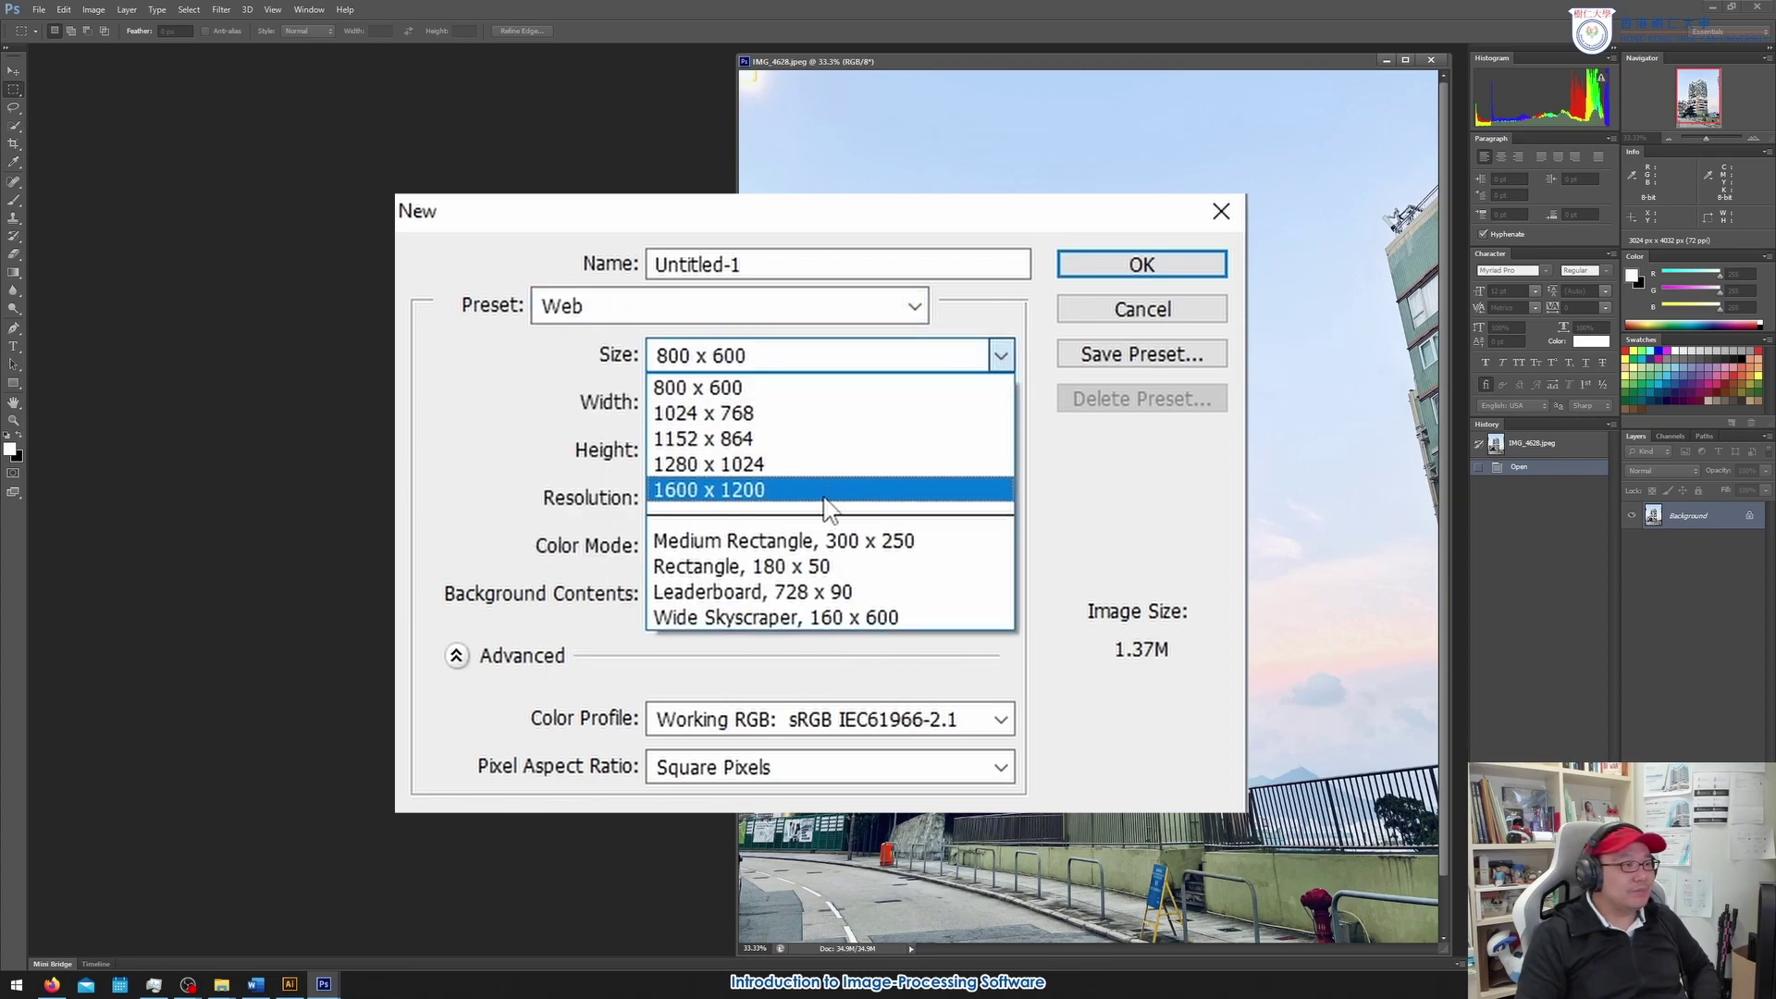
{"action": "left_click", "coordinate": [973, 301]}
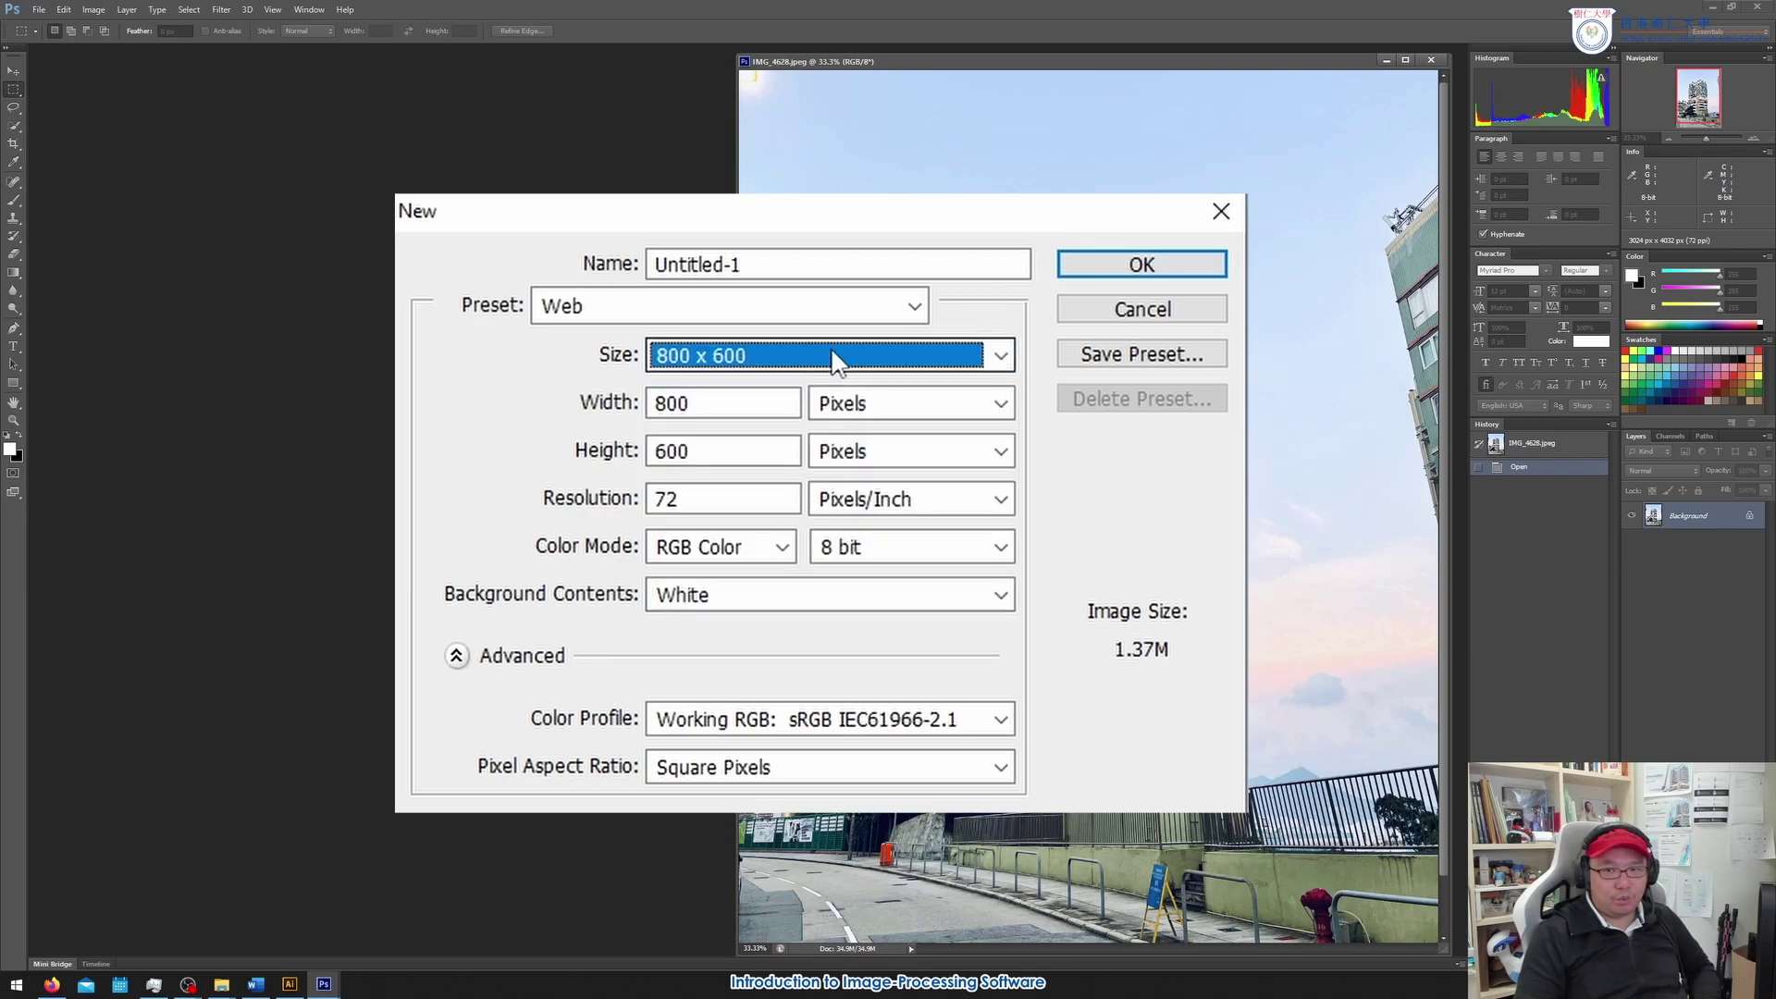
{"action": "left_click", "coordinate": [833, 355]}
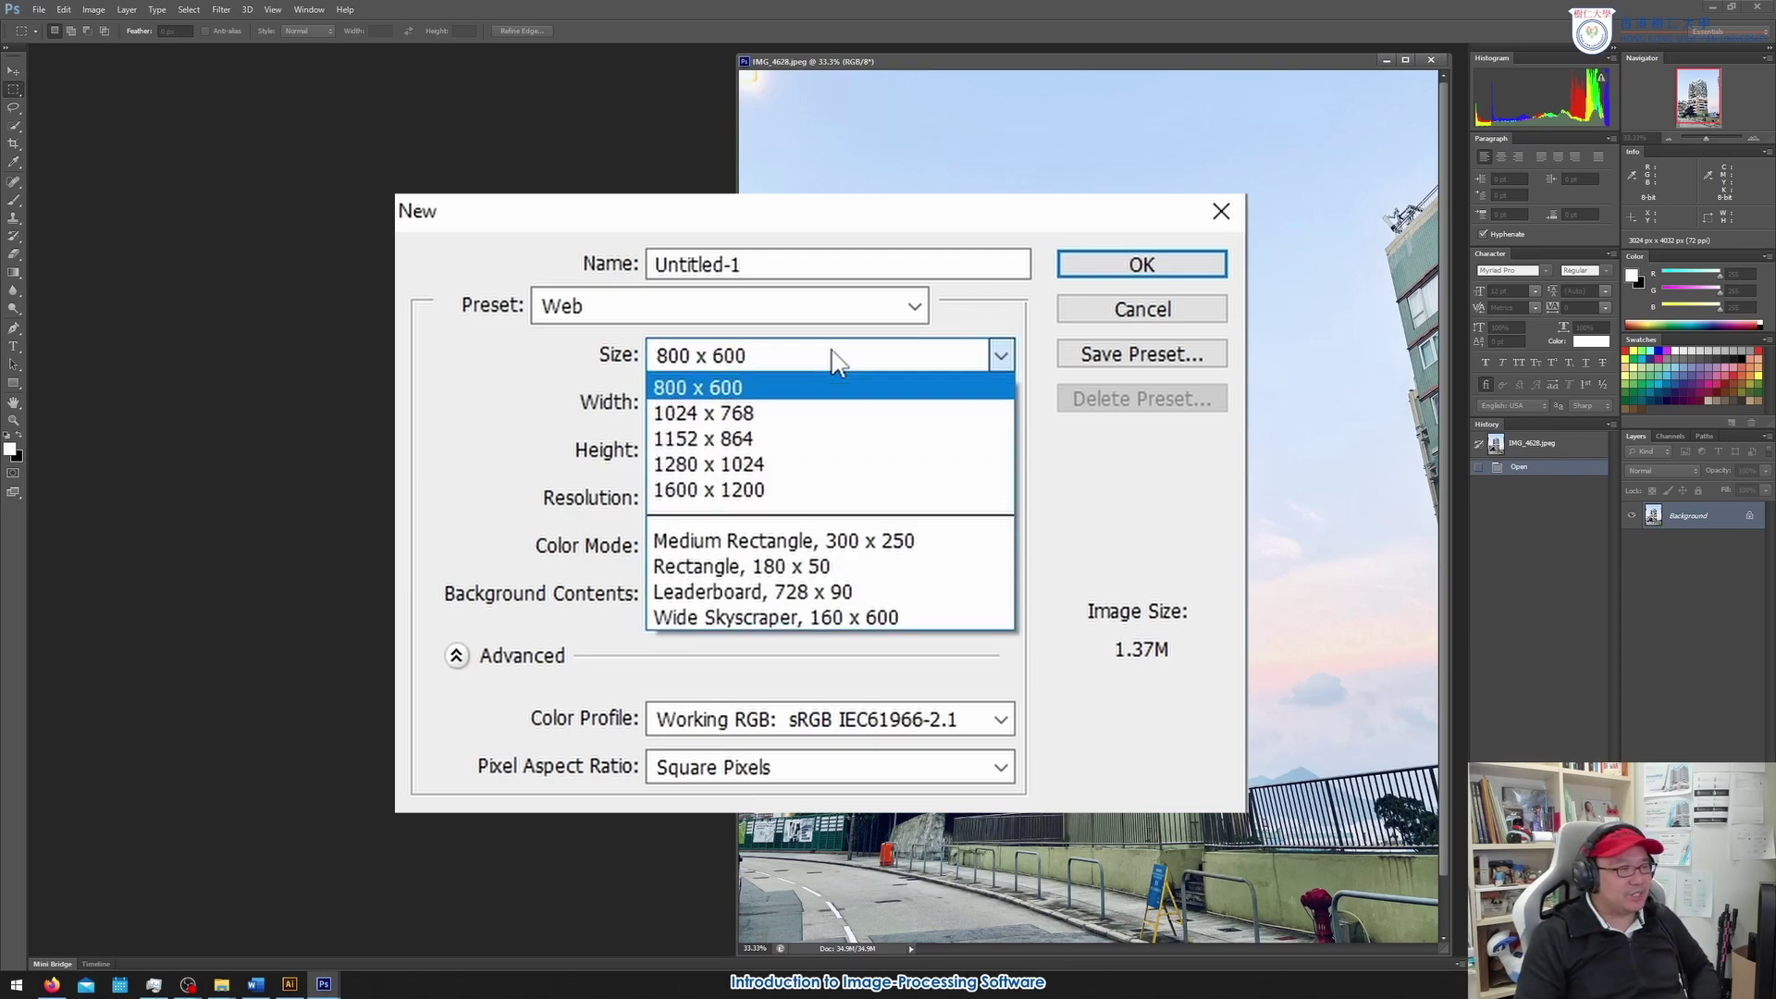
{"action": "left_click", "coordinate": [794, 494]}
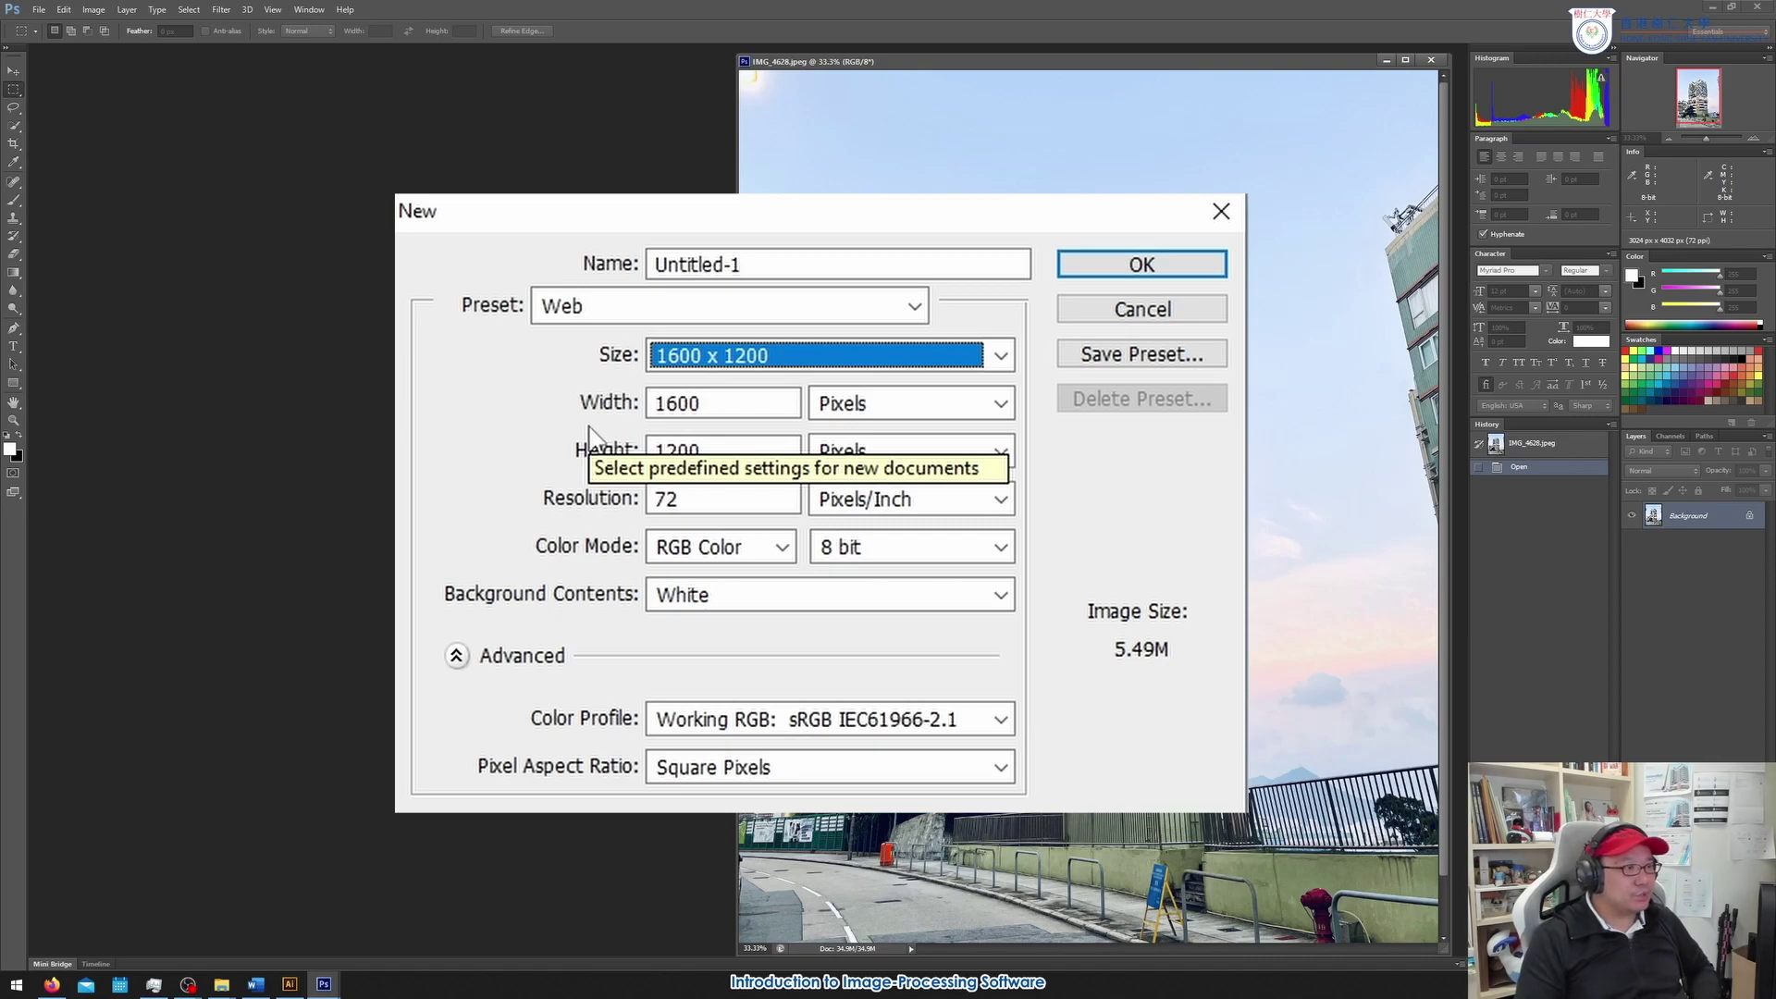
Set the new document's width to 1920 pixels and its height to 1080 pixels
{"action": "double_click", "coordinate": [720, 408]}
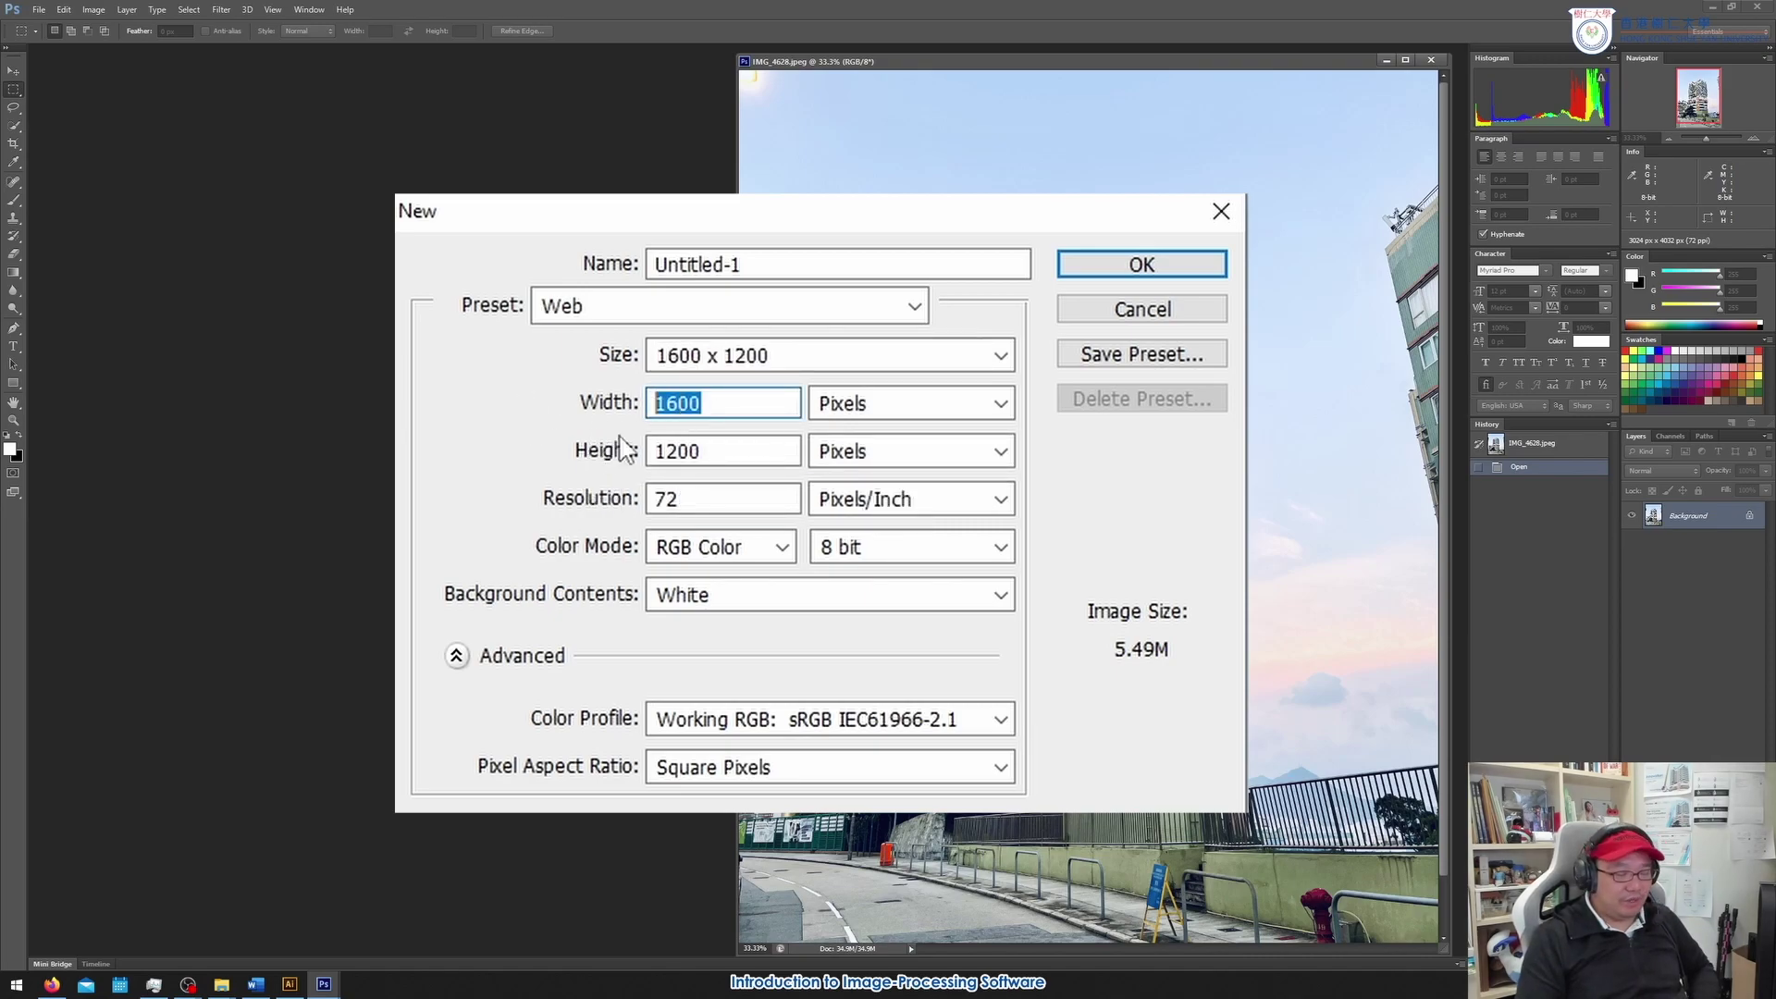
{"action": "type", "text": "1920"}
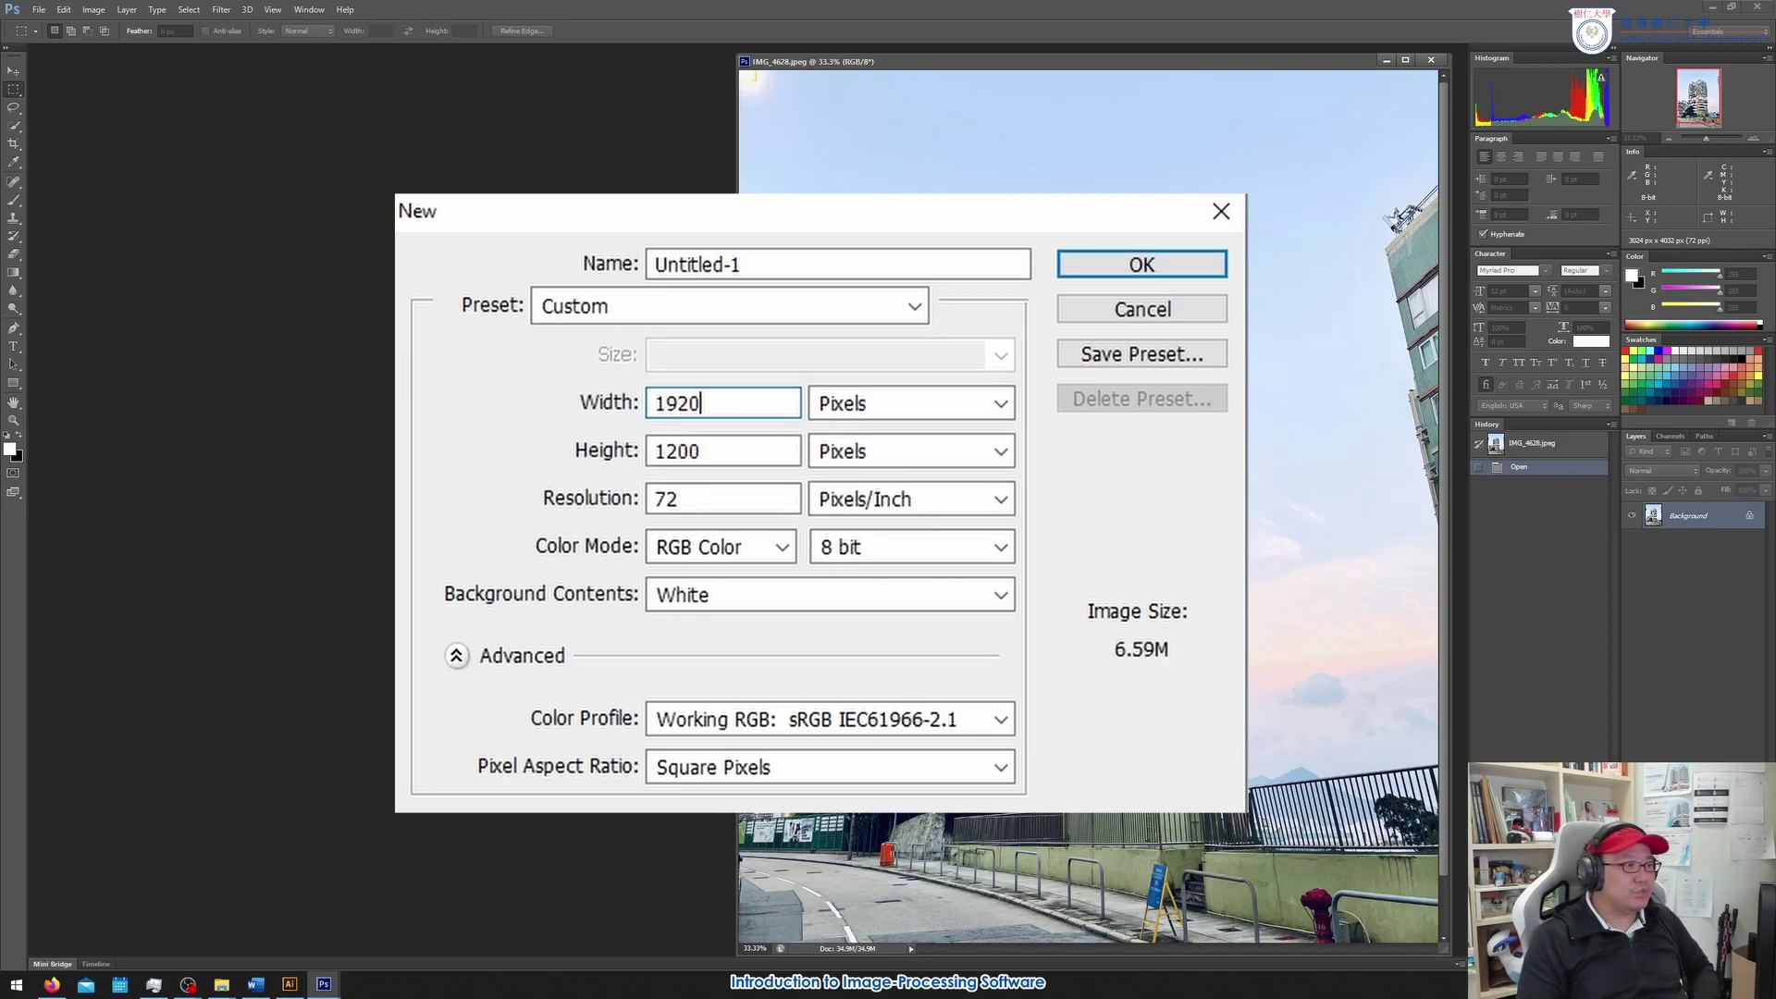
{"action": "double_click", "coordinate": [761, 456]}
{"action": "type", "text": "1080"}
{"action": "key", "text": "Tab"}
{"action": "key", "text": "shift+Tab"}
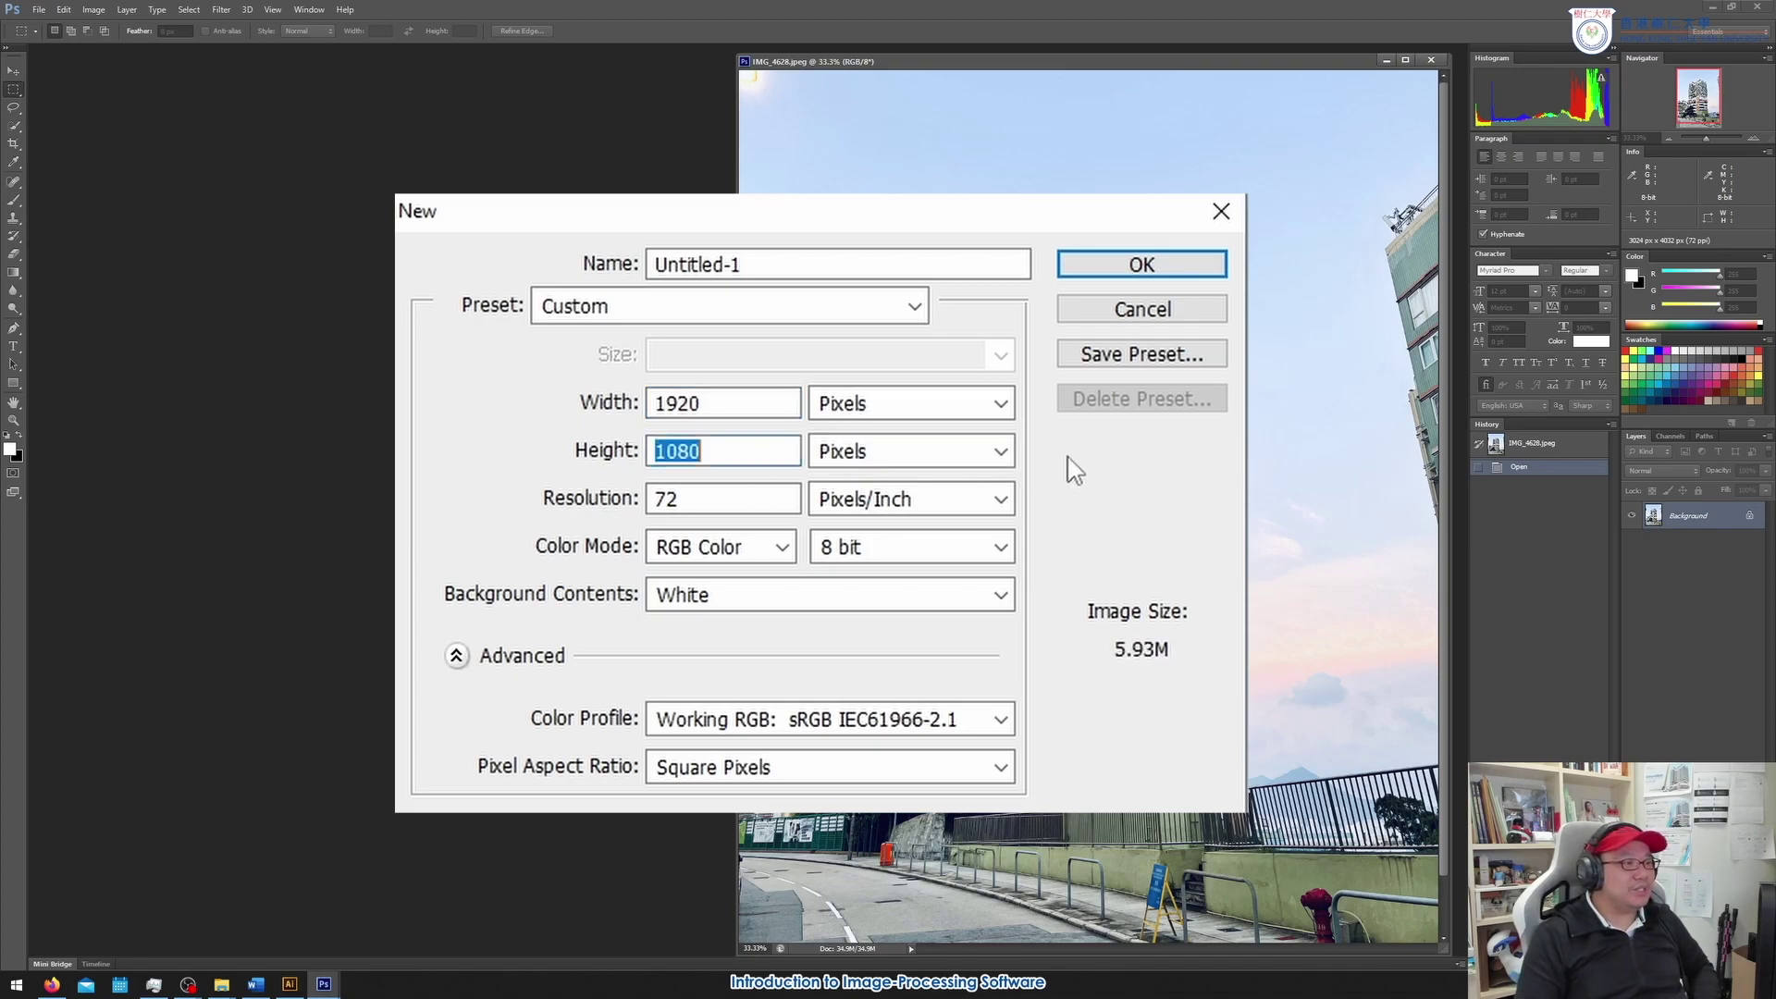
{"action": "left_click", "coordinate": [740, 403]}
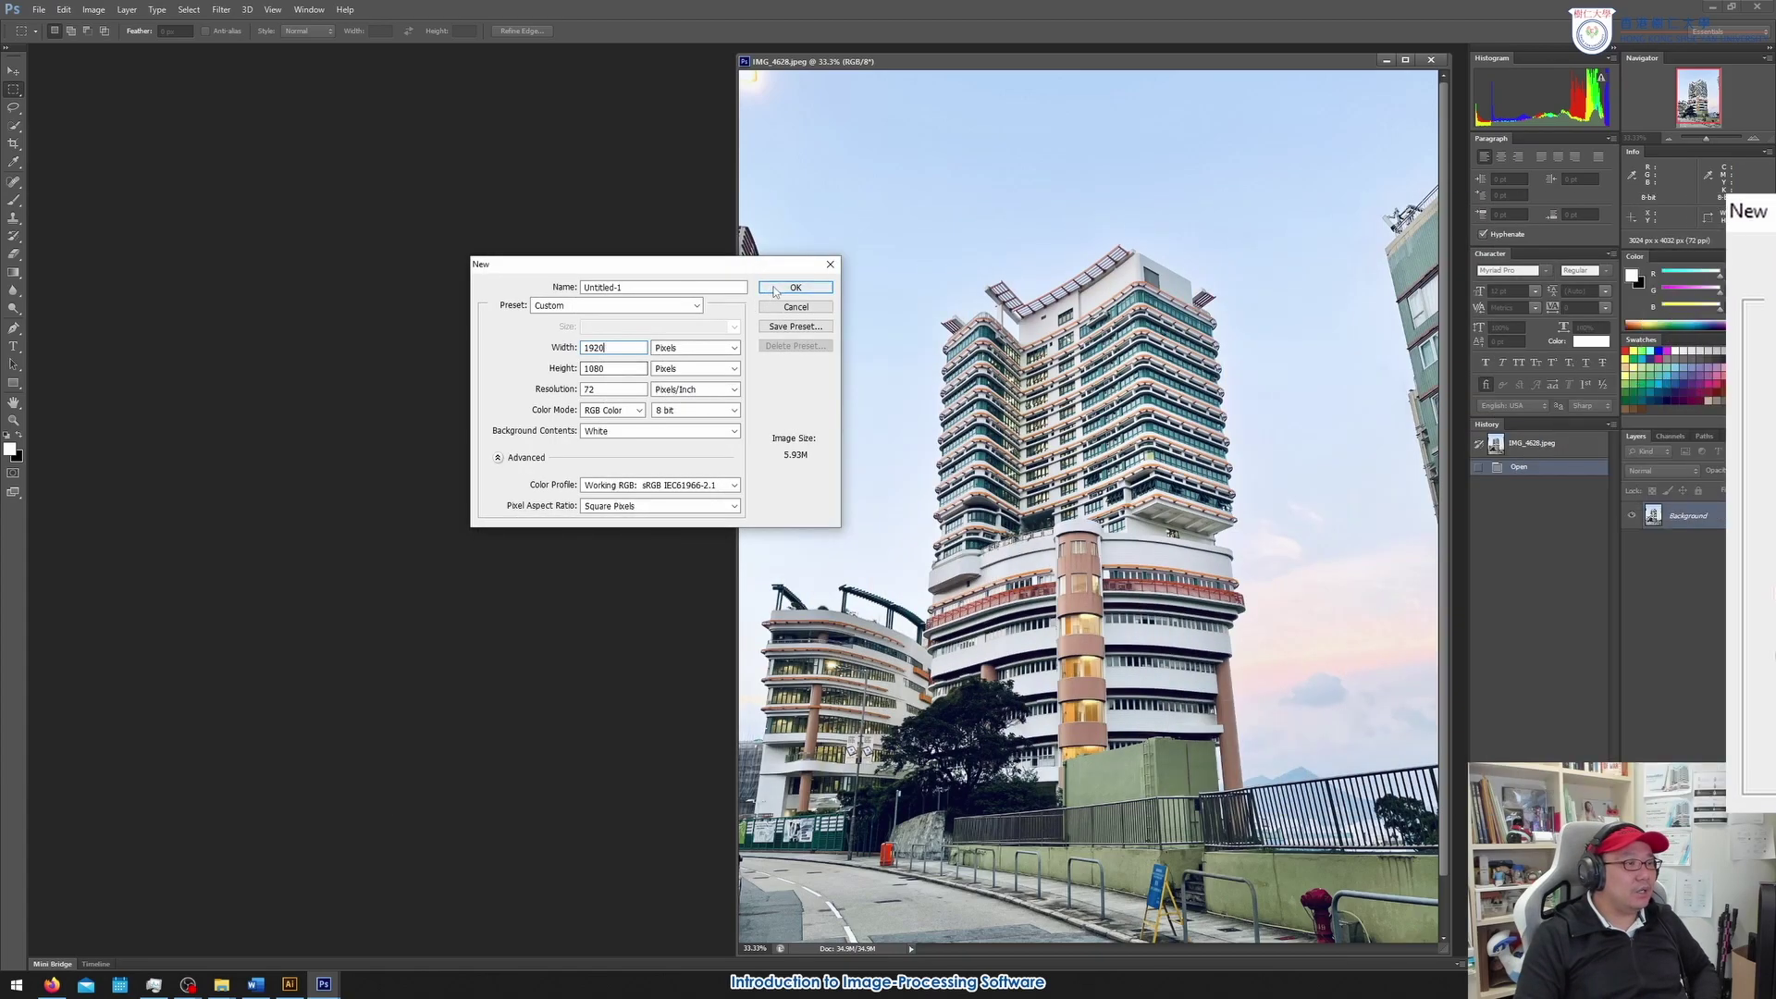
Create the 1920 x 1080 pixel document and dock its window into the workspace
{"action": "left_click", "coordinate": [774, 285]}
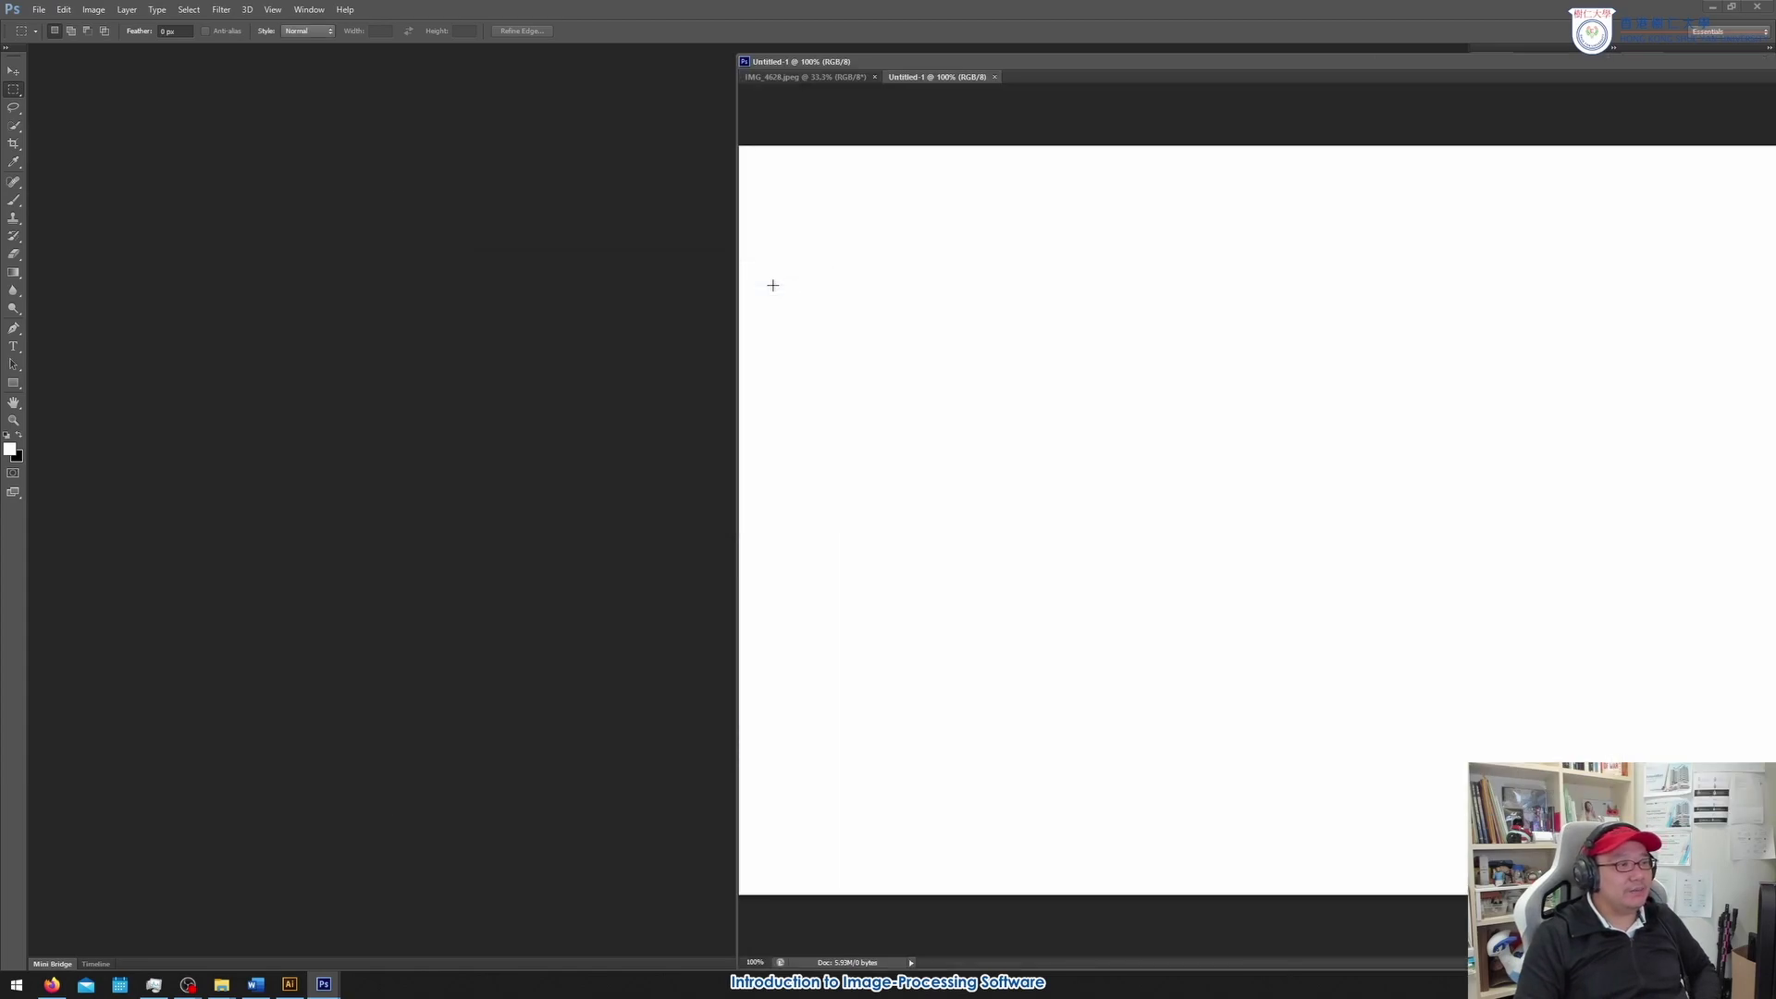
{"action": "left_click_drag", "start_coordinate": [1014, 59], "coordinate": [375, 59]}
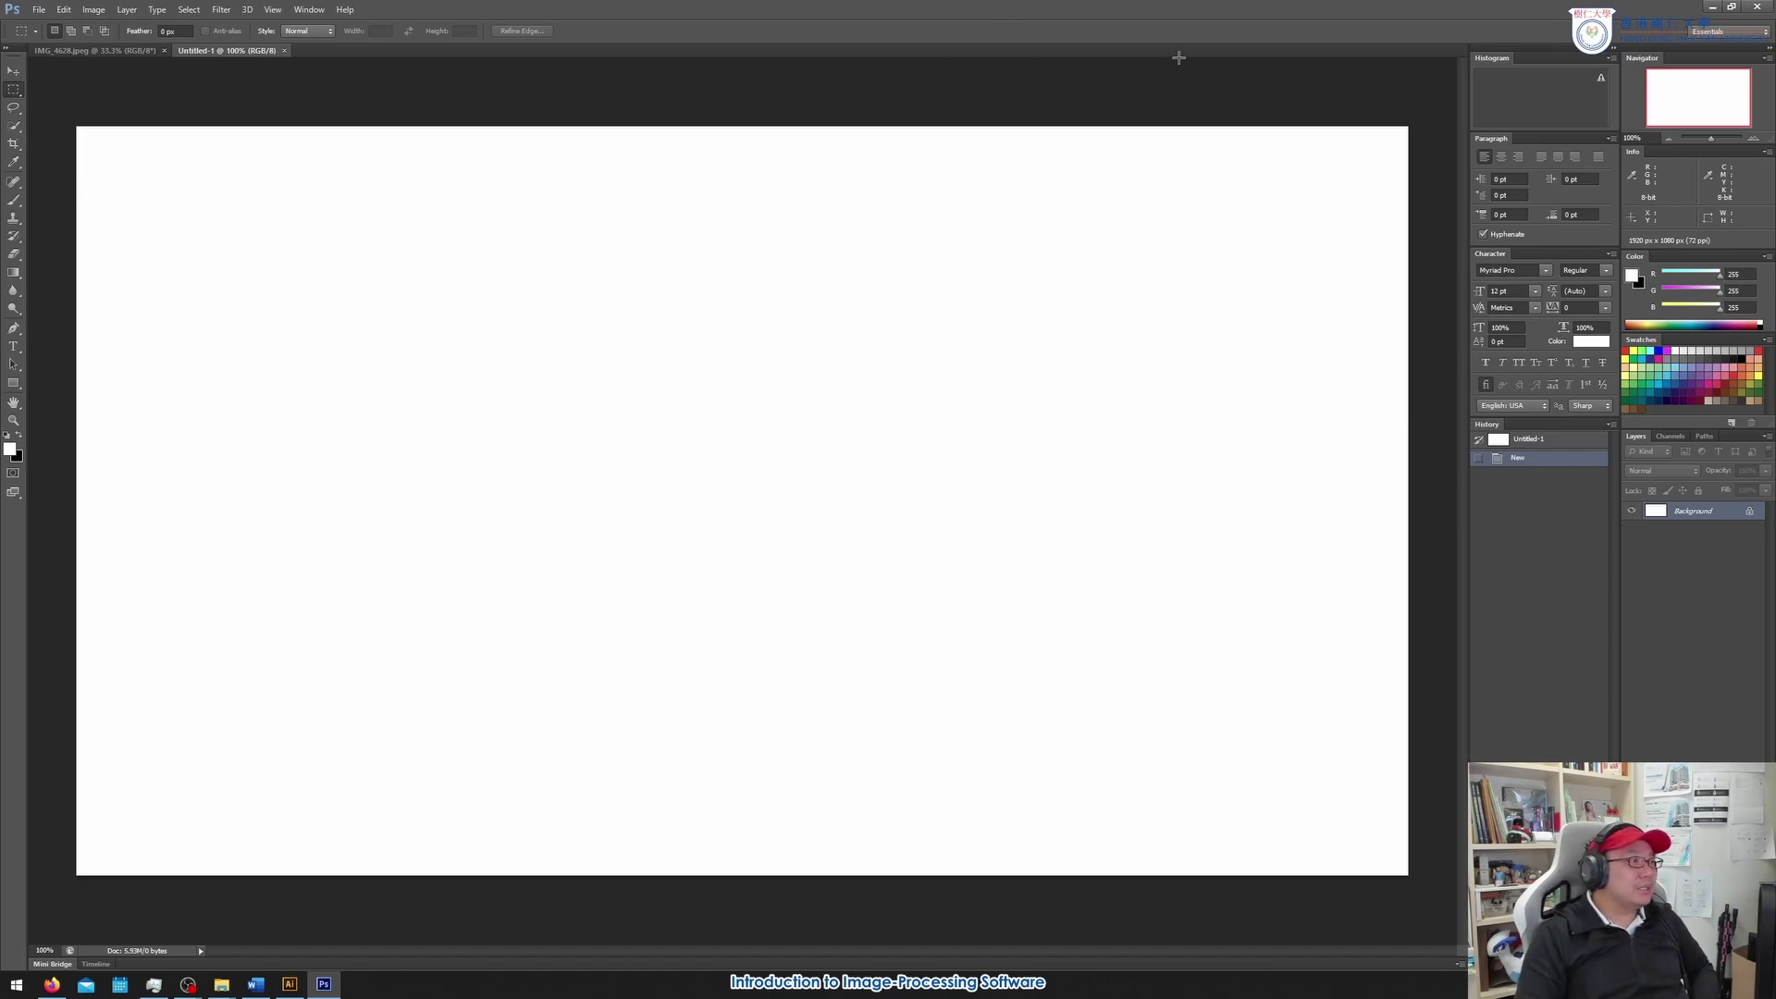
Close the blank document and the building photo, and minimize Photoshop to show the desktop
{"action": "left_click", "coordinate": [284, 50]}
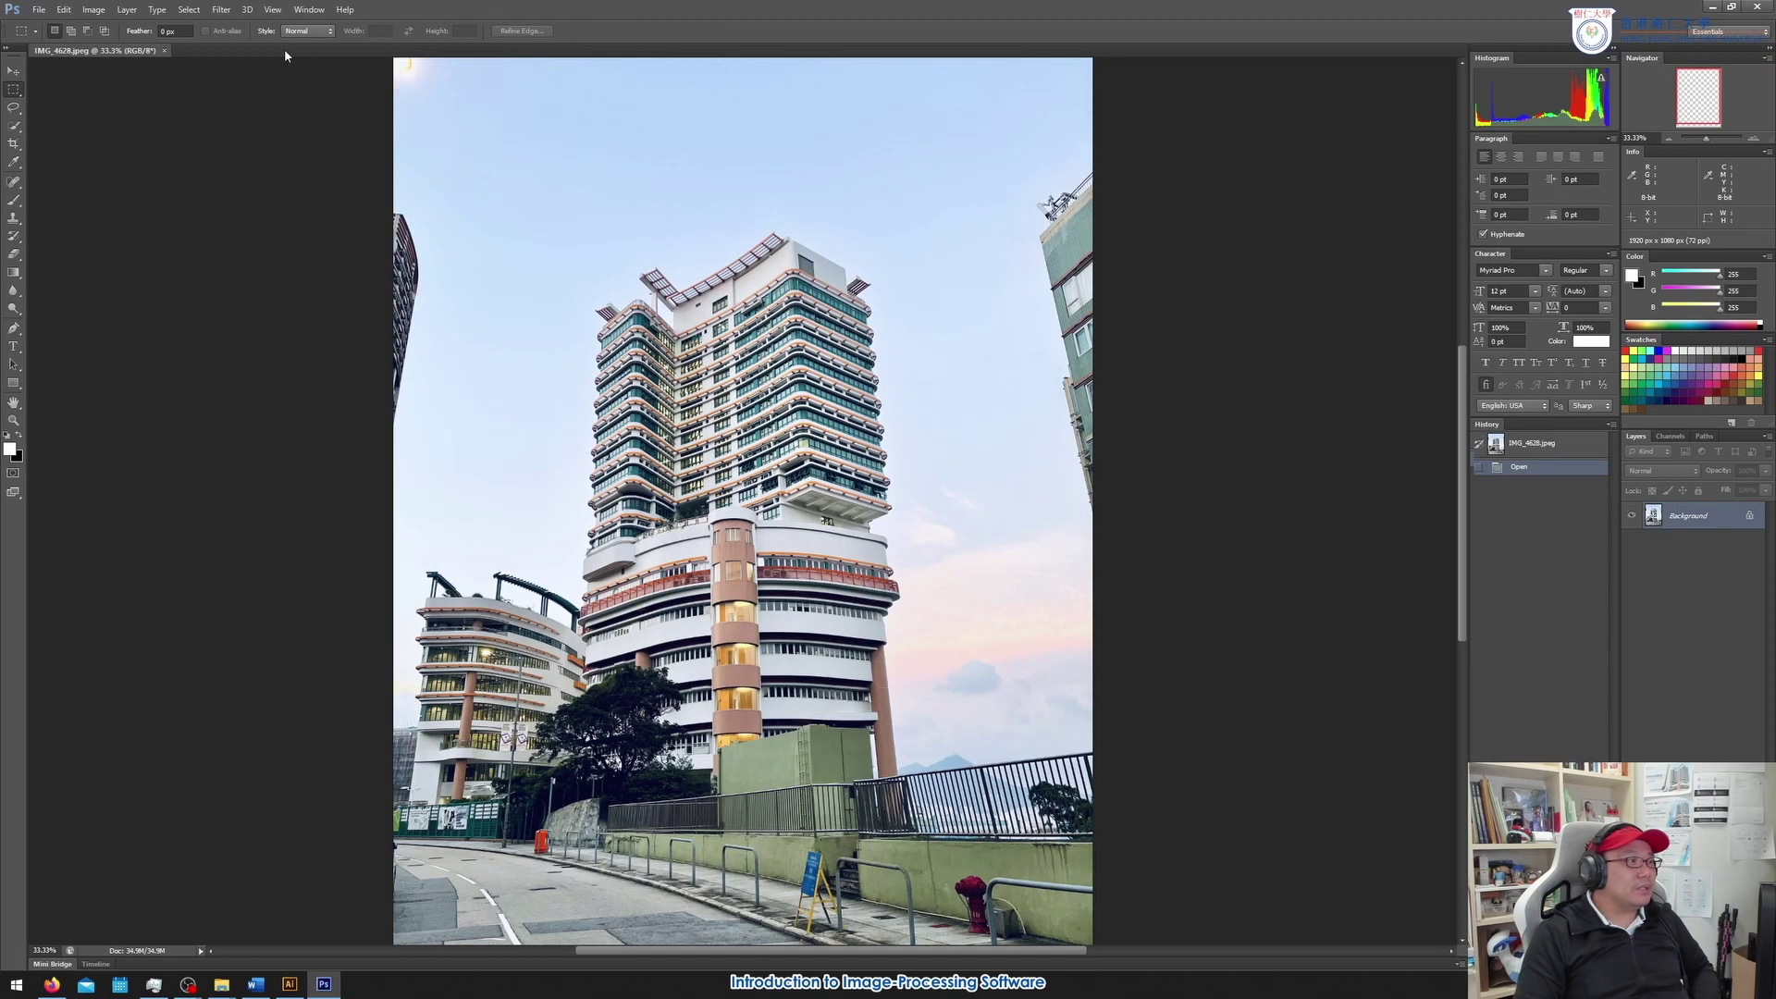
{"action": "left_click", "coordinate": [165, 51]}
{"action": "left_click", "coordinate": [1713, 8]}
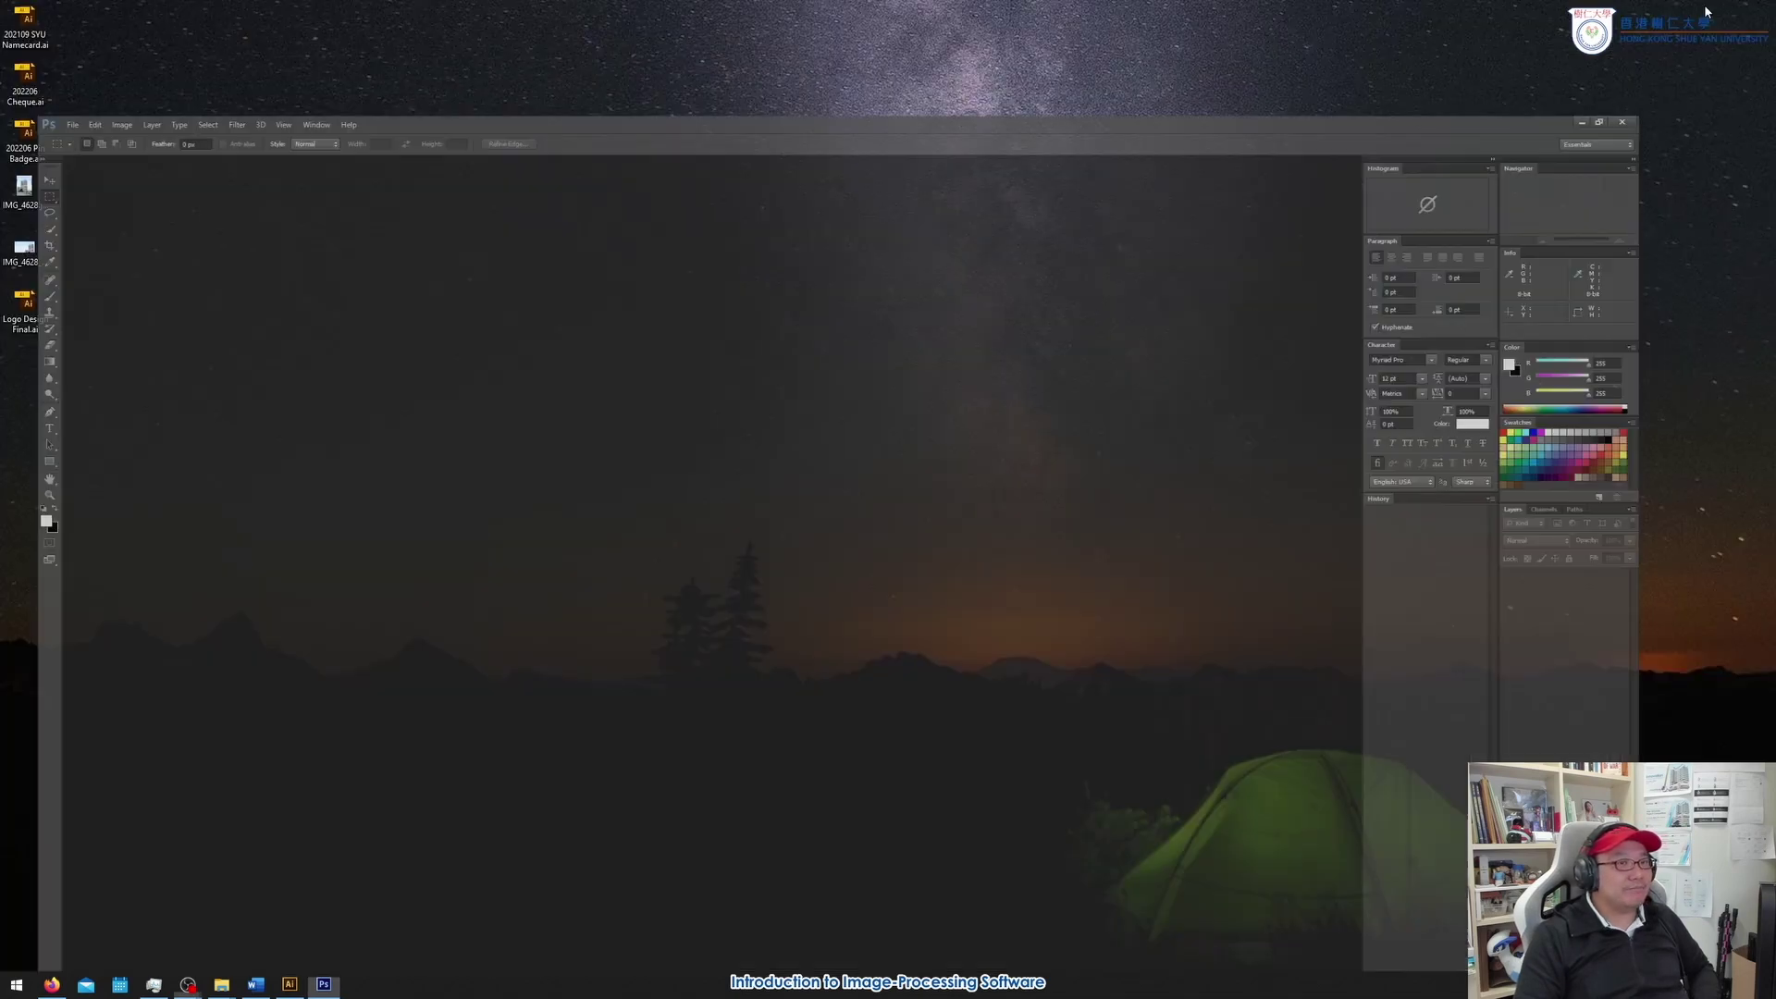
Set IMG_4628.jpeg apart from the other desktop files and open it in Photoshop
{"action": "left_click_drag", "start_coordinate": [41, 185], "coordinate": [56, 416]}
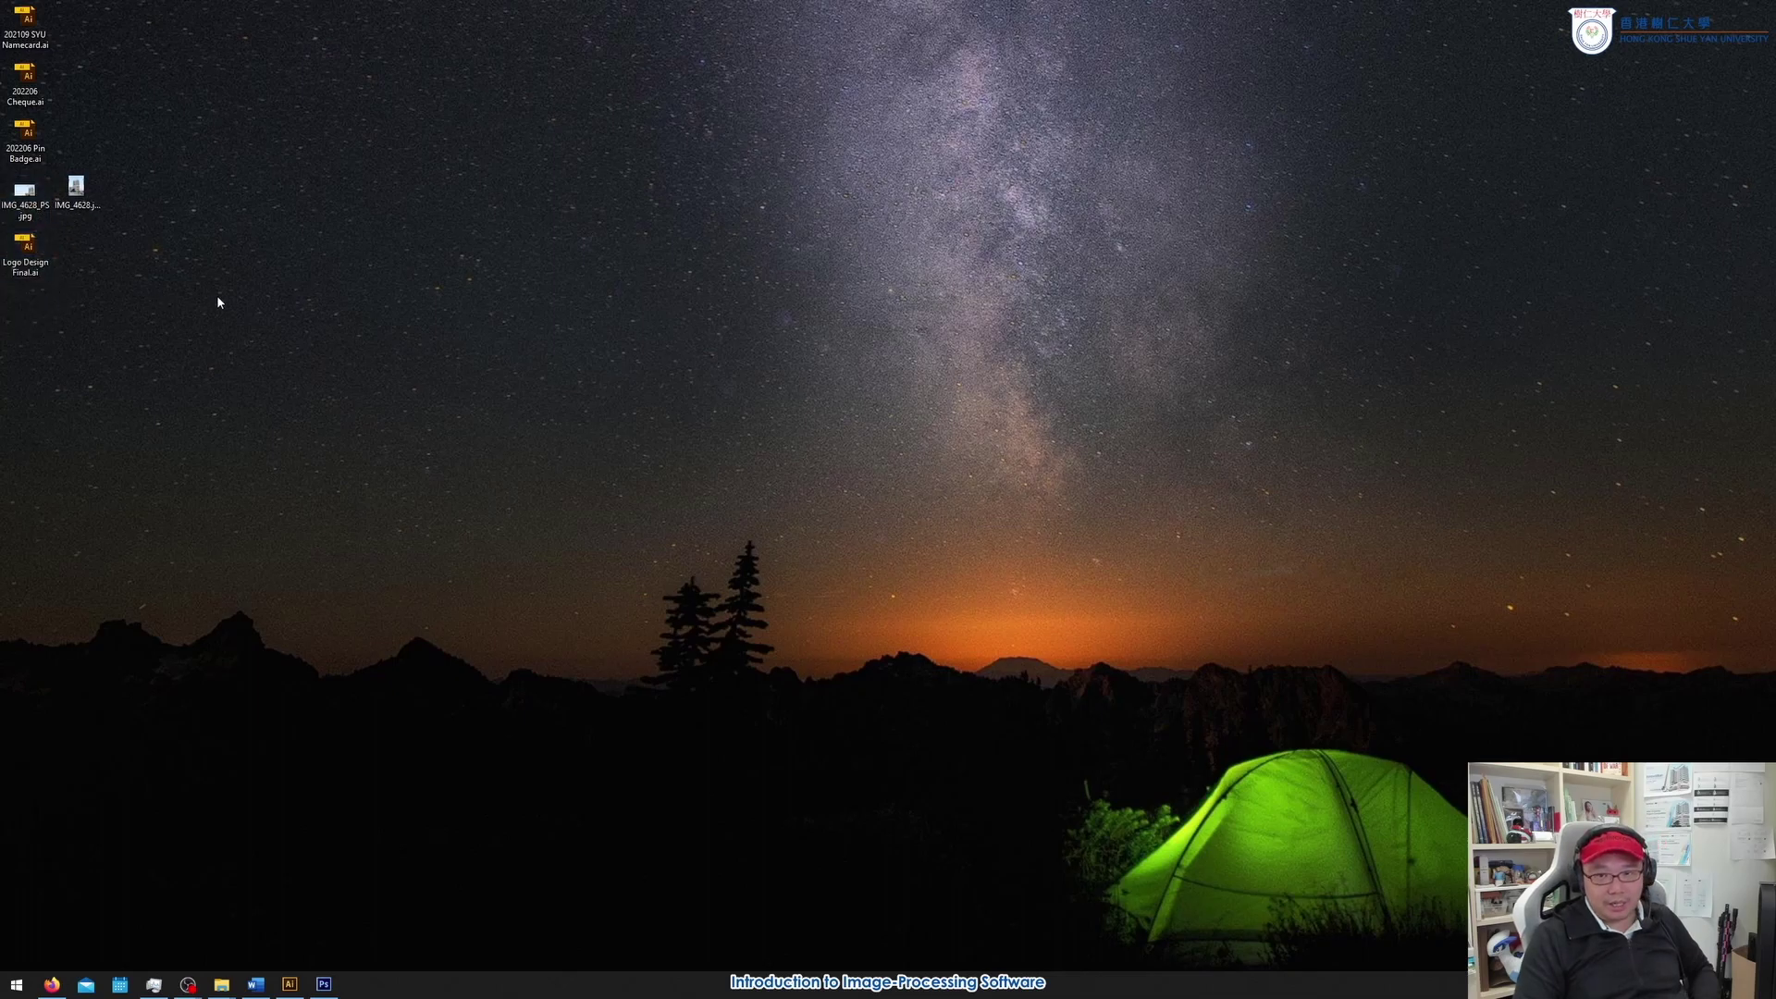
{"action": "left_click_drag", "start_coordinate": [77, 199], "coordinate": [333, 733]}
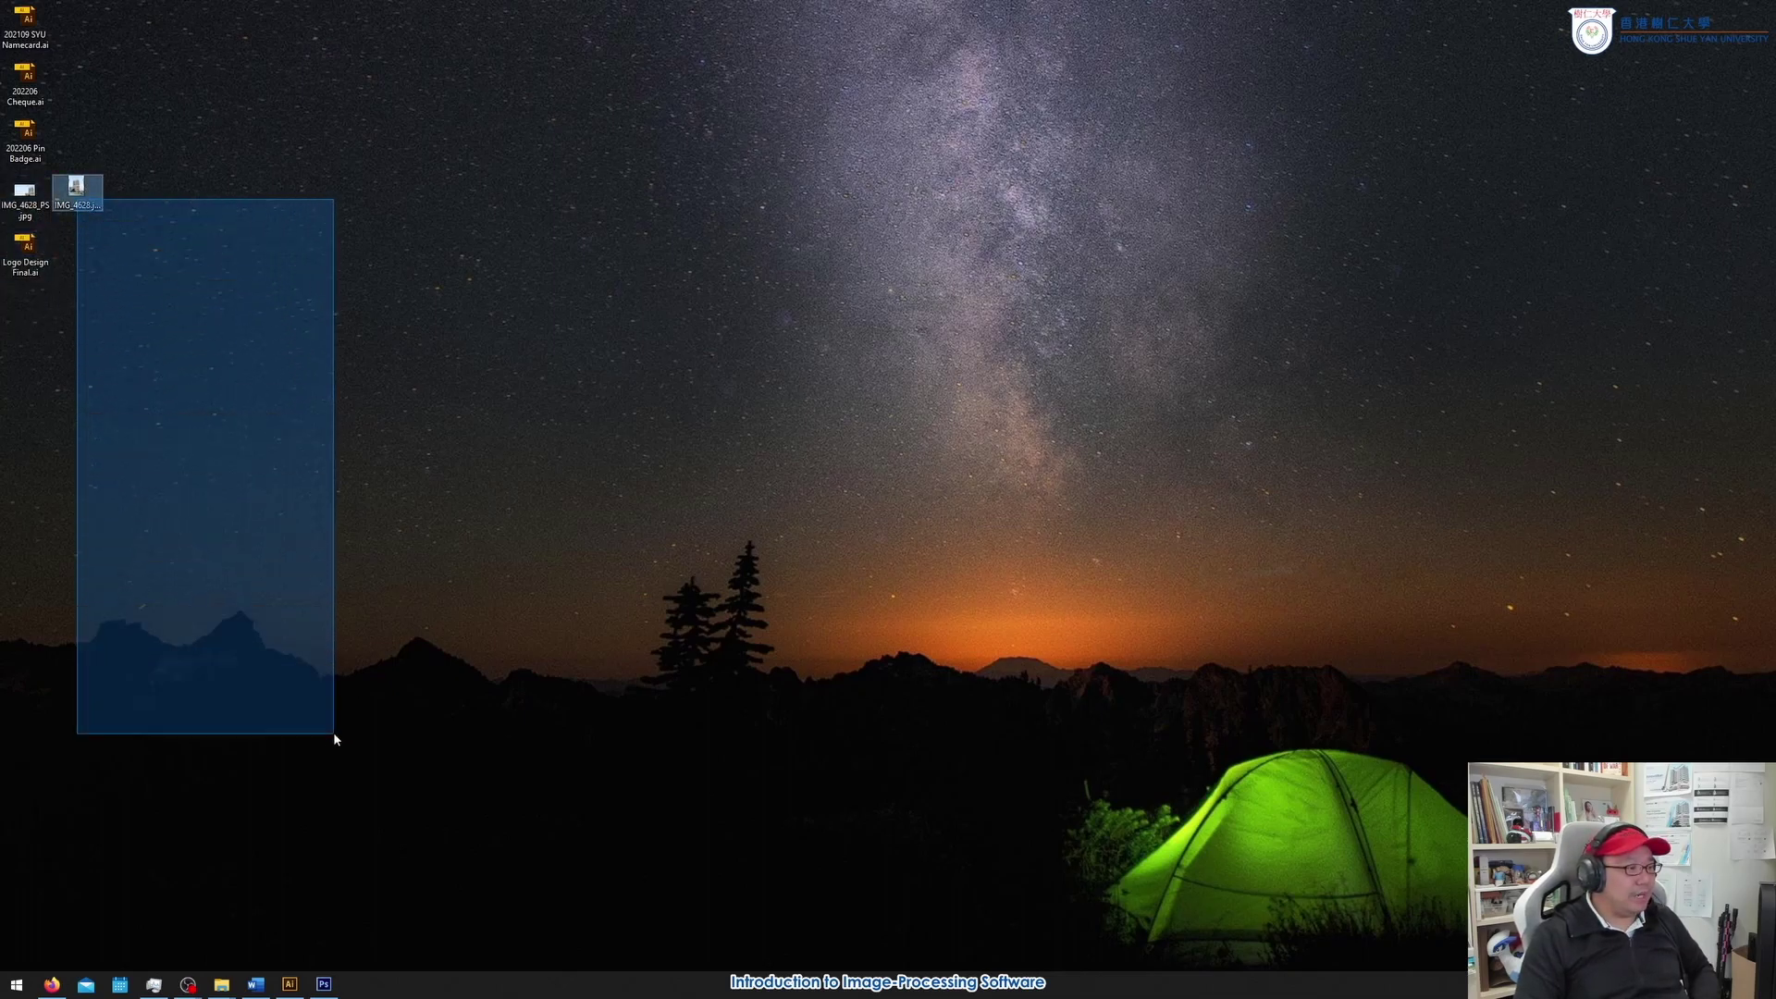
{"action": "left_click_drag", "start_coordinate": [78, 189], "coordinate": [526, 296]}
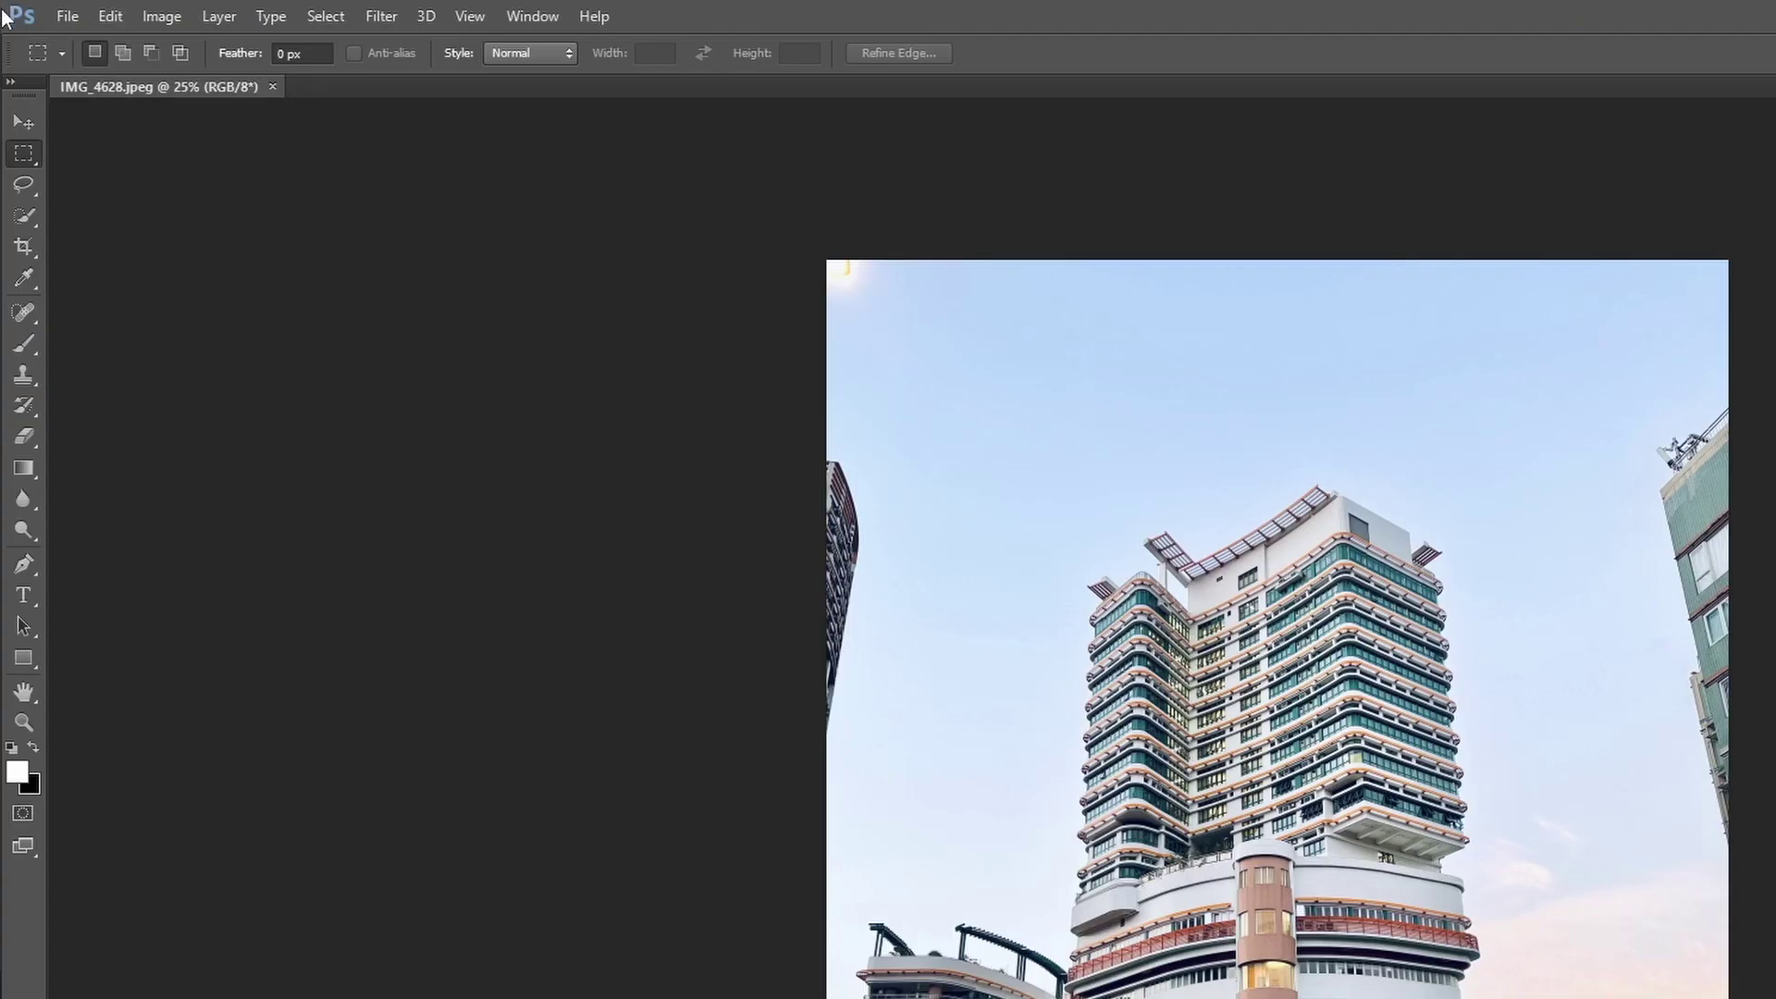
Look through the Save As formats for the photo and try the Photoshop PSD format without saving
{"action": "left_click", "coordinate": [68, 16]}
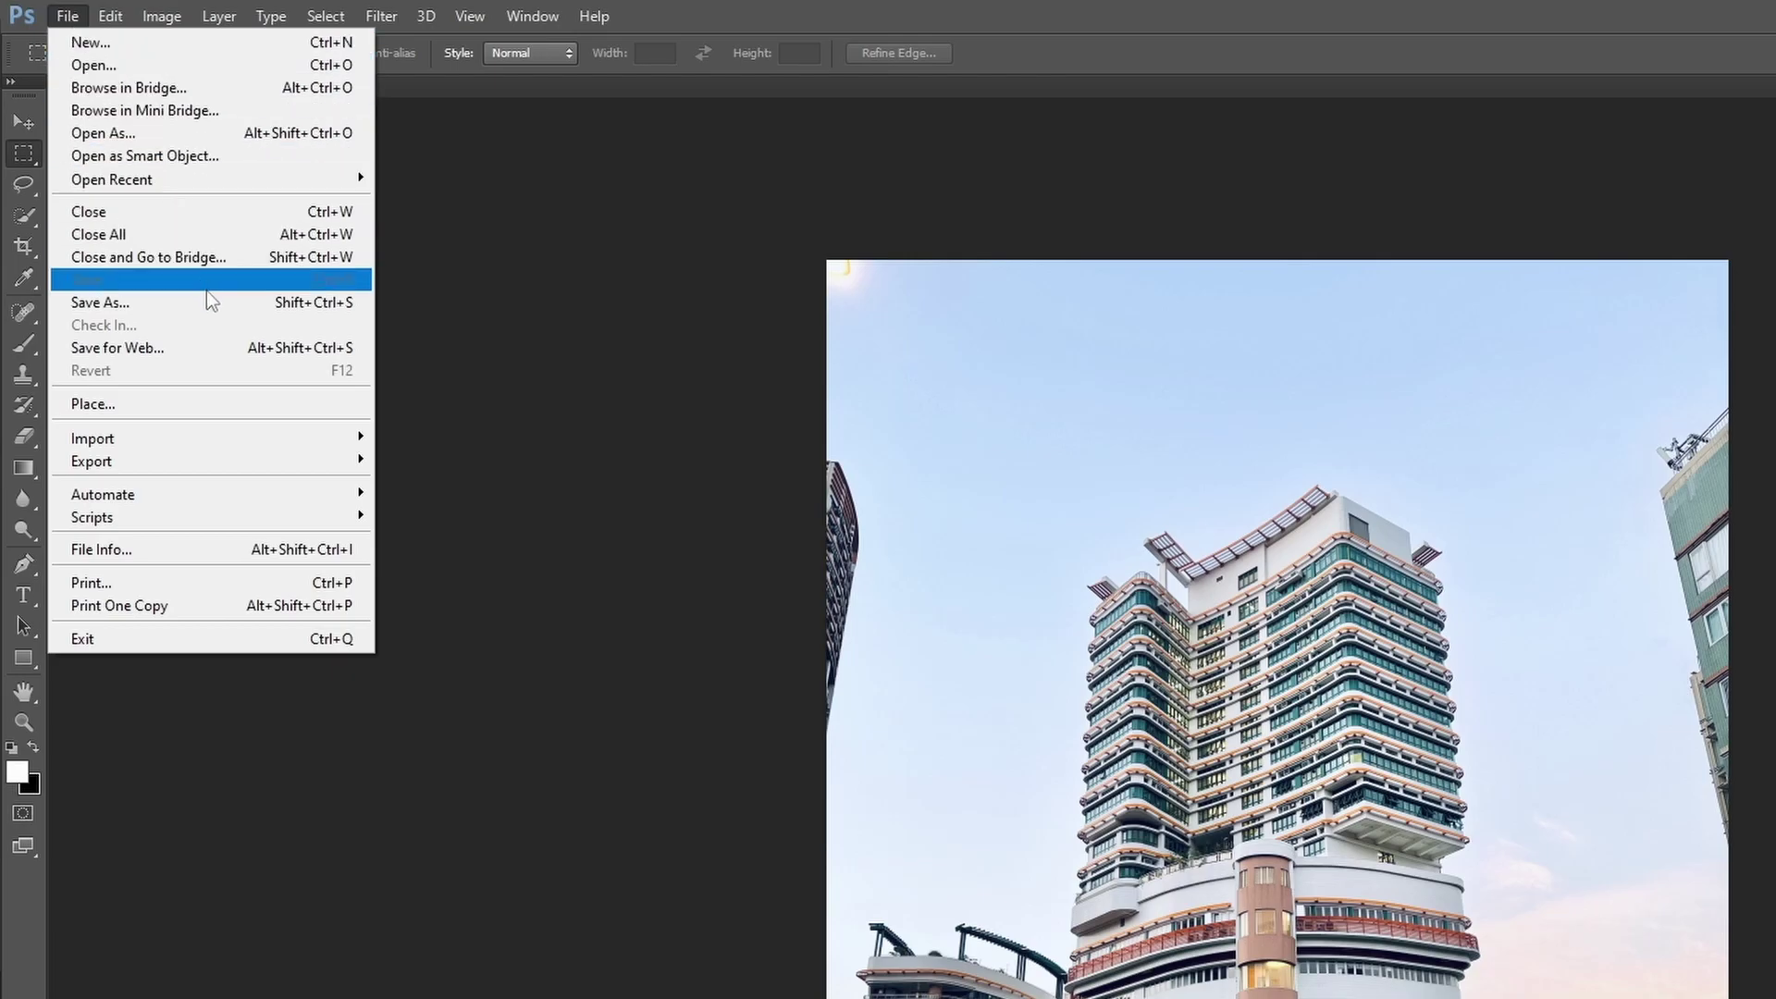
{"action": "left_click", "coordinate": [205, 302]}
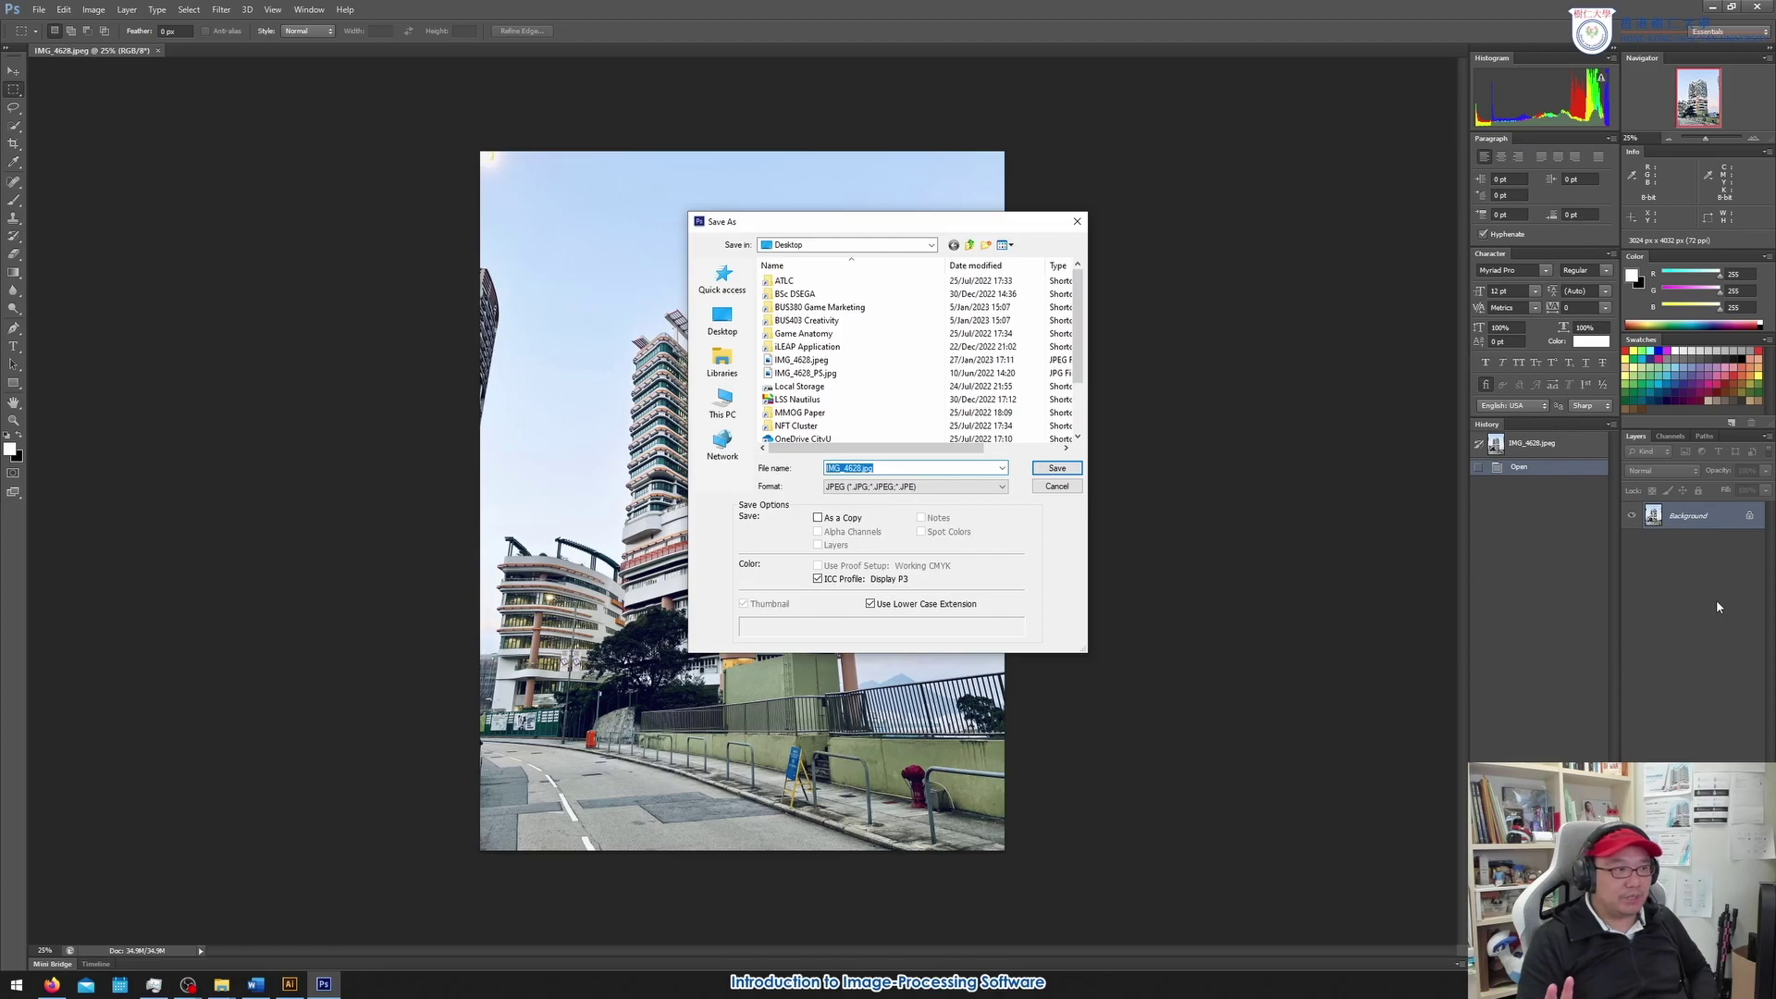
{"action": "left_click", "coordinate": [1002, 487]}
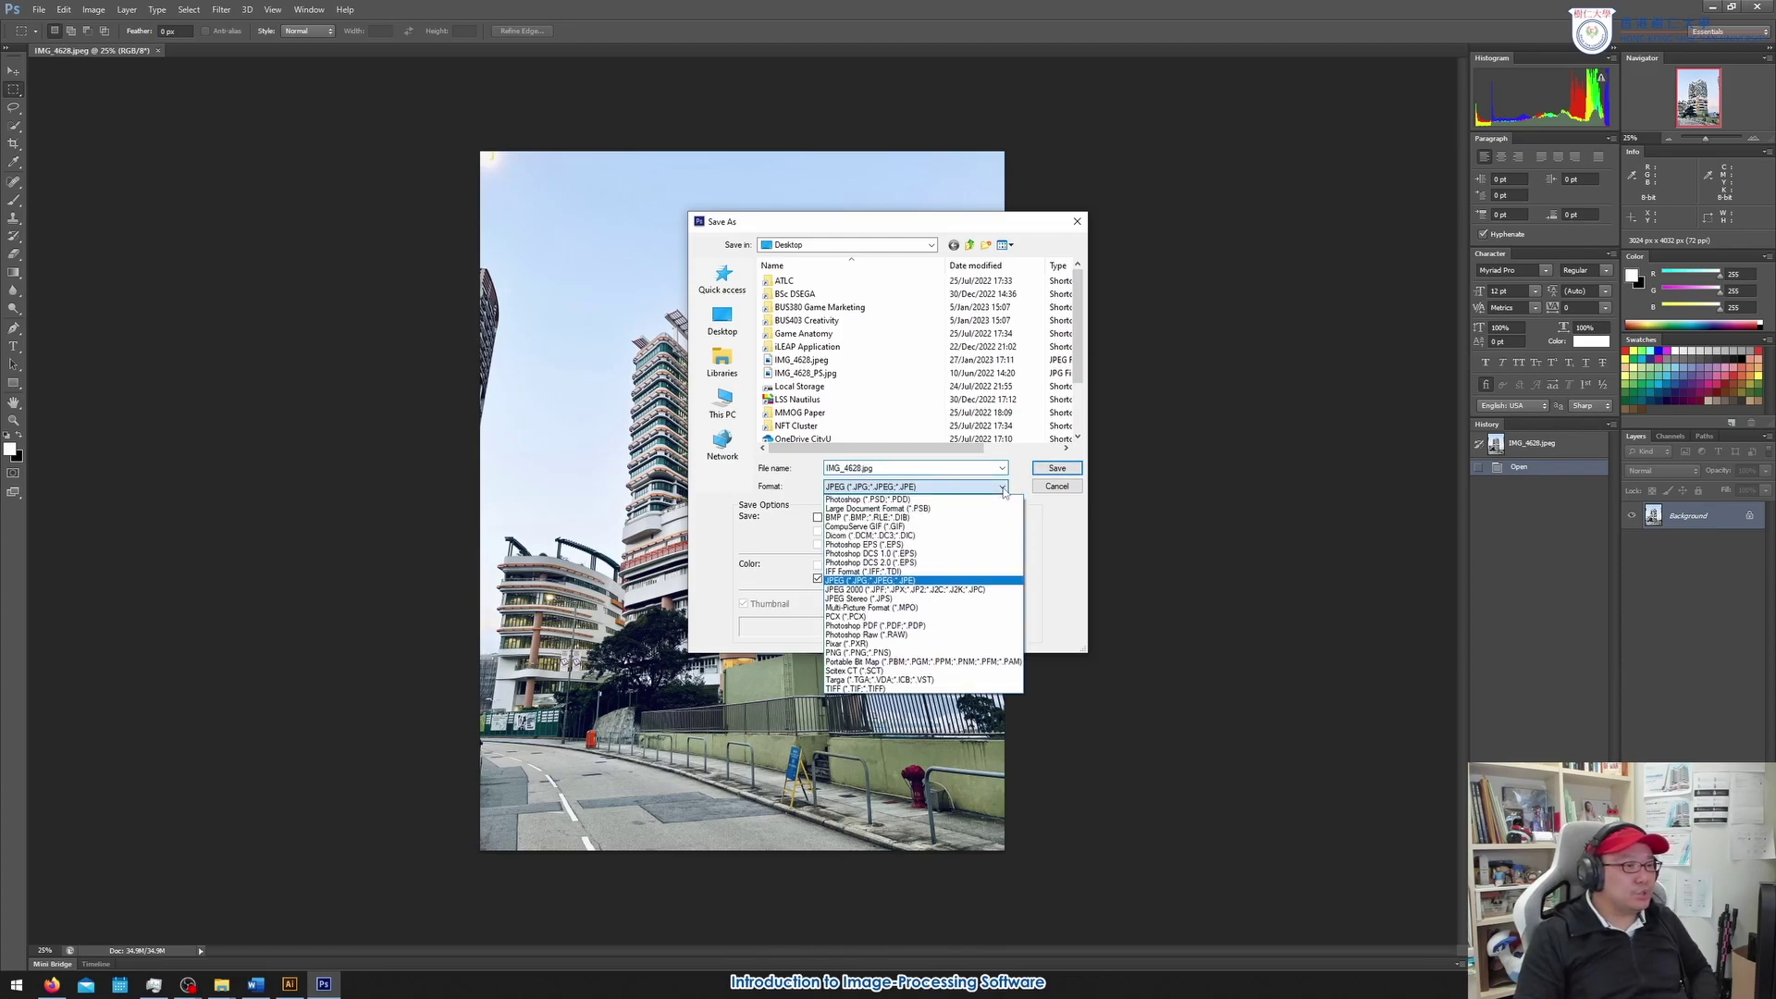
{"action": "left_click", "coordinate": [974, 500]}
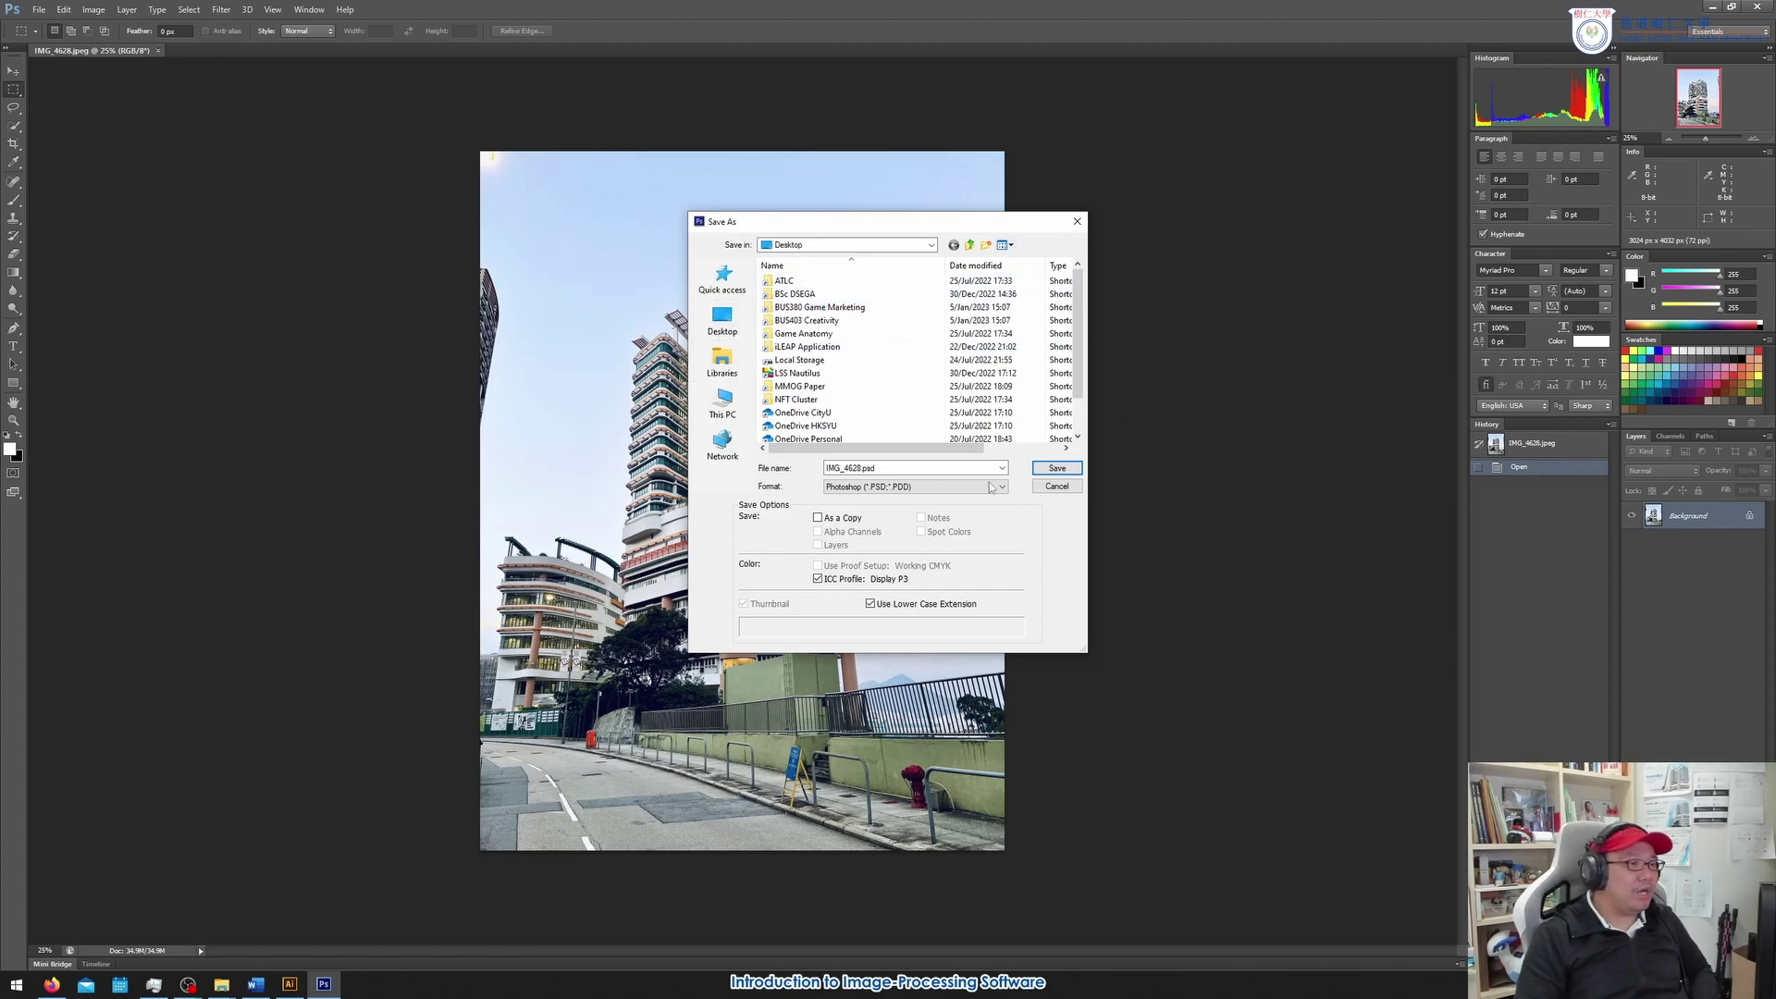
{"action": "left_click", "coordinate": [1058, 490]}
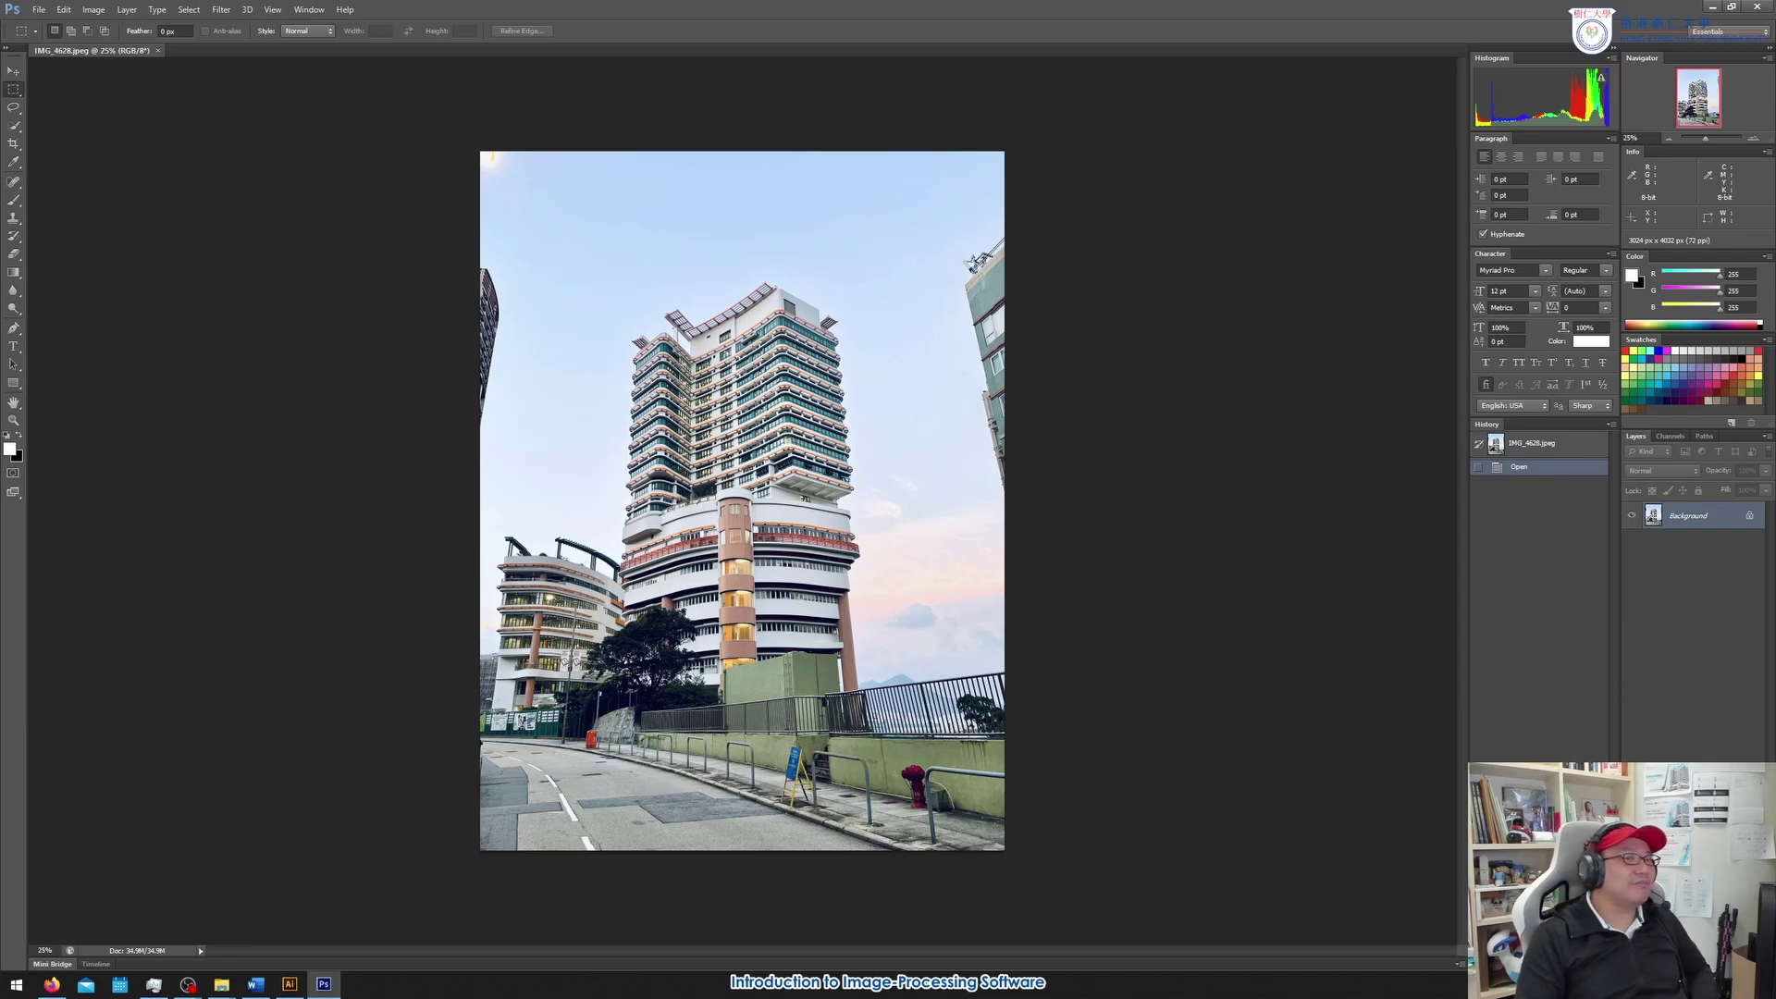
View the original IMG_4628.jpeg and the edited IMG_4628_PS.jpg from the desktop in the image viewer
{"action": "left_click", "coordinate": [1713, 7]}
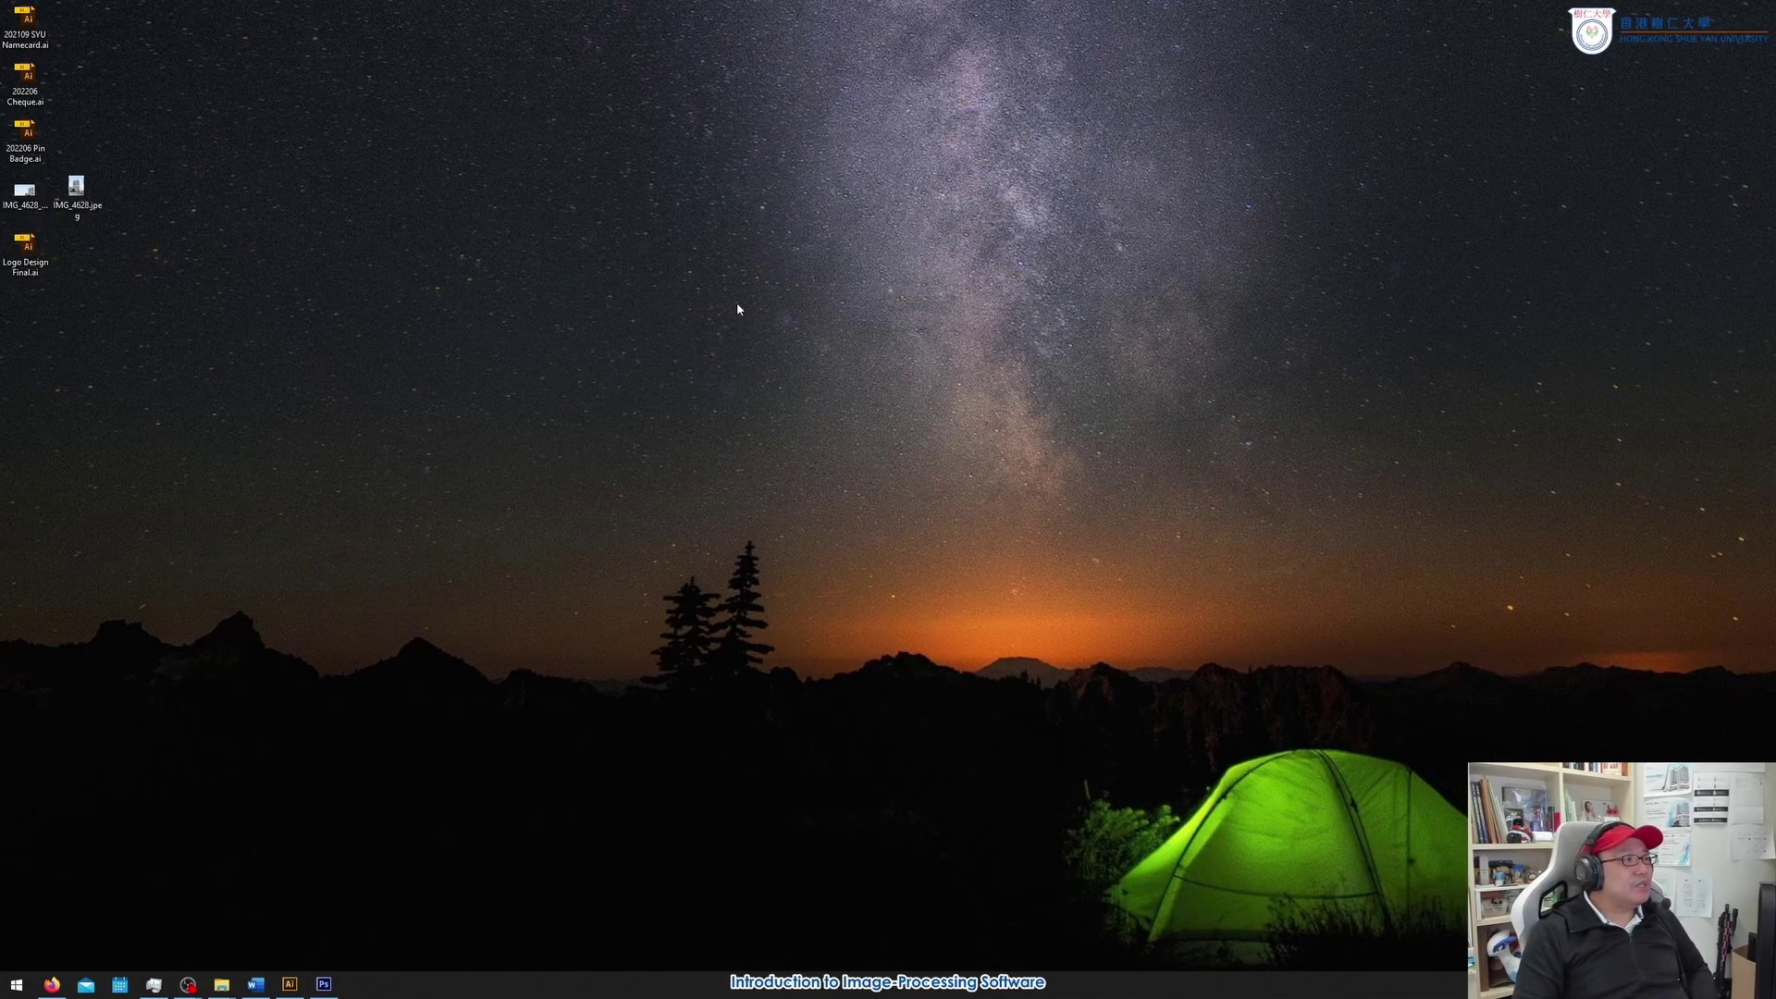
{"action": "double_click", "coordinate": [78, 194]}
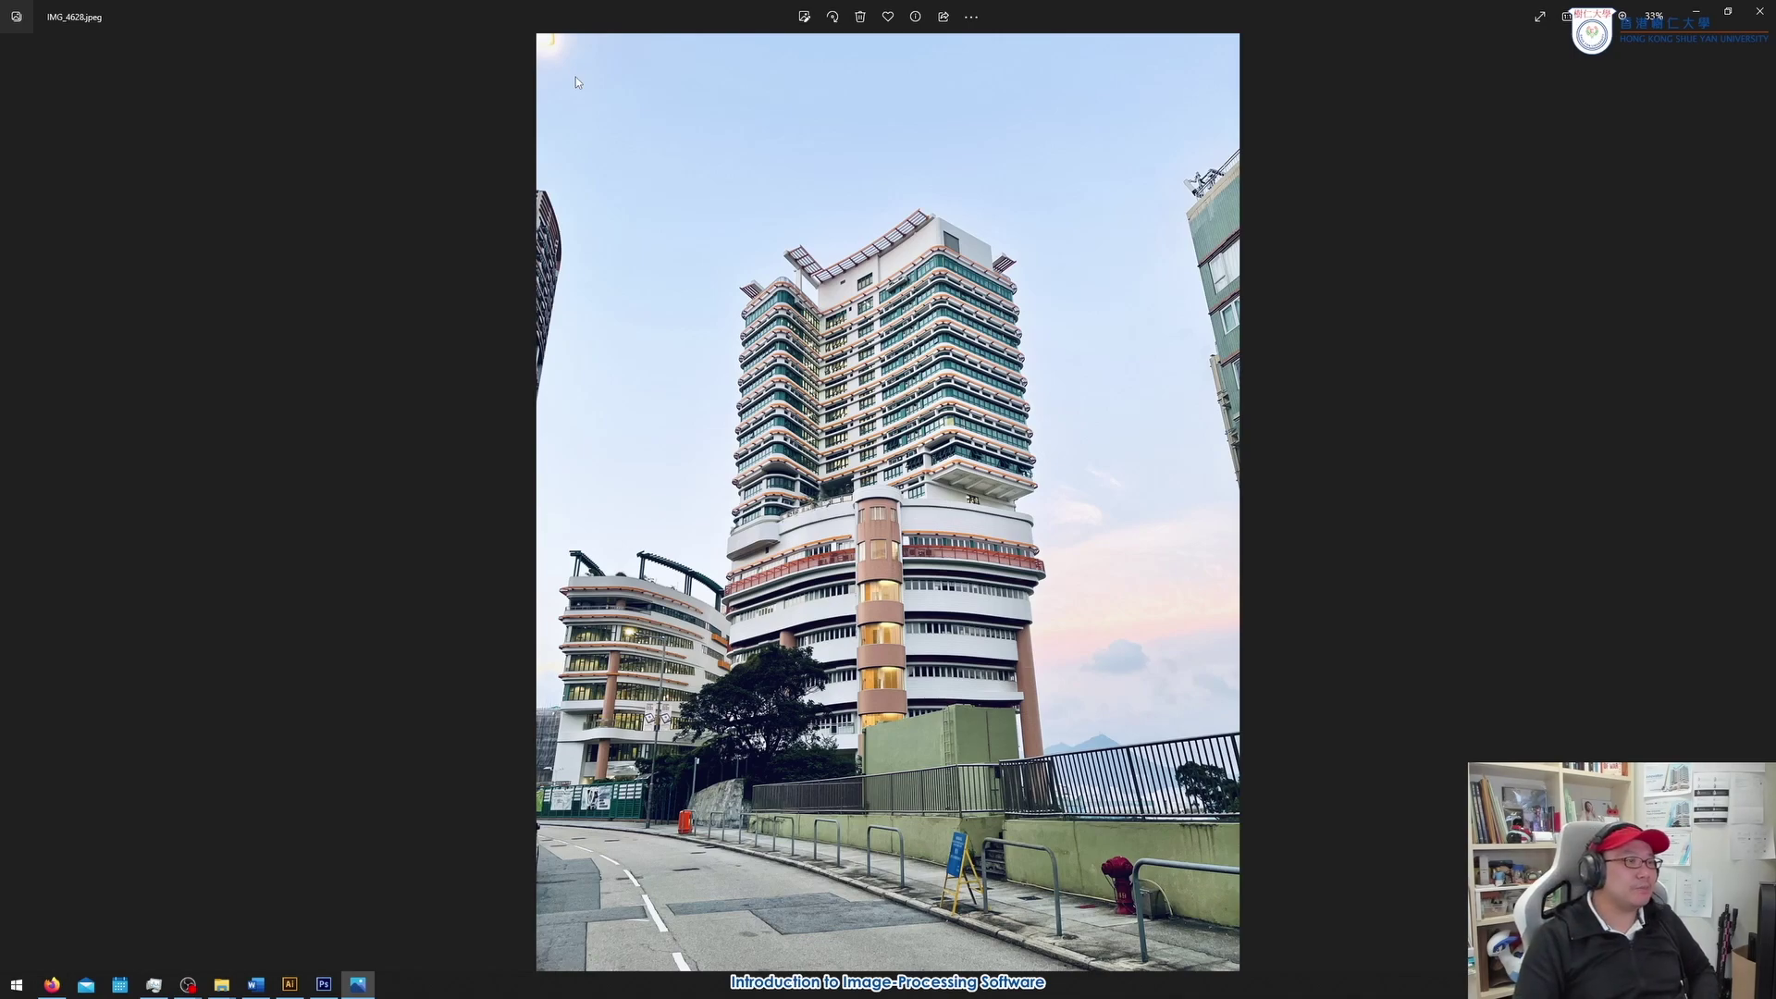
{"action": "left_click", "coordinate": [1695, 13]}
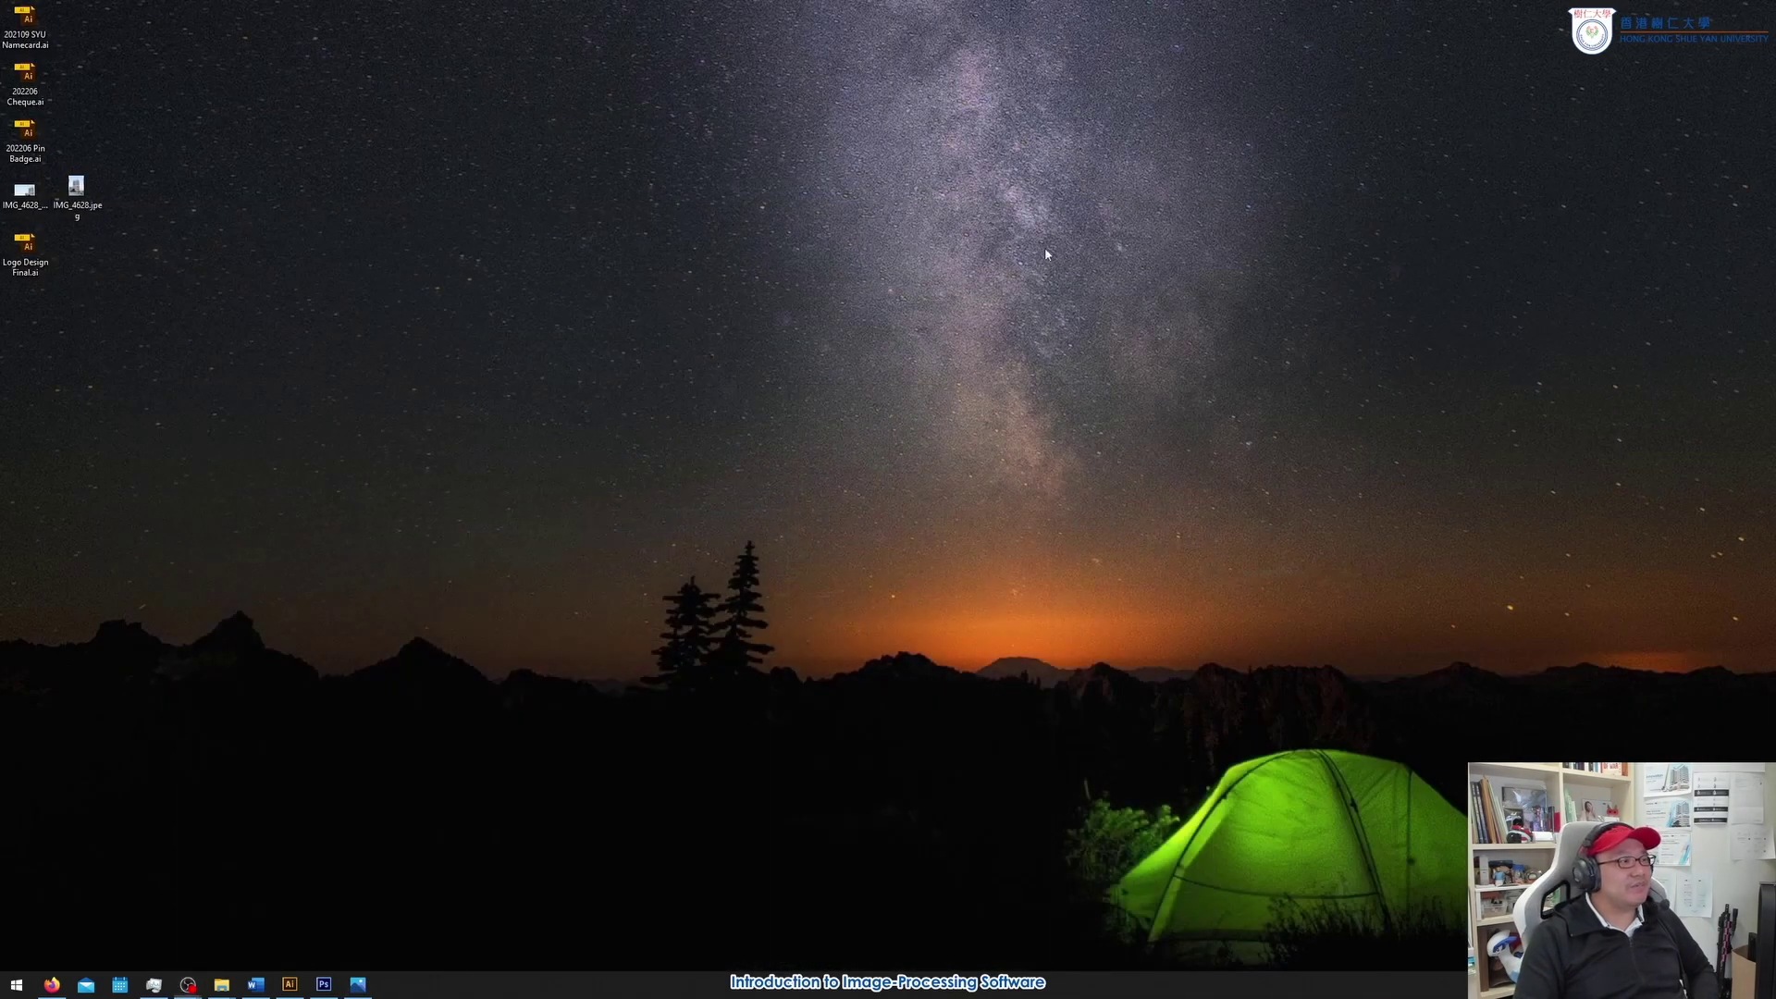
{"action": "double_click", "coordinate": [29, 190]}
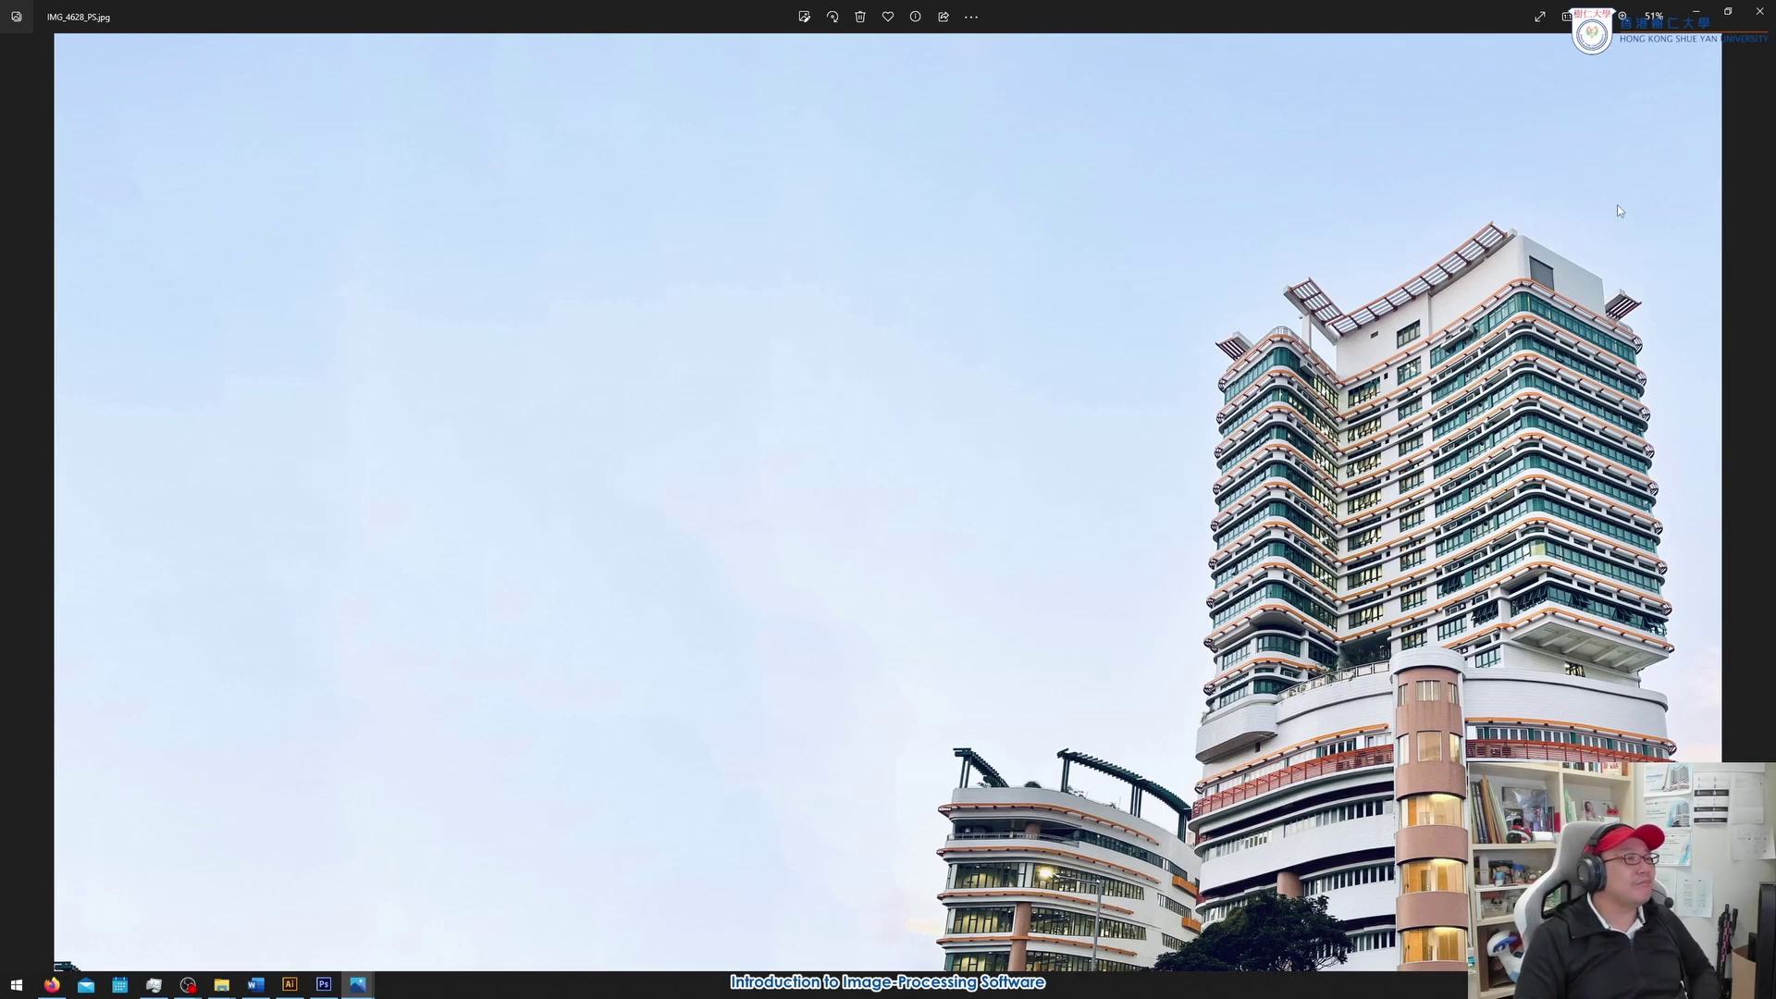
{"action": "left_click", "coordinate": [1759, 11]}
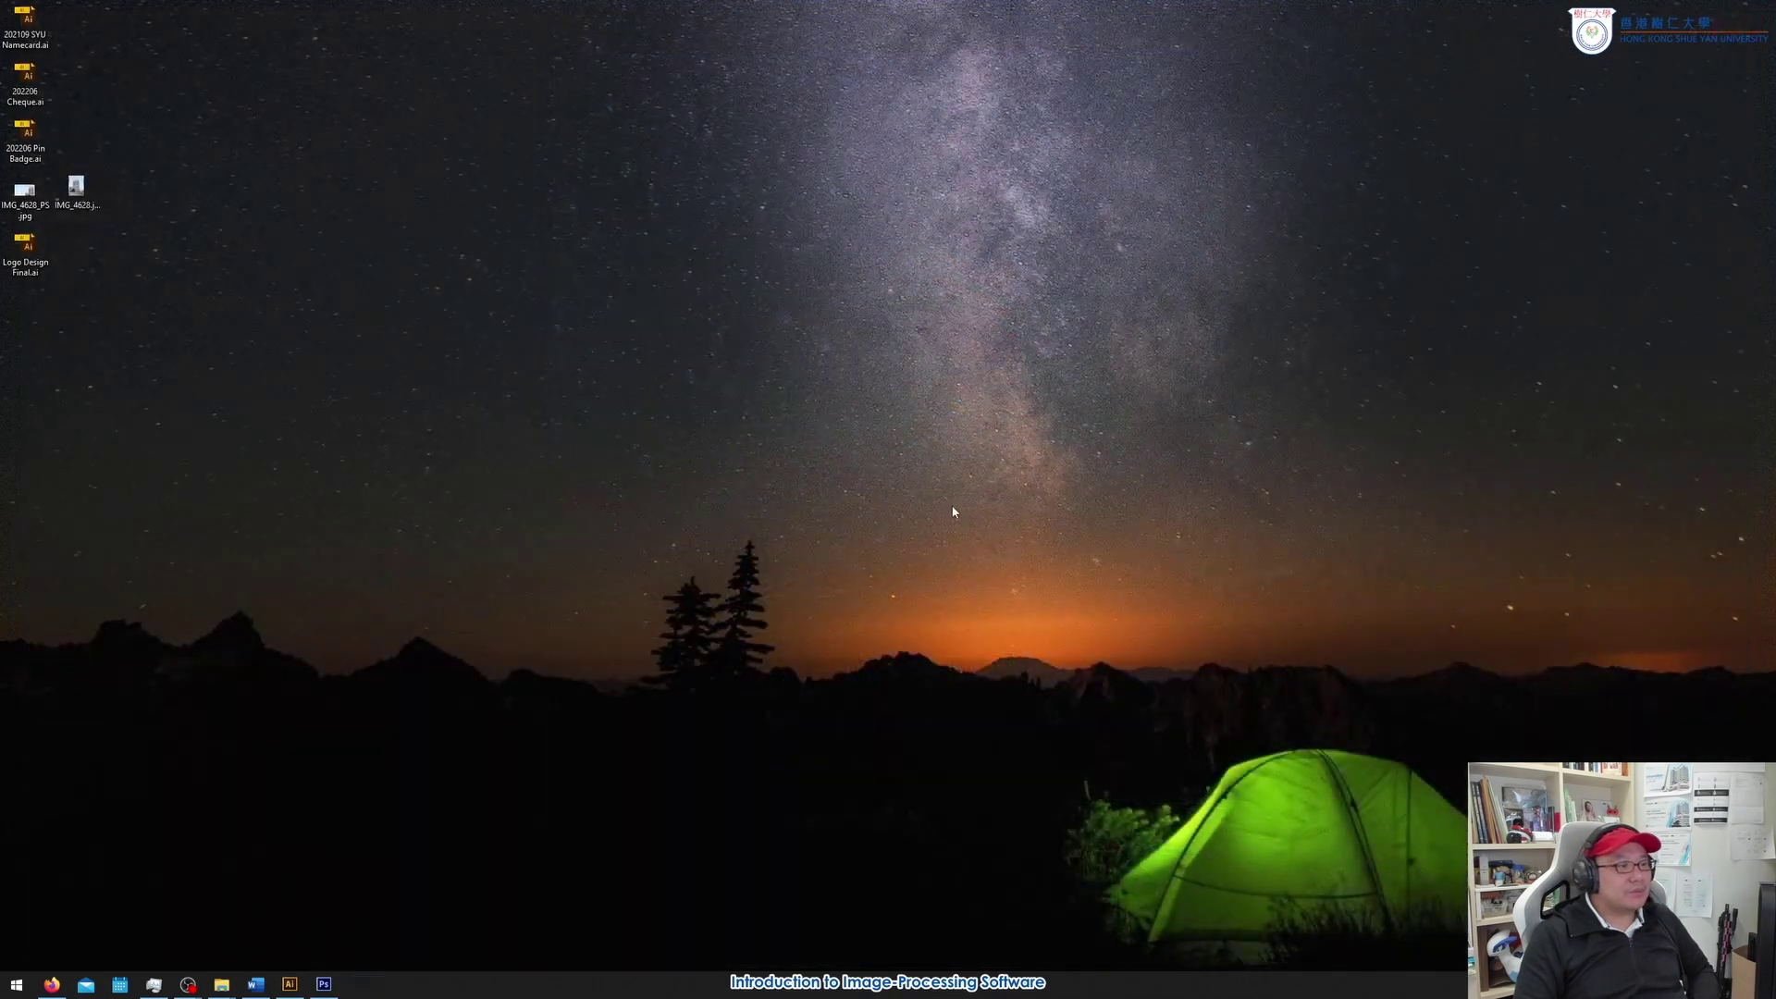
Return to Photoshop, crop the photo to a rectangular selection of about 2700 x 2764 px around the buildings, and clear the selection
{"action": "left_click", "coordinate": [324, 983]}
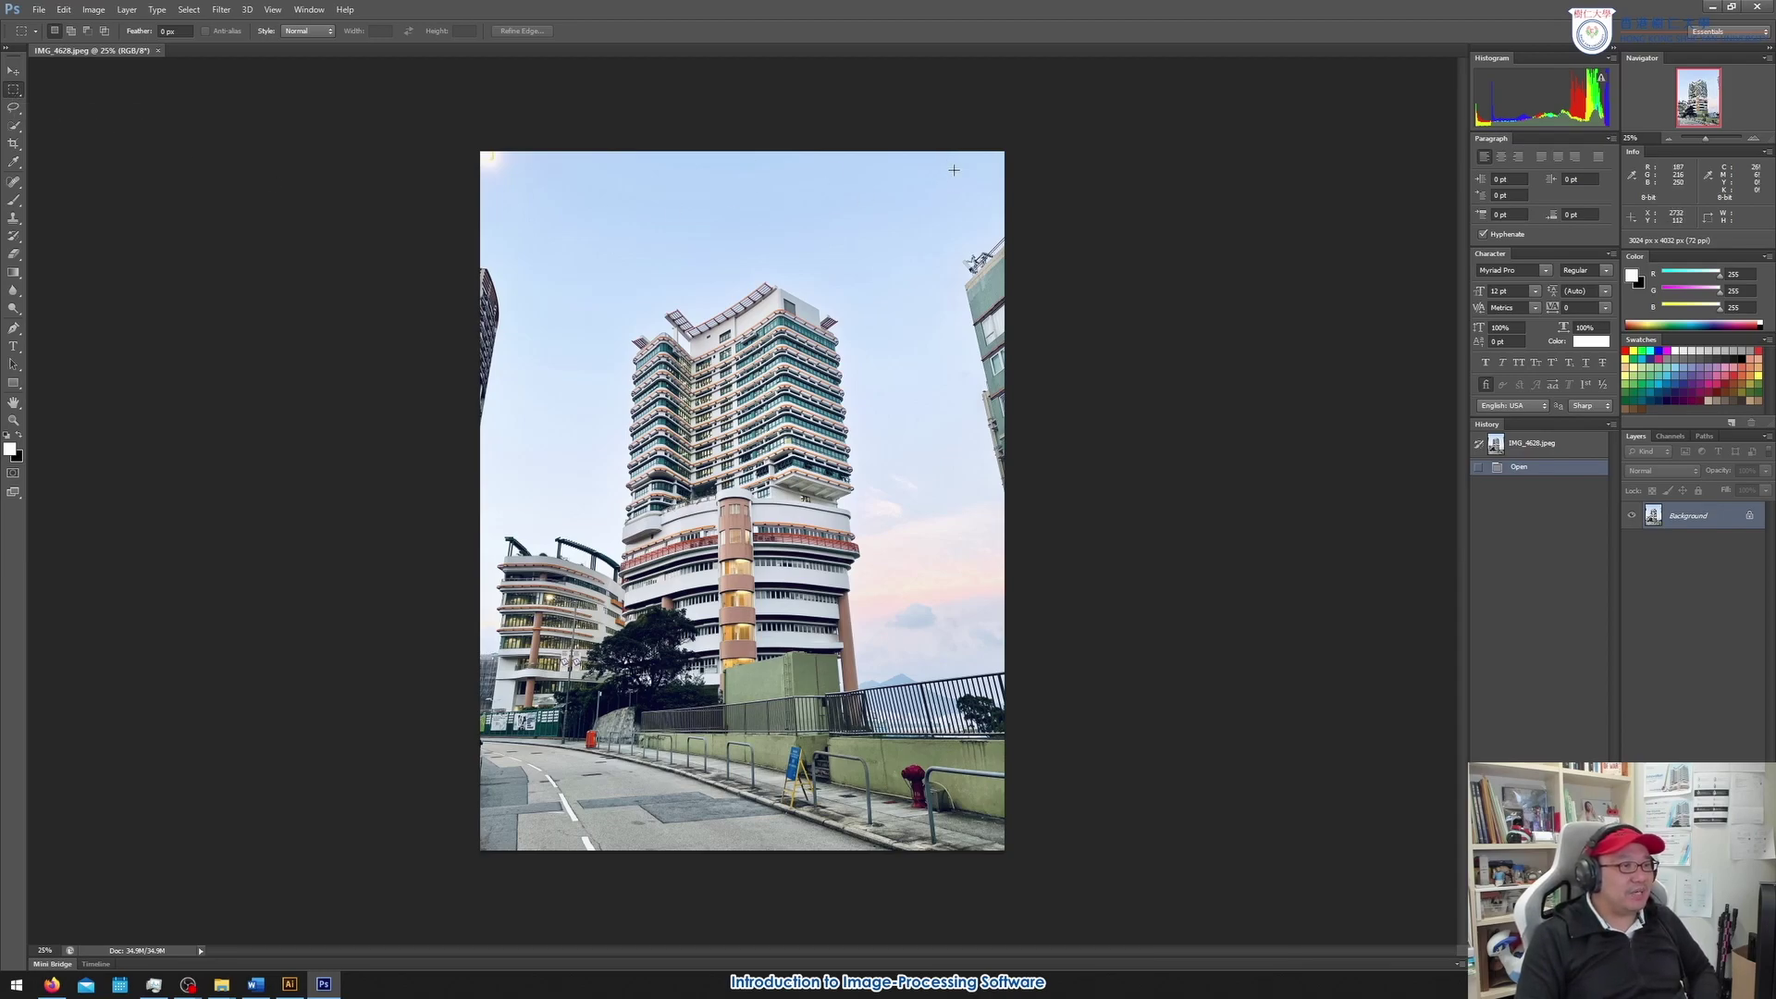
{"action": "left_click_drag", "start_coordinate": [955, 167], "coordinate": [482, 643]}
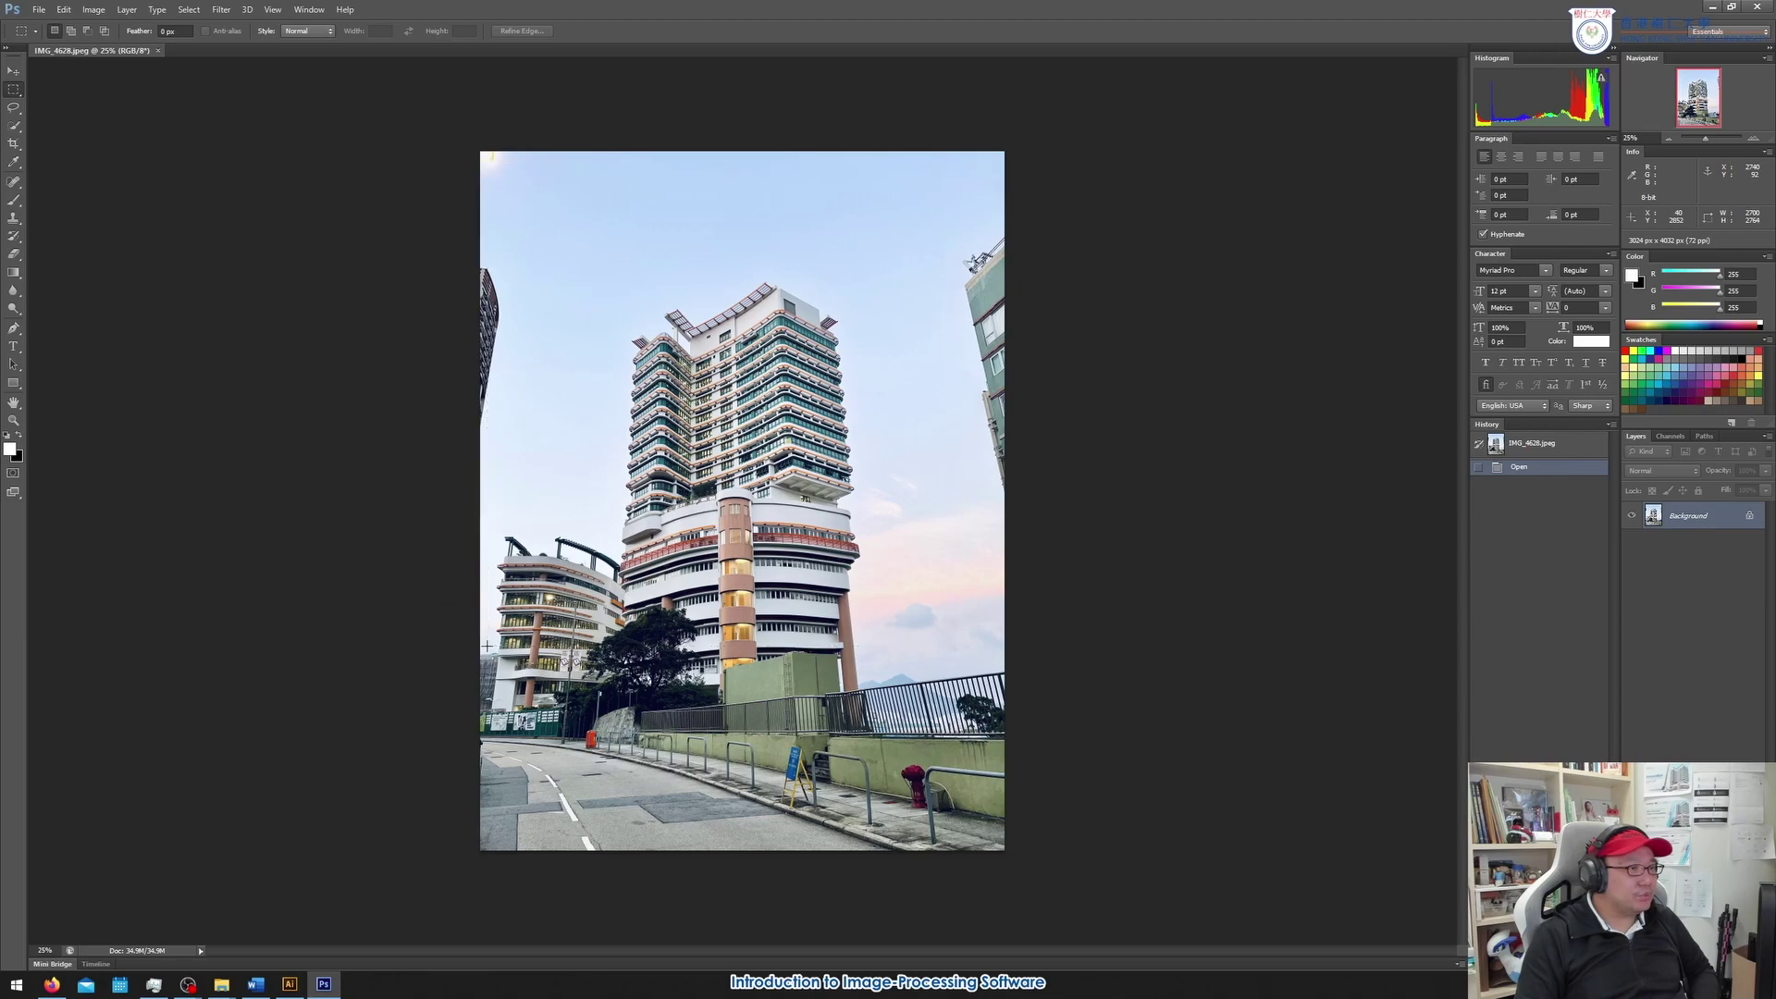
{"action": "left_click_drag", "start_coordinate": [487, 646], "coordinate": [488, 646]}
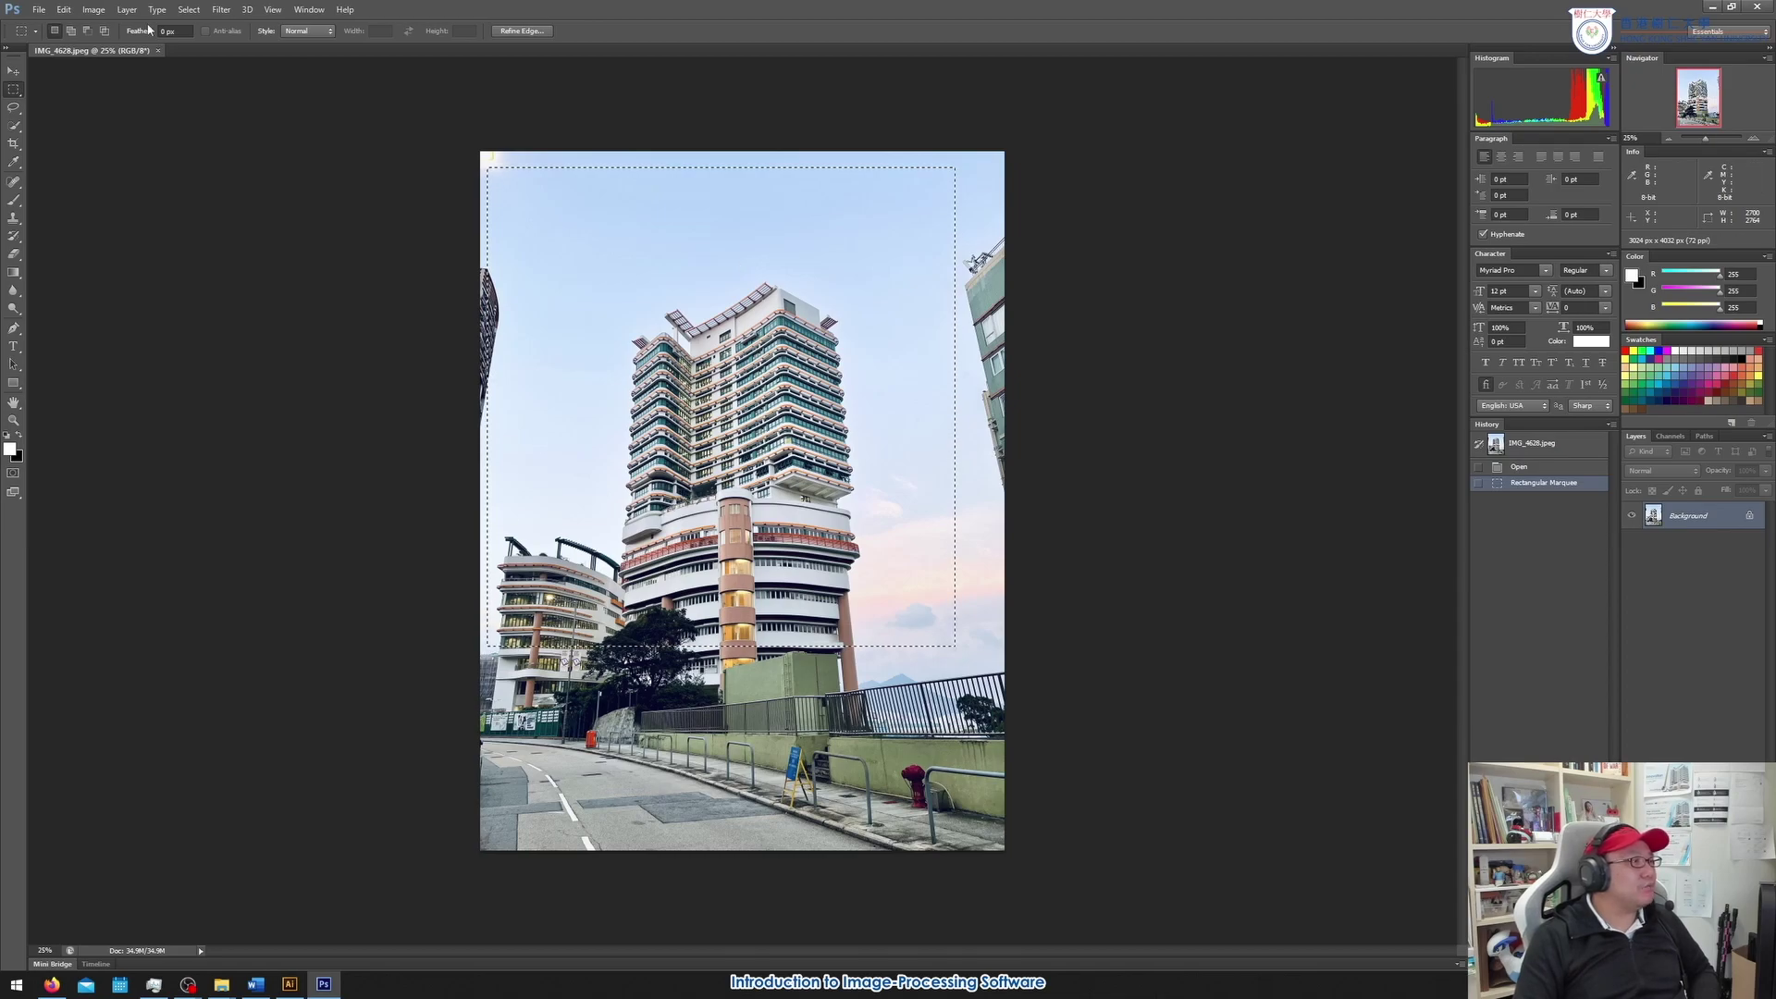
{"action": "left_click", "coordinate": [93, 9]}
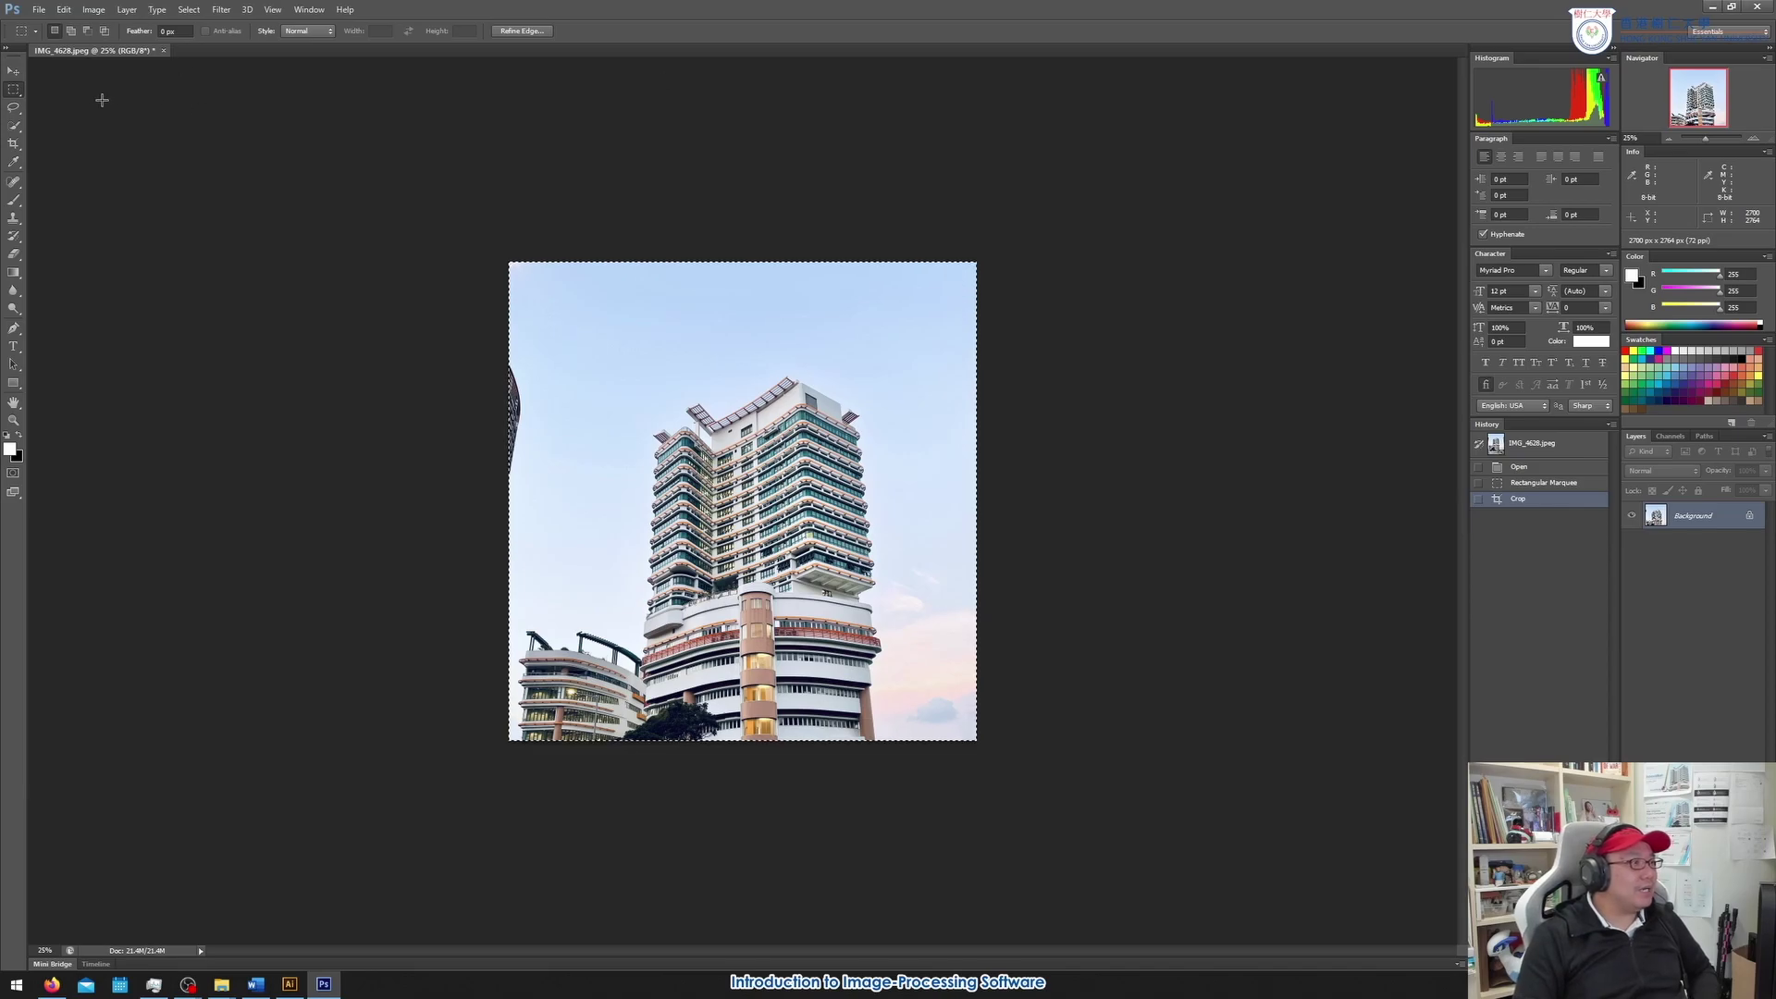
{"action": "left_click", "coordinate": [189, 9]}
{"action": "left_click", "coordinate": [204, 40]}
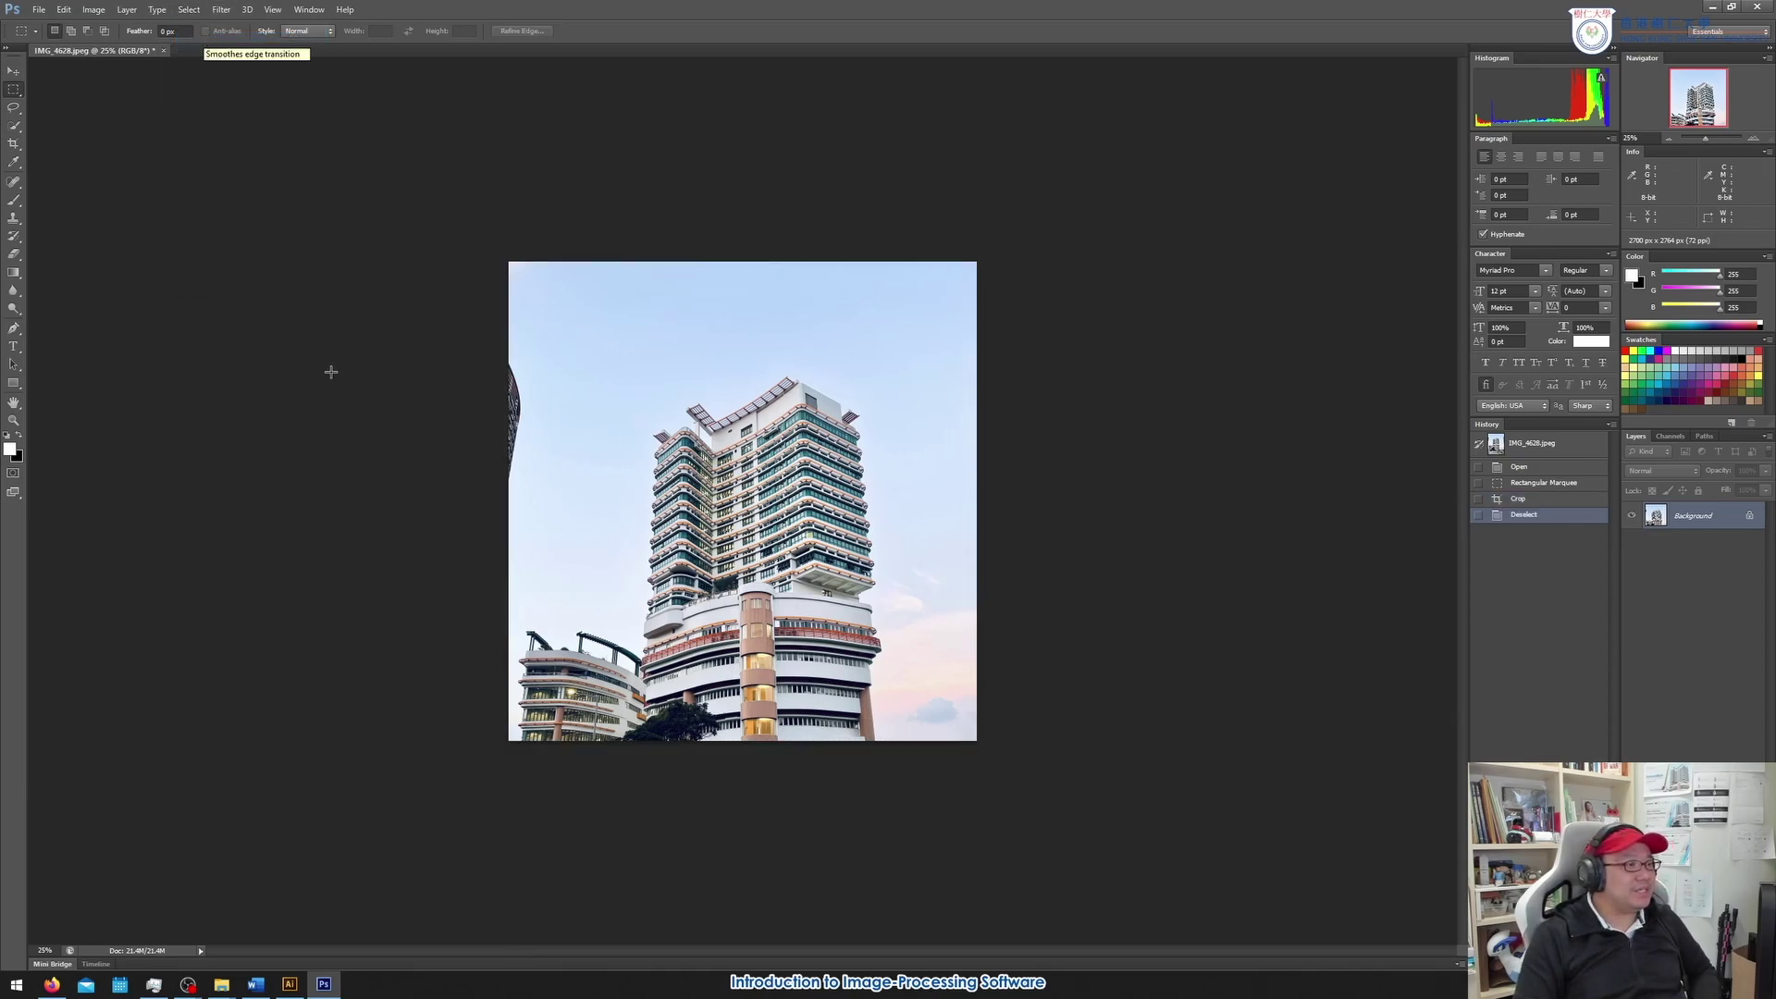
Mark the dark building at the photo's left edge and the bright spot in its upper-left corner with temporary rectangular selections
{"action": "left_click_drag", "start_coordinate": [531, 354], "coordinate": [496, 500]}
{"action": "left_click", "coordinate": [532, 276]}
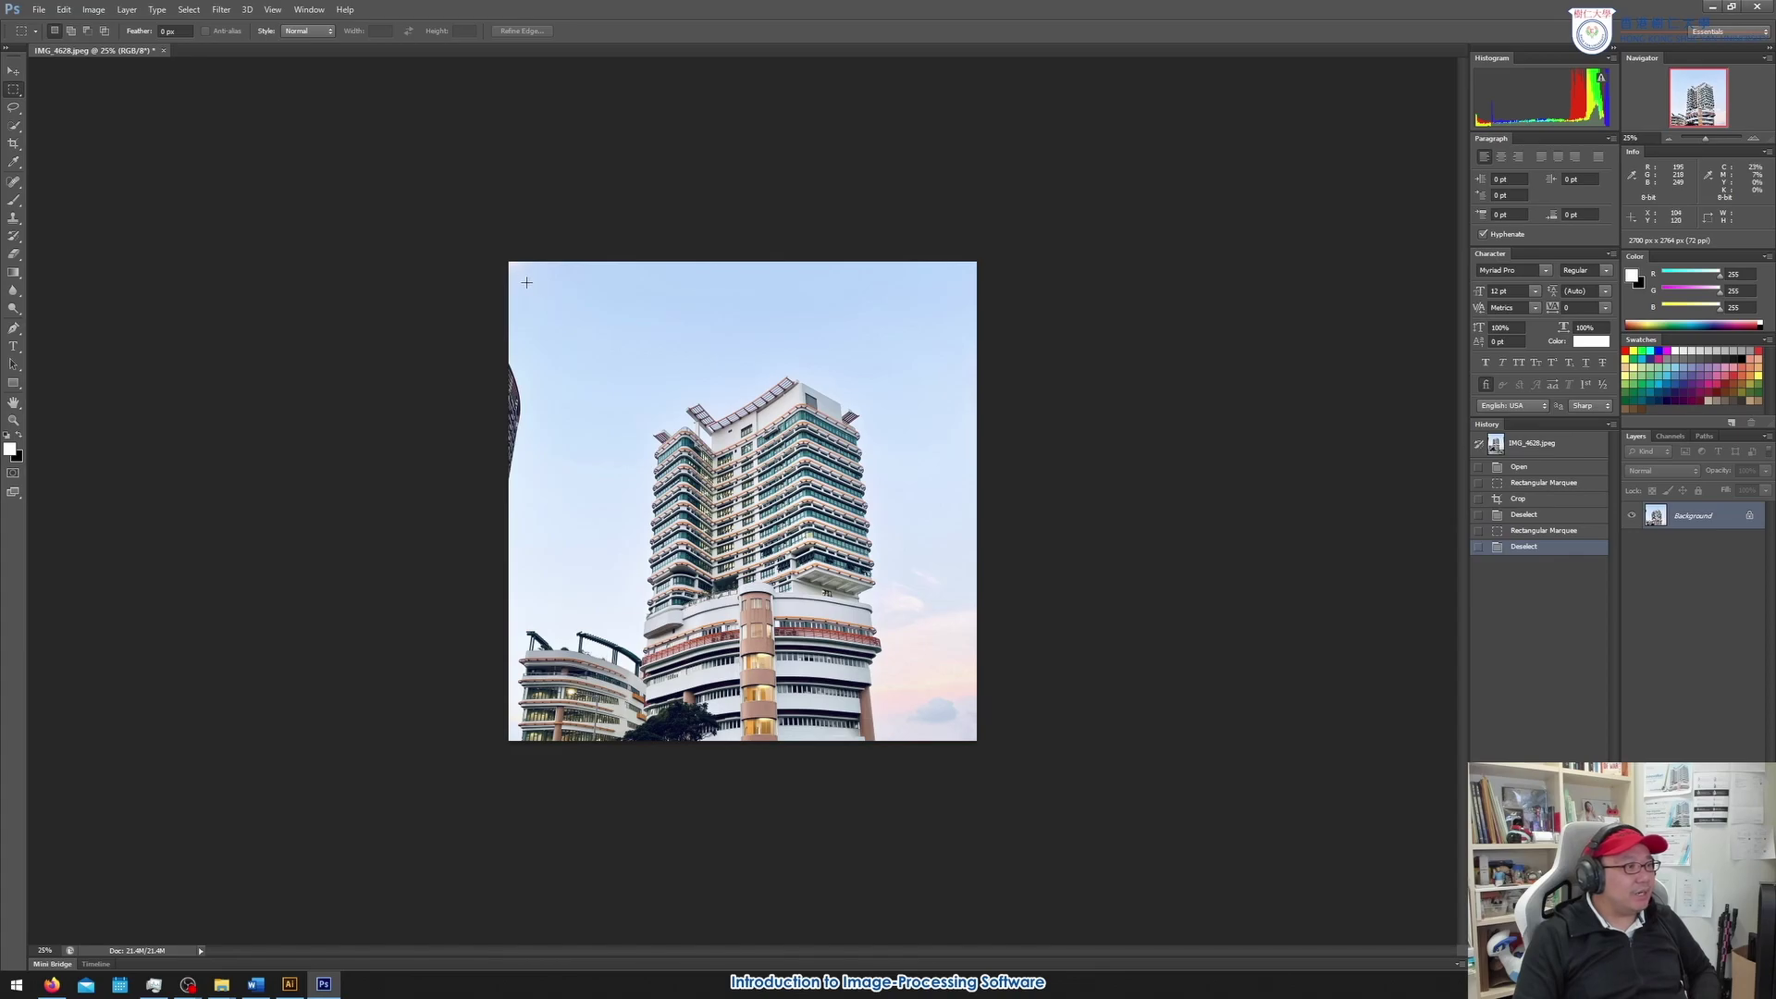
{"action": "left_click_drag", "start_coordinate": [527, 282], "coordinate": [504, 257]}
{"action": "left_click", "coordinate": [1753, 138]}
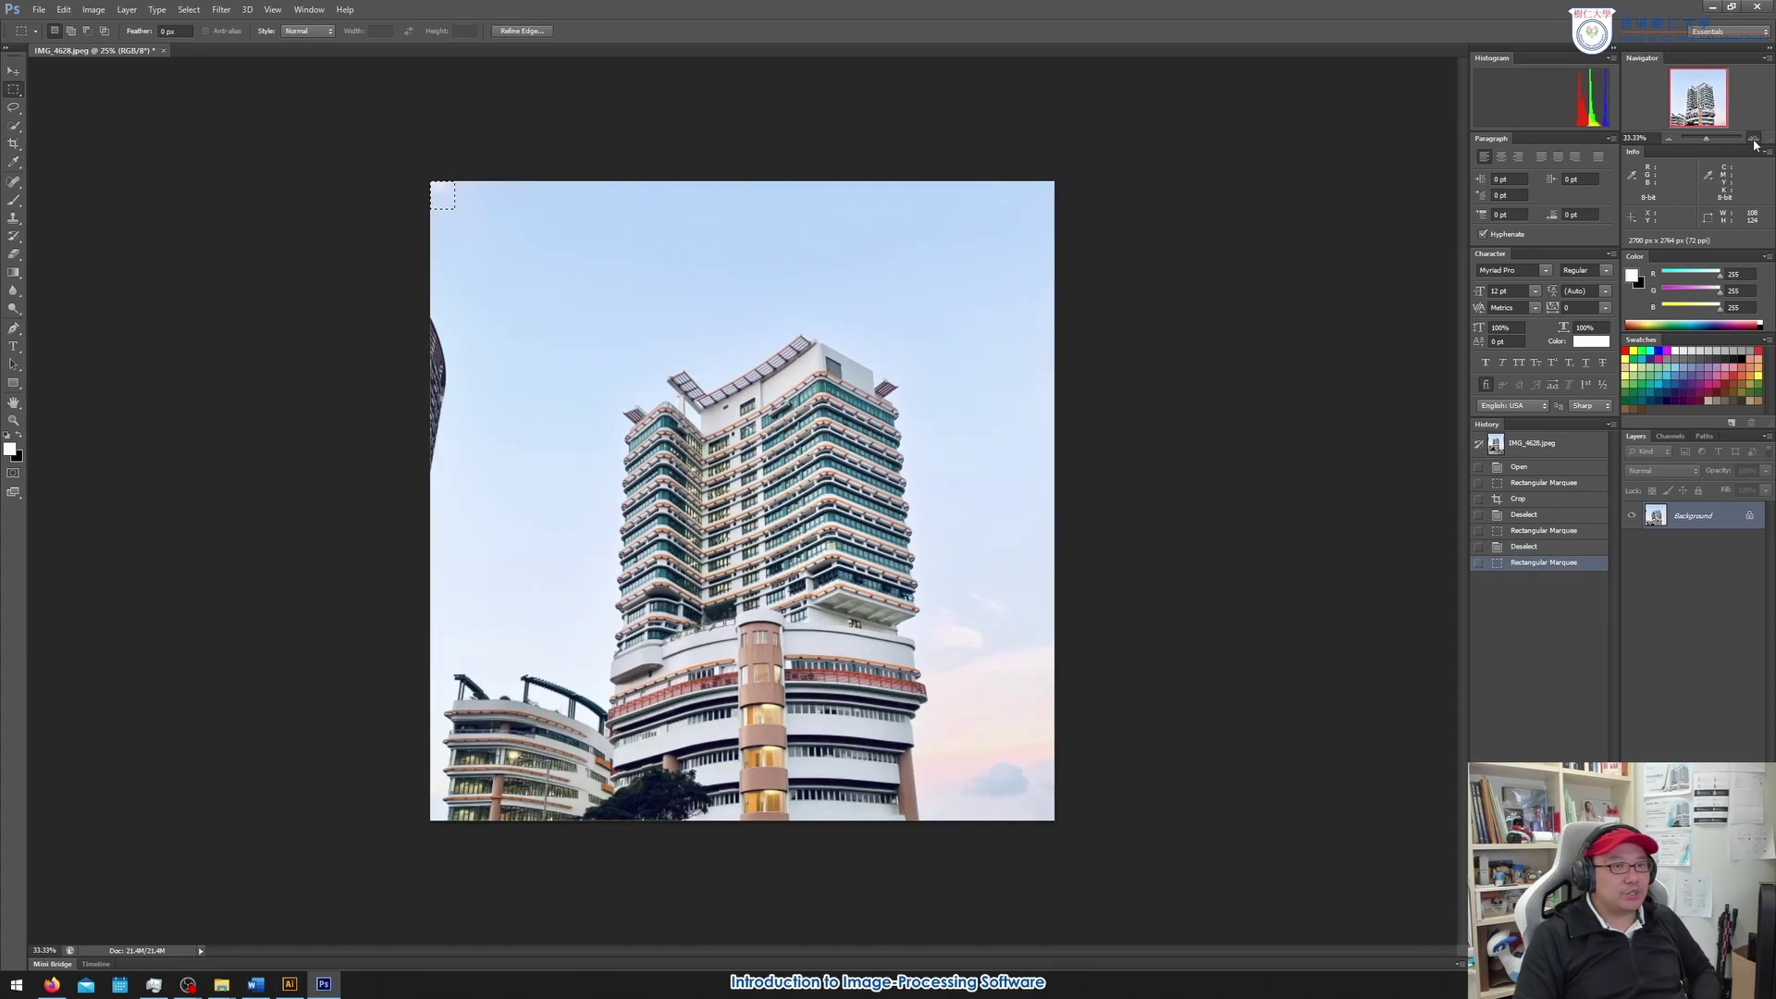
{"action": "left_click", "coordinate": [1753, 137]}
{"action": "left_click", "coordinate": [1753, 137]}
{"action": "left_click", "coordinate": [1753, 138]}
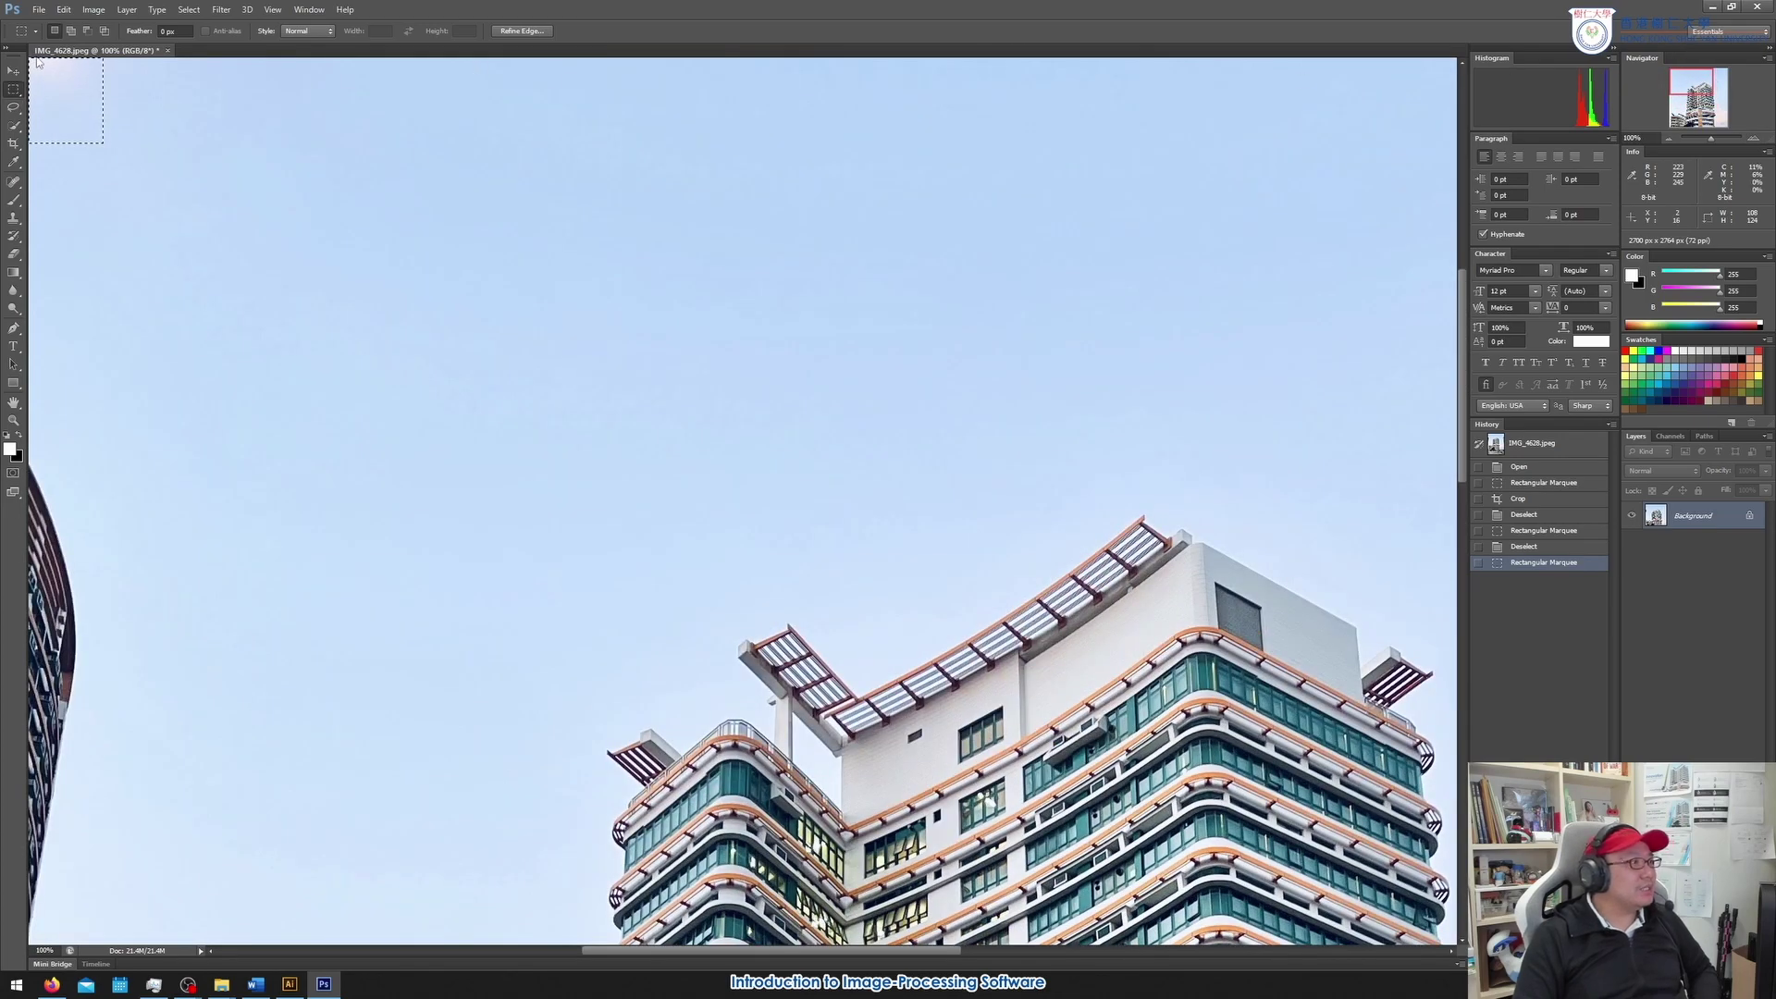
{"action": "left_click", "coordinate": [99, 91]}
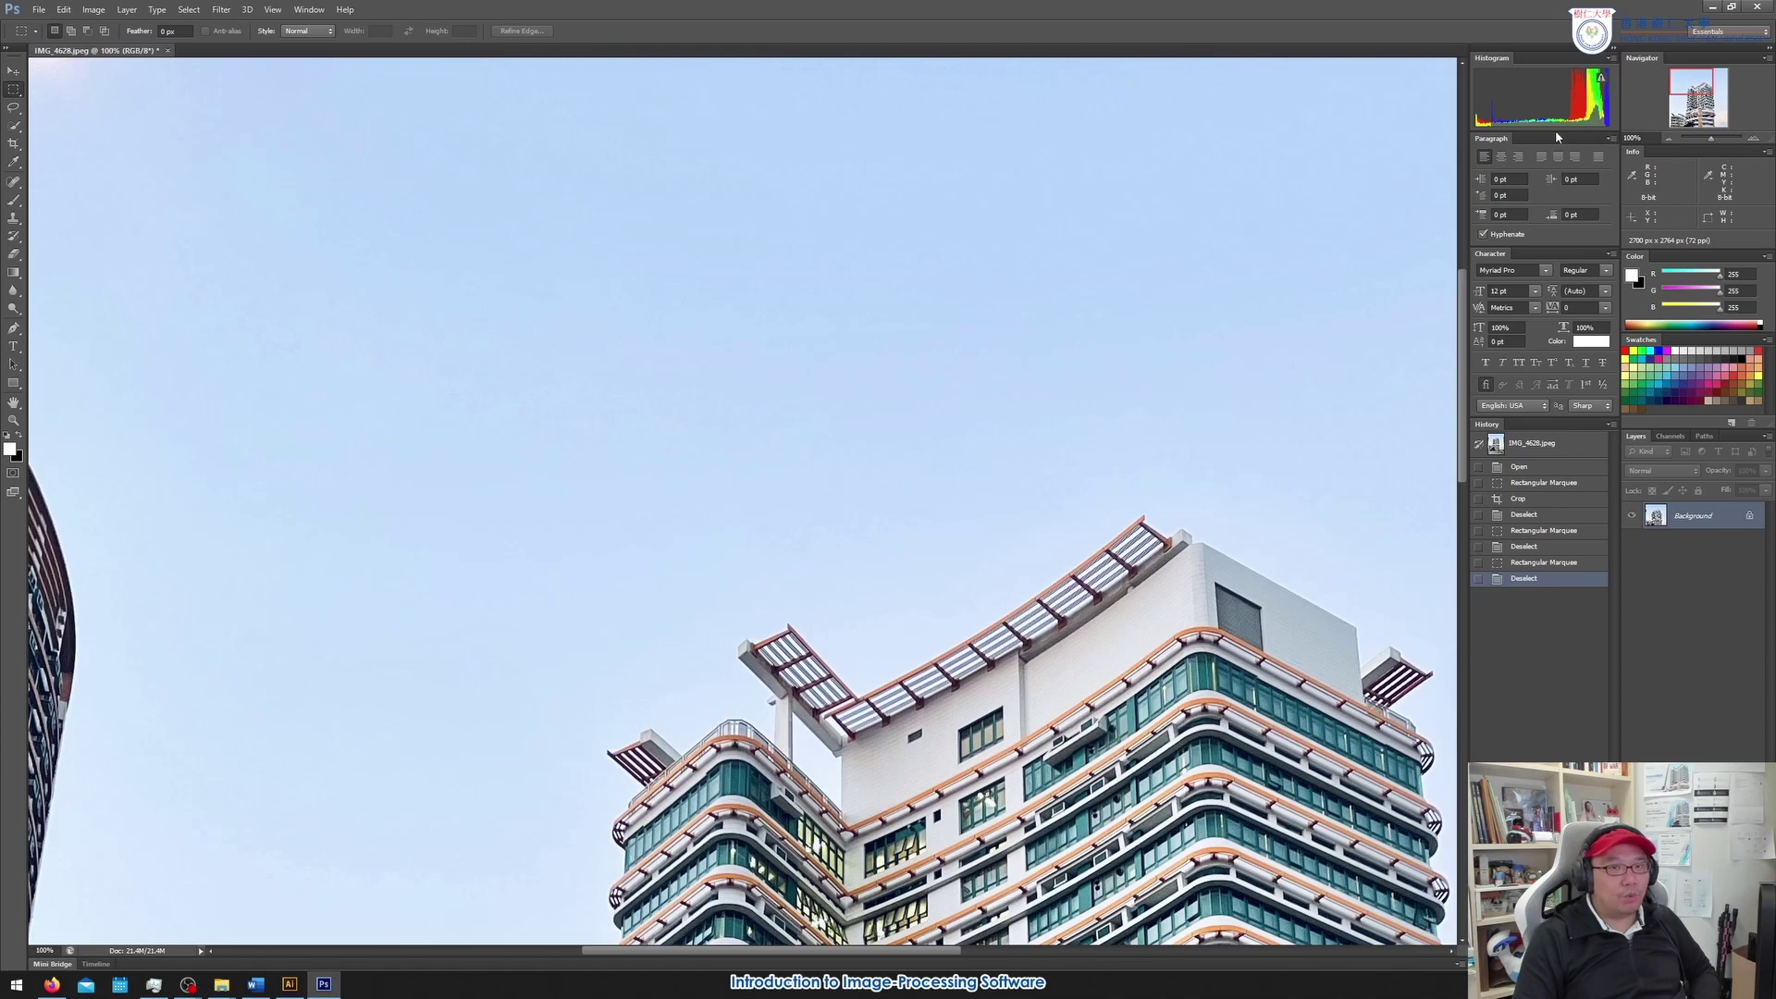
Select the dark building at the photo's left edge with a rectangle of about 105 x 853 px and open the Fill settings
{"action": "left_click", "coordinate": [1670, 139]}
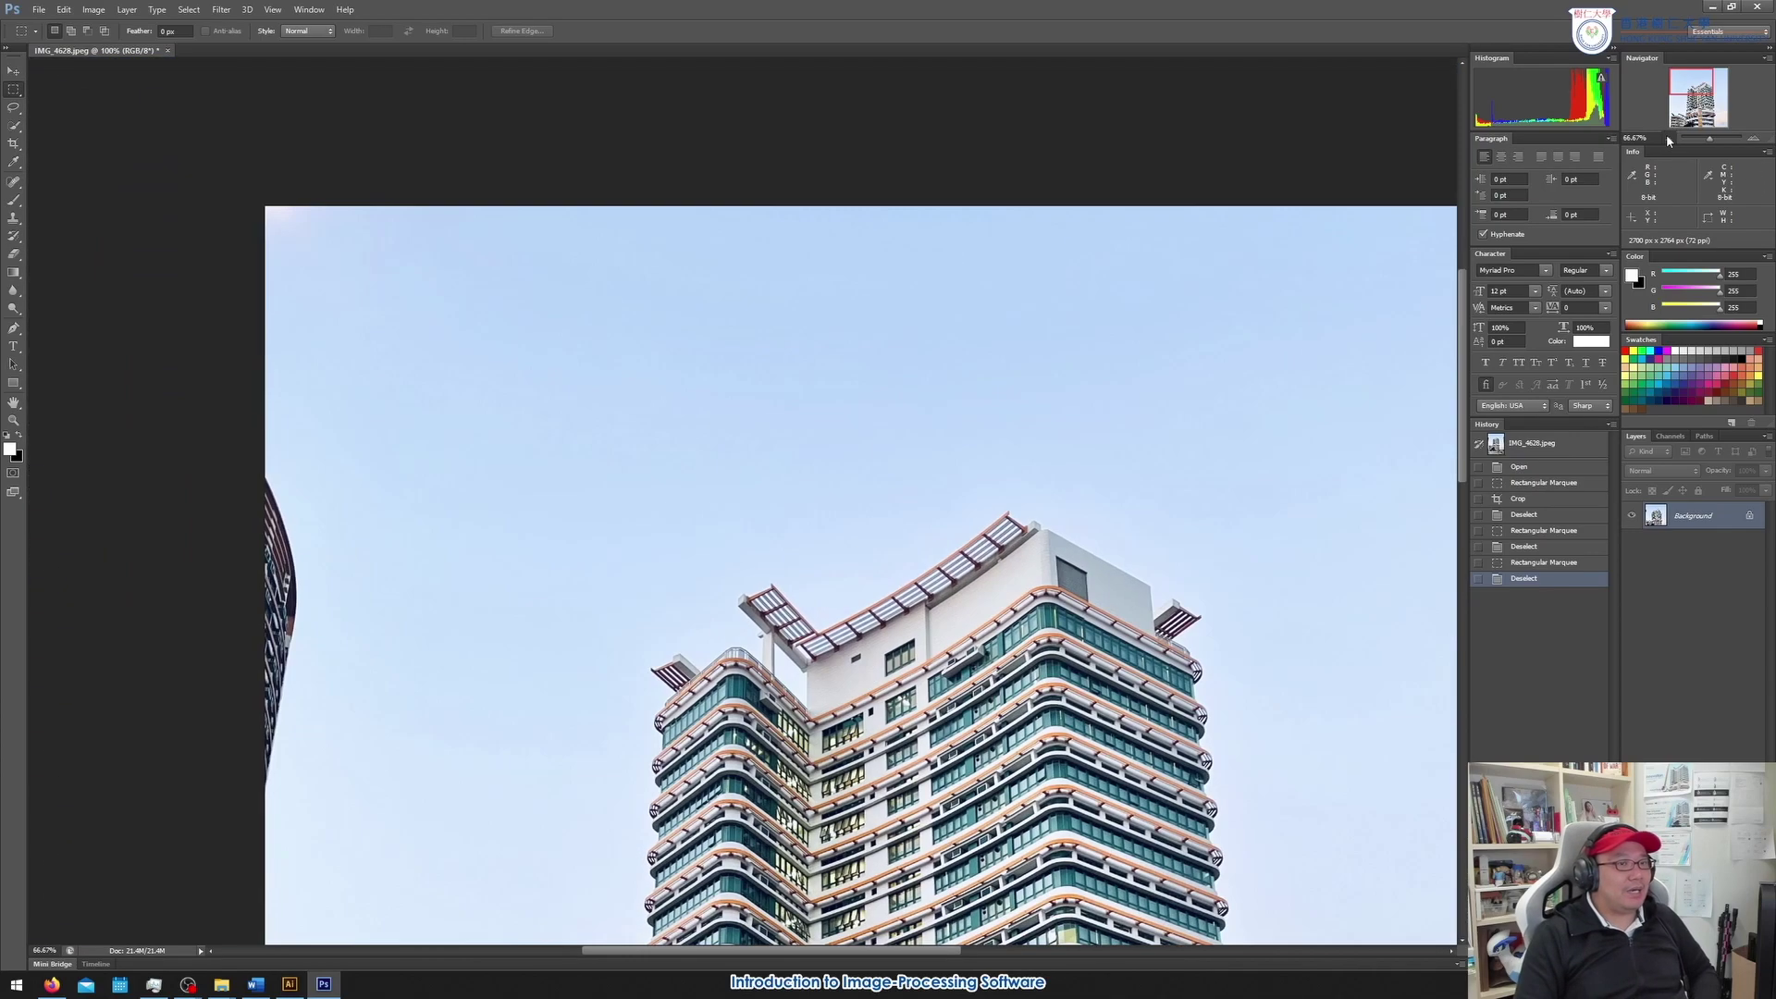
{"action": "left_click", "coordinate": [1670, 139]}
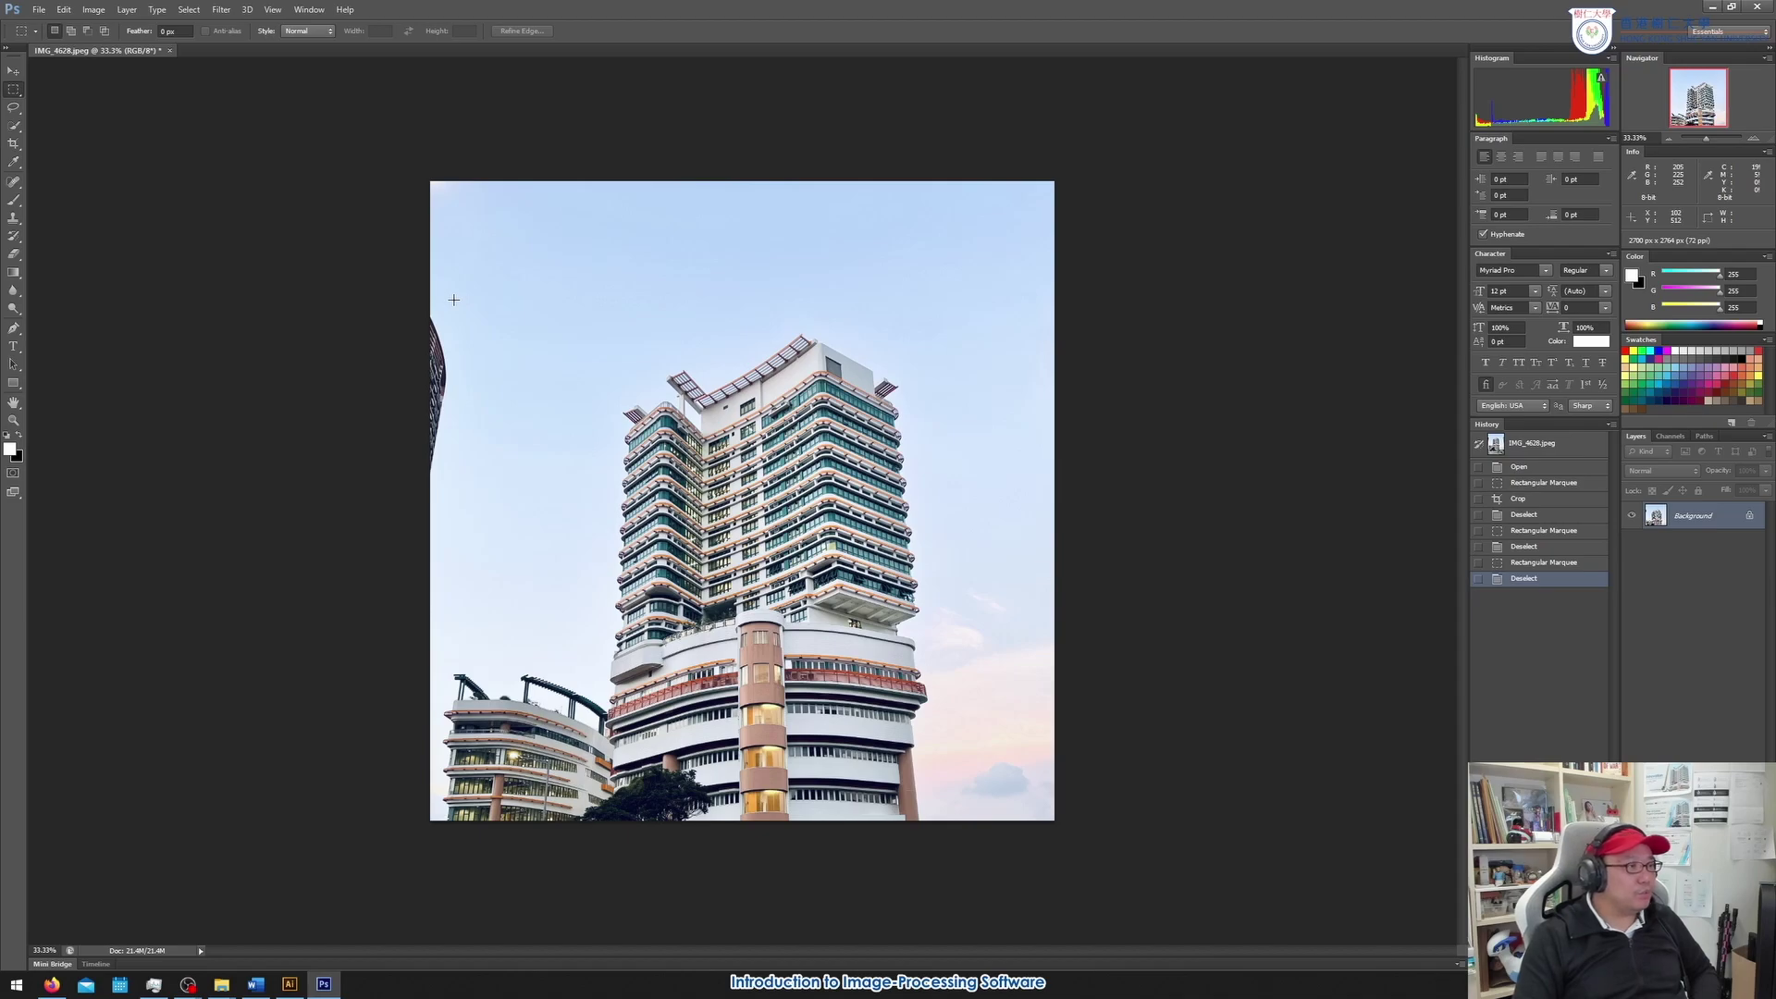
{"action": "left_click_drag", "start_coordinate": [453, 303], "coordinate": [387, 497]}
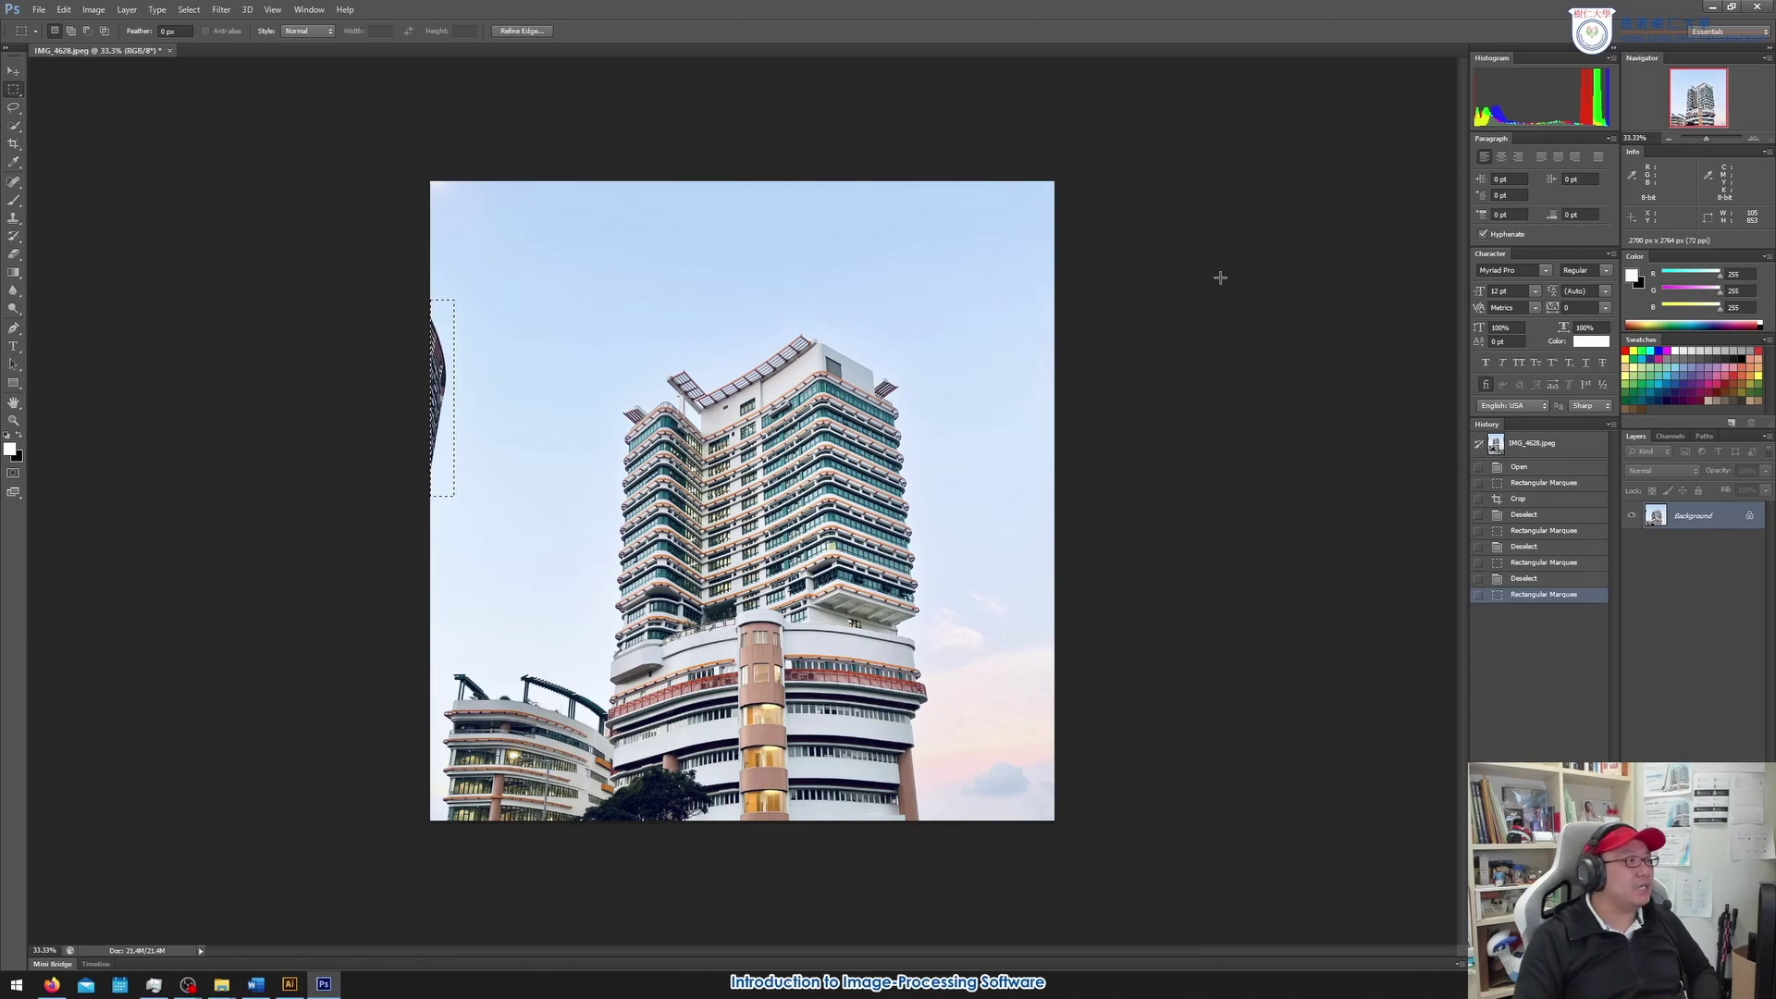
{"action": "key", "text": "Delete"}
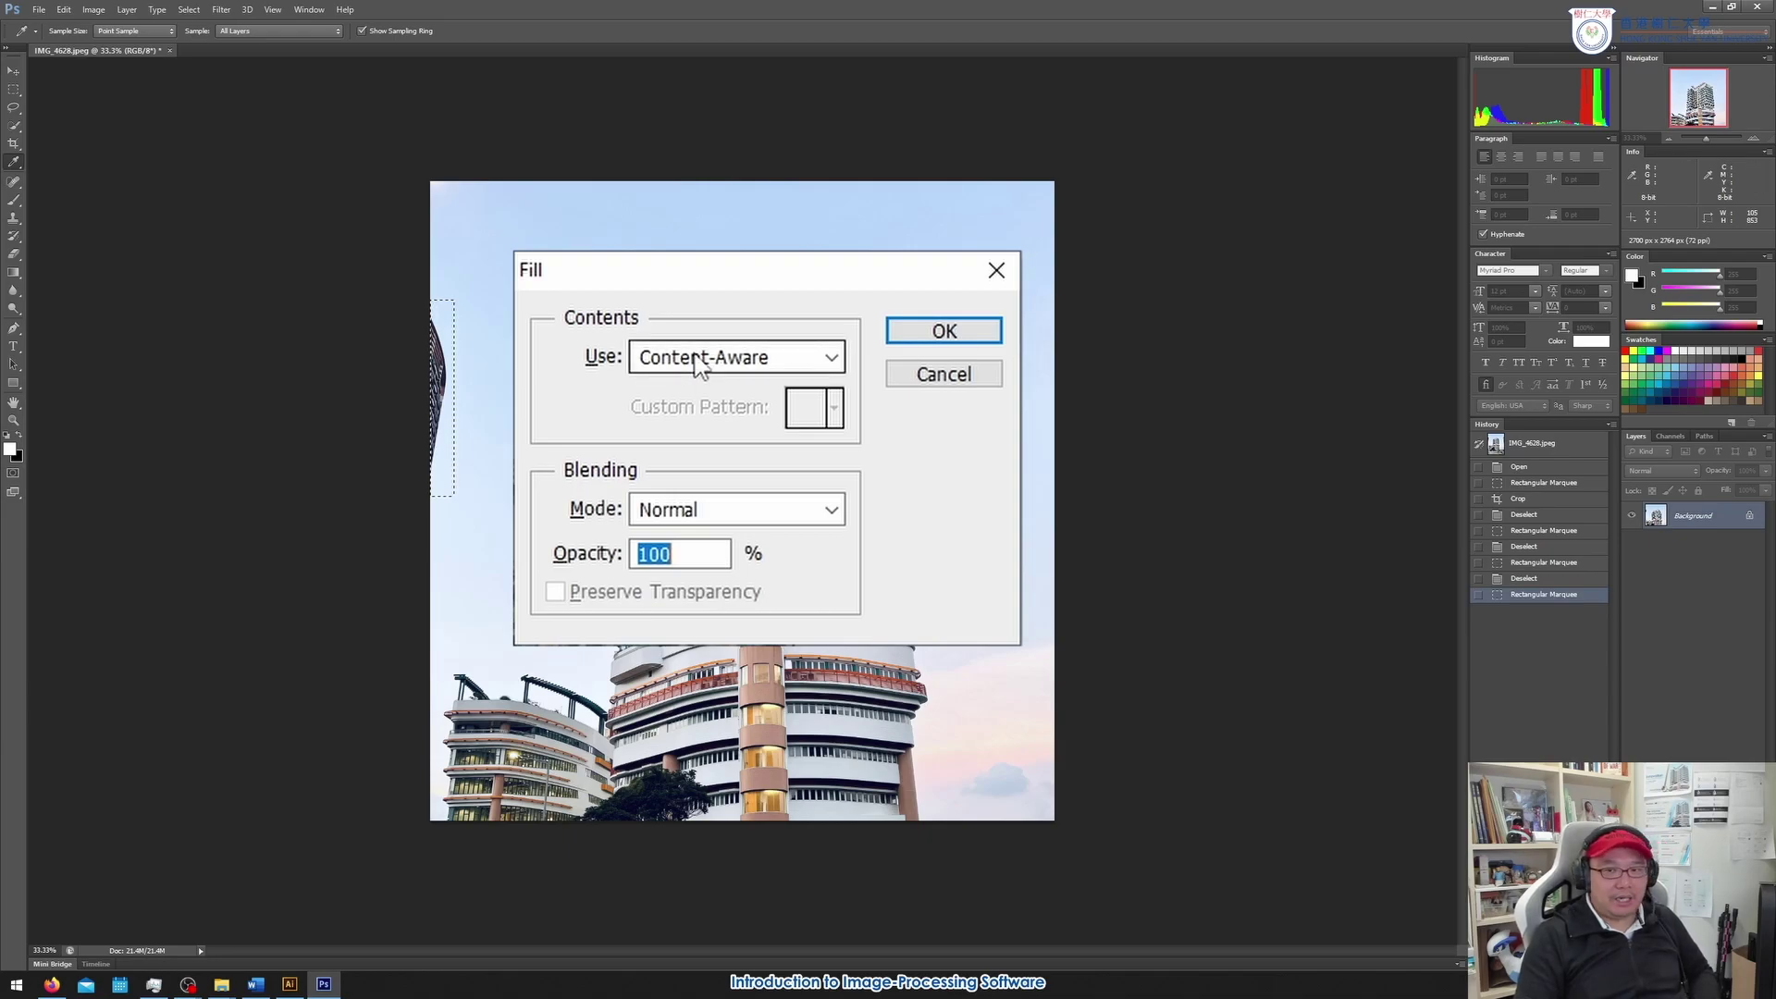
Fill the selected dark building at the photo's left edge with Content-Aware at Normal mode and 100% opacity, and clear the selection
{"action": "left_click", "coordinate": [784, 355]}
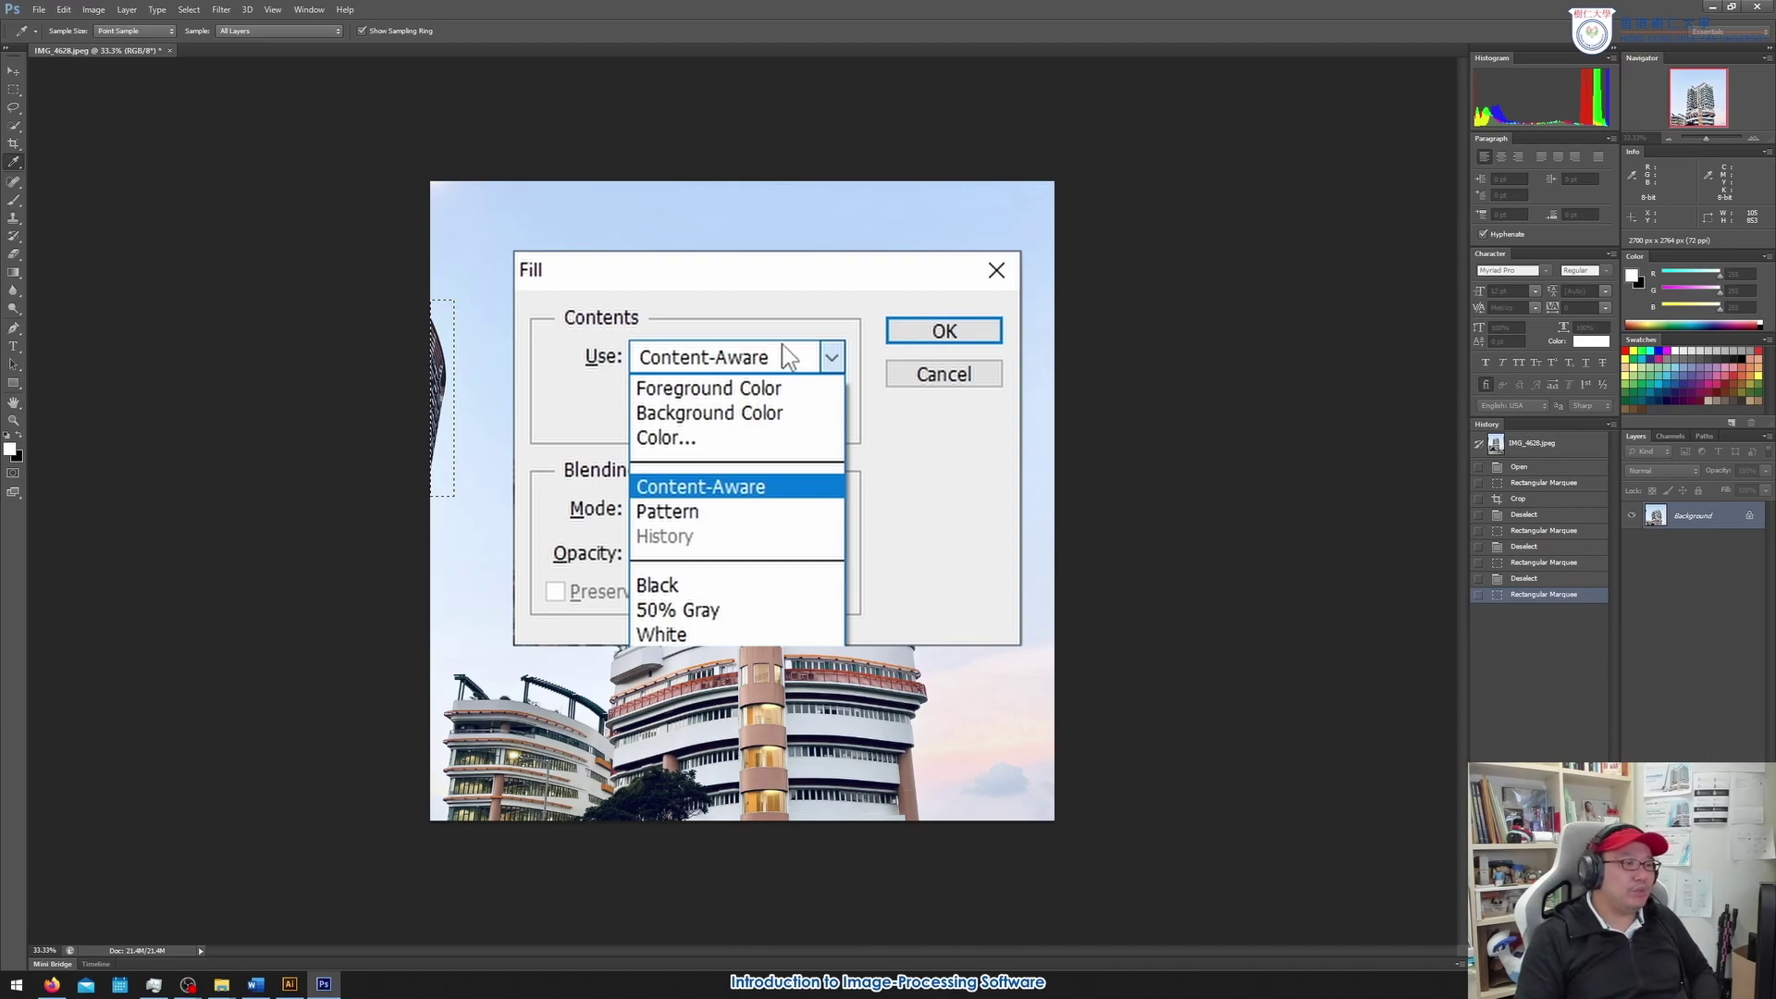
{"action": "left_click", "coordinate": [733, 586]}
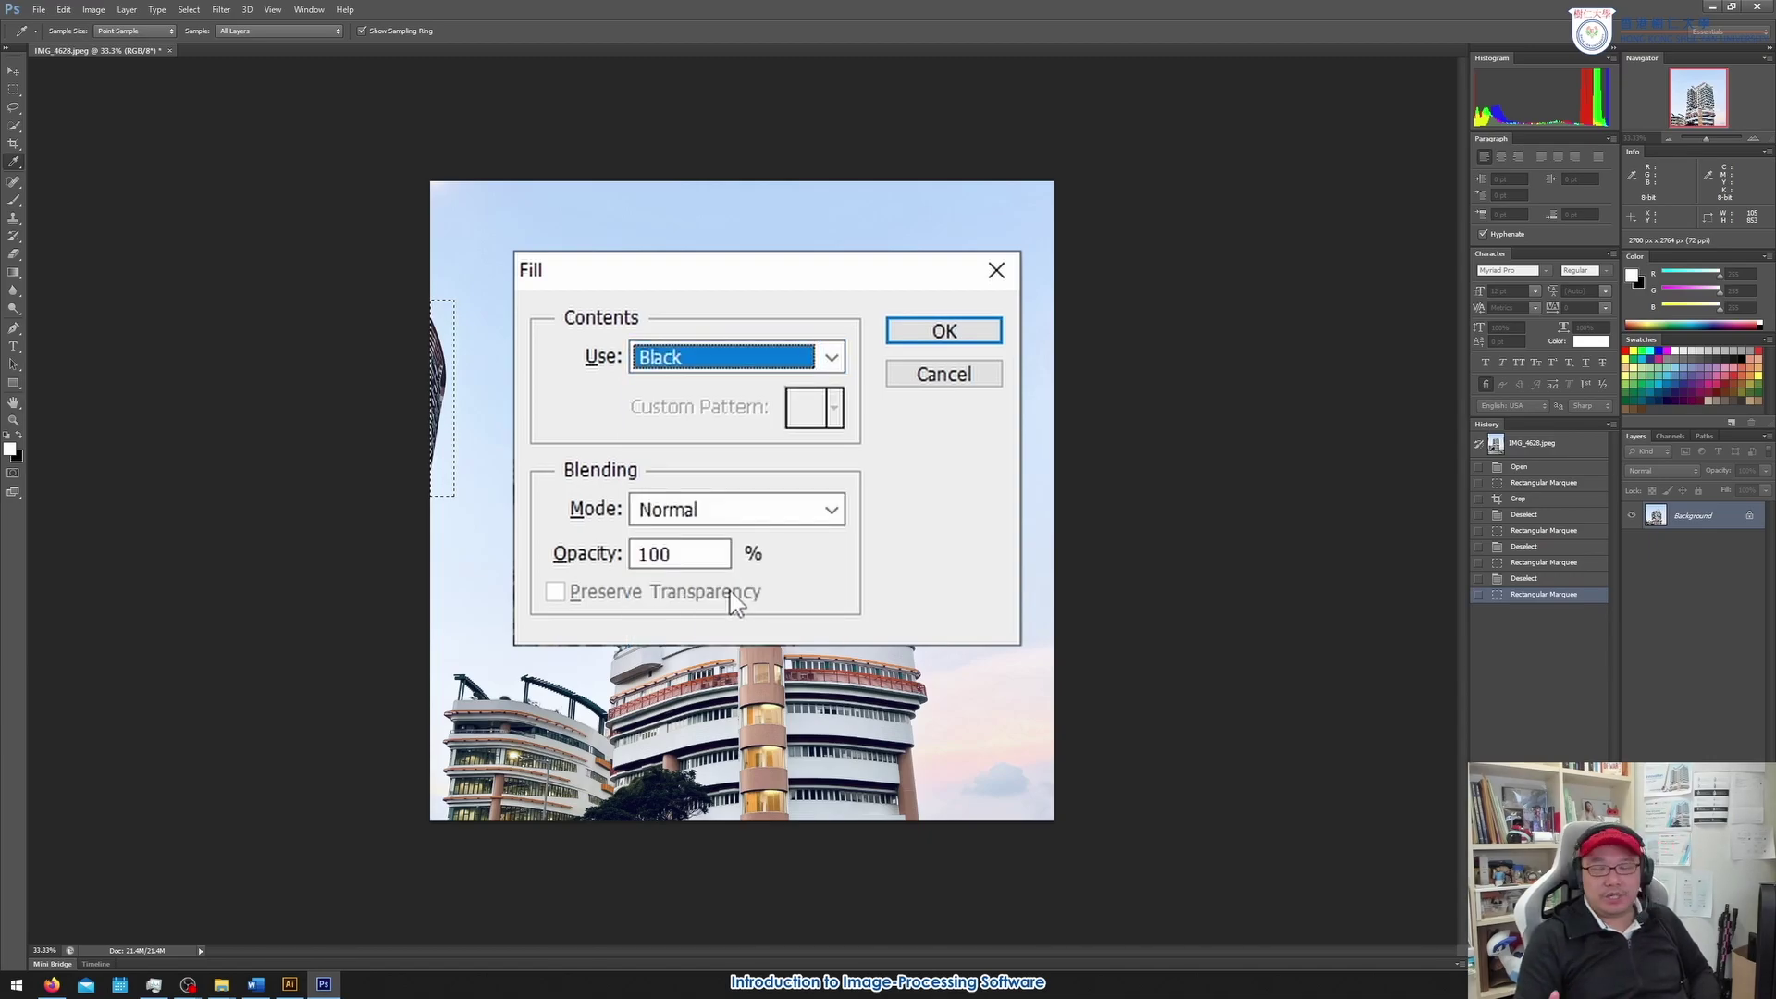
{"action": "left_click", "coordinate": [710, 359]}
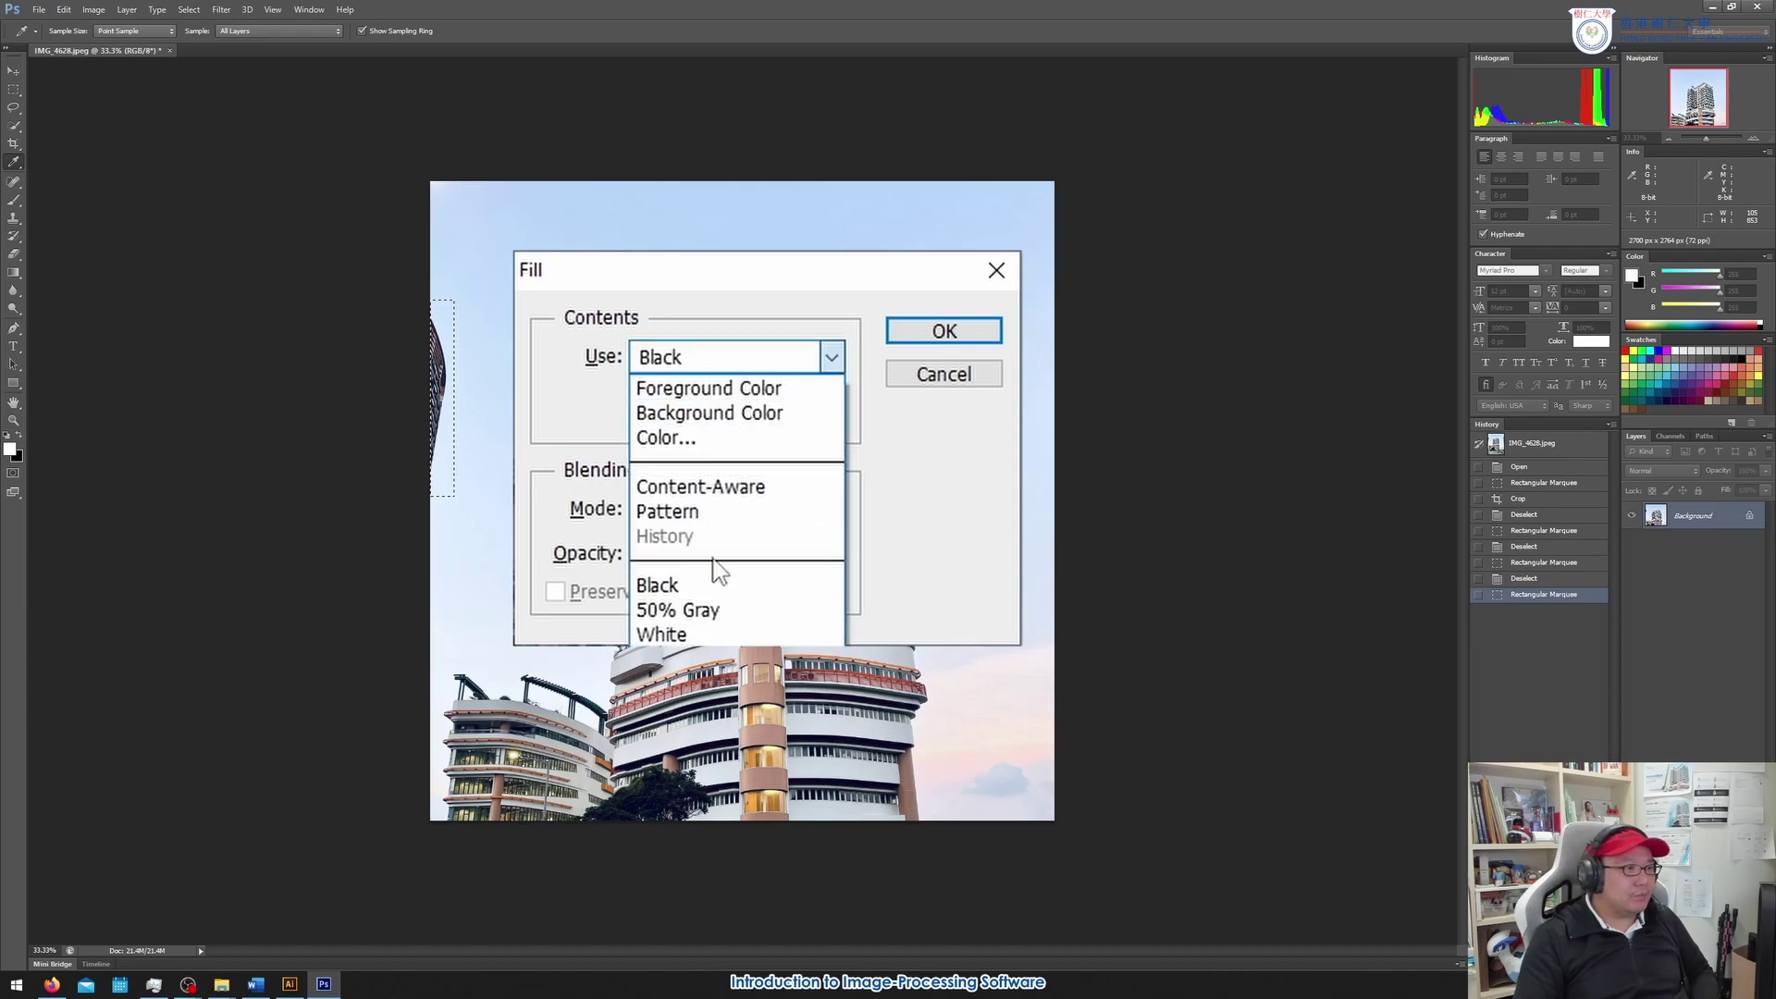
{"action": "left_click", "coordinate": [714, 636]}
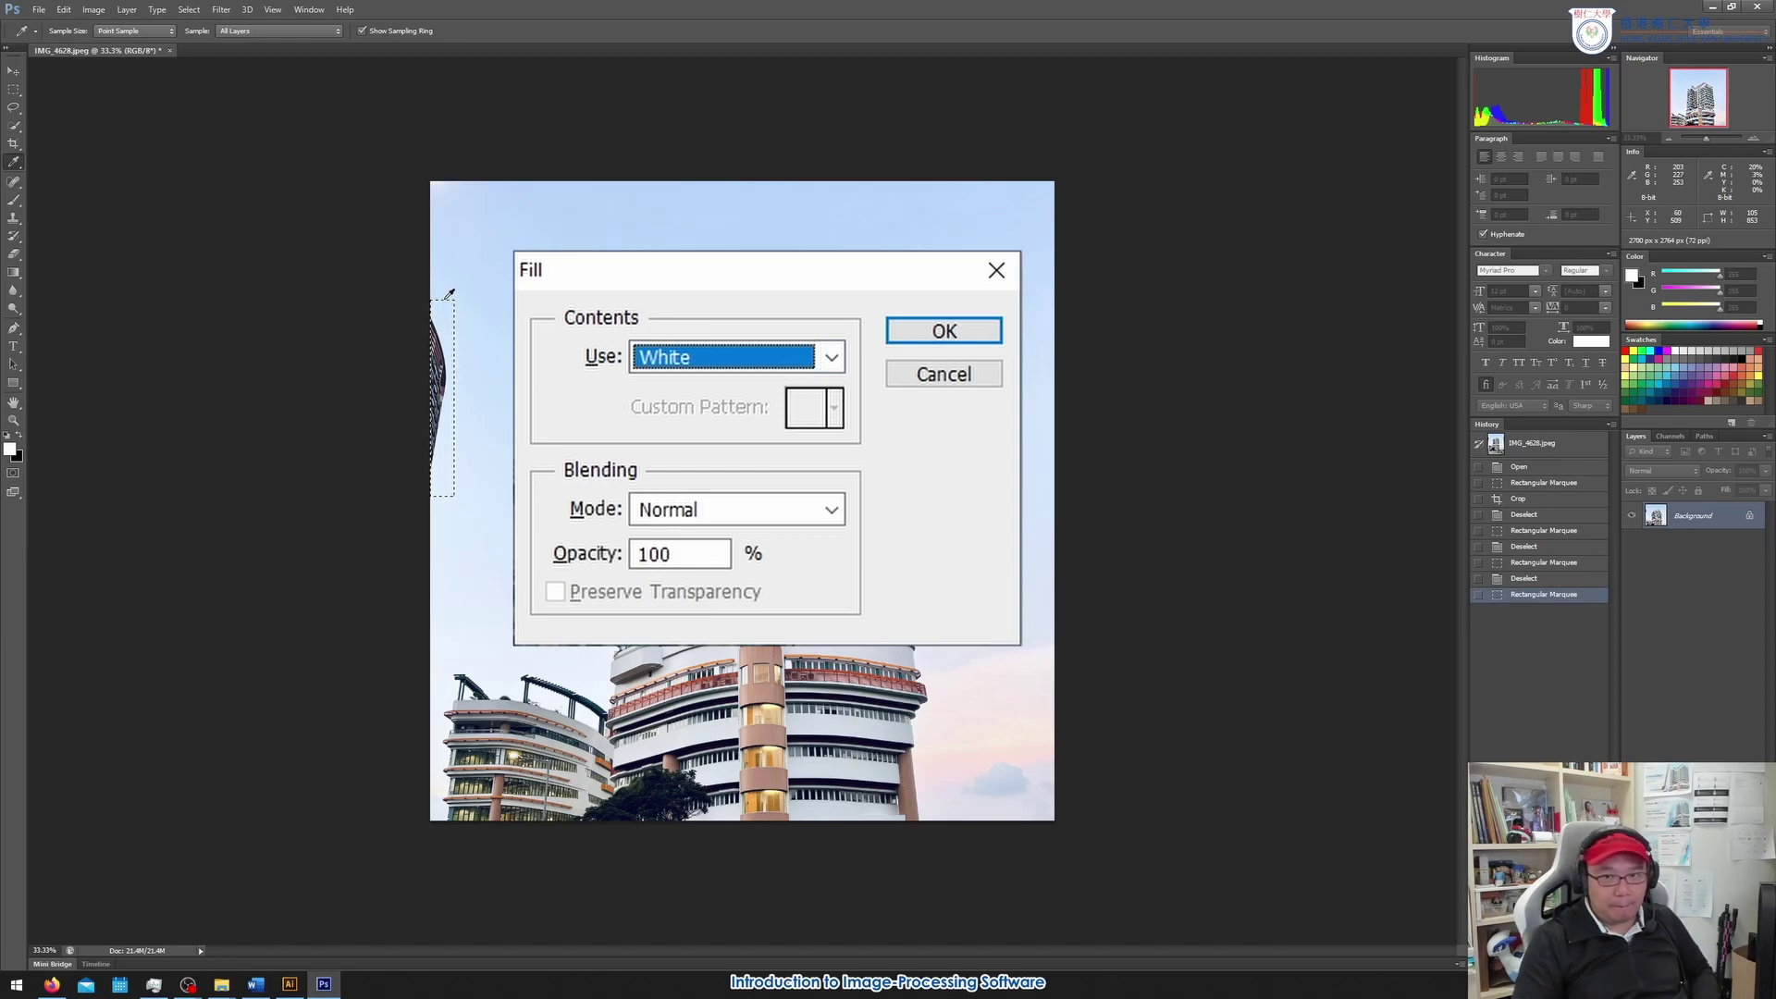
{"action": "left_click", "coordinate": [769, 359]}
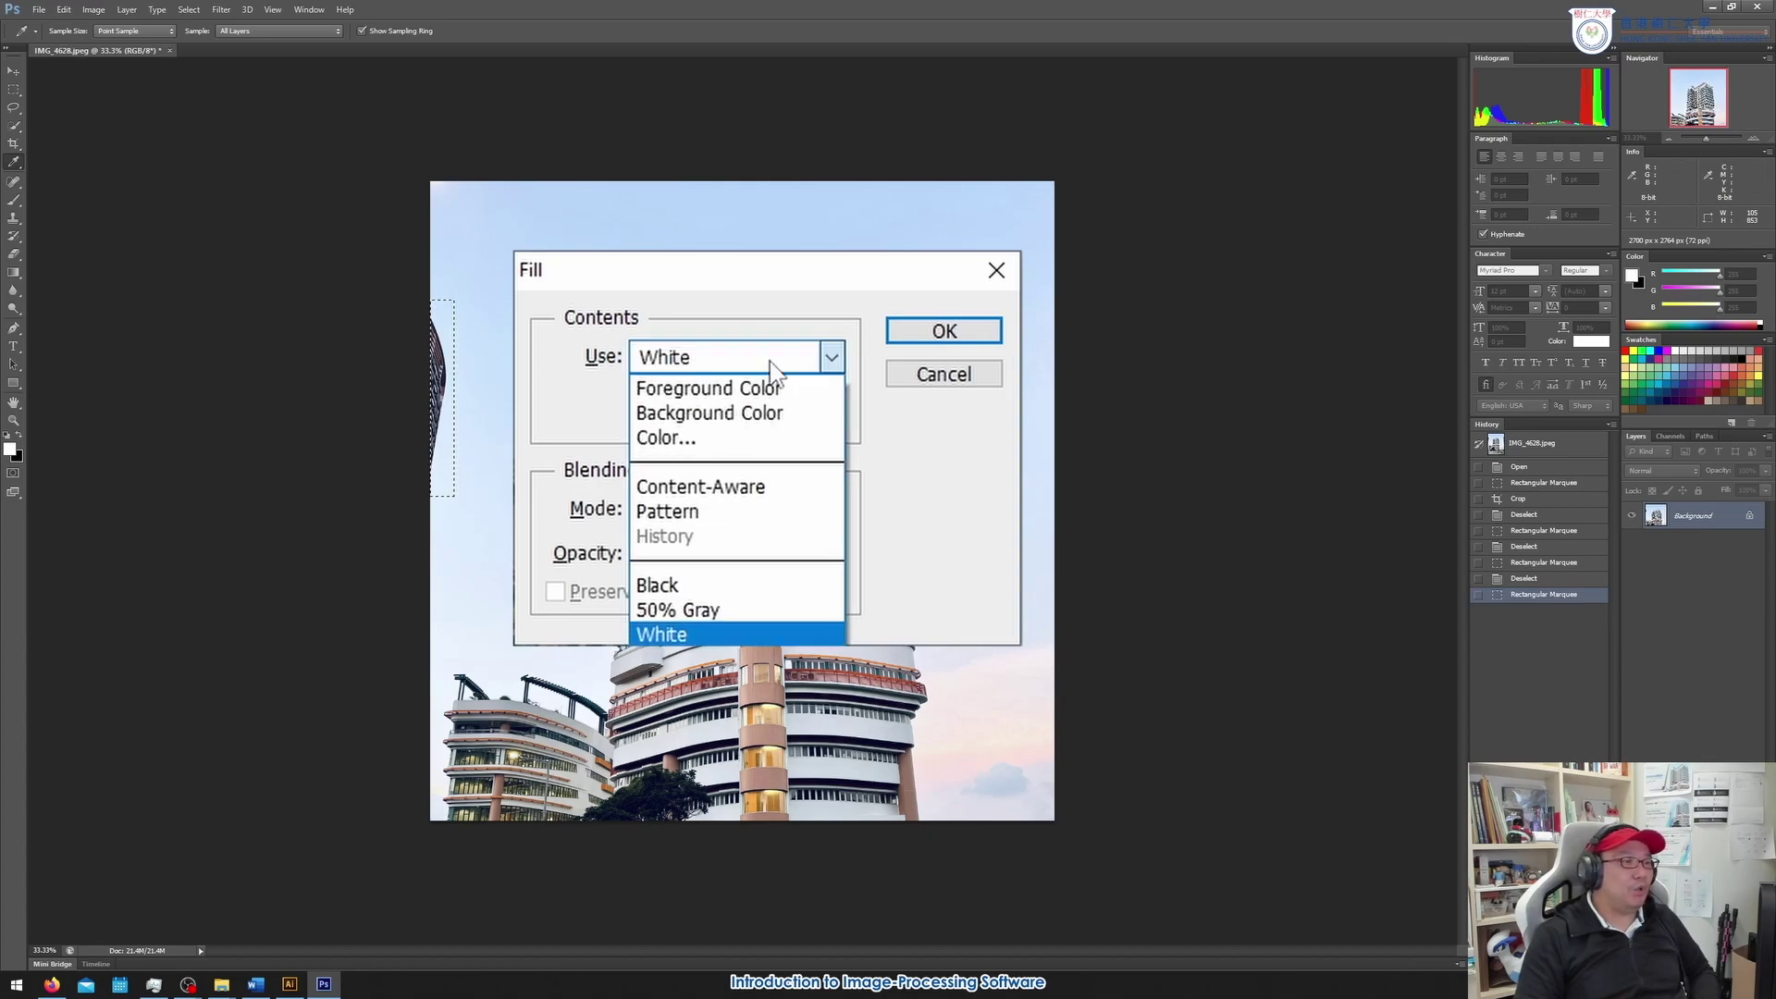
{"action": "left_click", "coordinate": [745, 486]}
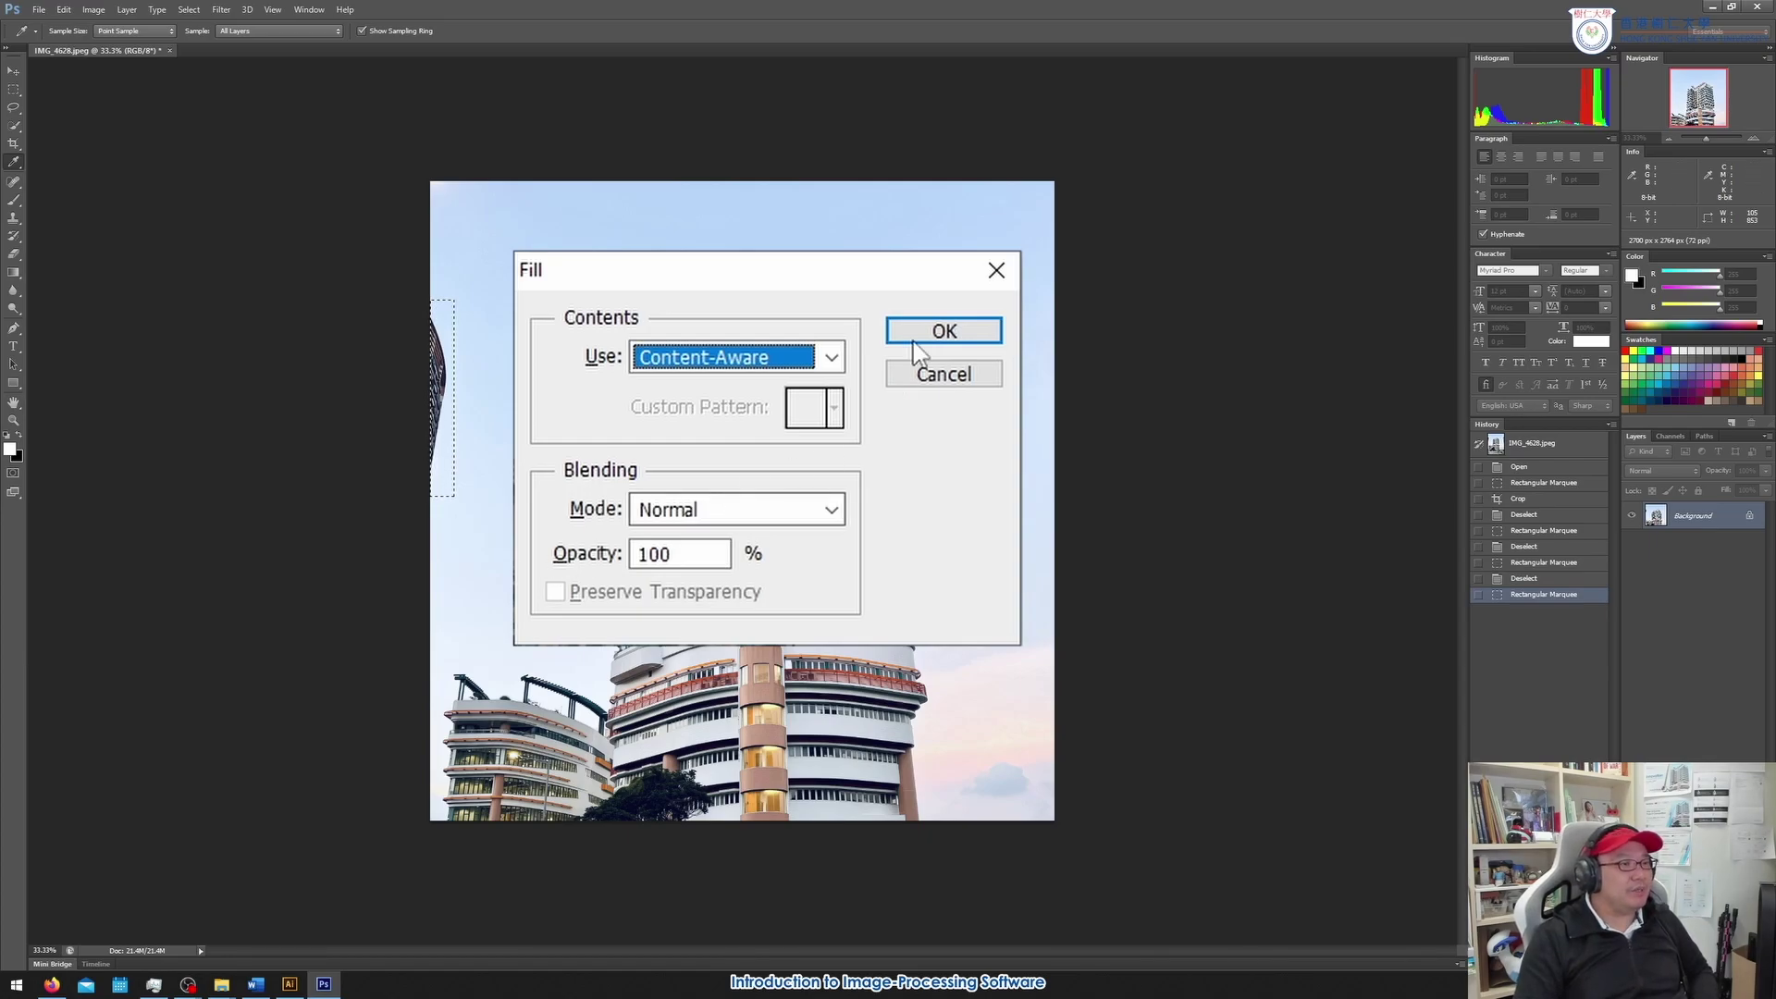
{"action": "left_click", "coordinate": [941, 332]}
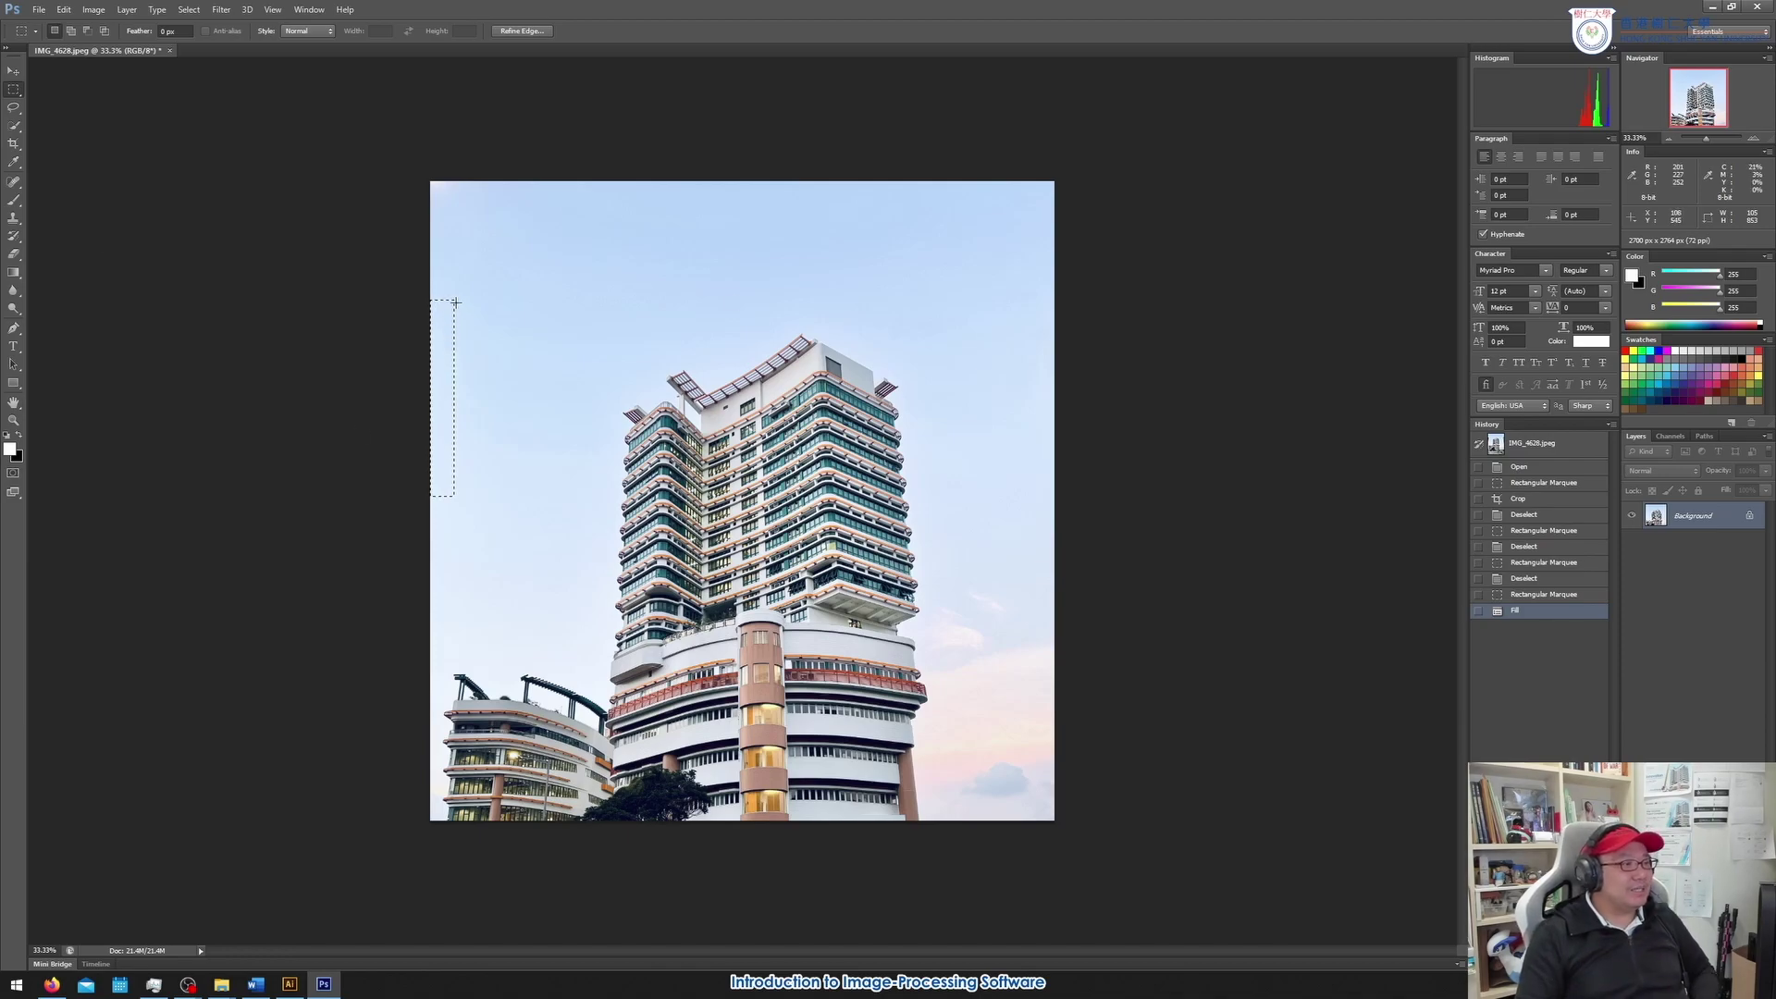
{"action": "left_click", "coordinate": [463, 483]}
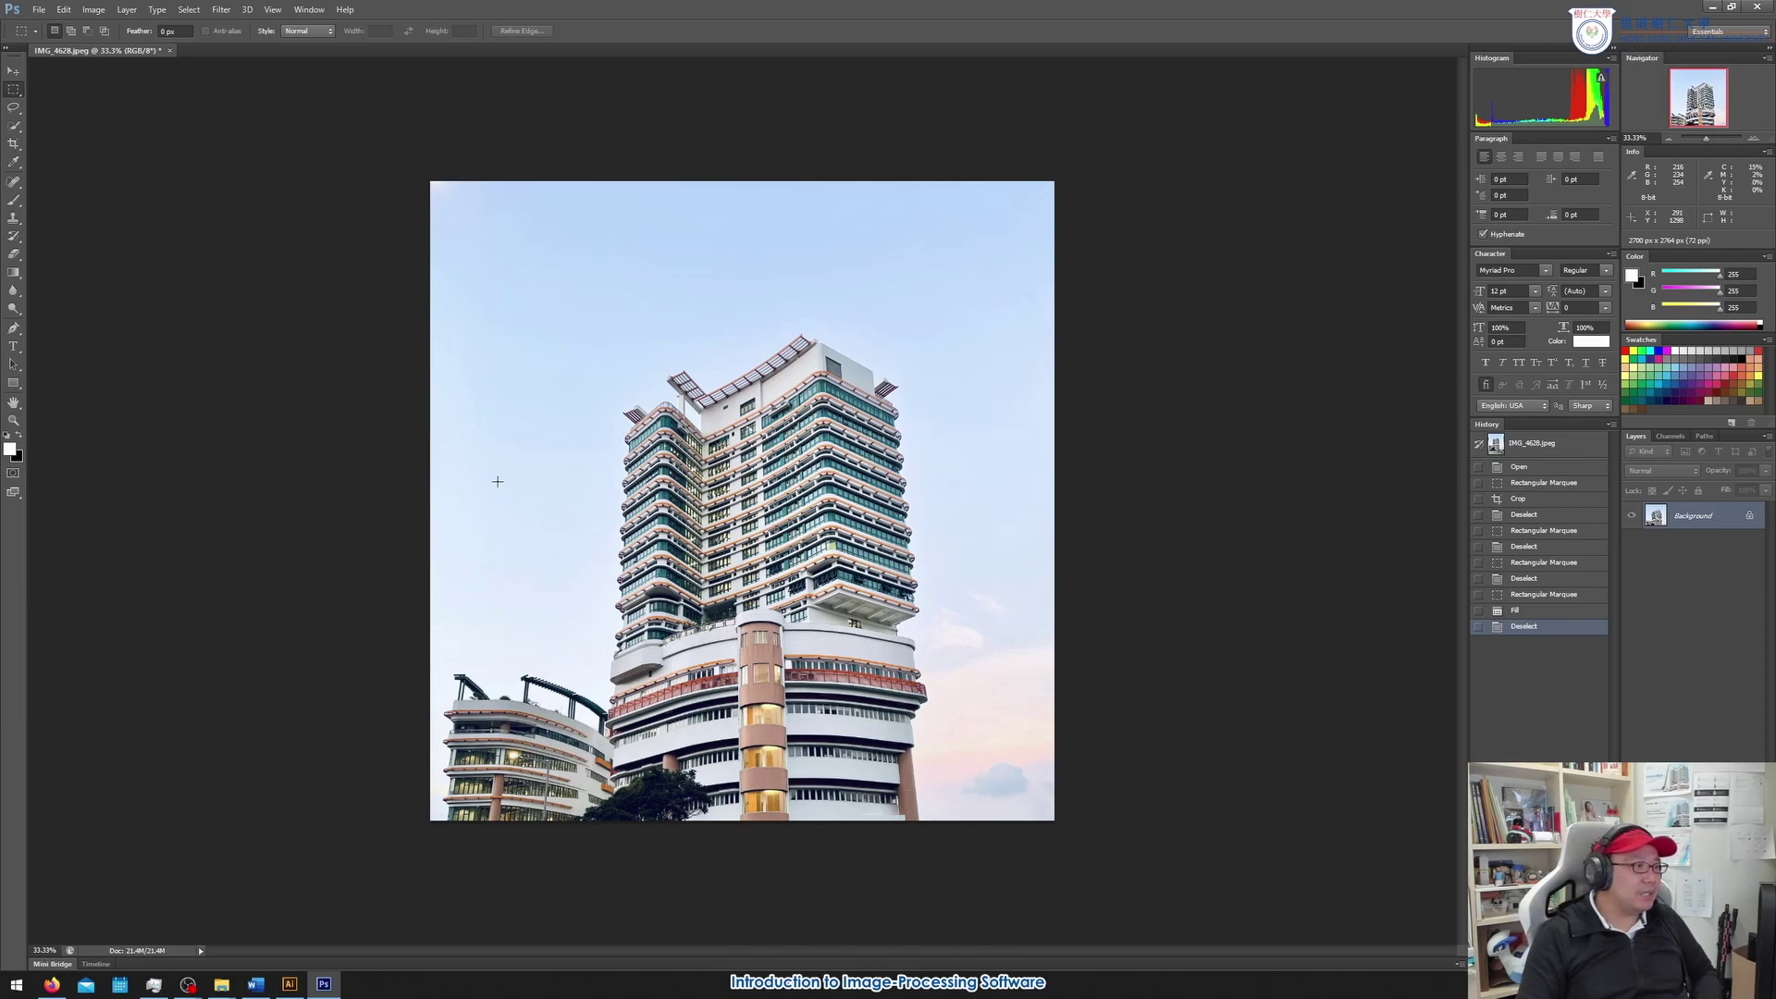
Select the bright spot in the photo's upper-left corner with a rectangle of about 138 x 110 px, fill it with Content-Aware, and deselect
{"action": "left_click", "coordinate": [1754, 138]}
{"action": "left_click", "coordinate": [1754, 137]}
{"action": "left_click", "coordinate": [1754, 138]}
{"action": "left_click", "coordinate": [1754, 138]}
{"action": "left_click_drag", "start_coordinate": [1697, 97], "coordinate": [1667, 89]}
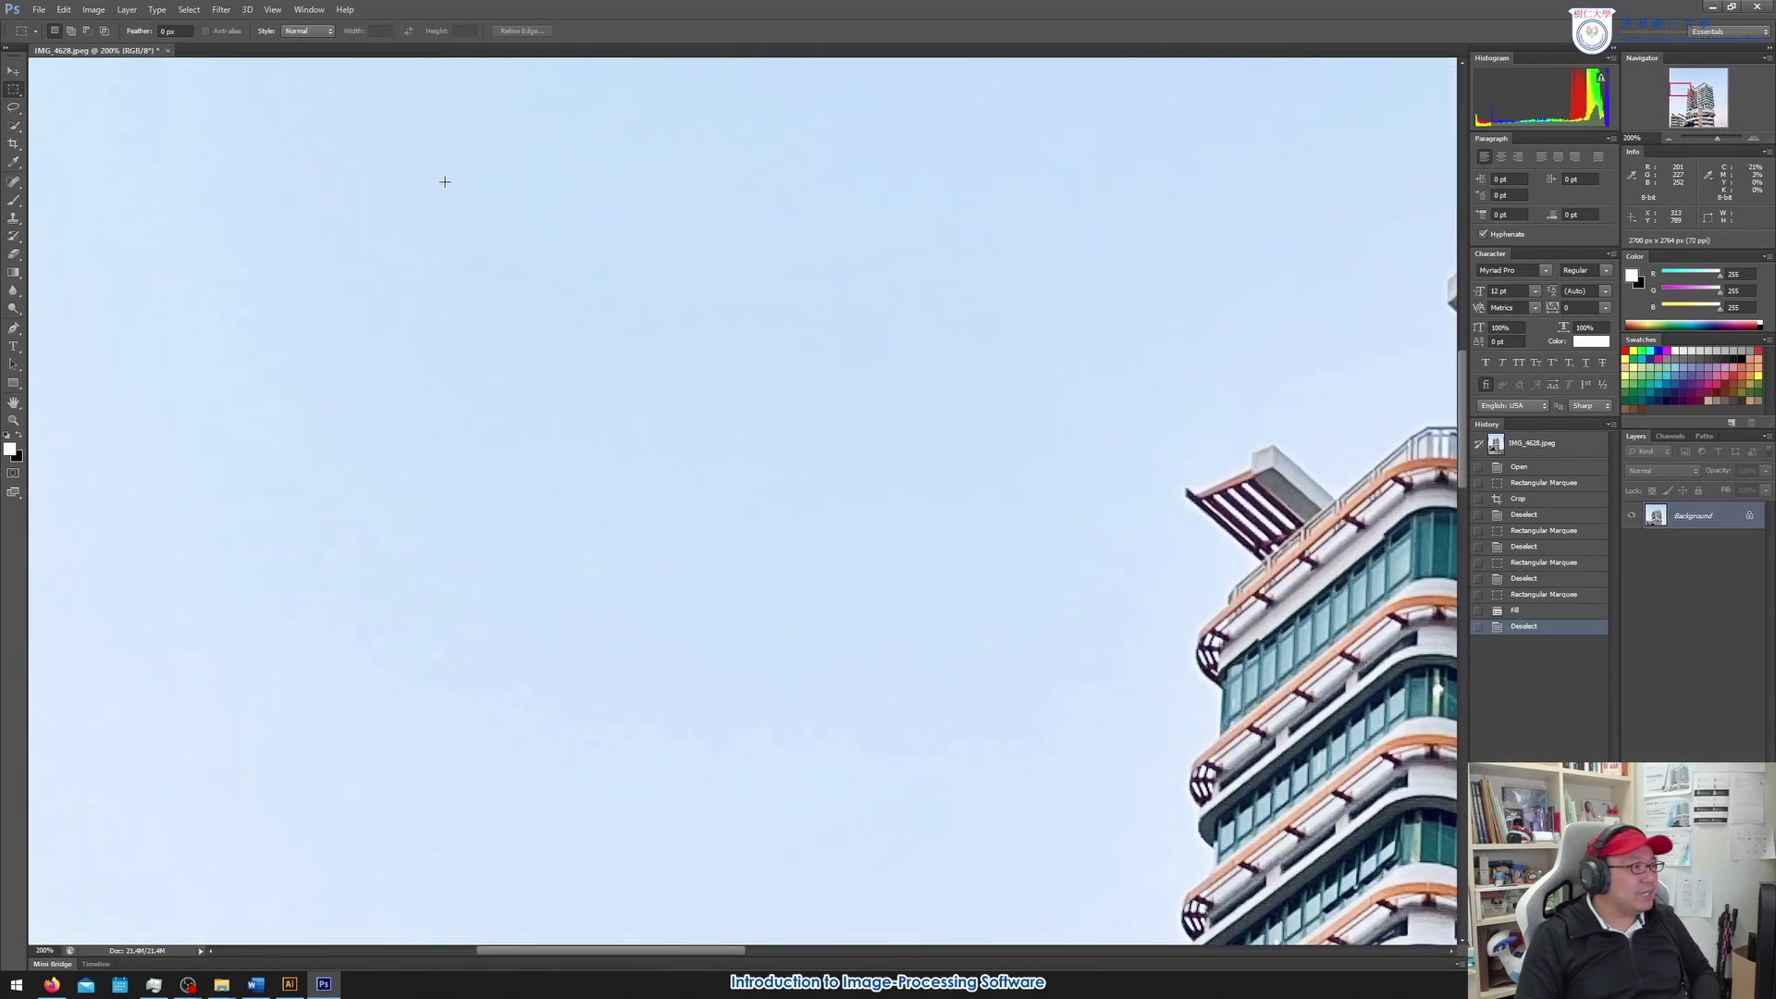
{"action": "left_click", "coordinate": [1667, 139]}
{"action": "left_click", "coordinate": [1667, 139]}
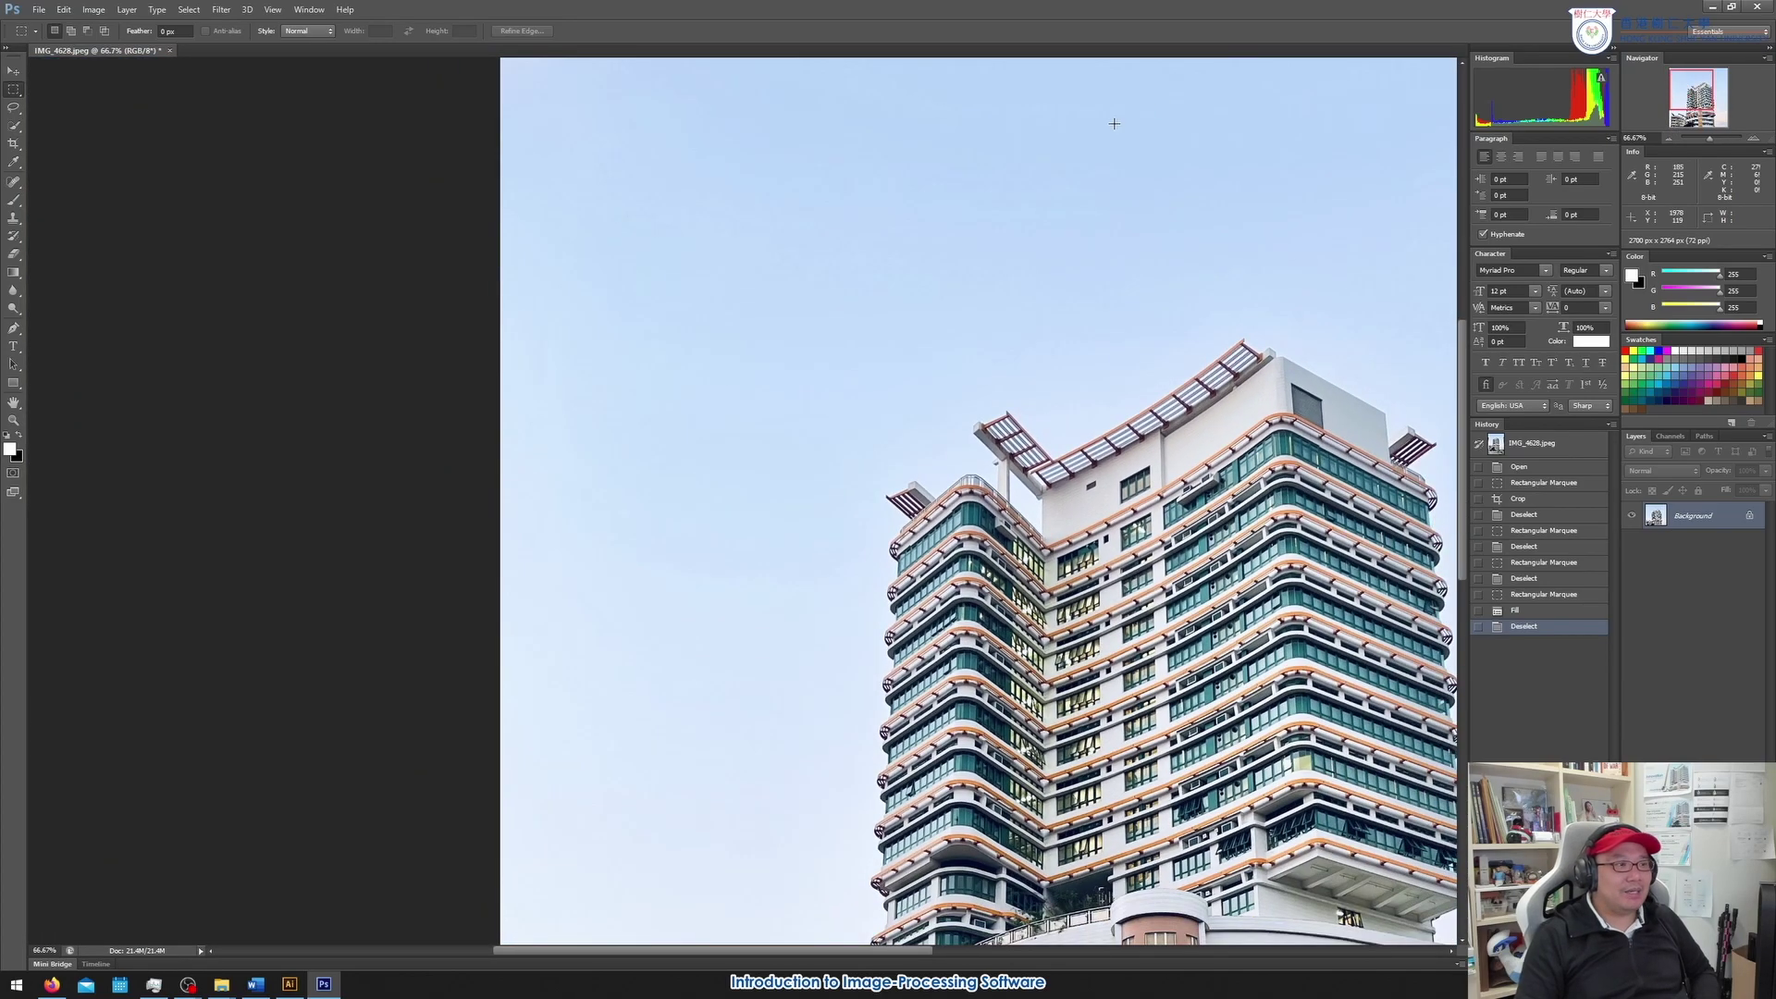
{"action": "scroll", "coordinate": [830, 185], "scroll_direction": "up", "scroll_amount": 3}
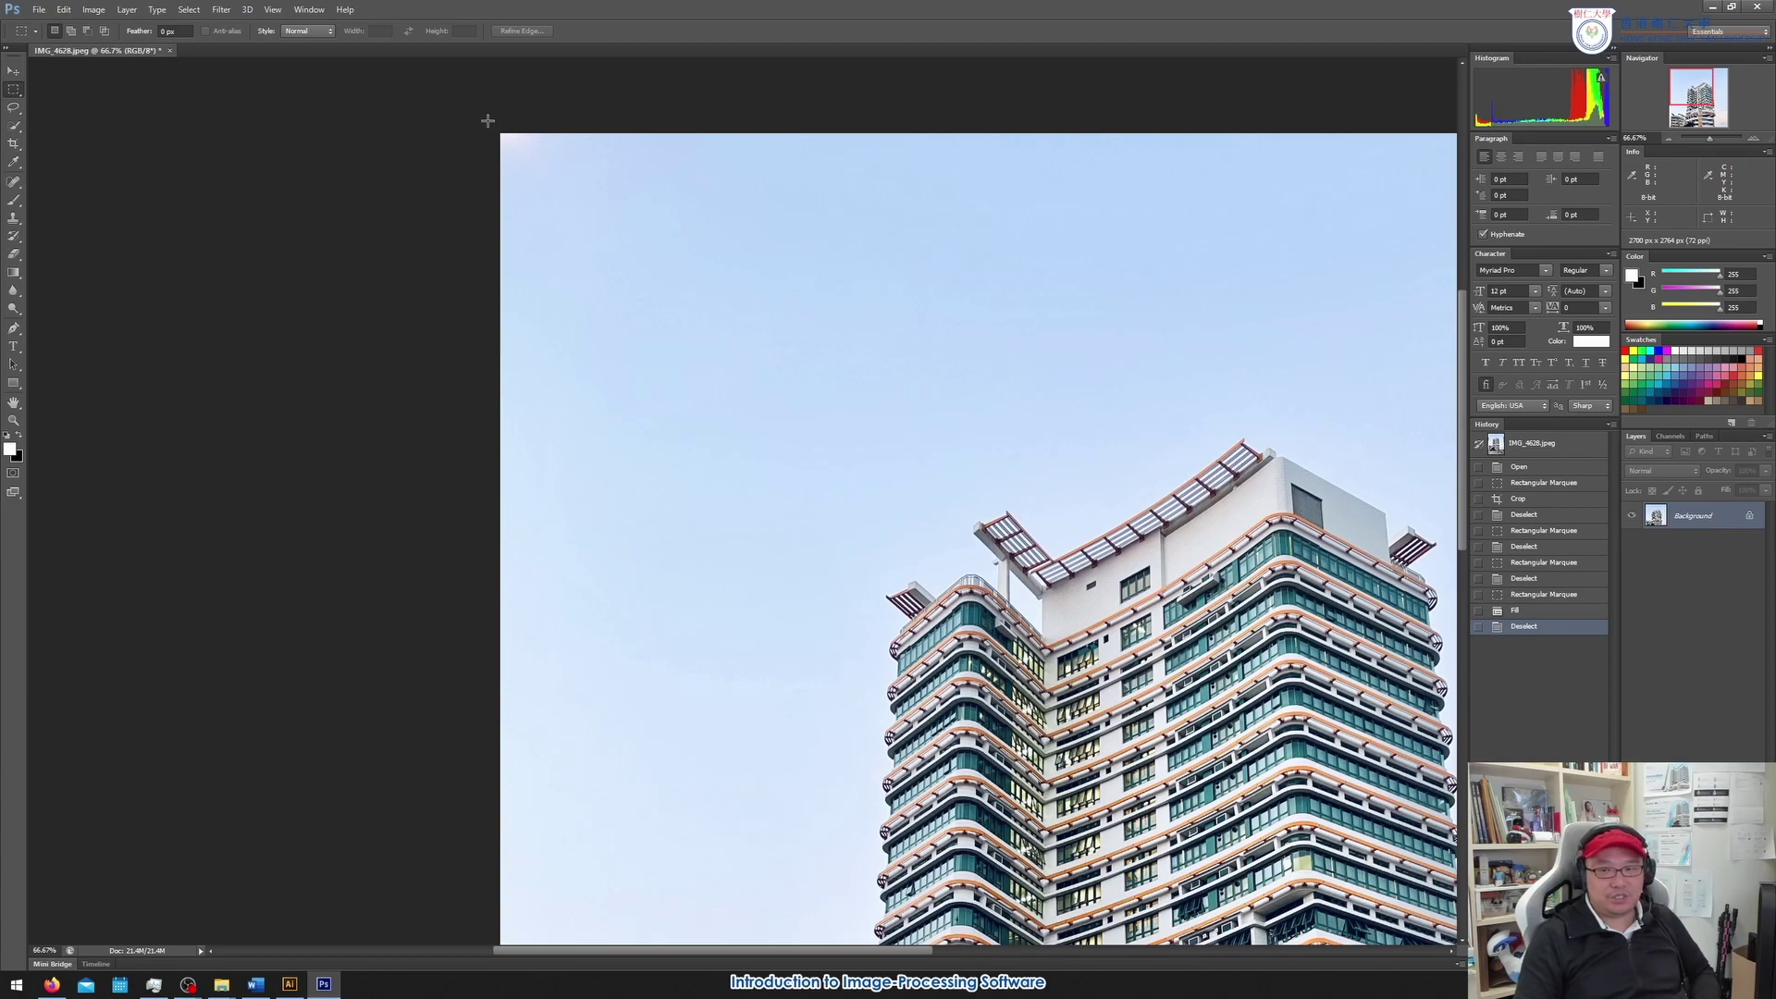
{"action": "left_click_drag", "start_coordinate": [488, 121], "coordinate": [563, 183]}
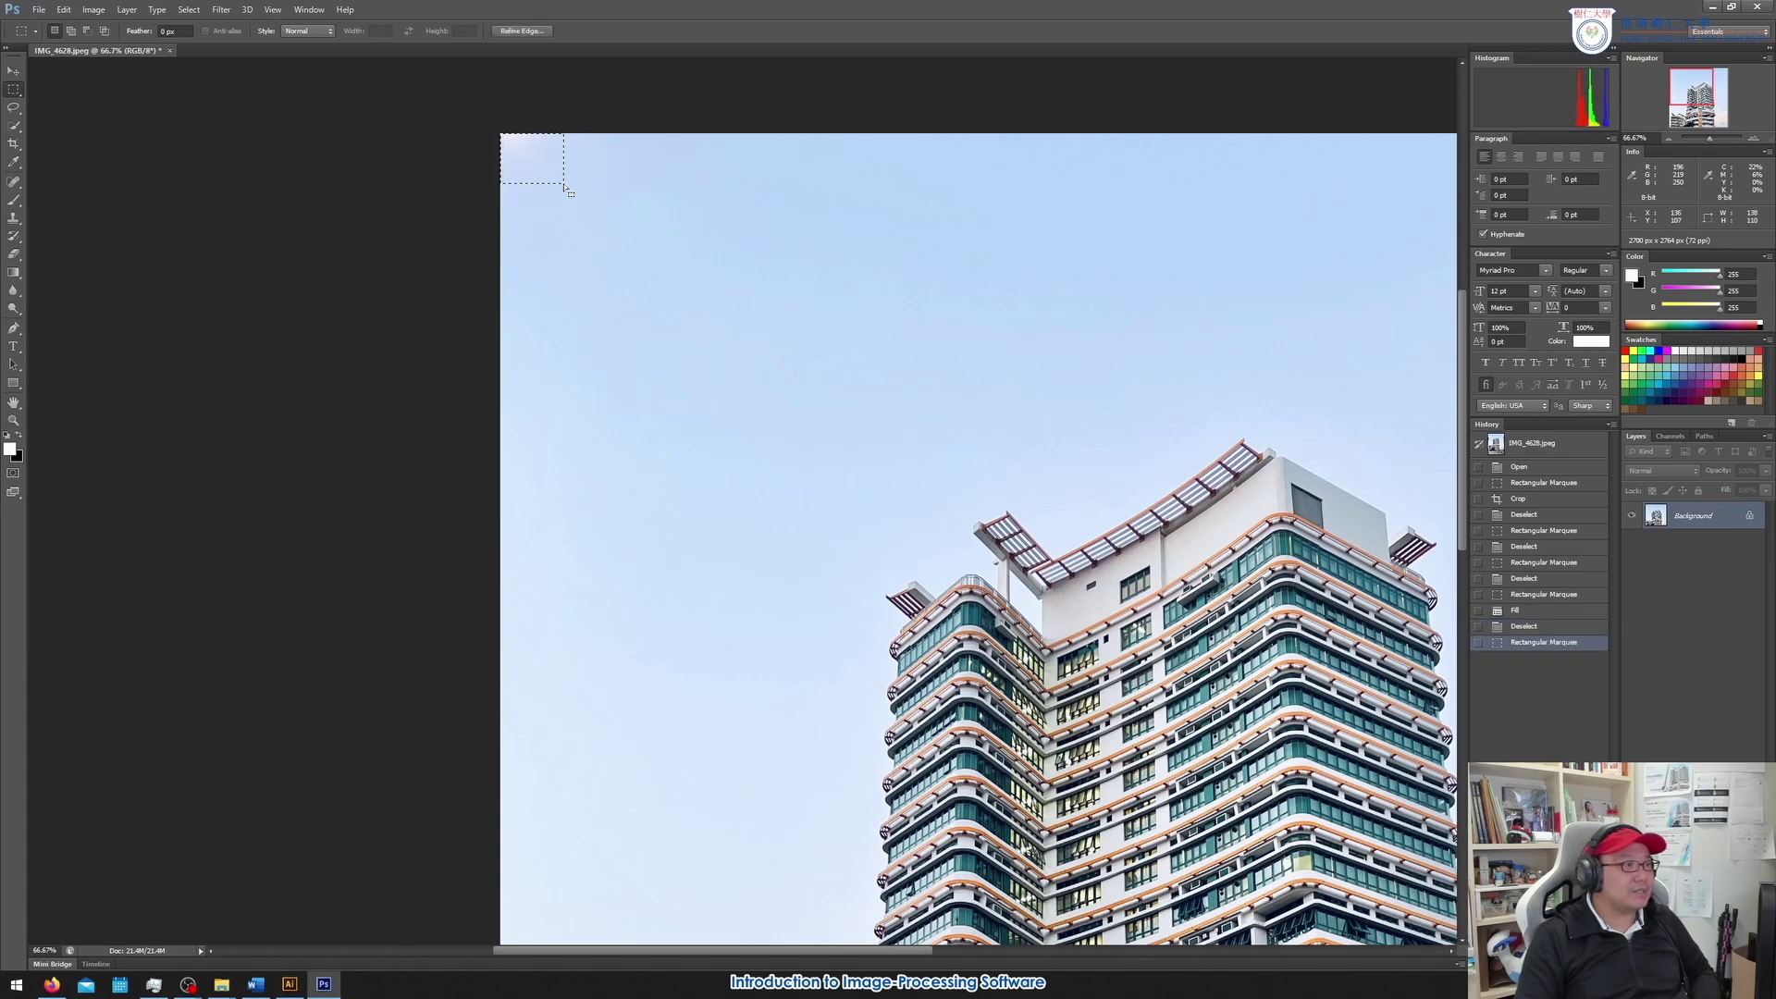
{"action": "key", "text": "shift+F5"}
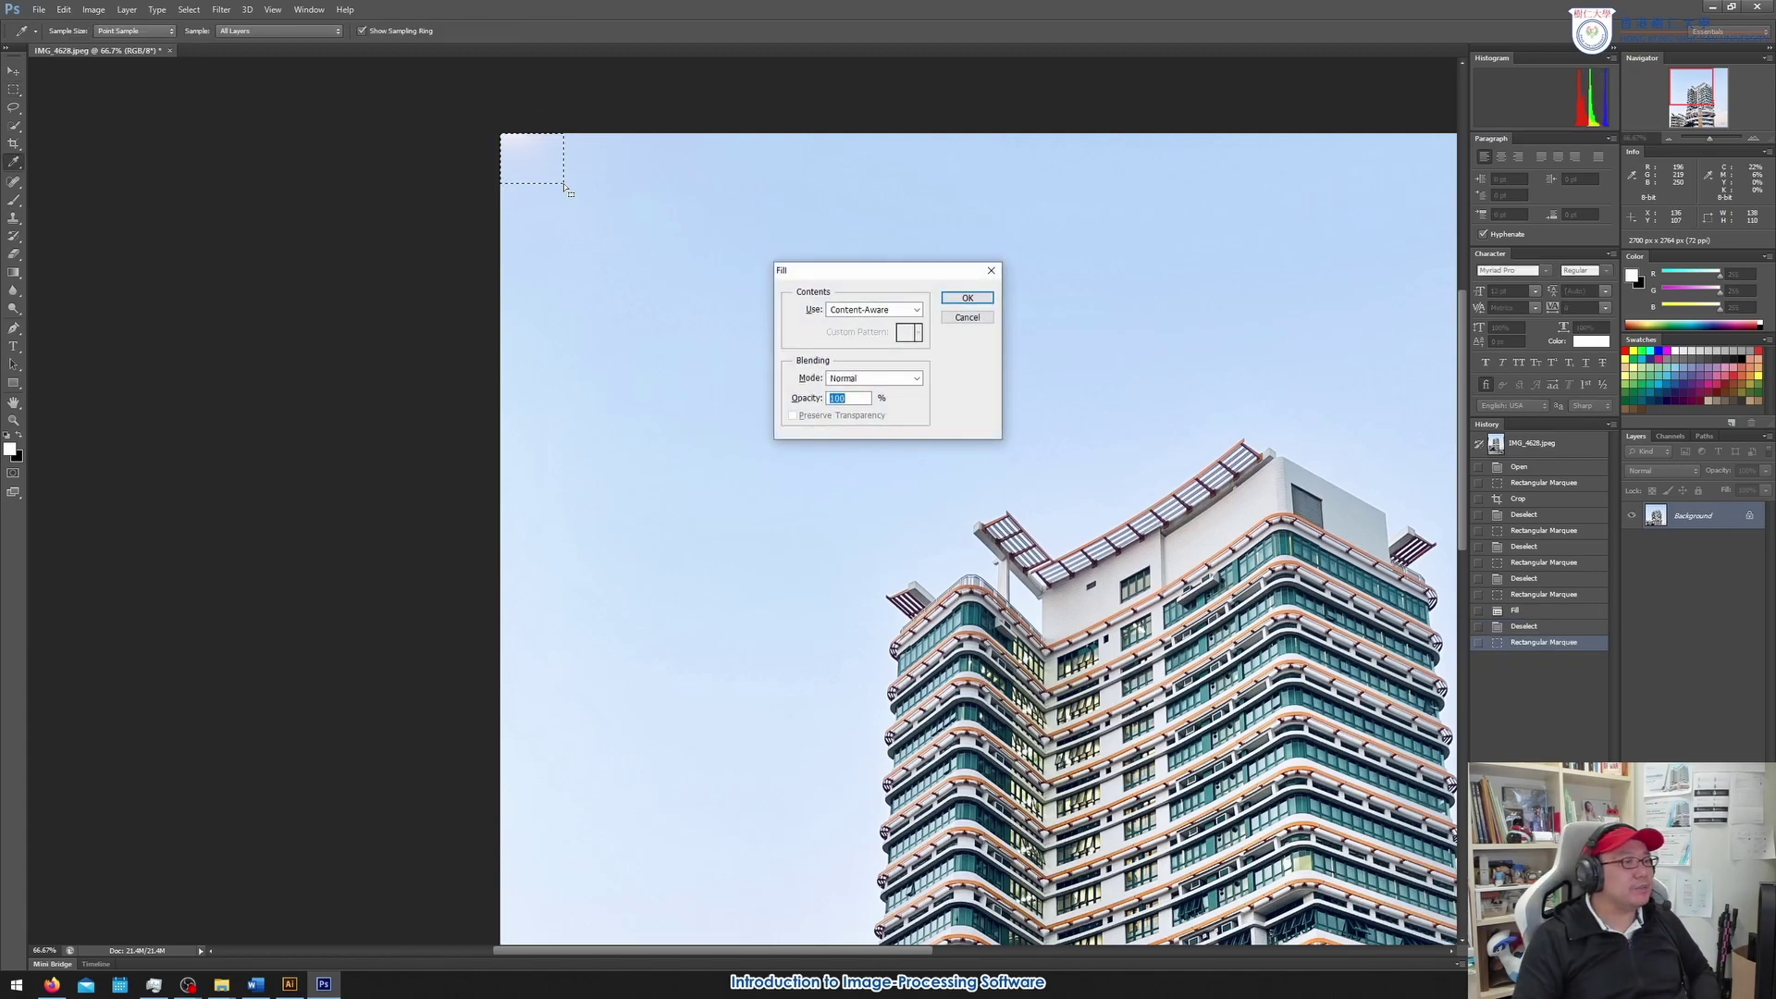
{"action": "left_click", "coordinate": [953, 299]}
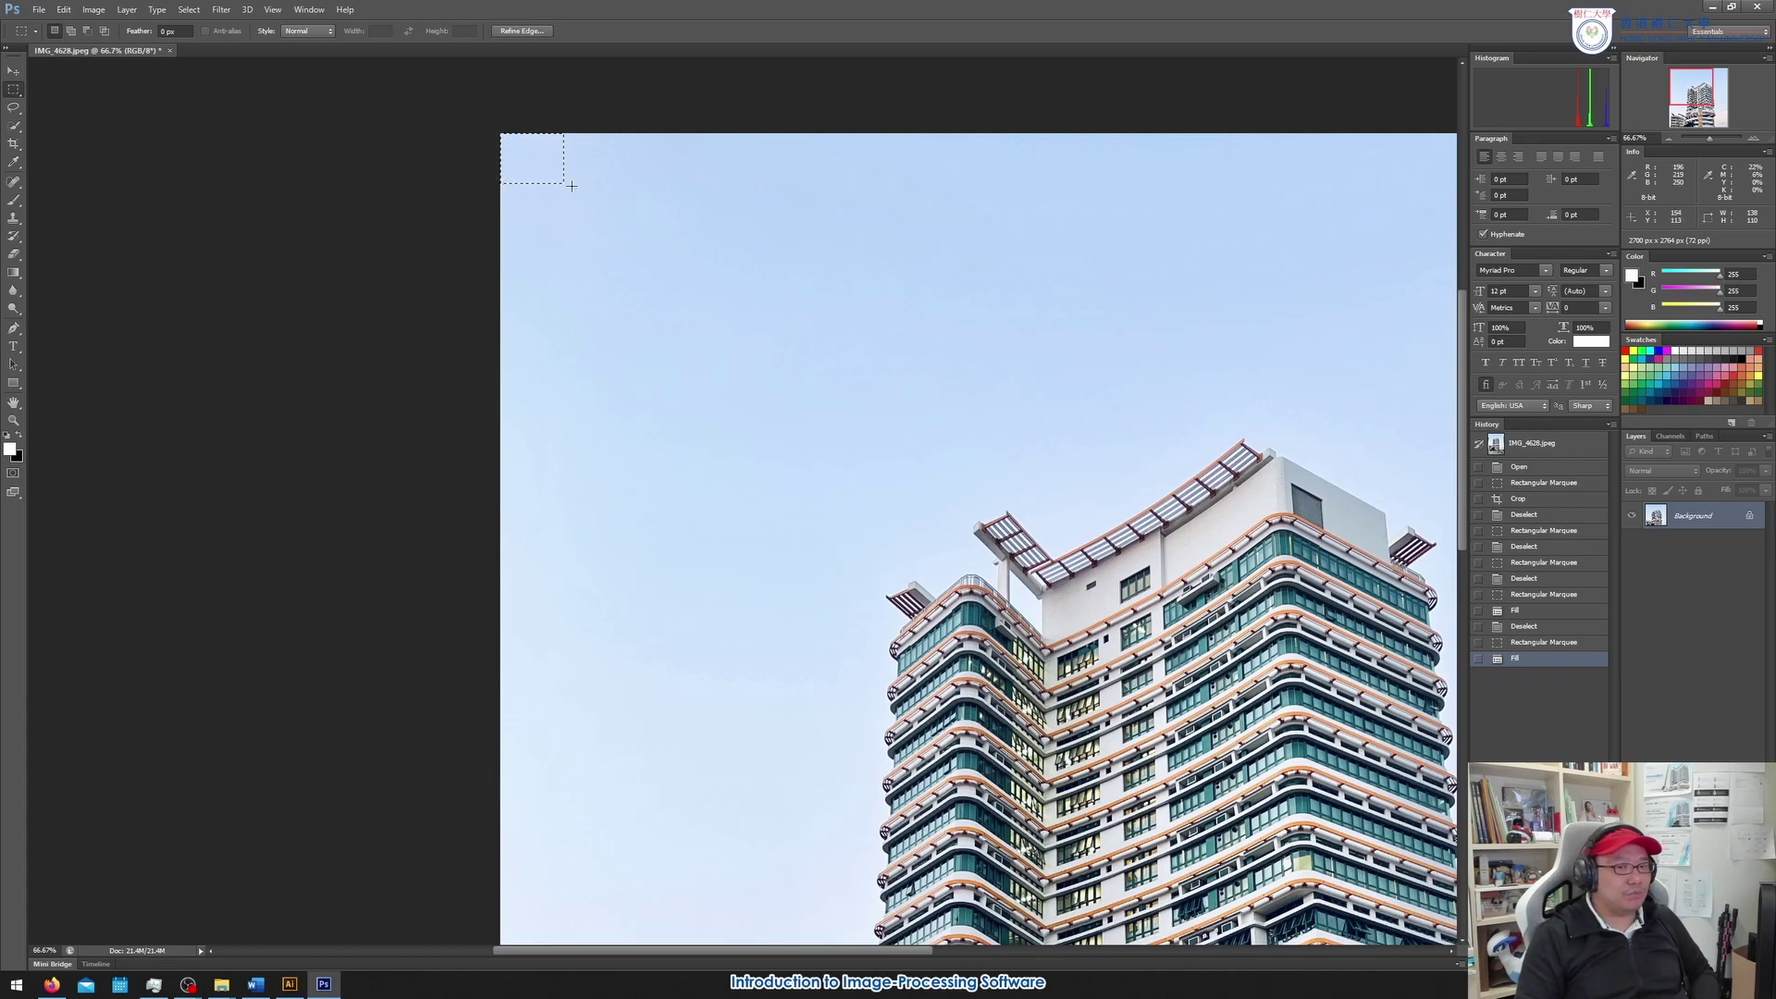
{"action": "left_click", "coordinate": [189, 9]}
{"action": "left_click", "coordinate": [199, 41]}
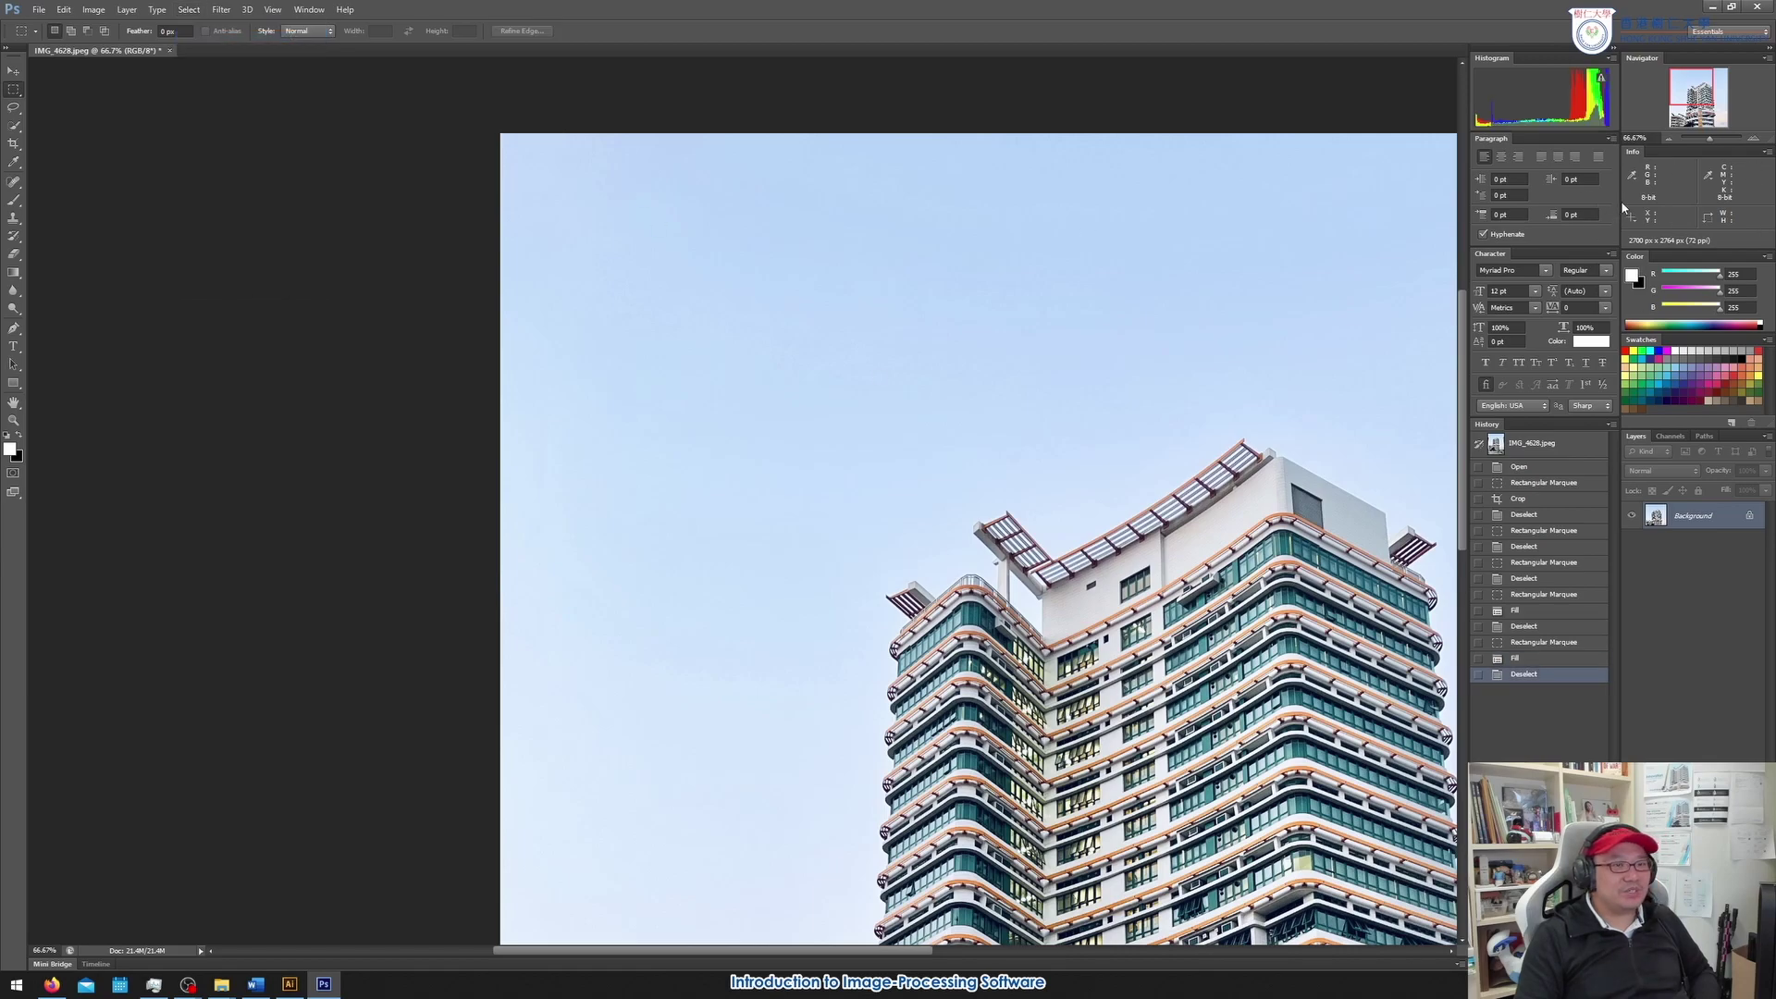
Review the whole retouched photo, view IMG_4628_PS.jpg from the desktop in the image viewer for comparison, and return to Photoshop
{"action": "left_click", "coordinate": [1668, 139]}
{"action": "left_click", "coordinate": [1668, 139]}
{"action": "left_click", "coordinate": [1668, 139]}
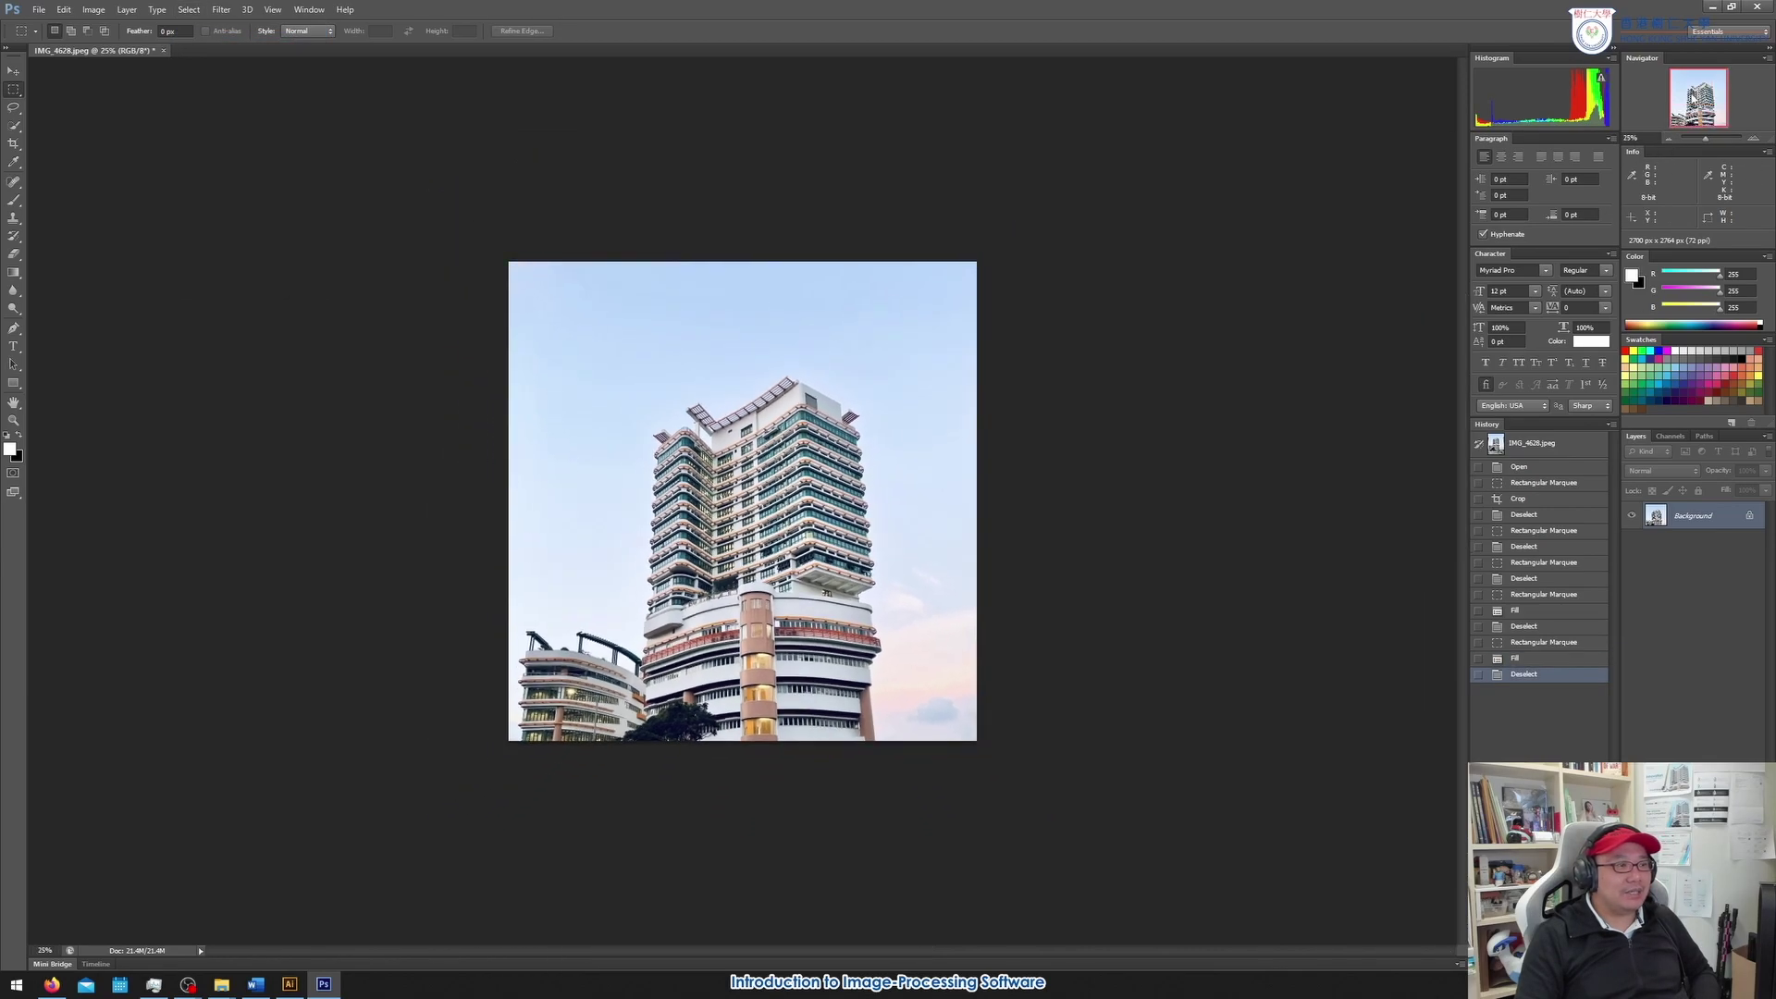
{"action": "left_click", "coordinate": [1754, 139]}
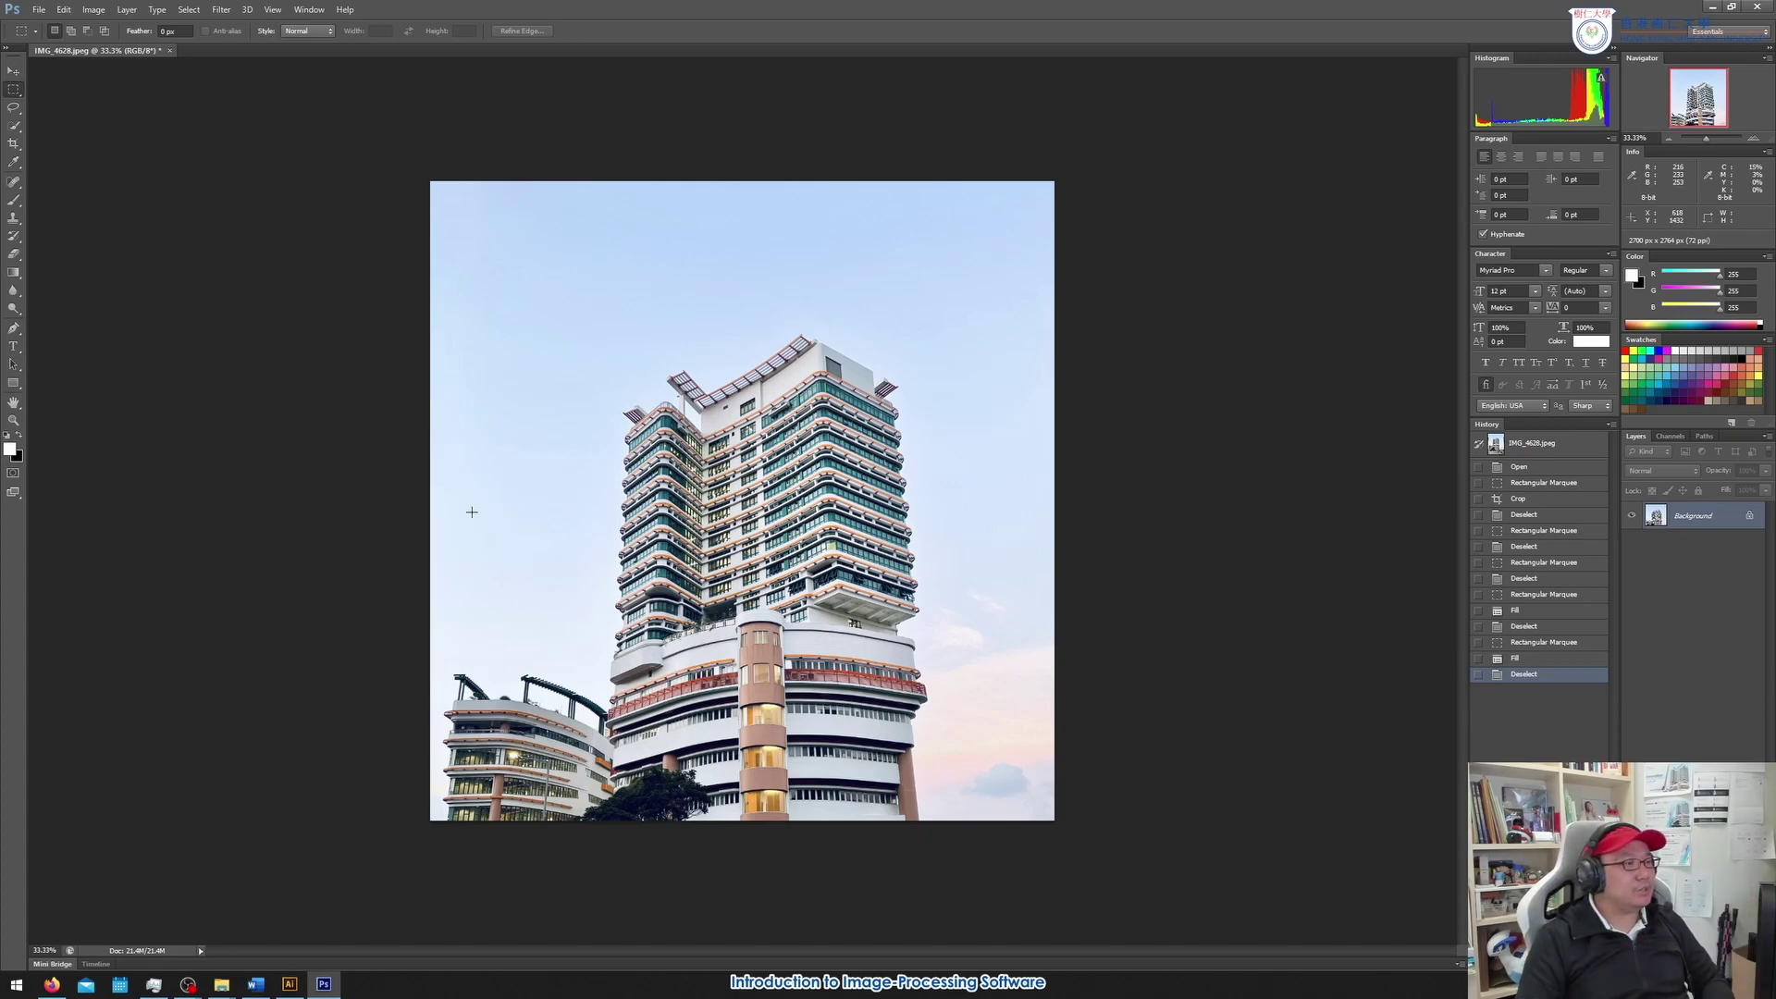
{"action": "left_click", "coordinate": [1669, 137]}
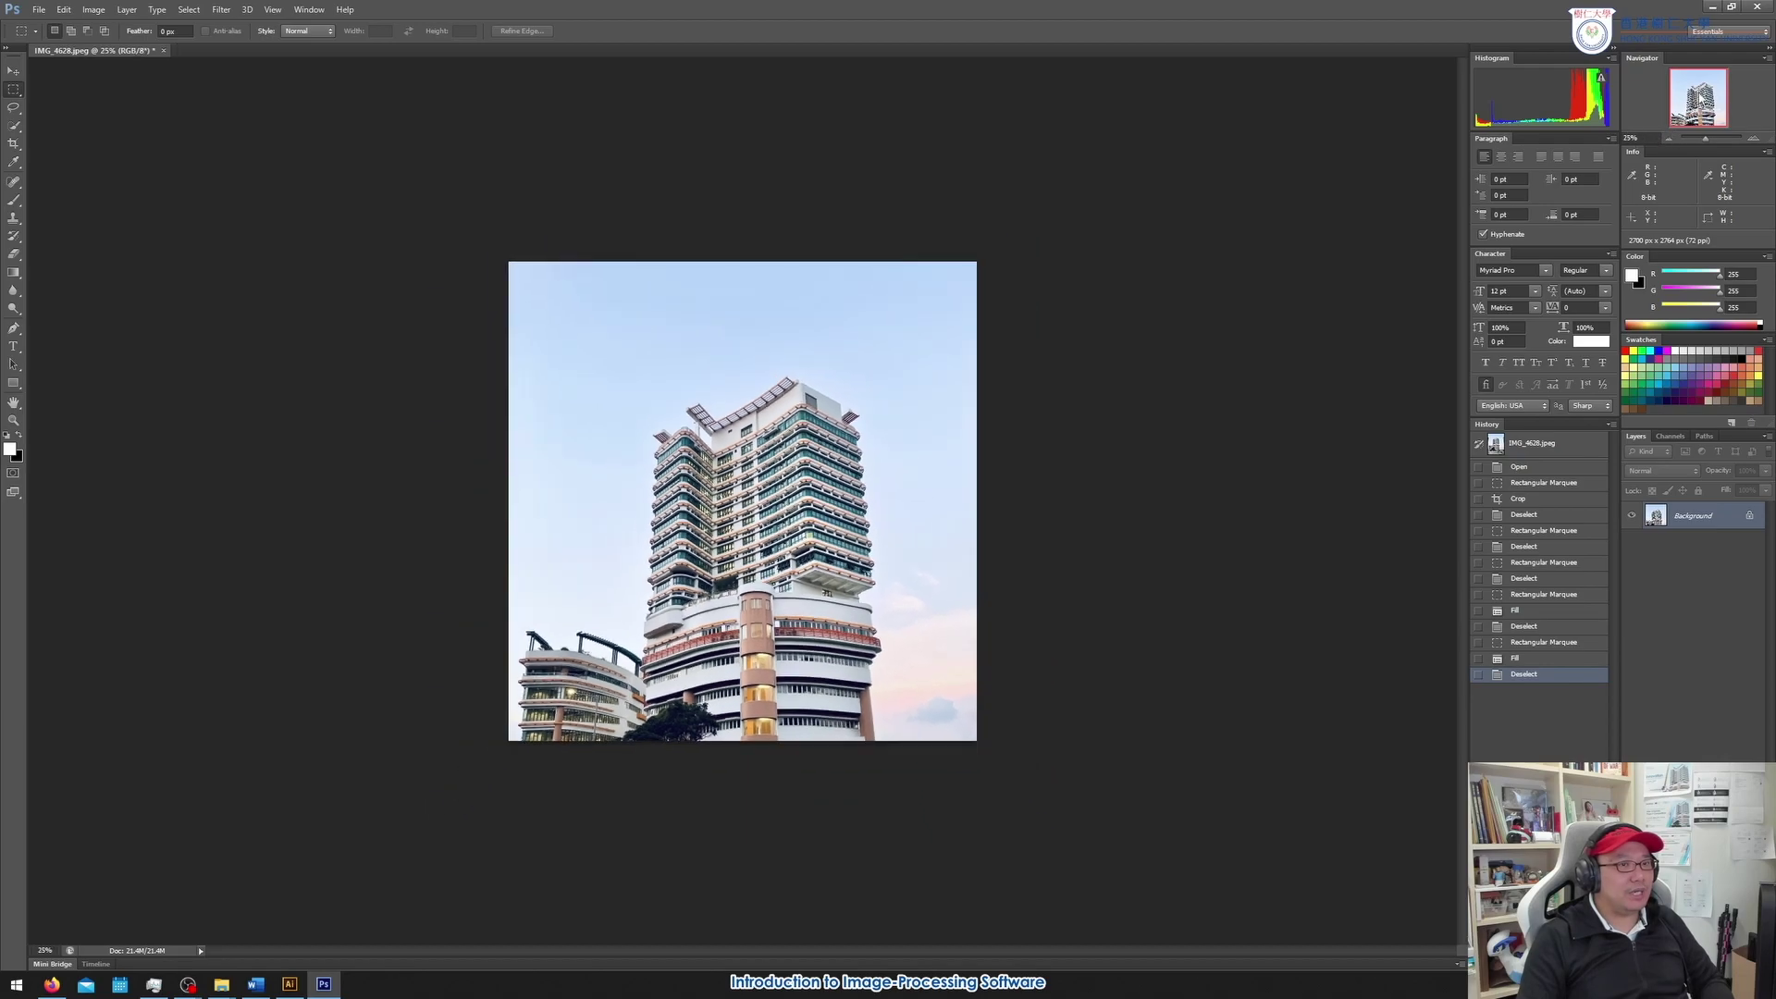
{"action": "left_click", "coordinate": [1708, 9]}
{"action": "double_click", "coordinate": [25, 189]}
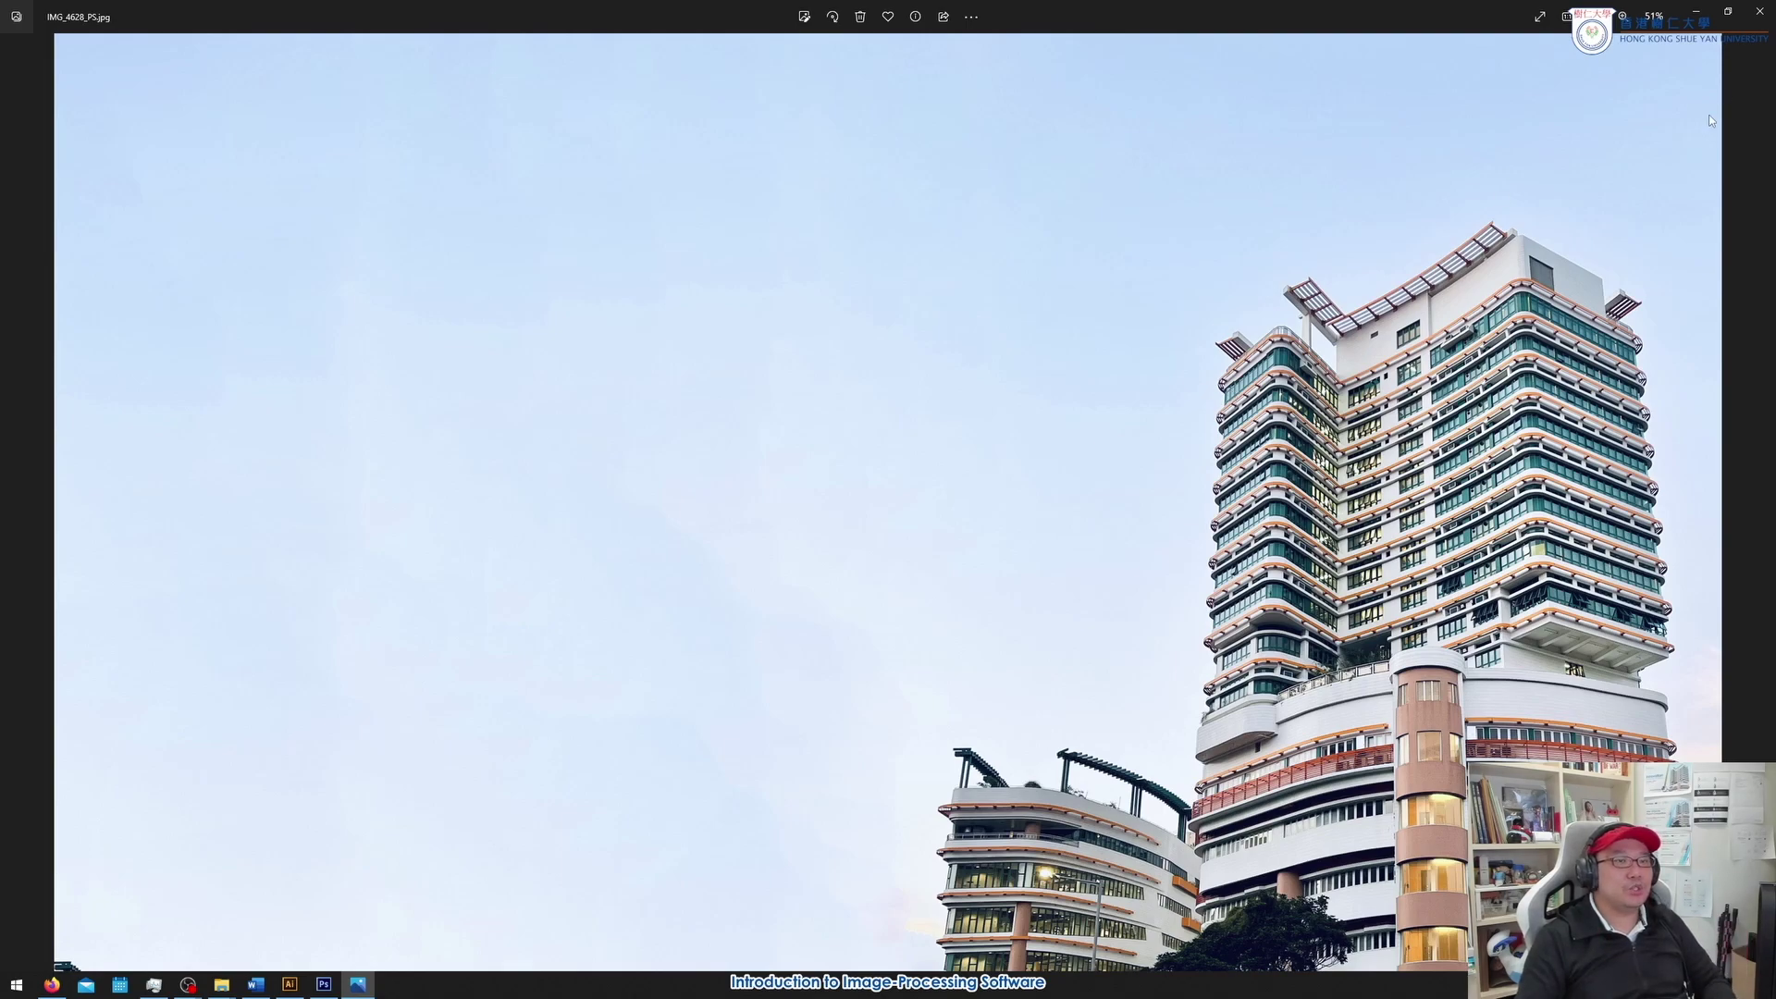
{"action": "left_click", "coordinate": [1696, 11]}
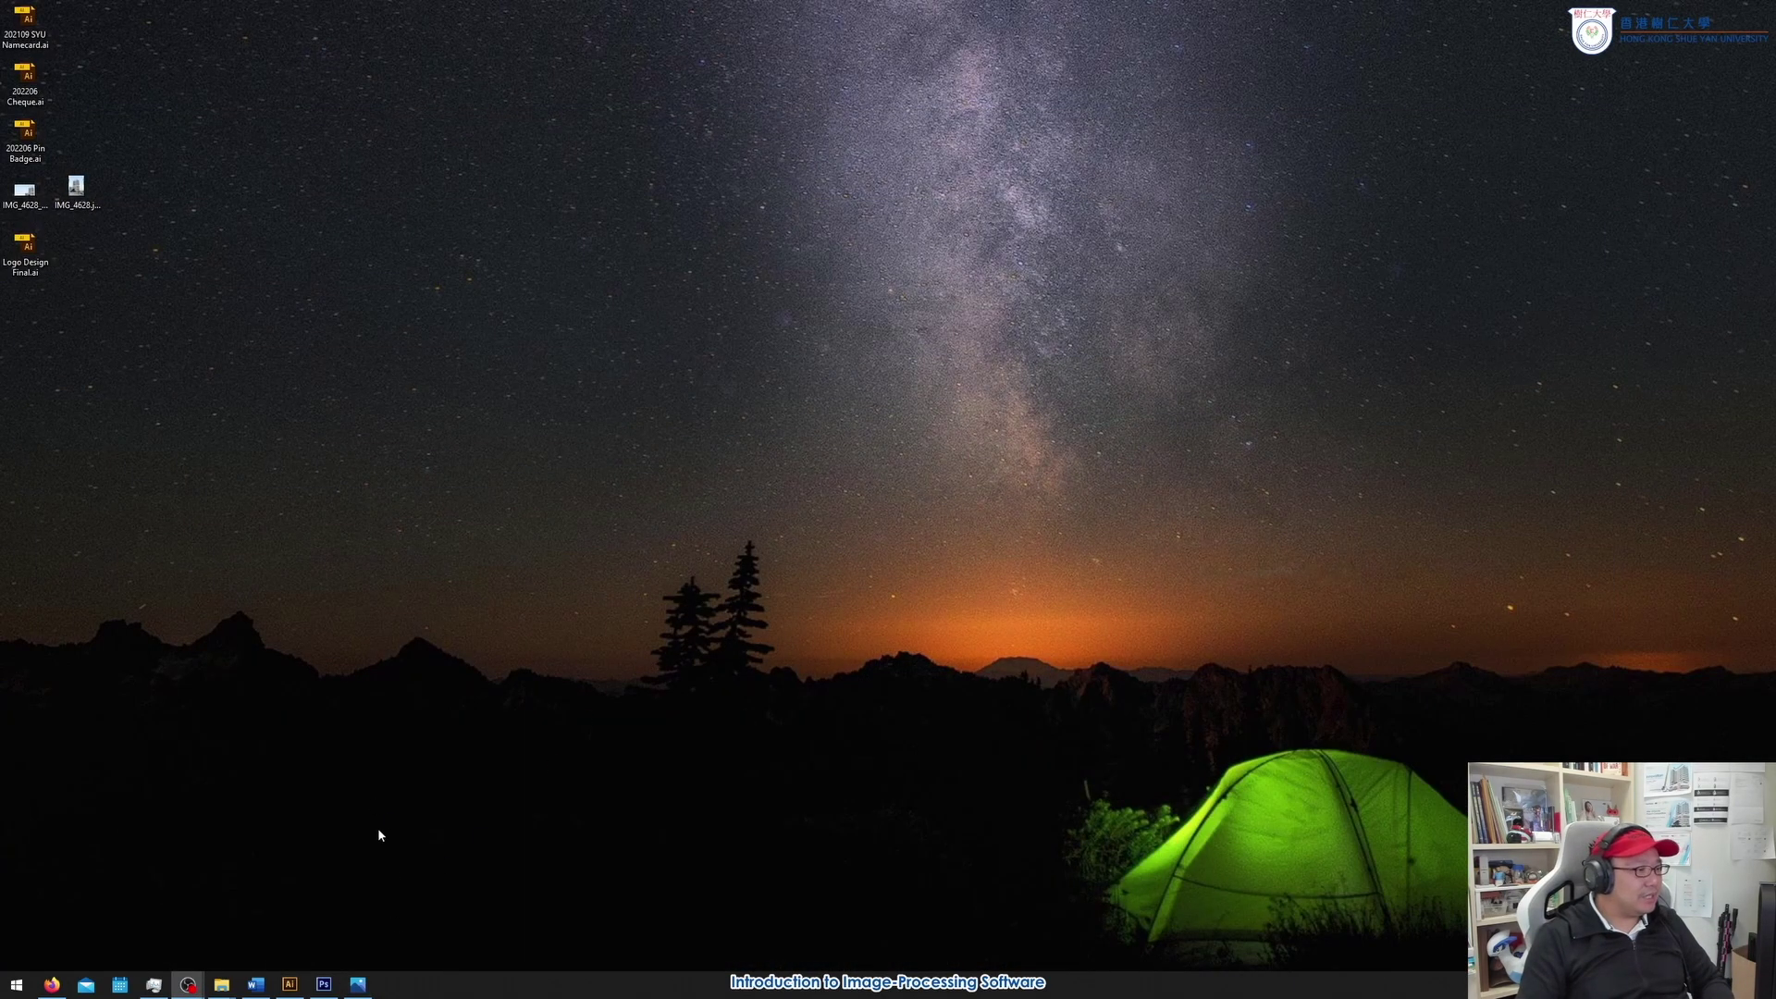
{"action": "left_click", "coordinate": [323, 984]}
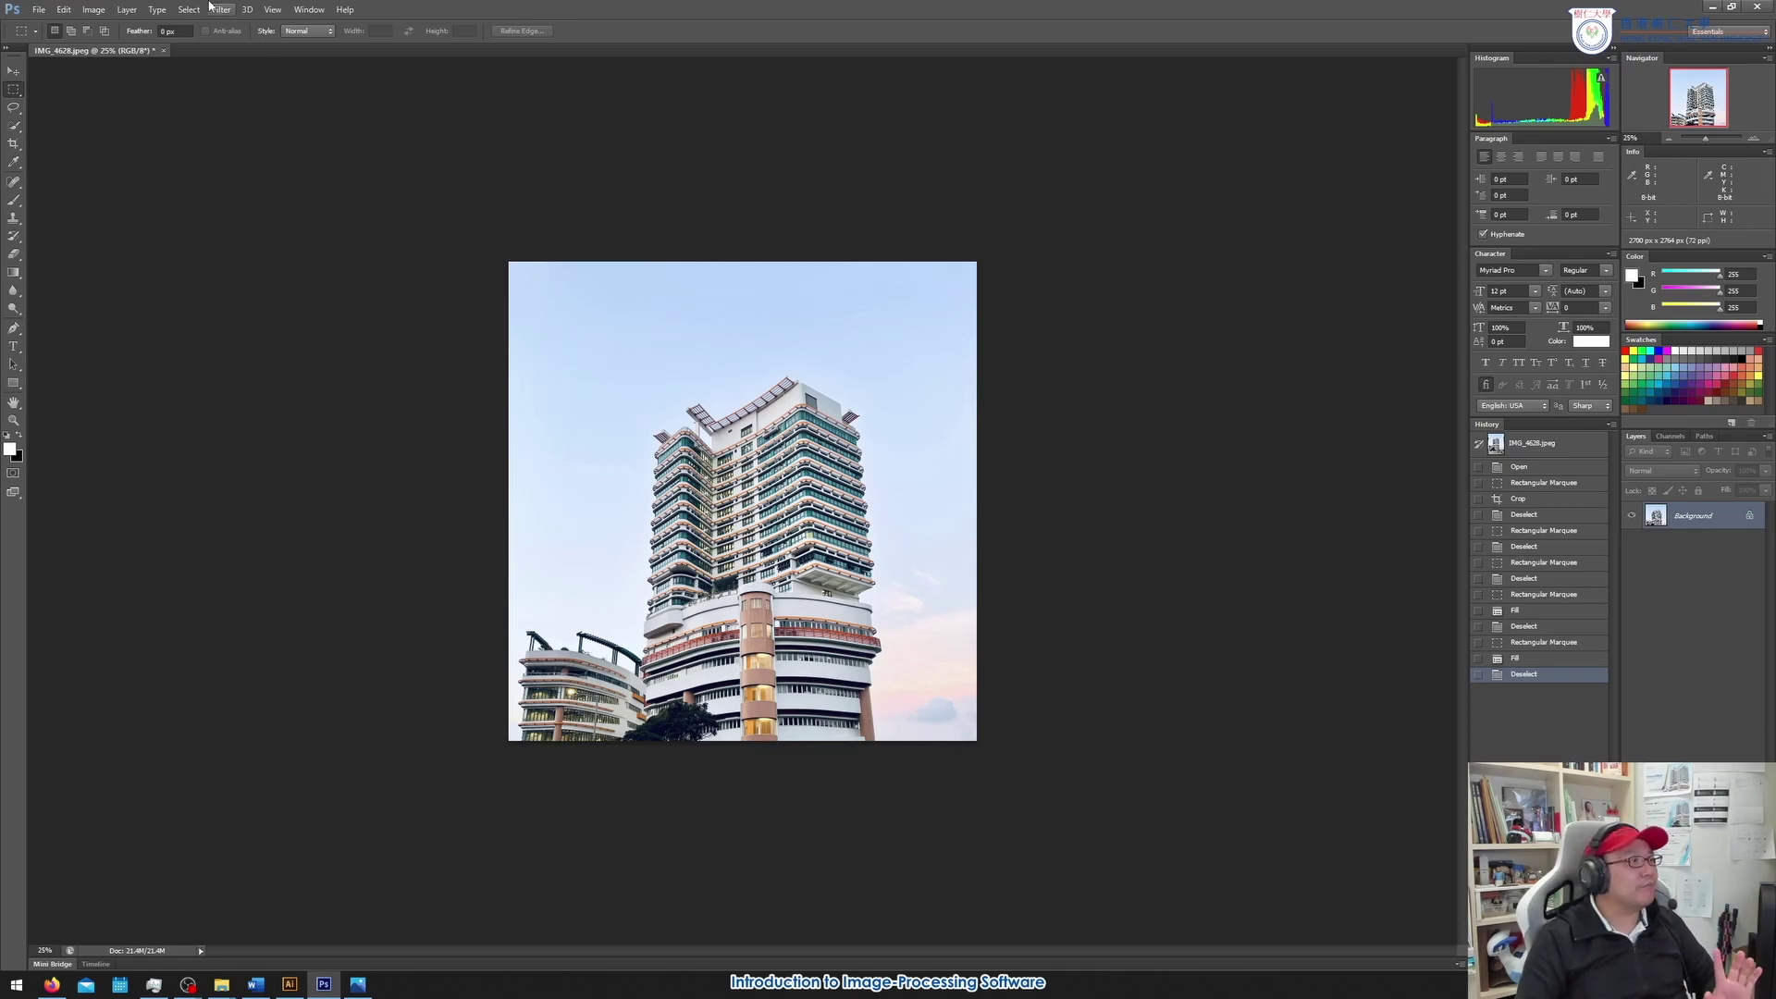
Enlarge the canvas to 200 percent width, anchored at the lower-right corner so that it extends leftward in the background color
{"action": "left_click", "coordinate": [93, 10]}
{"action": "left_click", "coordinate": [215, 209]}
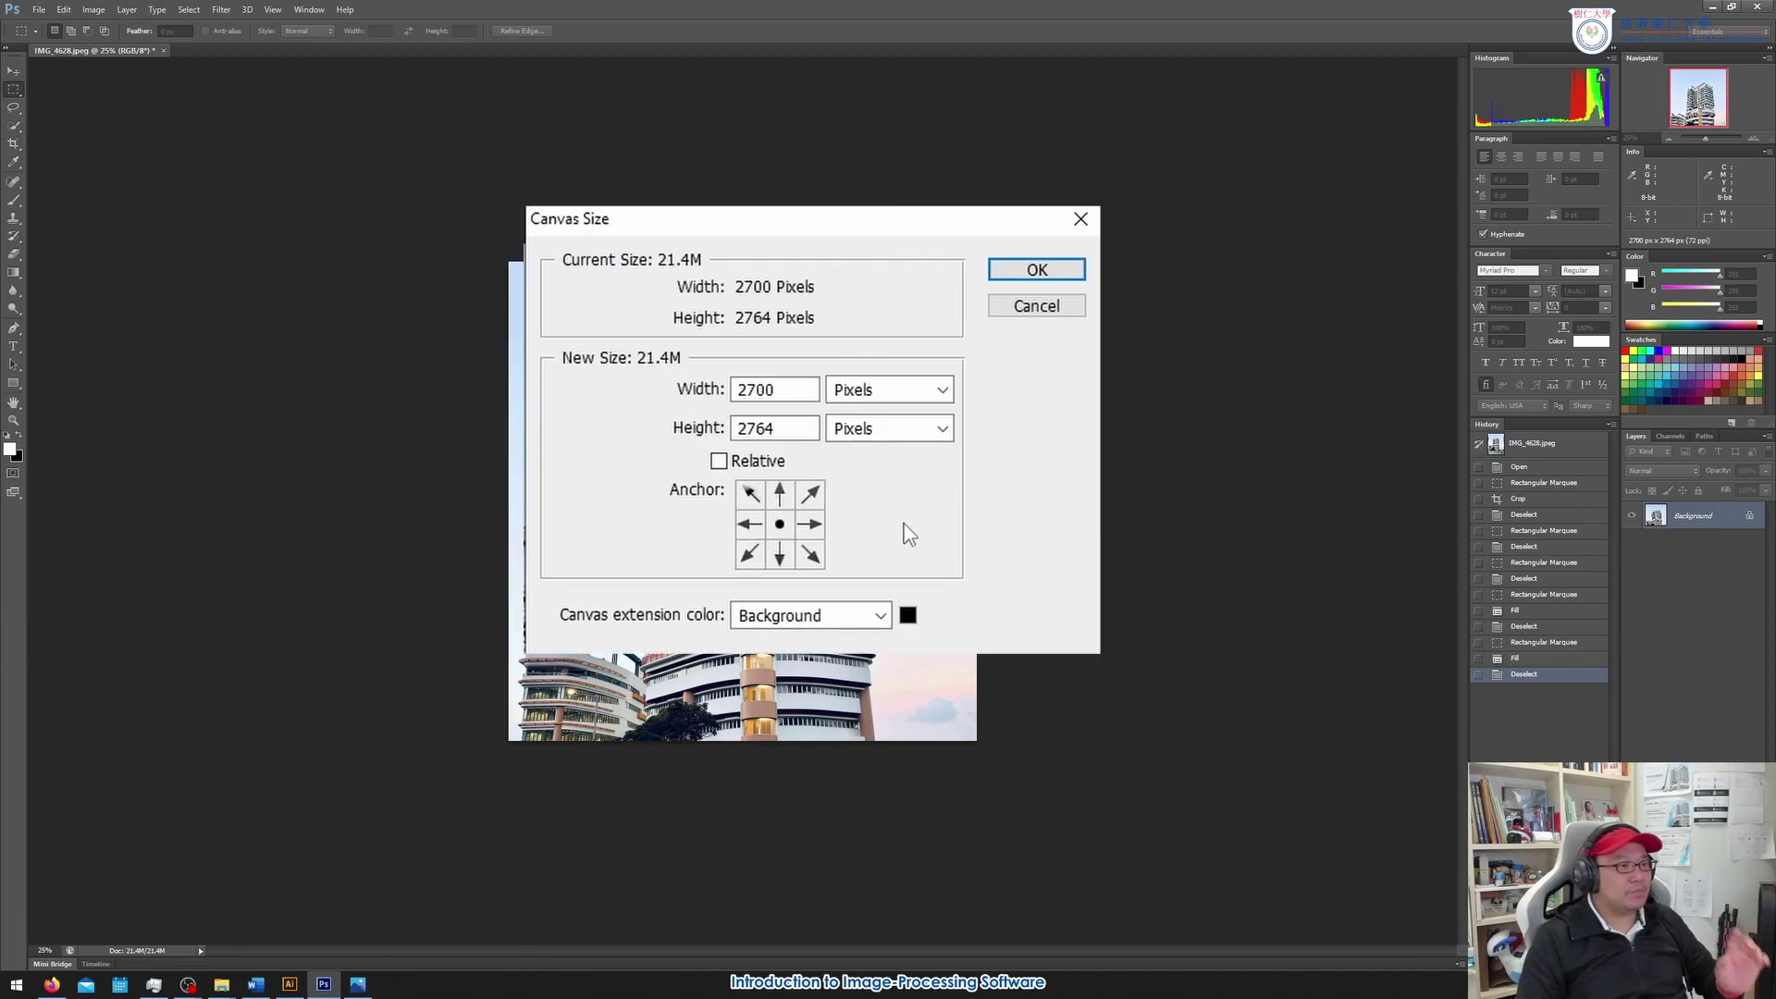
{"action": "left_click", "coordinate": [811, 555]}
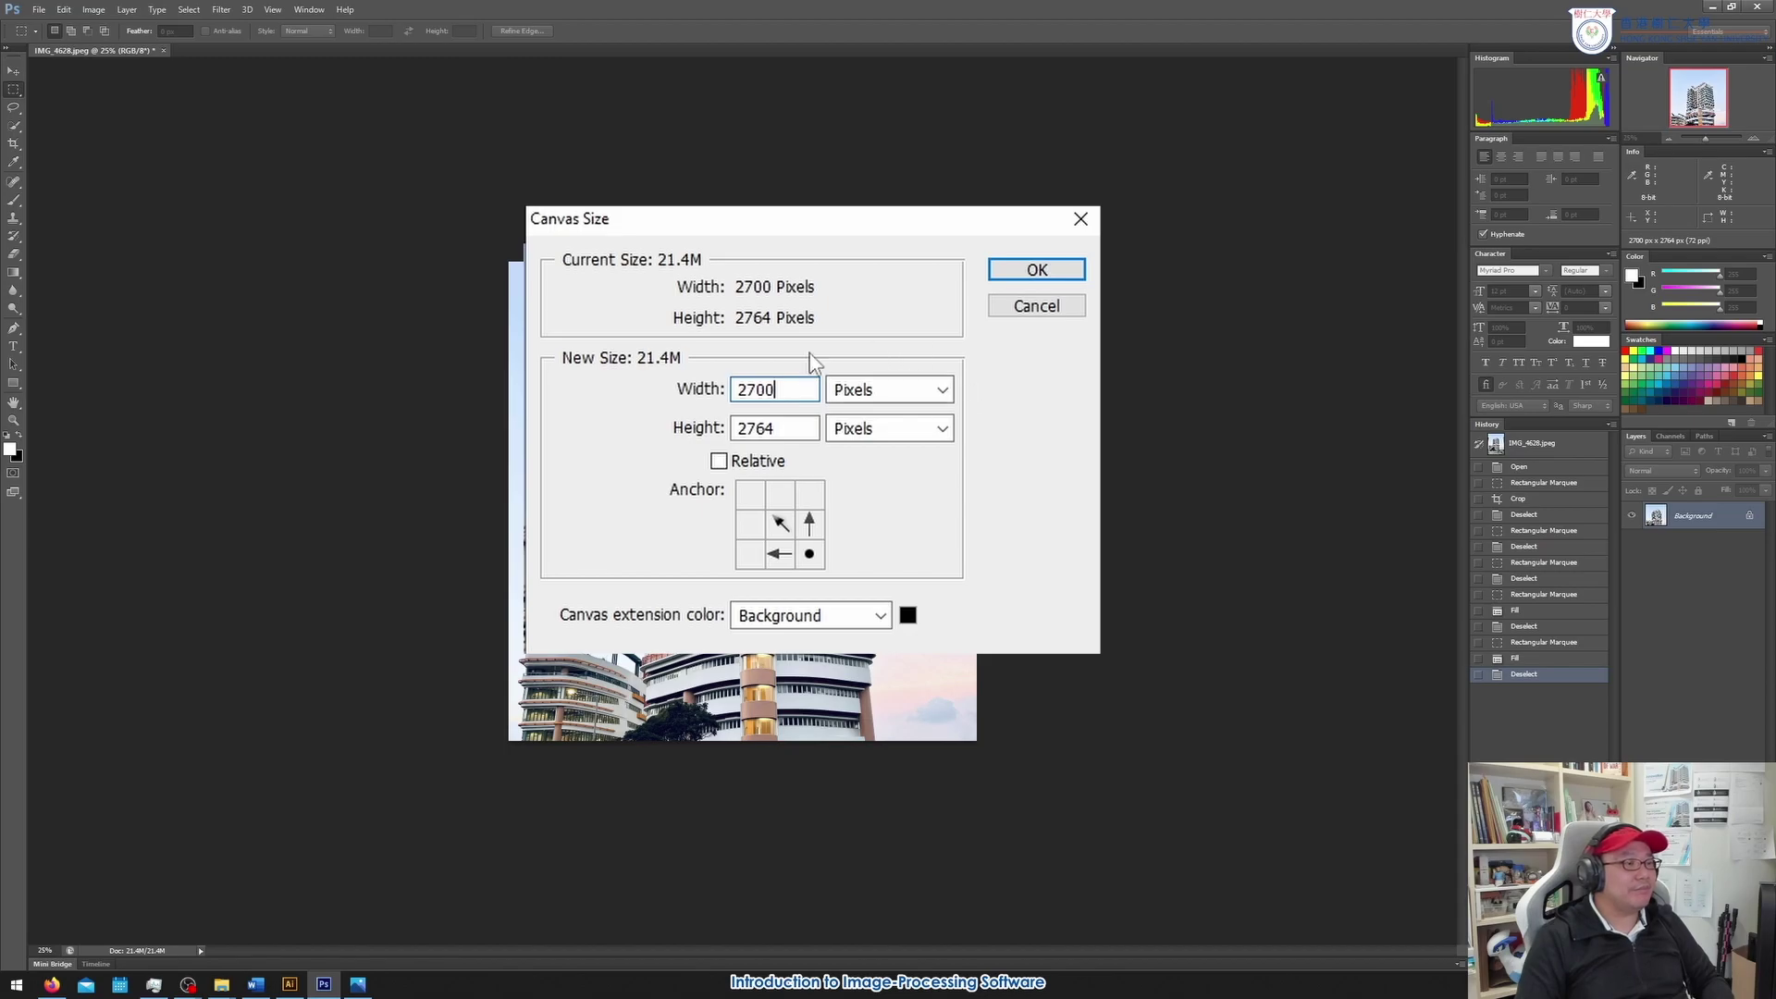
{"action": "double_click", "coordinate": [796, 388]}
{"action": "left_click", "coordinate": [922, 388]}
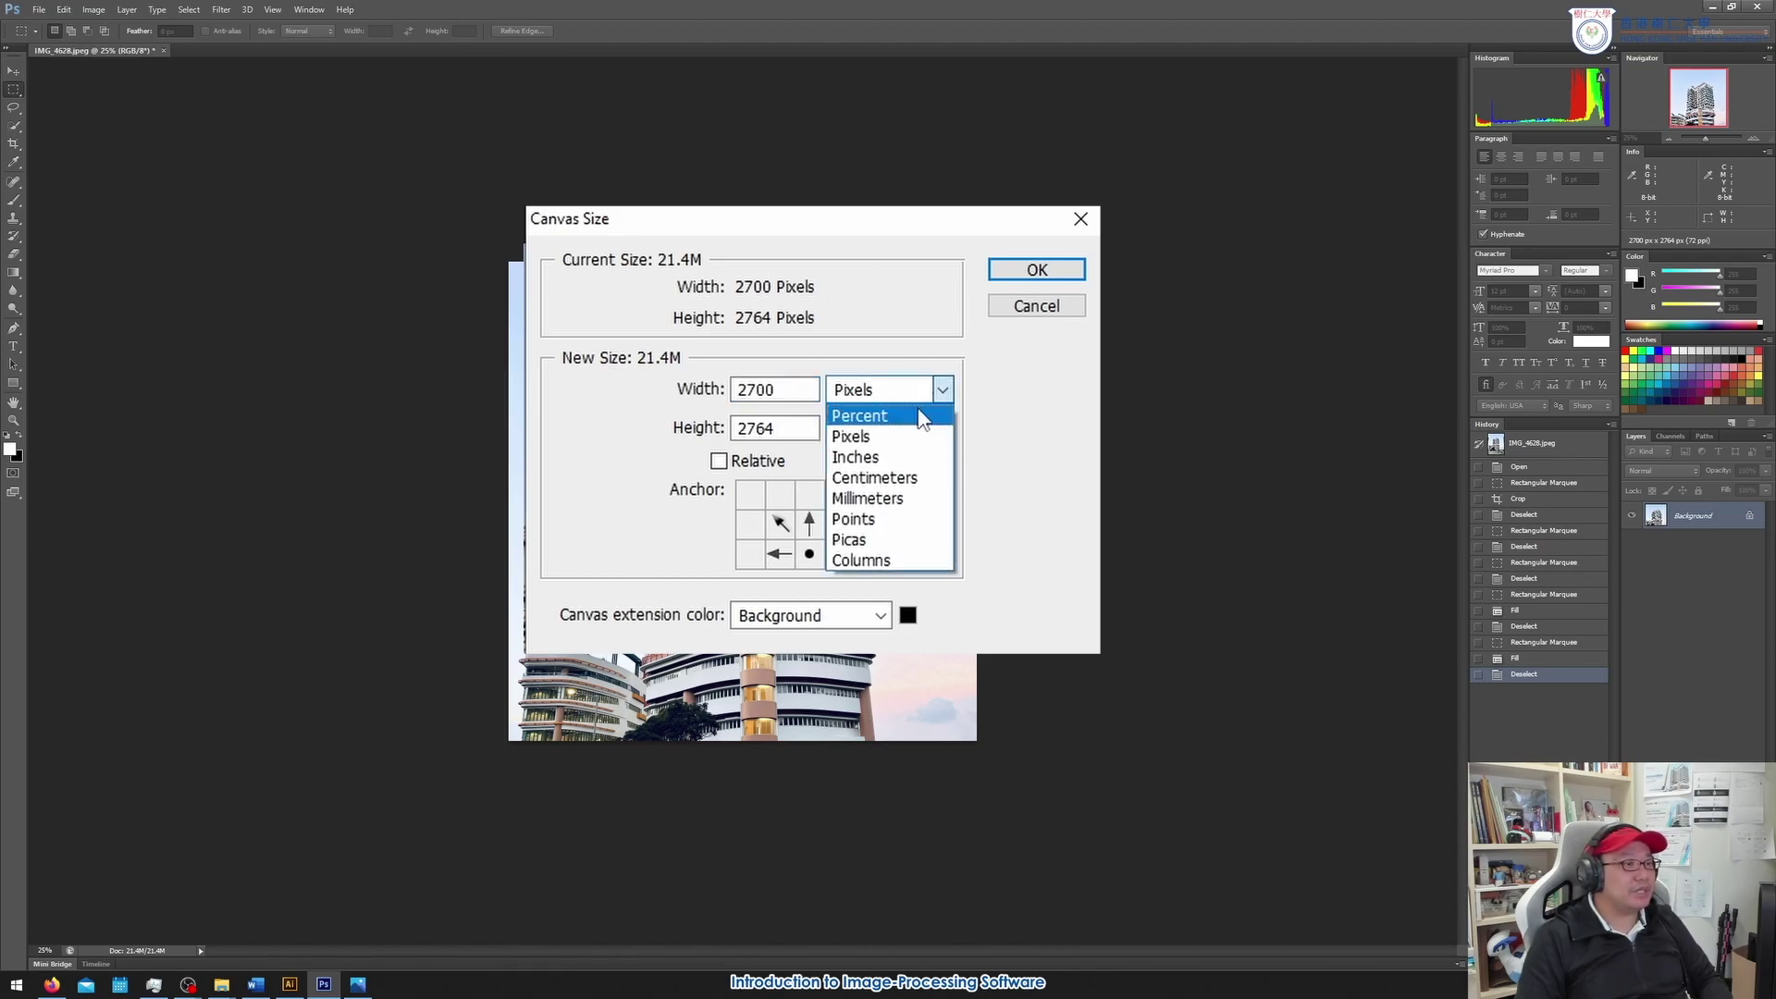
{"action": "left_click", "coordinate": [924, 412]}
{"action": "double_click", "coordinate": [787, 394]}
{"action": "type", "text": "200"}
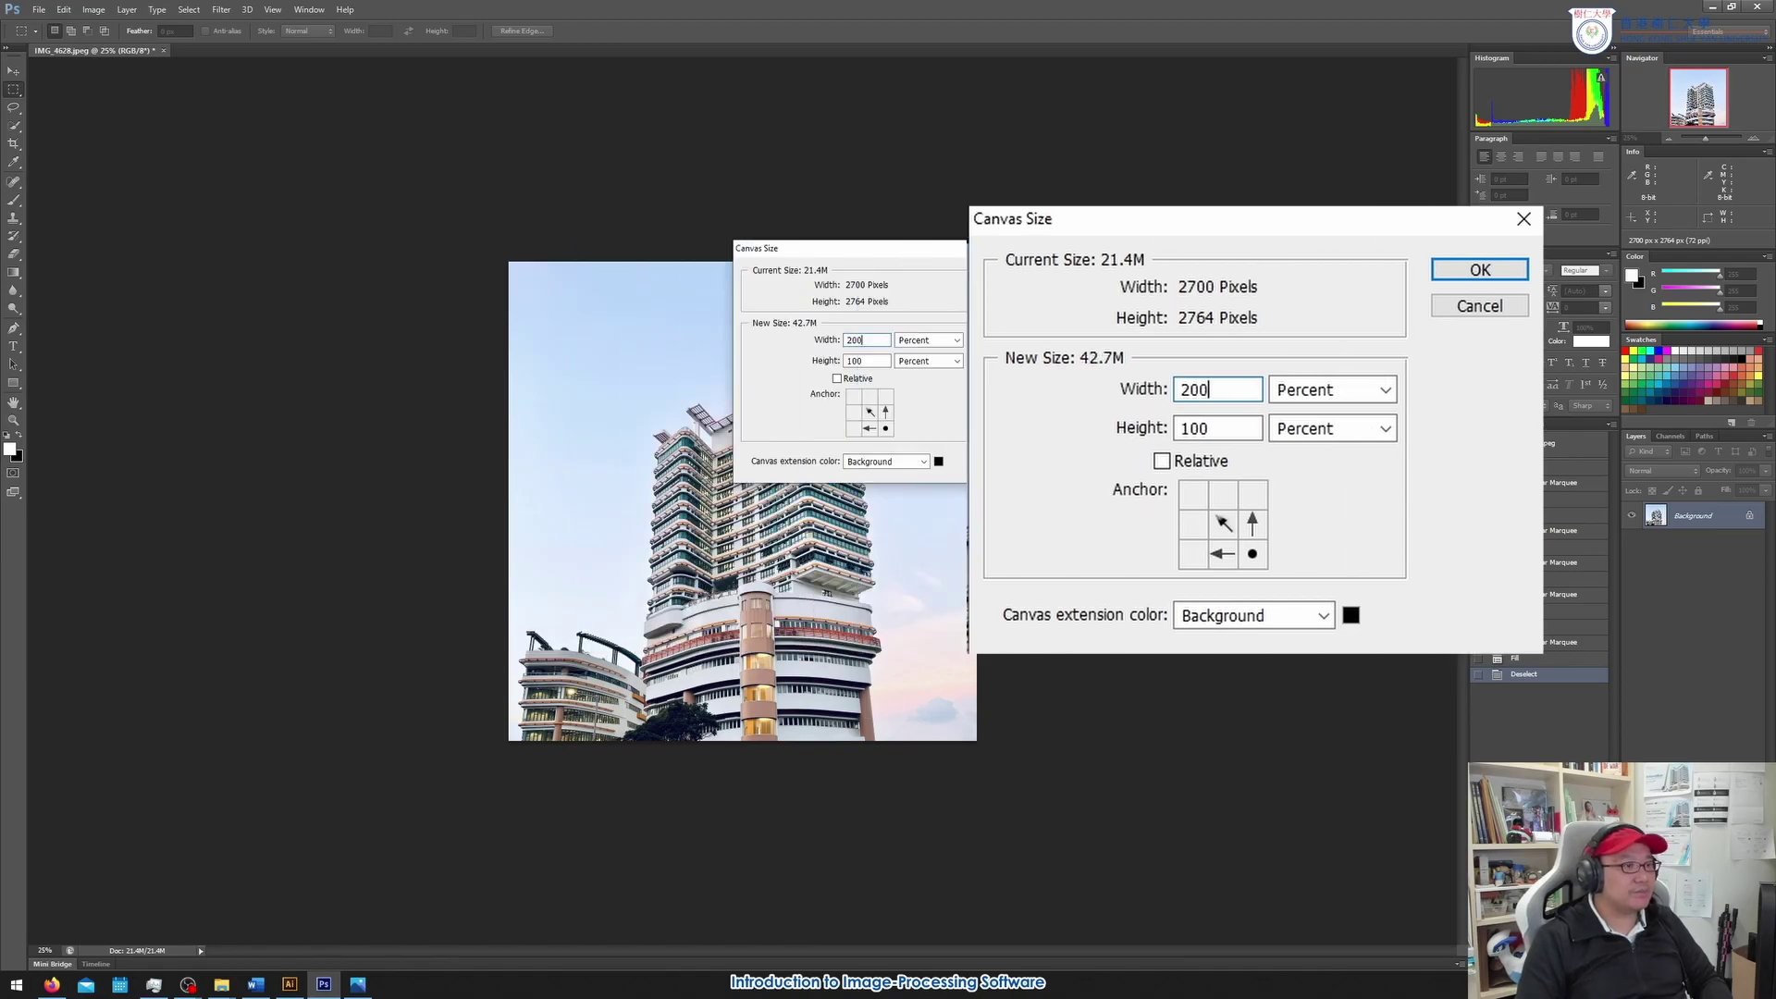
{"action": "left_click", "coordinate": [1006, 277]}
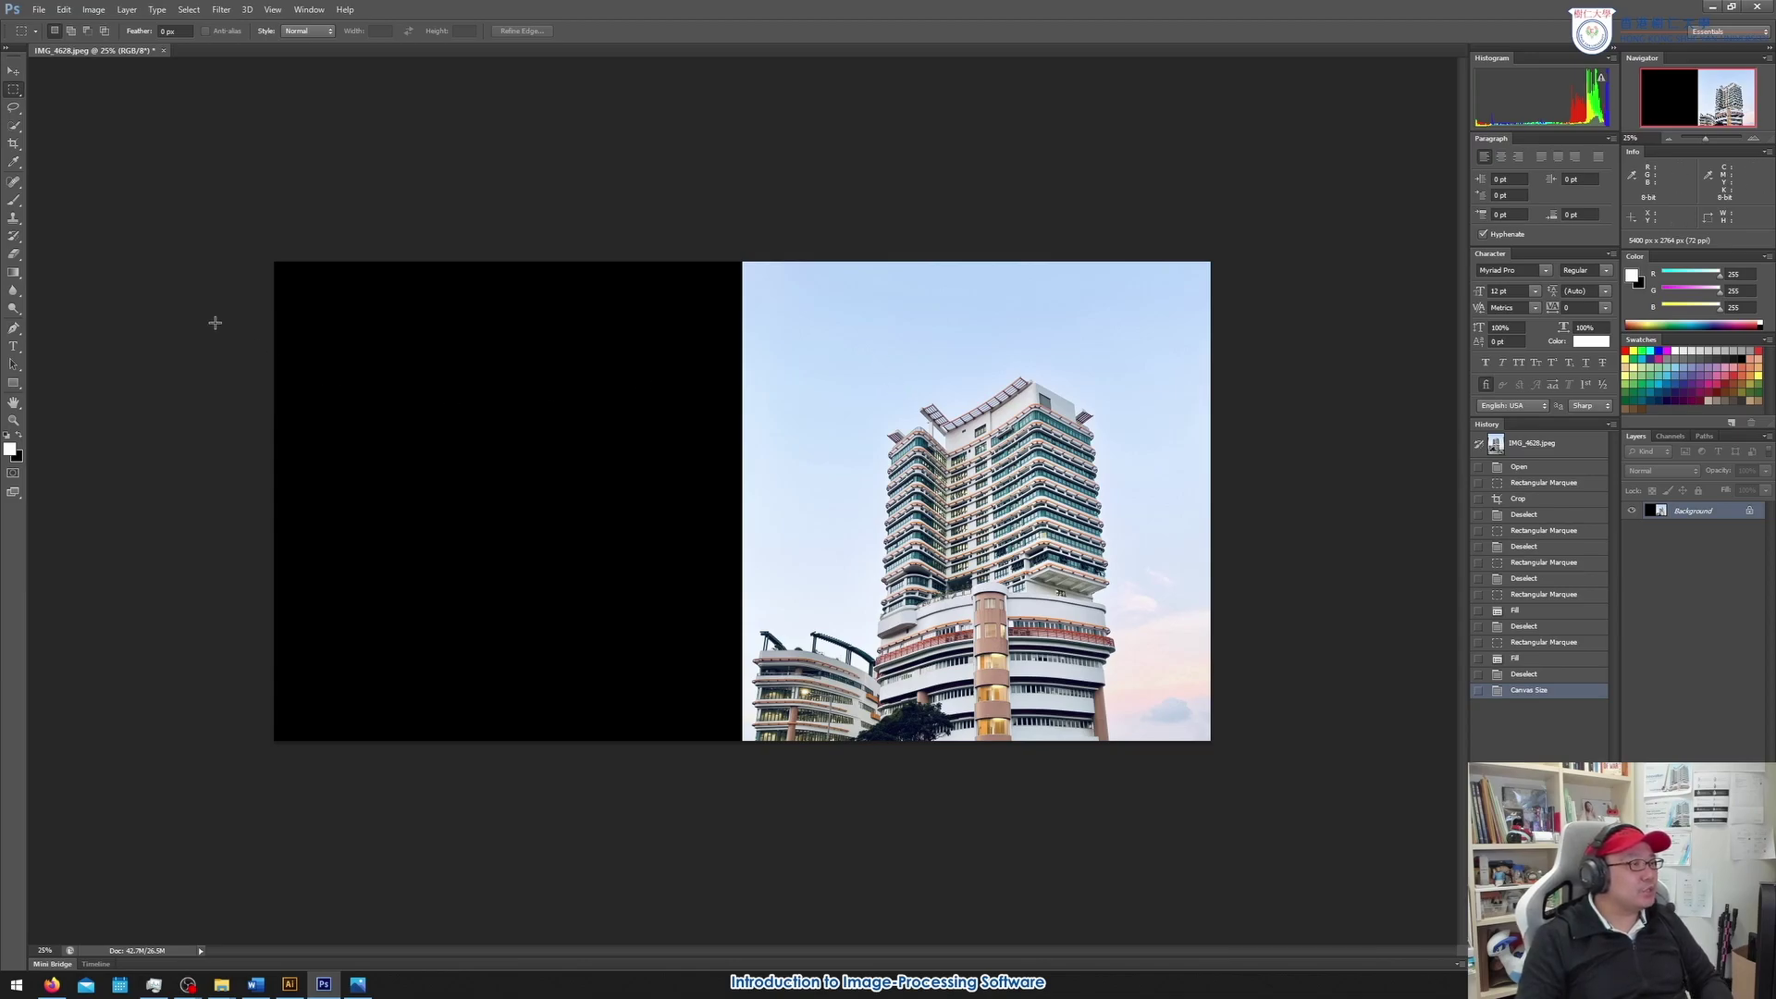
Select the black canvas extension with a rectangle of about 2700 x 2764 px and fill it with Content-Aware
{"action": "left_click_drag", "start_coordinate": [214, 219], "coordinate": [743, 819]}
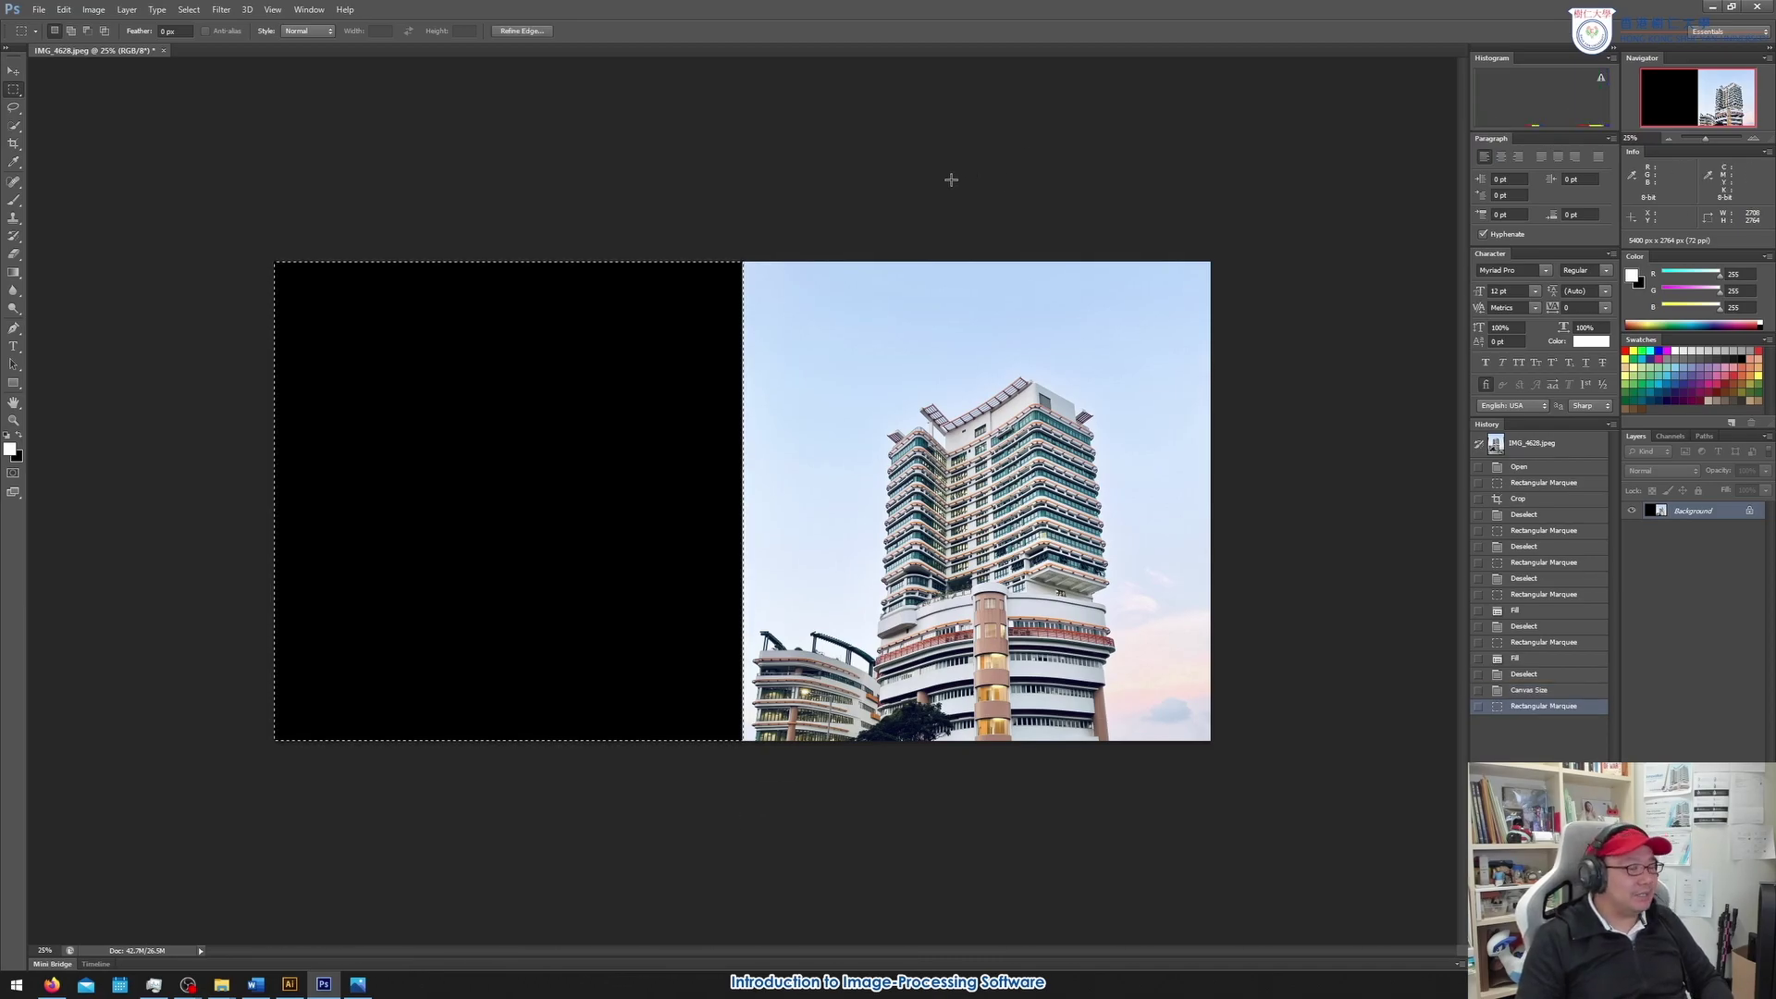
{"action": "key", "text": "shift+F5"}
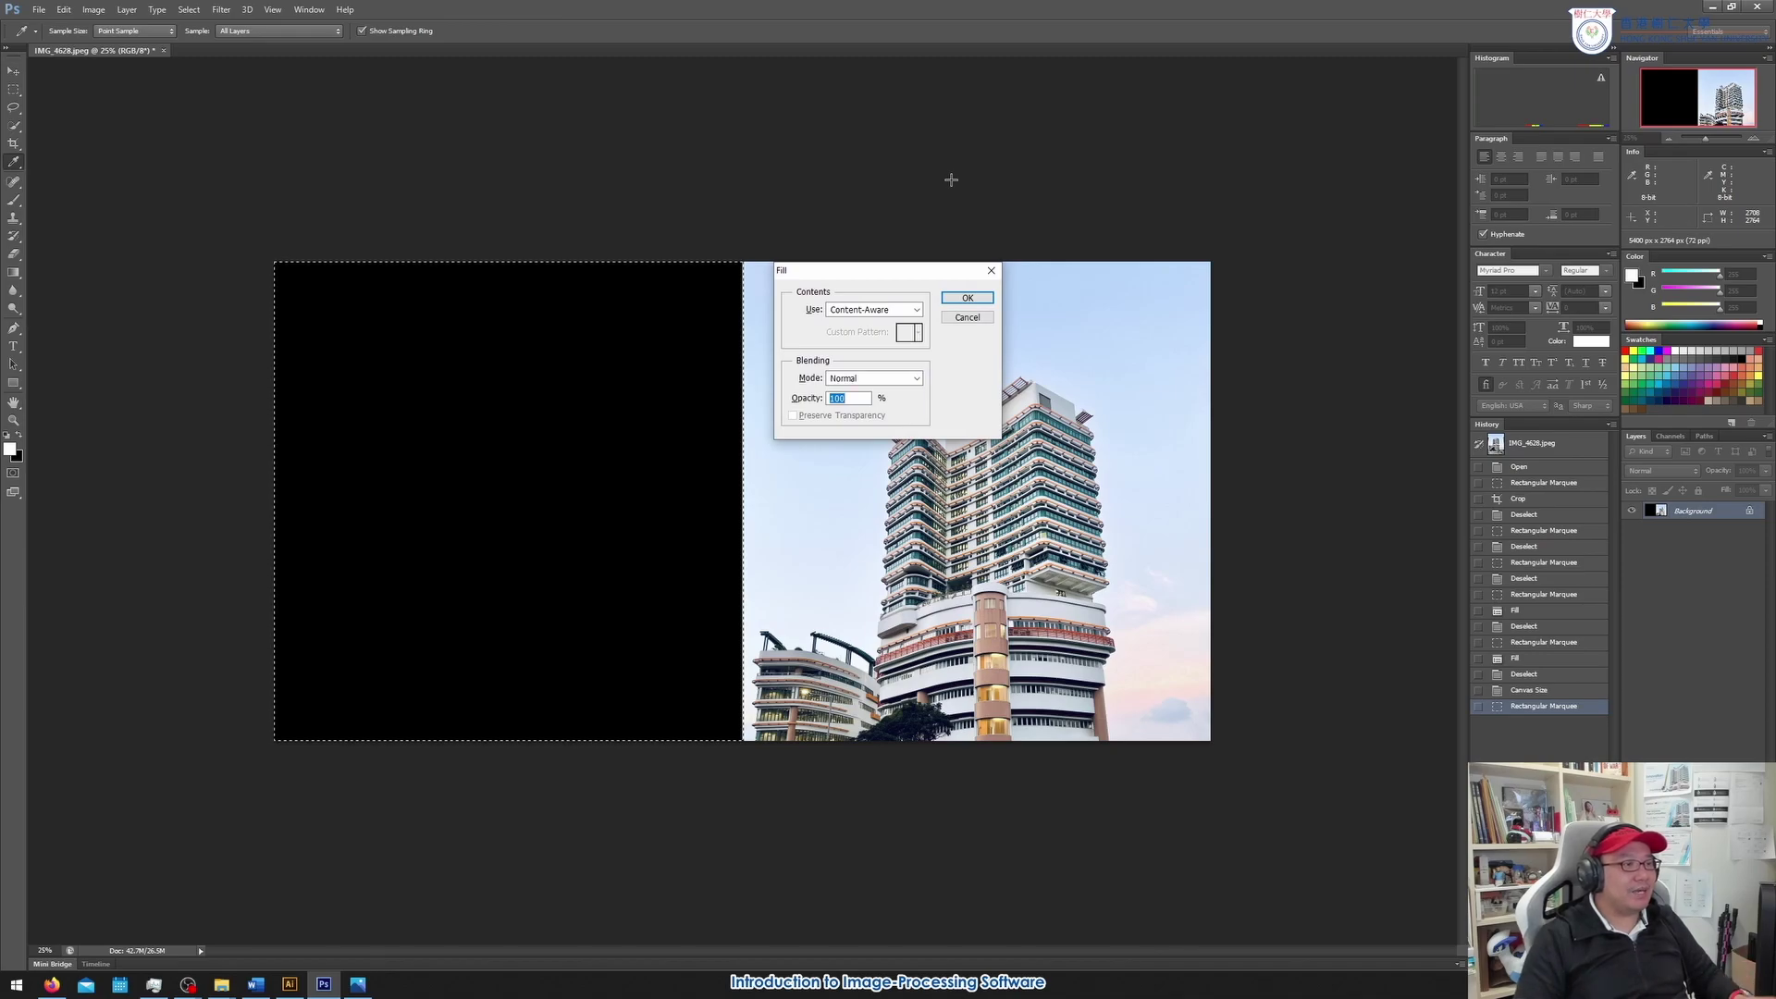
{"action": "left_click", "coordinate": [962, 298]}
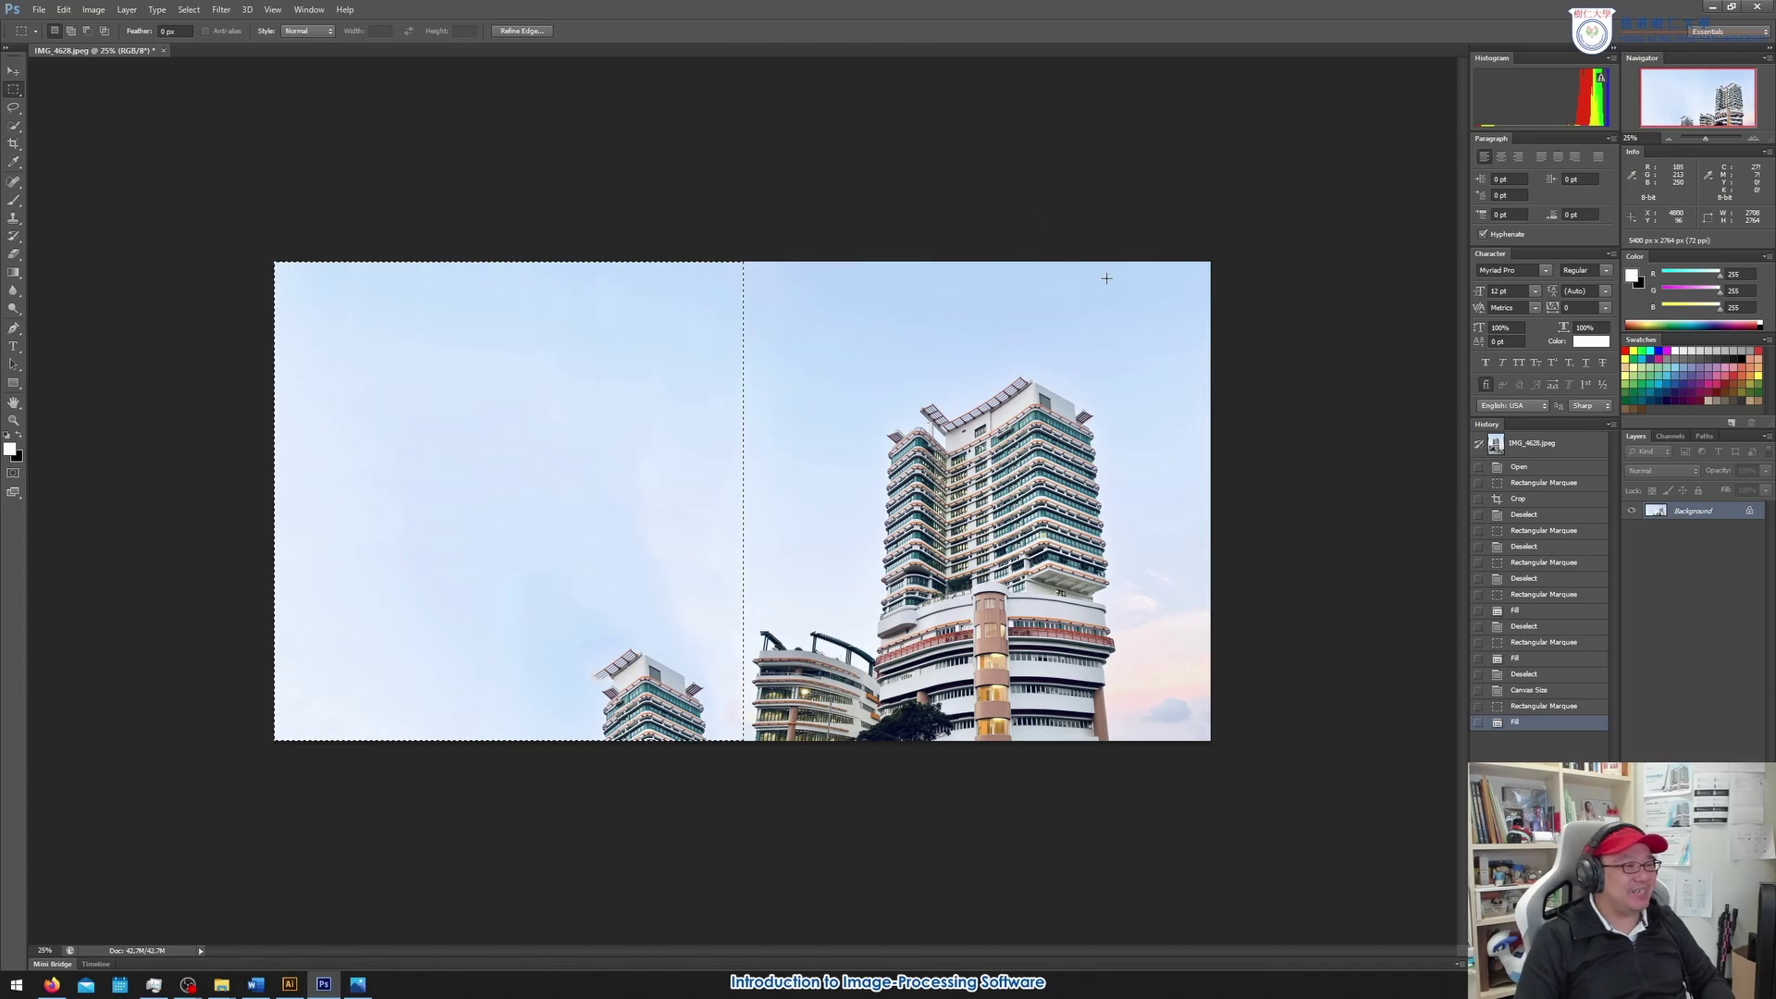
Select the duplicated tower top in the extended area with a rectangle of about 815 x 573 px and fill it with Content-Aware
{"action": "left_click", "coordinate": [1754, 139]}
{"action": "left_click", "coordinate": [1754, 139]}
{"action": "left_click", "coordinate": [1754, 139]}
{"action": "left_click", "coordinate": [1754, 139]}
{"action": "left_click_drag", "start_coordinate": [1691, 107], "coordinate": [1682, 123]}
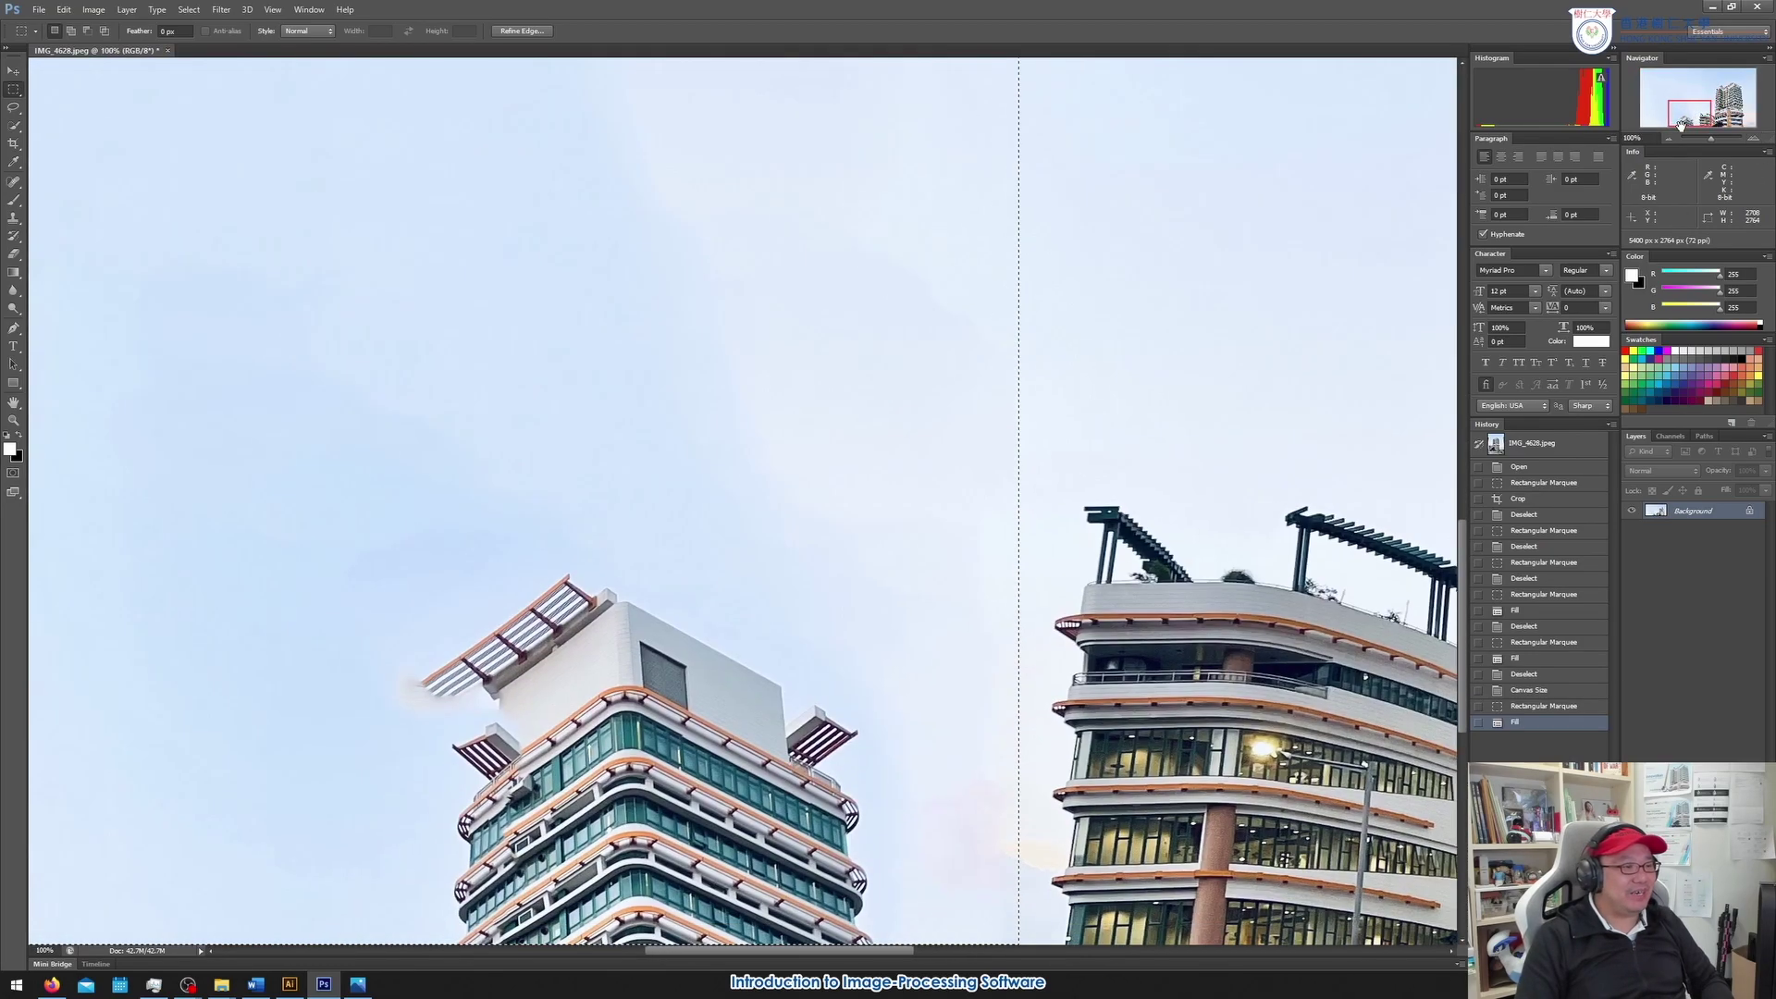
{"action": "left_click", "coordinate": [372, 535]}
{"action": "left_click_drag", "start_coordinate": [346, 548], "coordinate": [910, 788]}
{"action": "scroll", "coordinate": [996, 503], "scroll_direction": "up", "scroll_amount": 3}
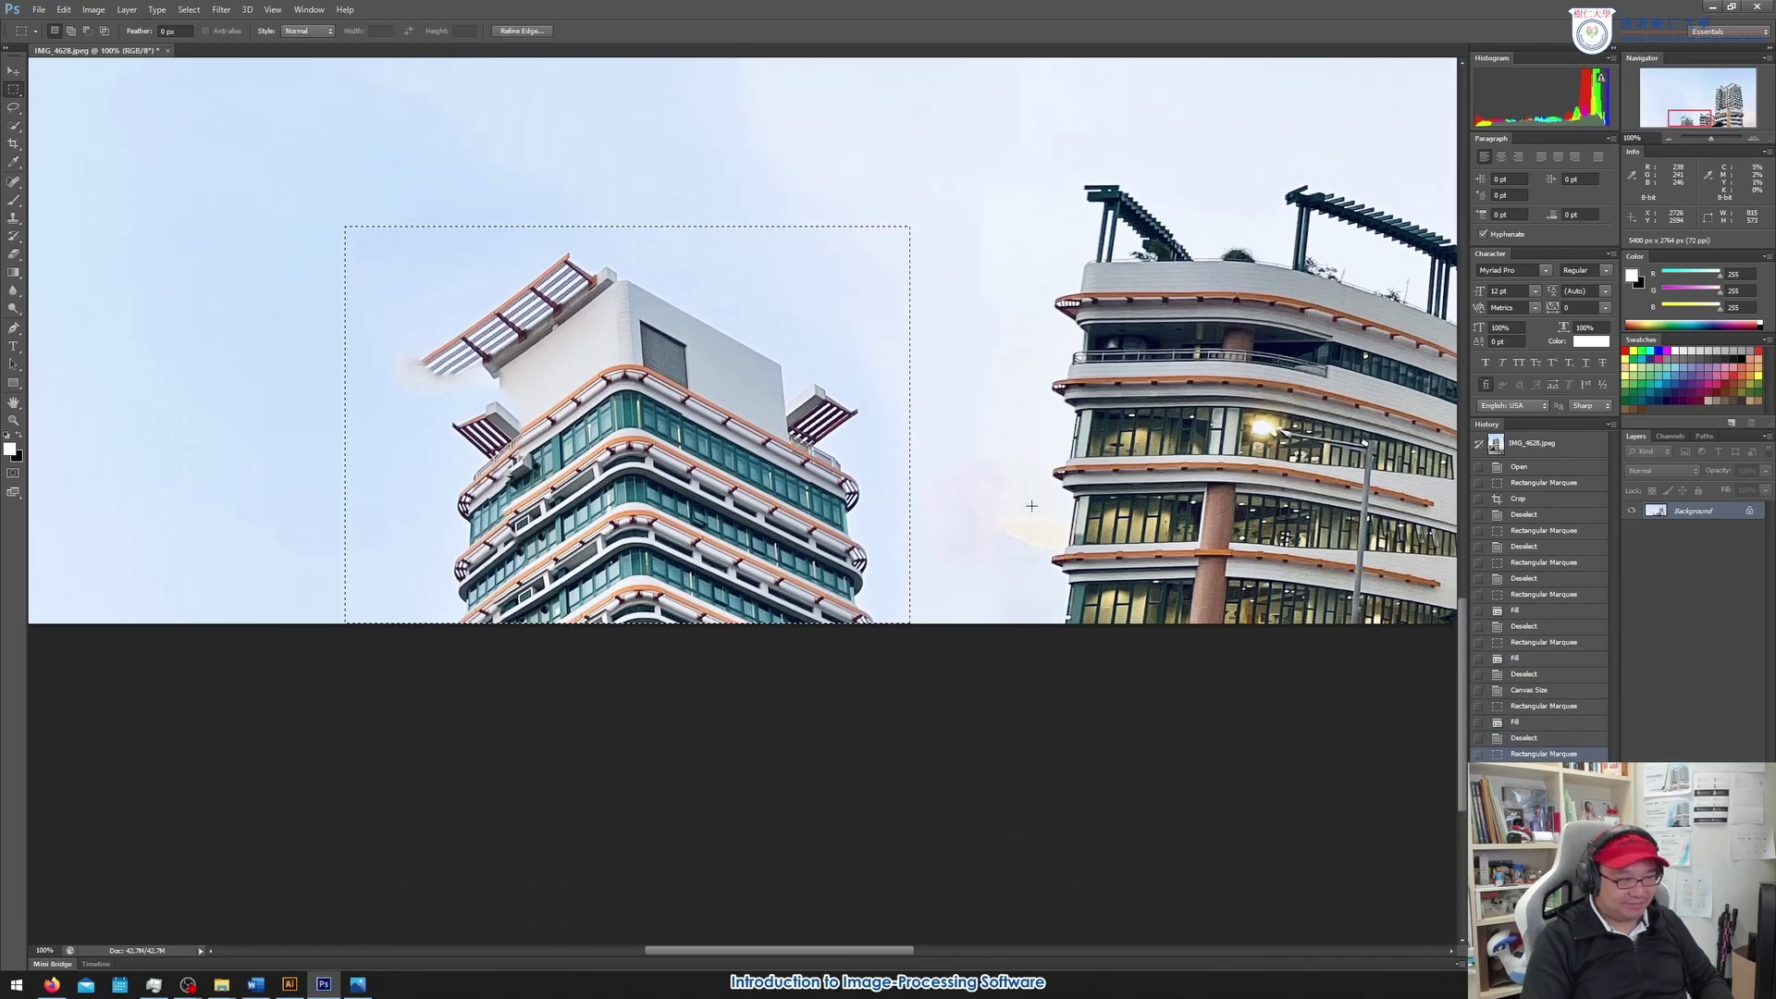
{"action": "key", "text": "shift+F5"}
{"action": "left_click", "coordinate": [968, 298]}
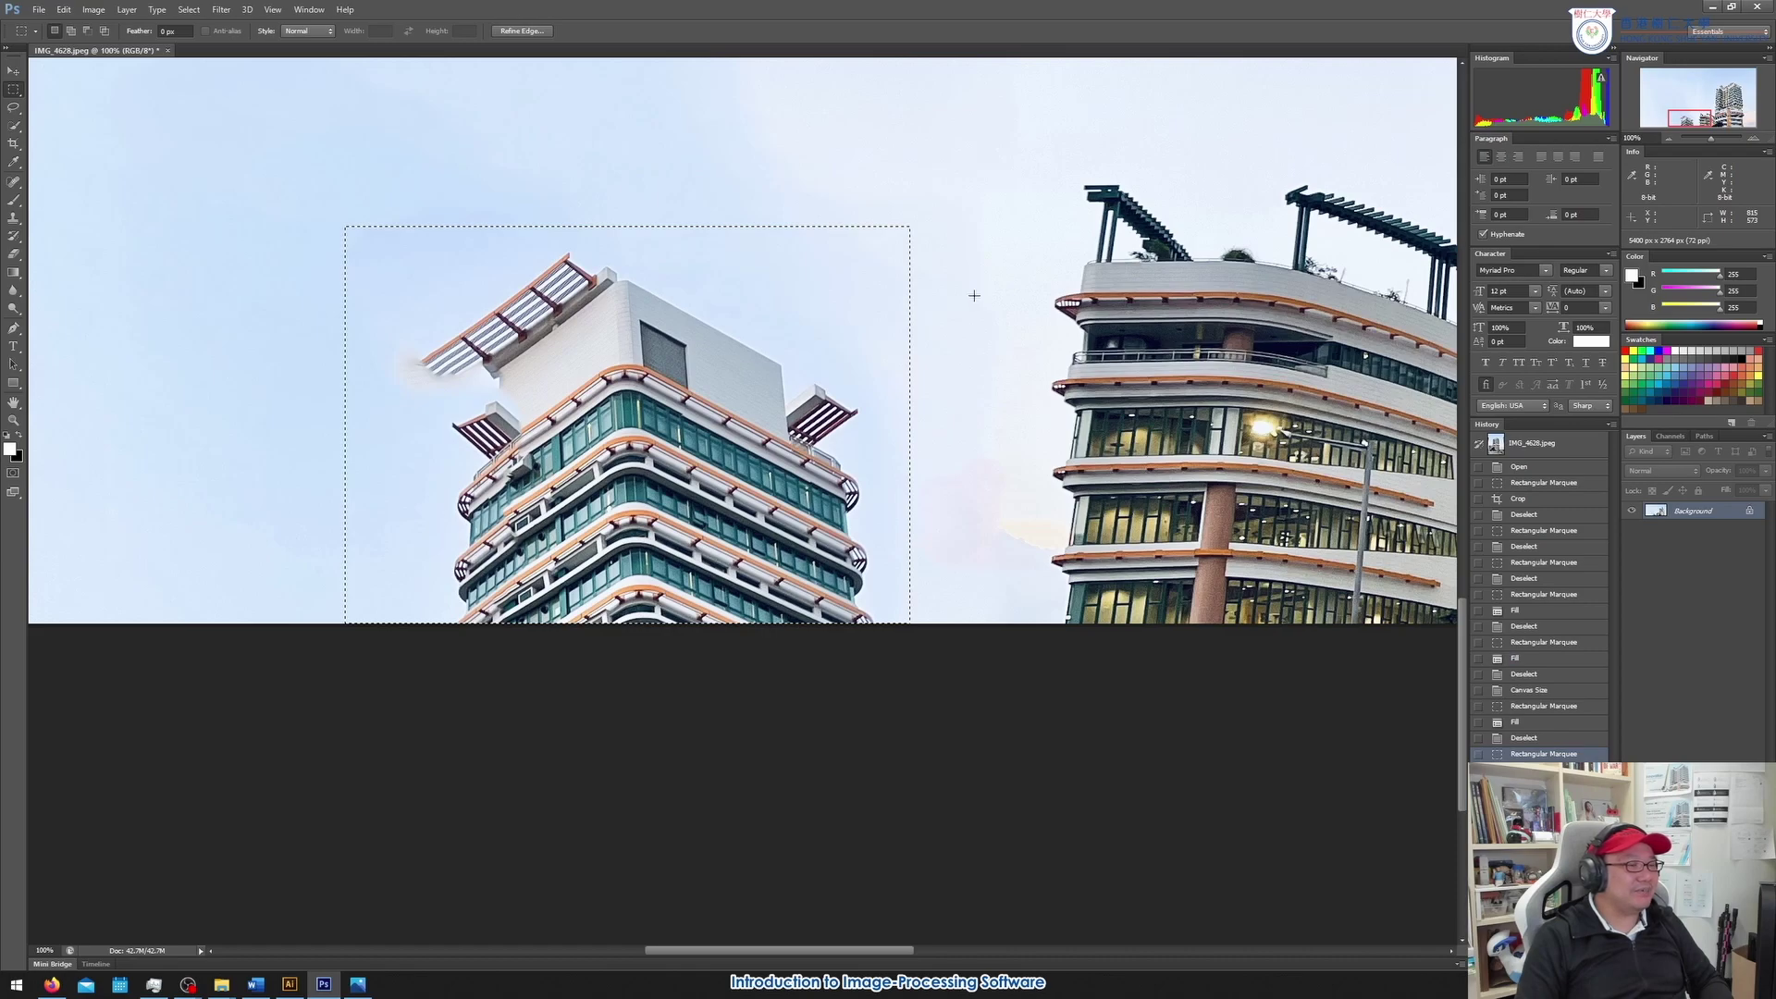
Check the full extended photo and clear the selection where the duplicated tower top was
{"action": "left_click", "coordinate": [1667, 137]}
{"action": "left_click", "coordinate": [1667, 137]}
{"action": "left_click", "coordinate": [1667, 137]}
{"action": "left_click", "coordinate": [1667, 137]}
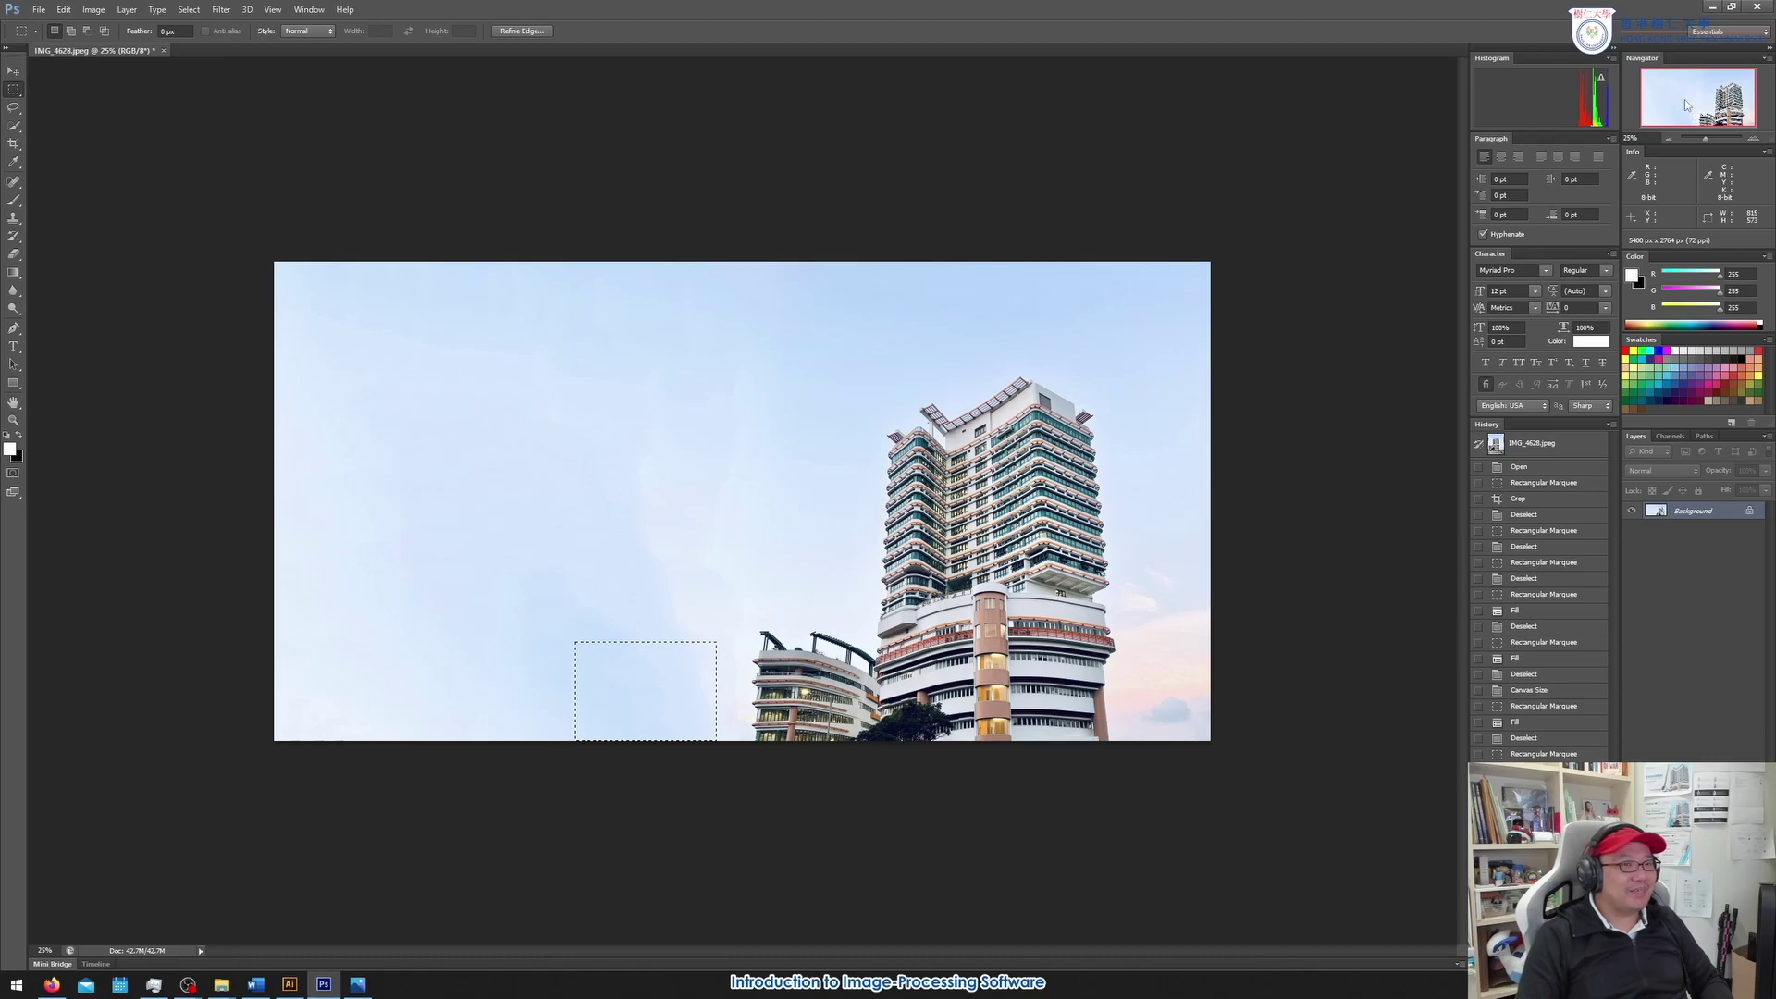
{"action": "left_click", "coordinate": [188, 9]}
{"action": "left_click", "coordinate": [204, 41]}
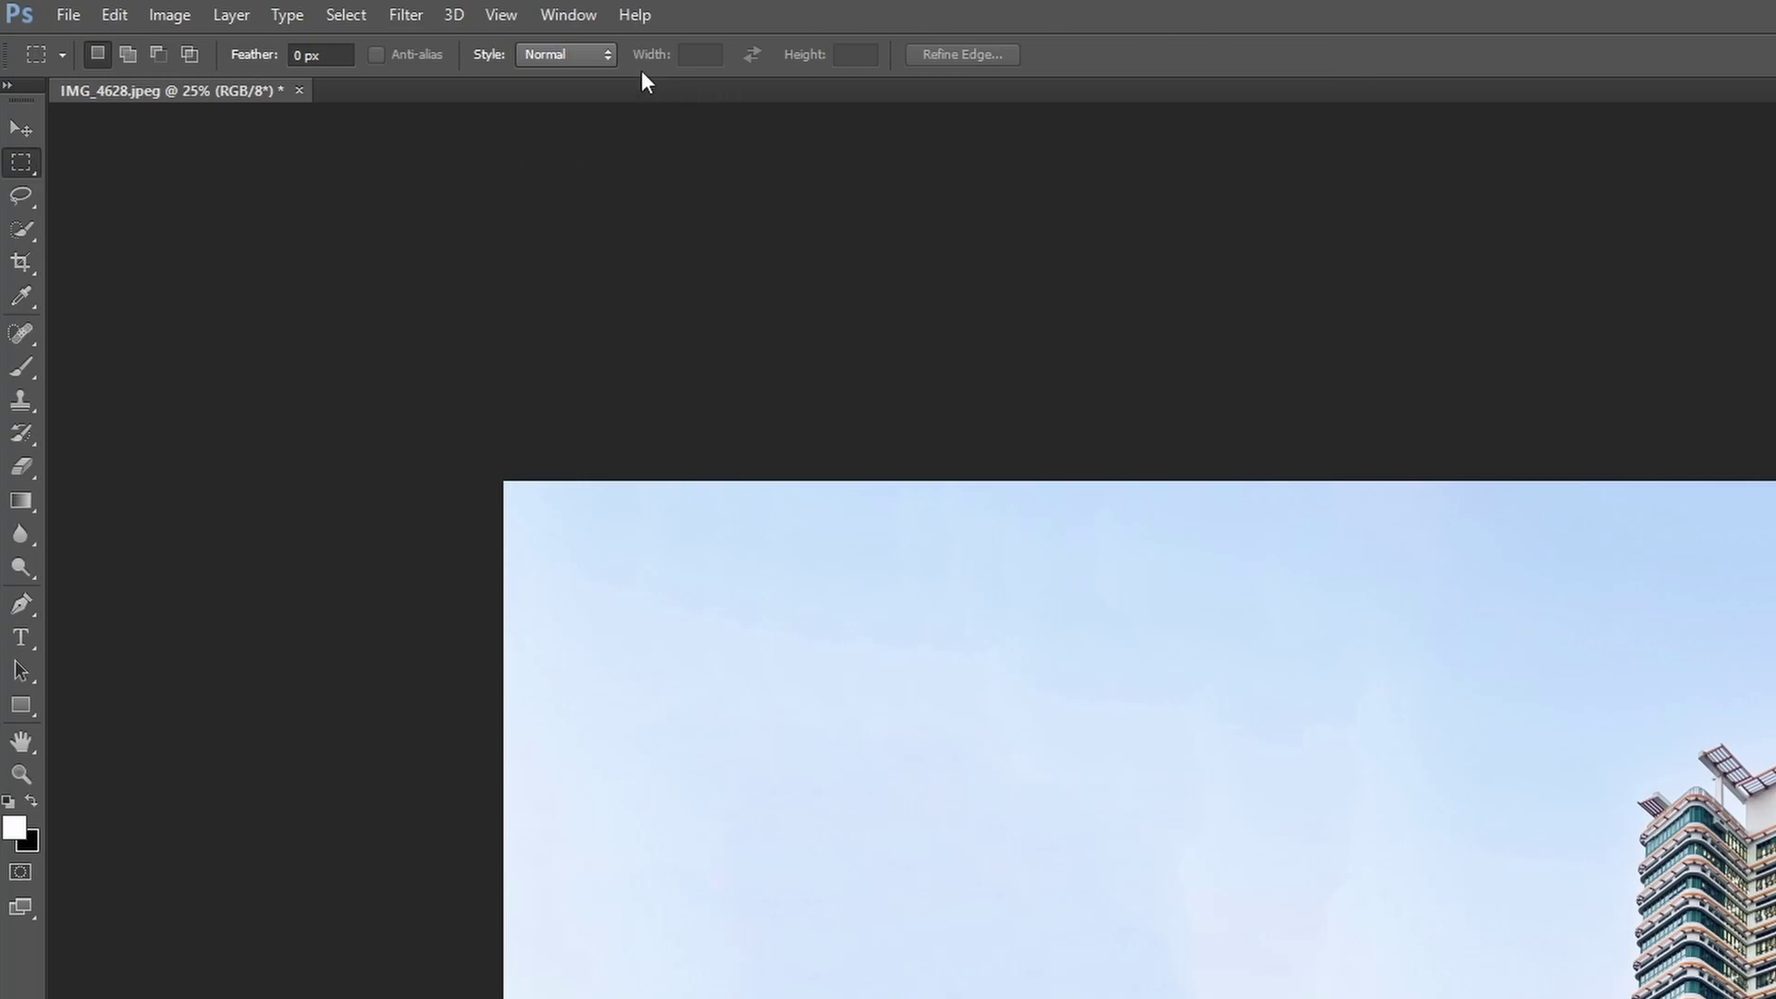
Constrain the Rectangular Marquee to a fixed ratio of 16 wide by 9 high
{"action": "left_click", "coordinate": [608, 56]}
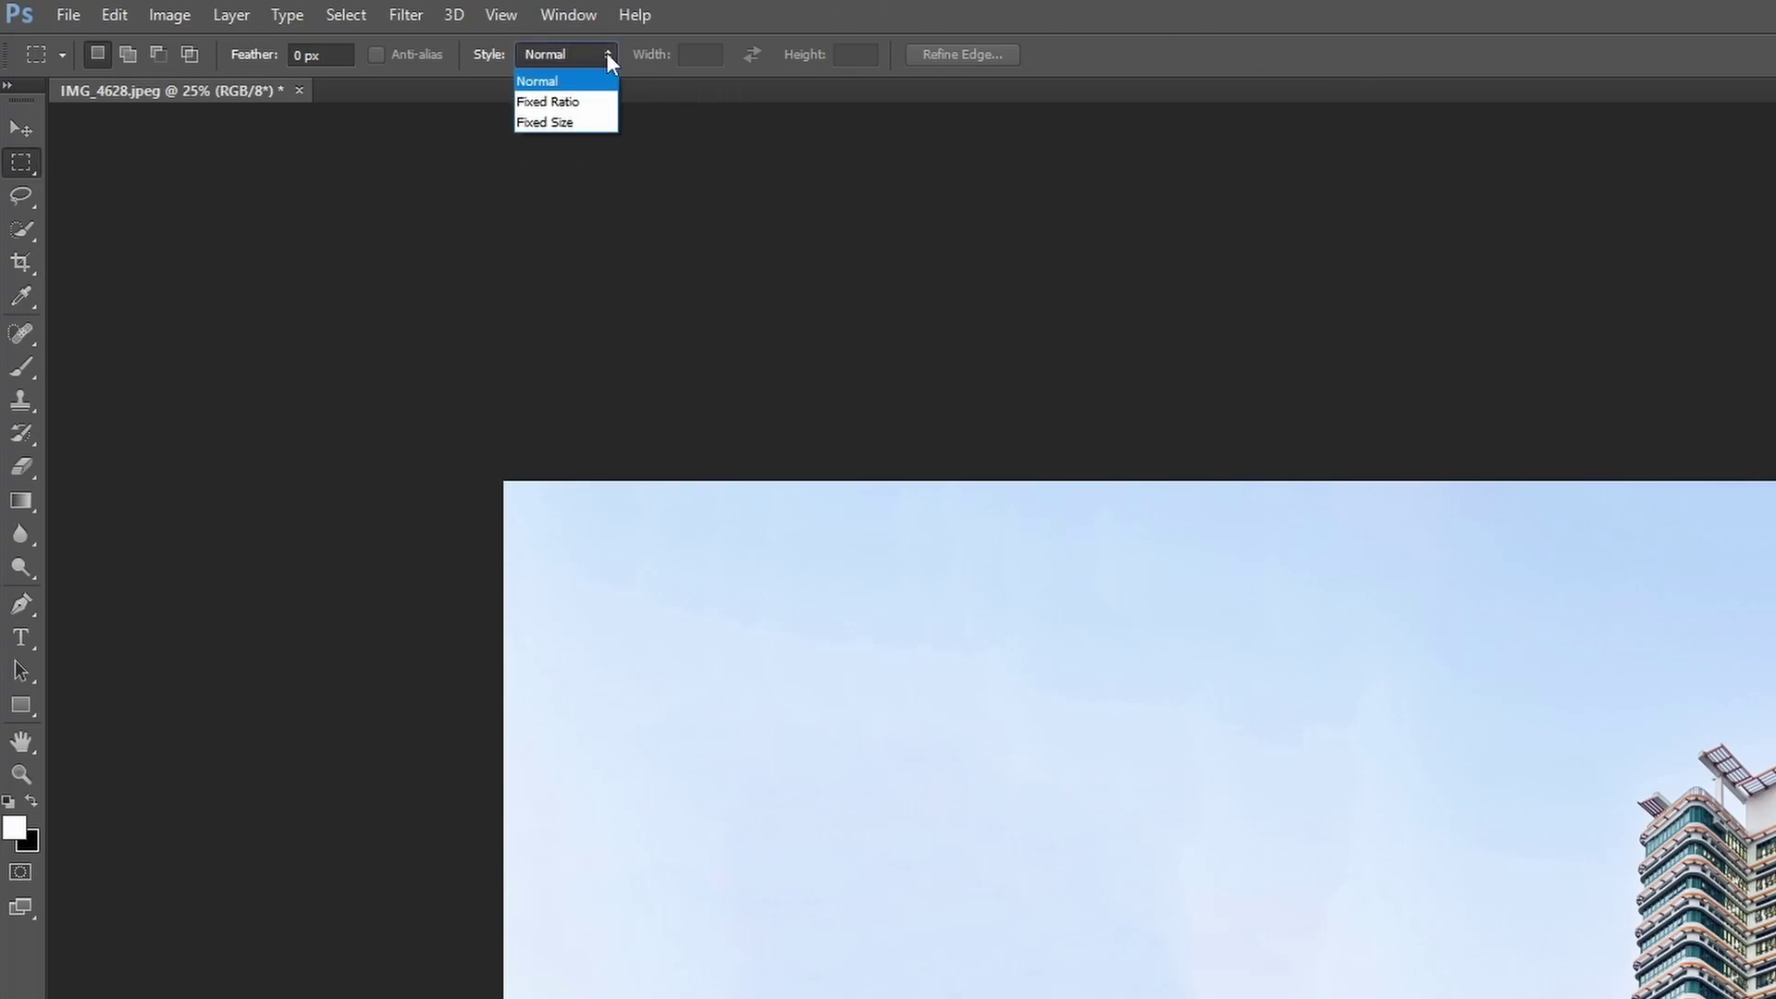
{"action": "left_click", "coordinate": [596, 104]}
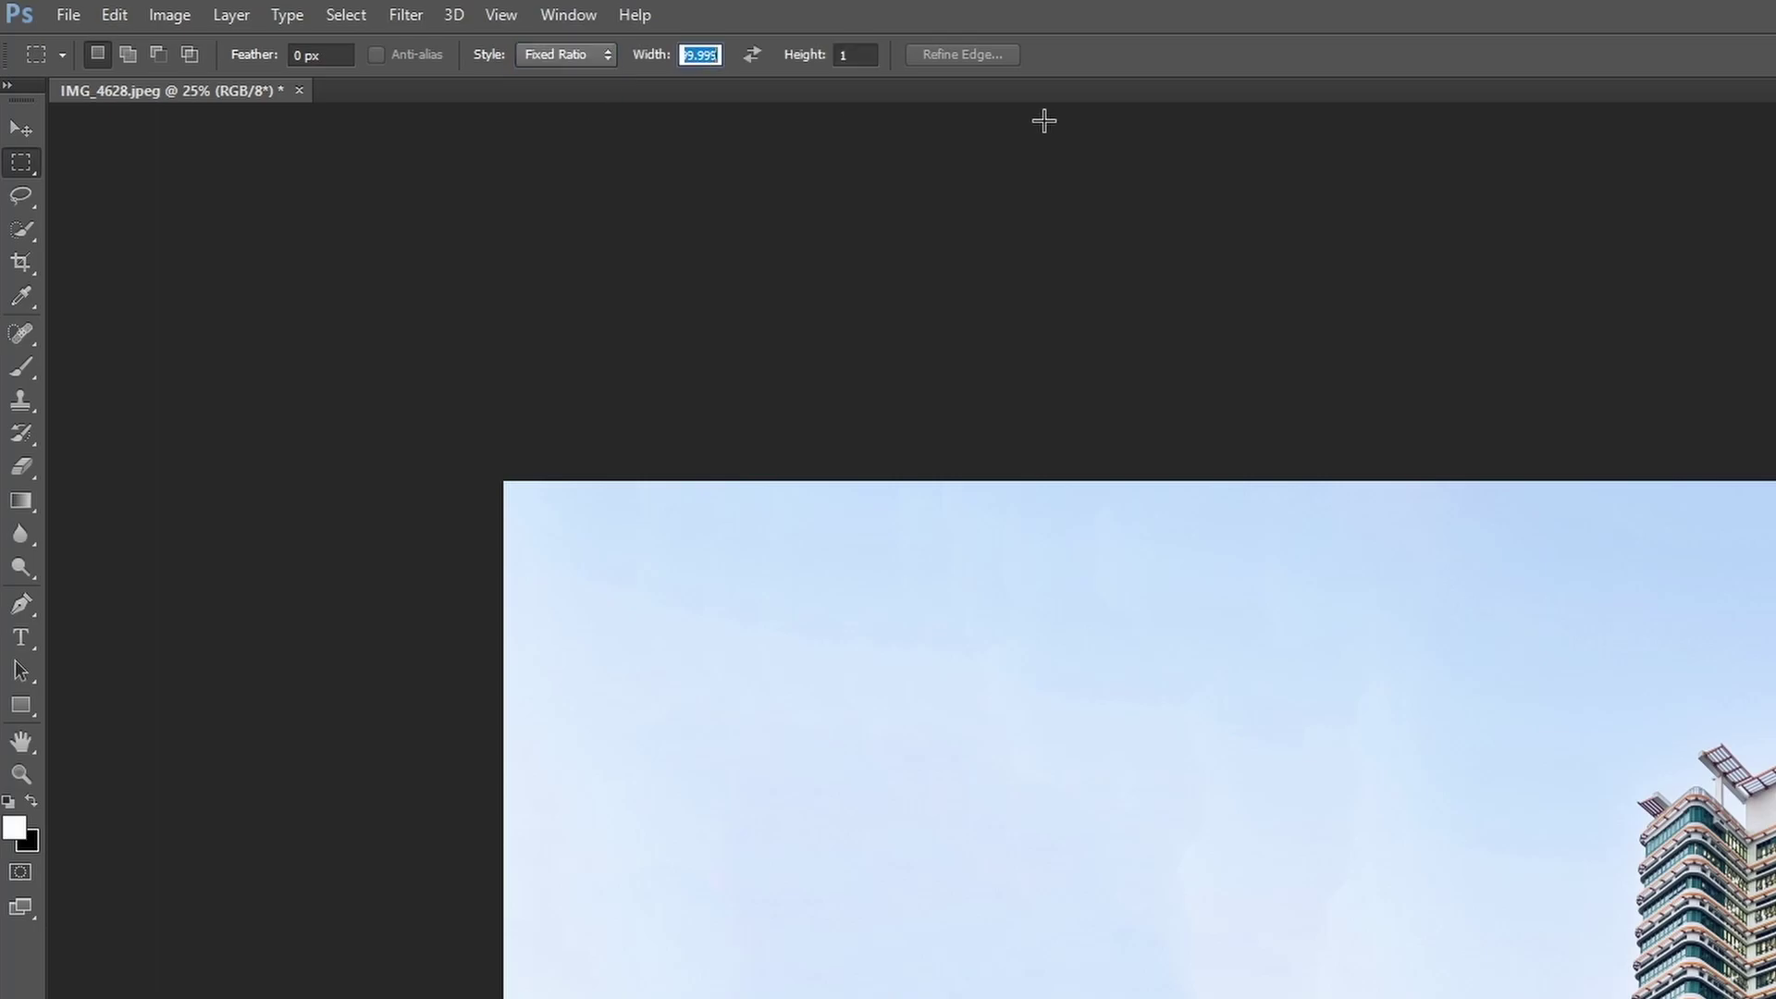
{"action": "type", "text": "16"}
{"action": "key", "text": "Tab"}
{"action": "type", "text": "9"}
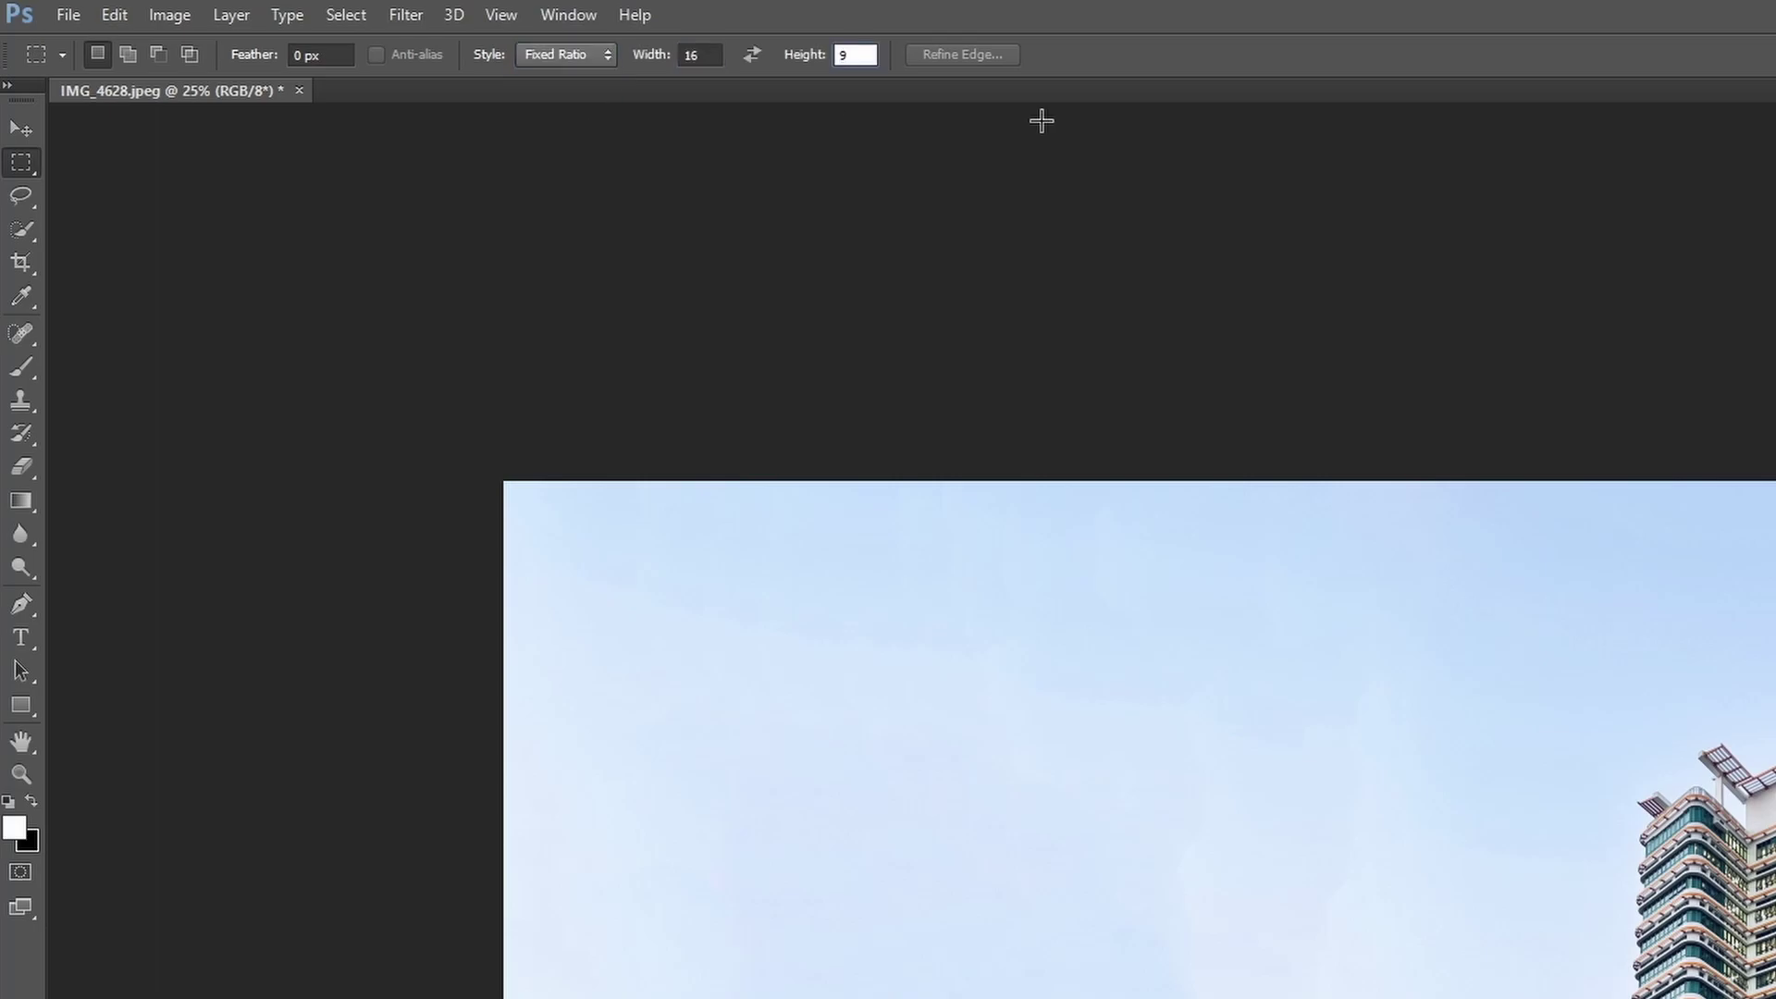
{"action": "key", "text": "shift+Tab"}
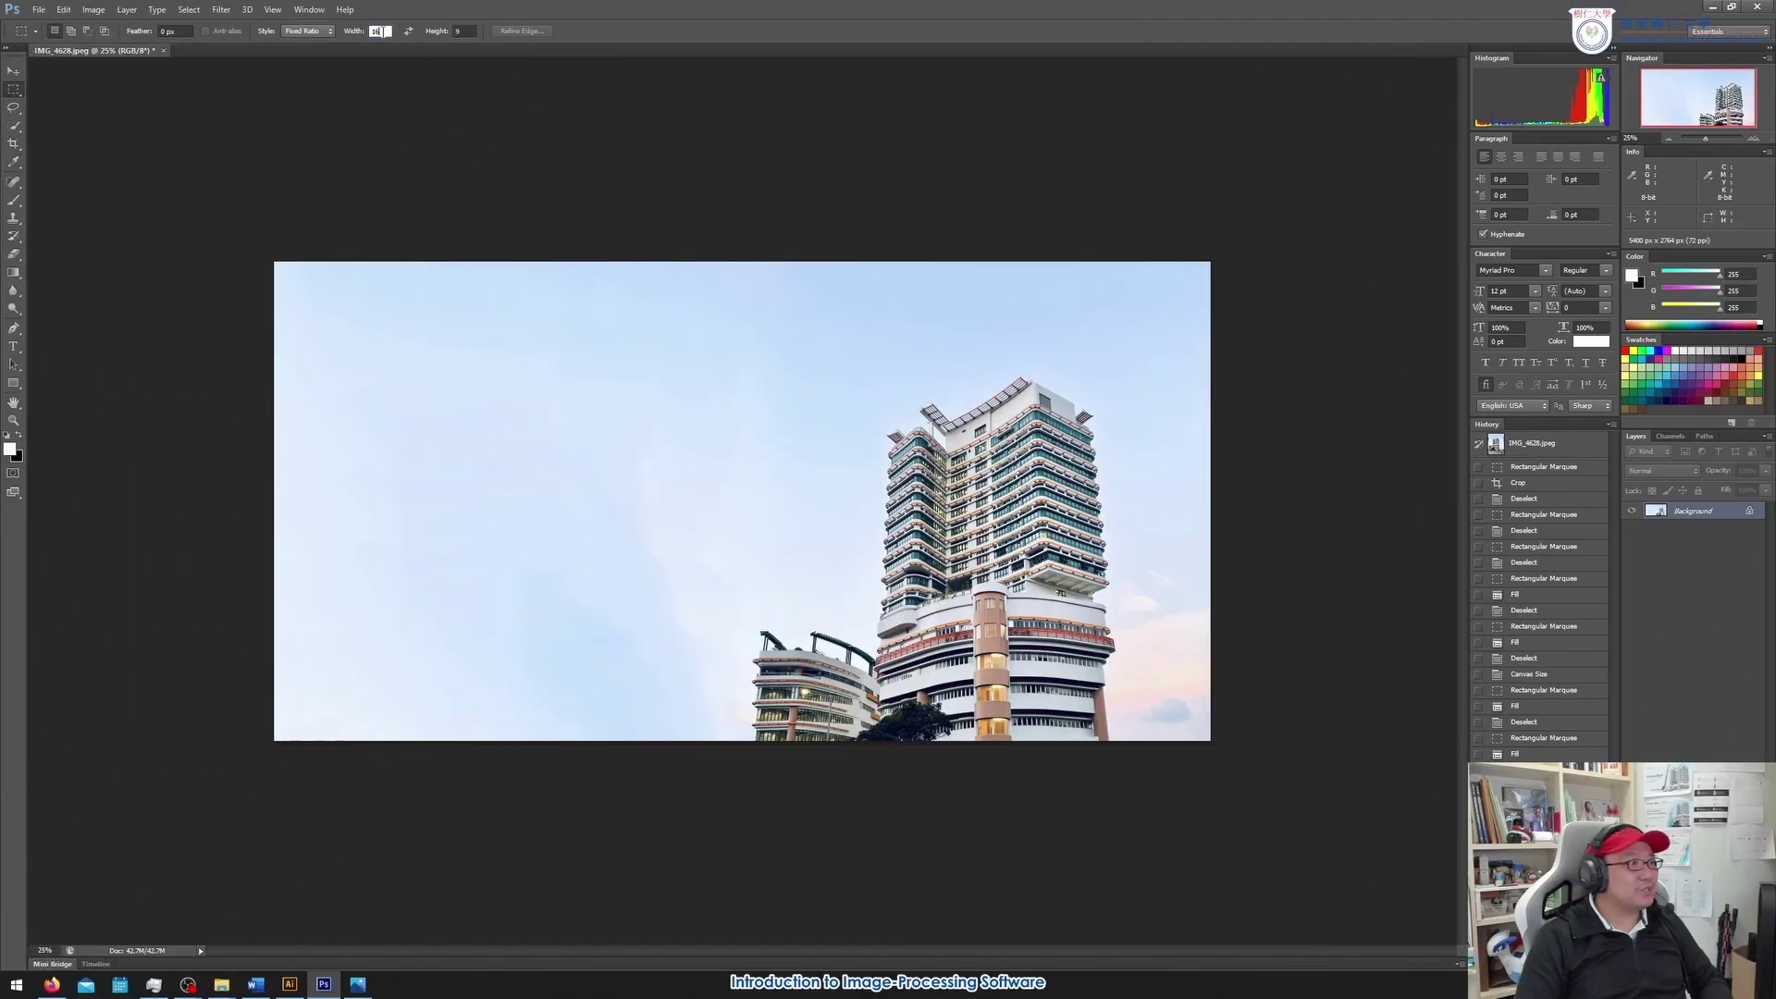
Crop the photo to a 16:9 selection of about 3984 x 2241 px around both buildings, and clear the selection
{"action": "left_click_drag", "start_coordinate": [348, 278], "coordinate": [1038, 692]}
{"action": "left_click_drag", "start_coordinate": [841, 483], "coordinate": [949, 559]}
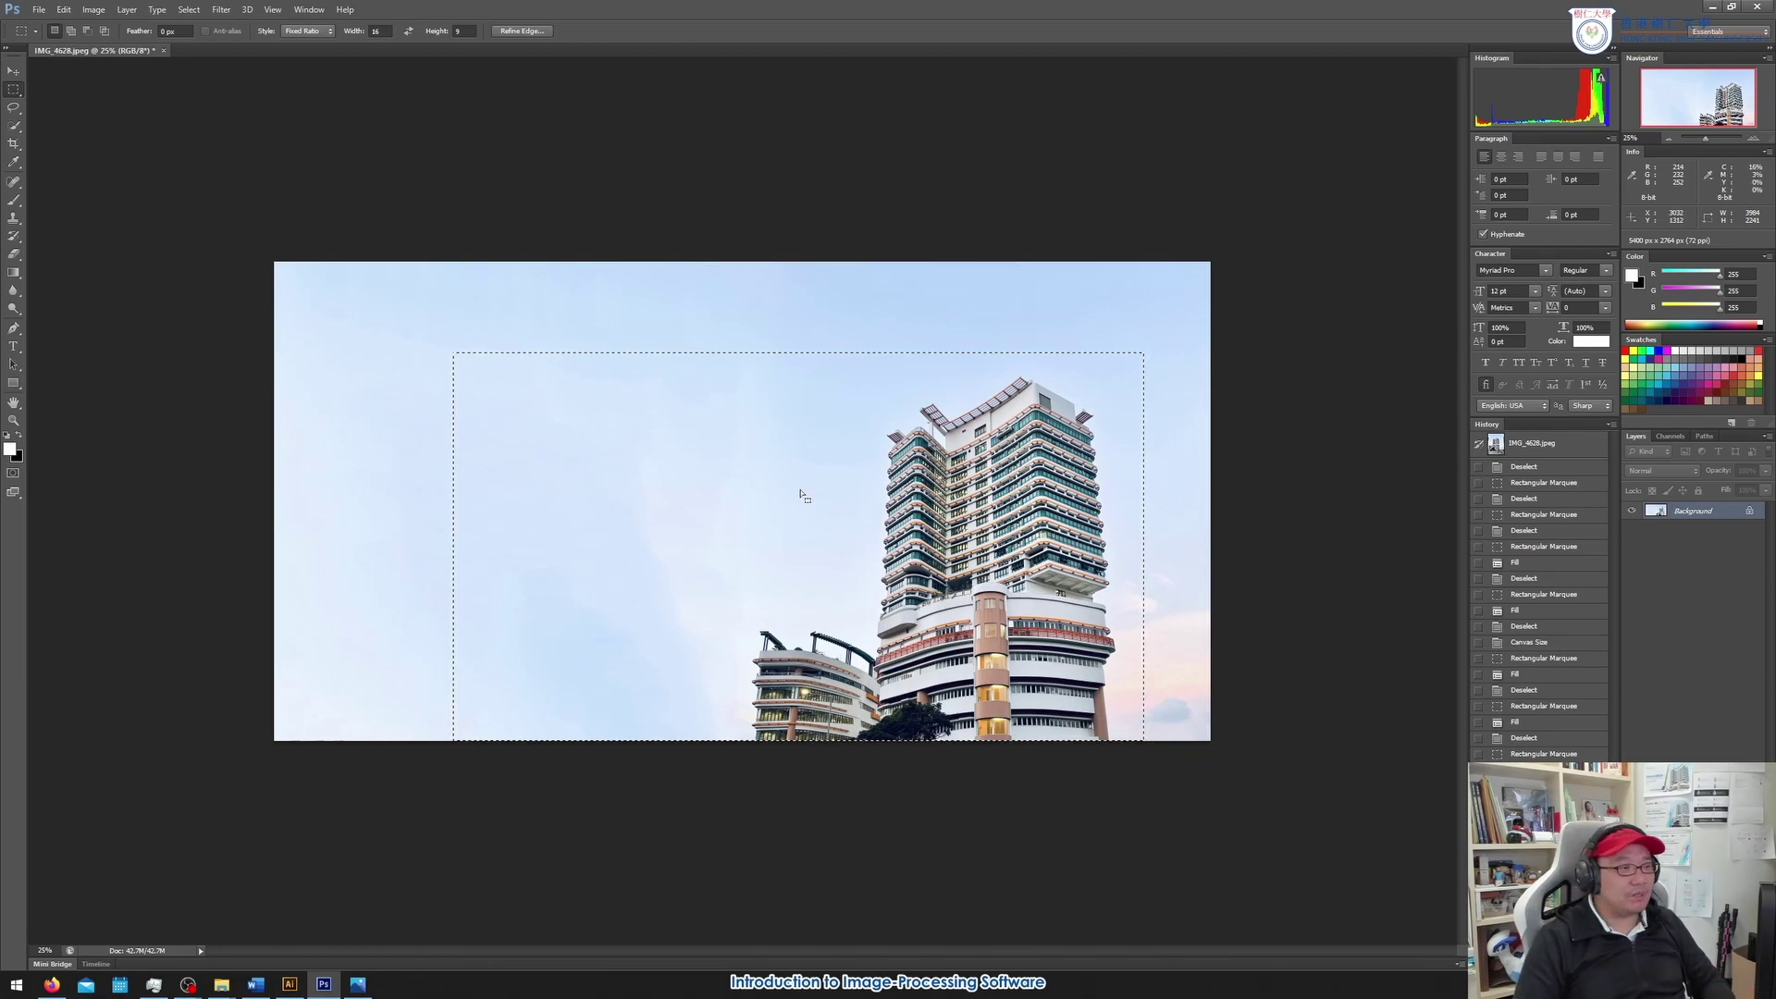
{"action": "left_click", "coordinate": [93, 9]}
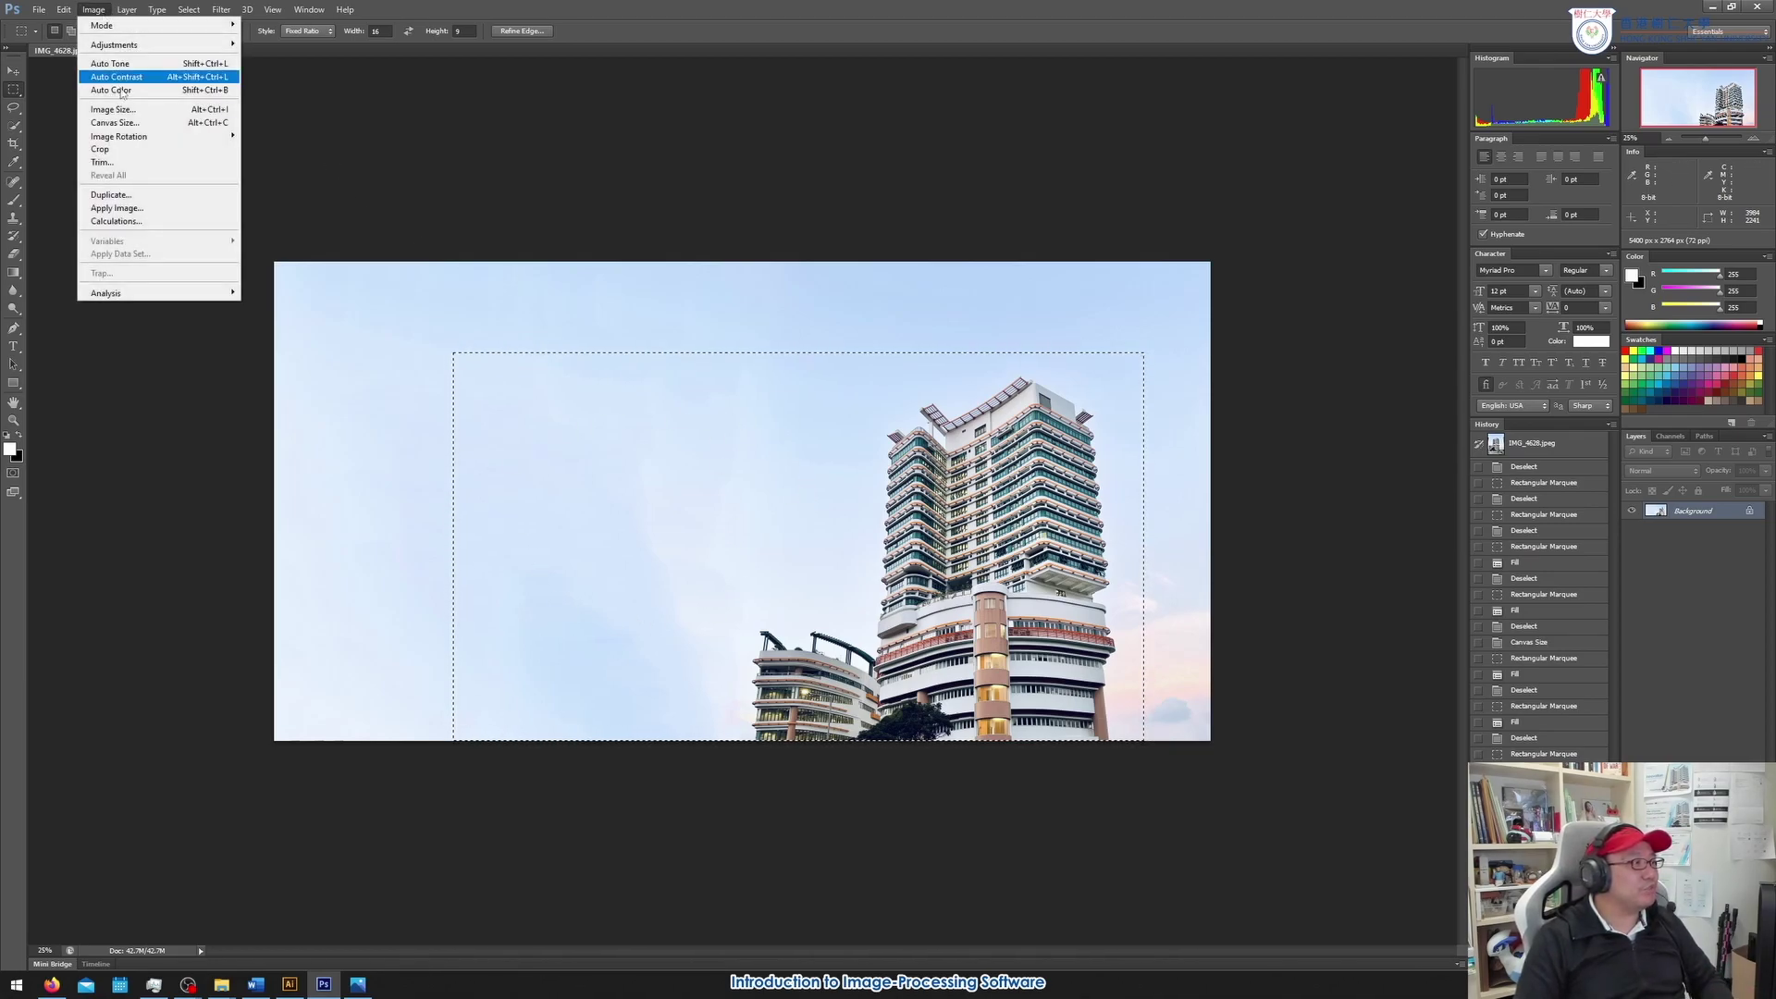
{"action": "left_click", "coordinate": [134, 152]}
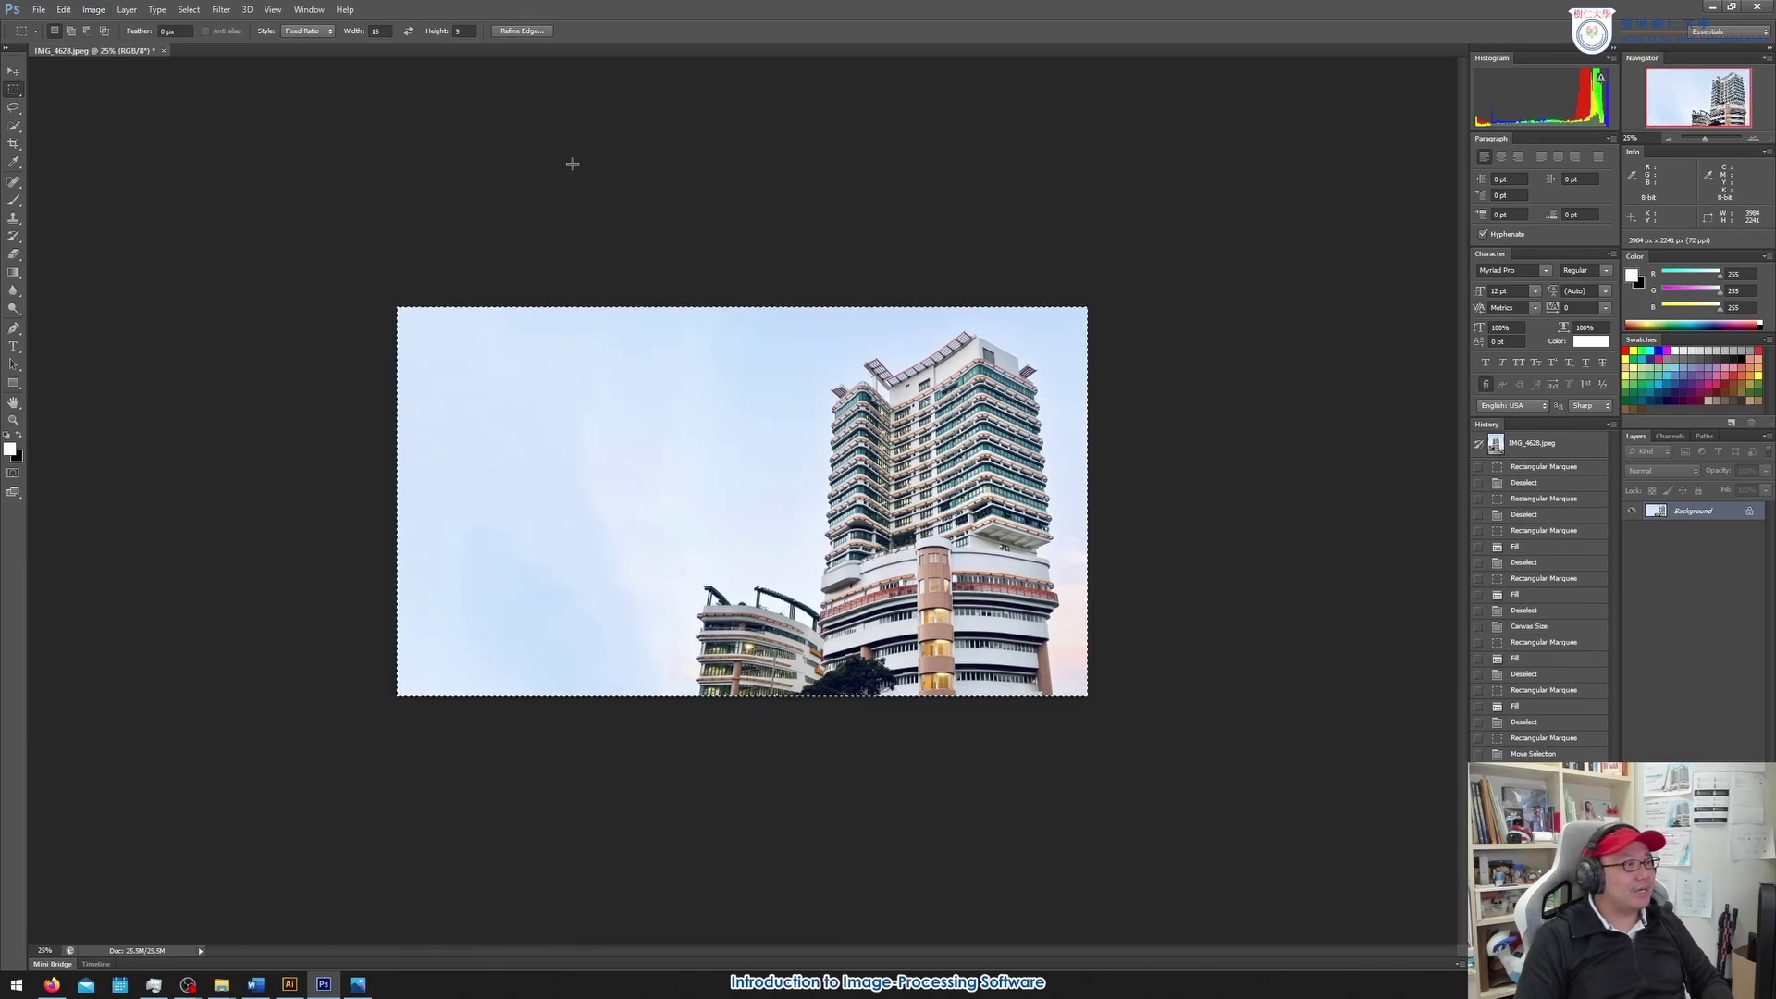
{"action": "left_click", "coordinate": [189, 10]}
{"action": "left_click", "coordinate": [213, 35]}
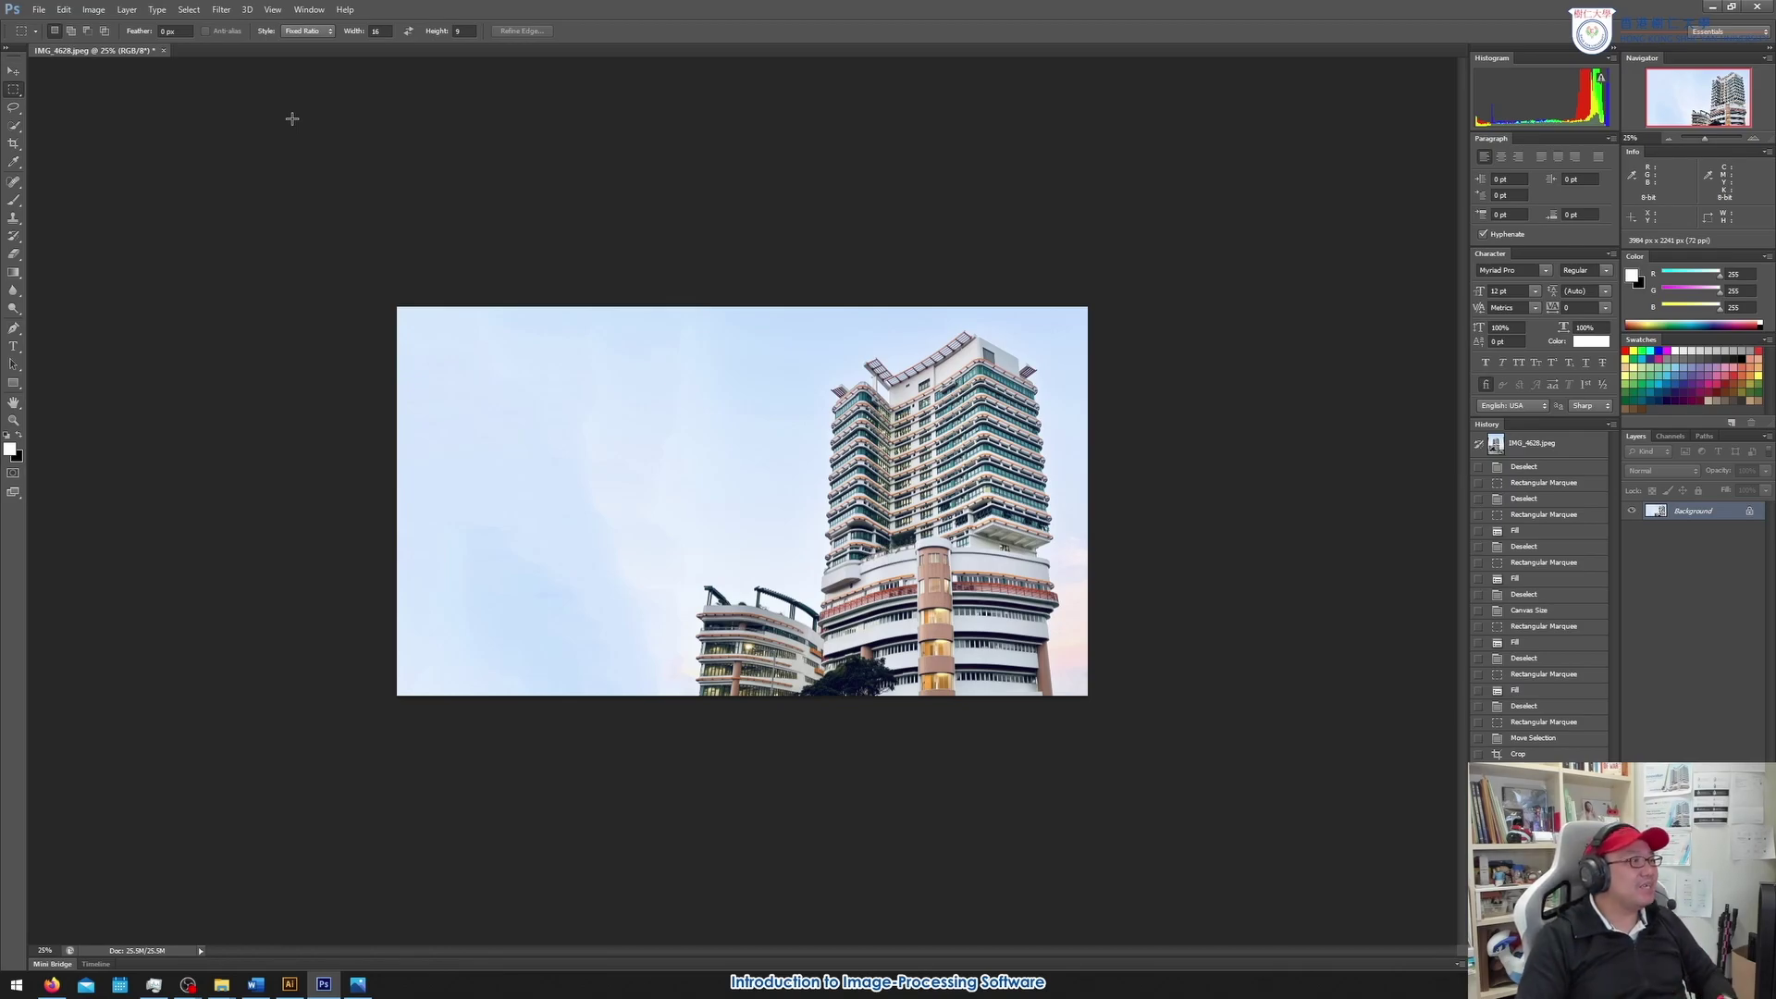
Save the cropped photo to the Desktop as a JPEG copy named SYU RC Wallpaper.jpg
{"action": "left_click", "coordinate": [39, 10]}
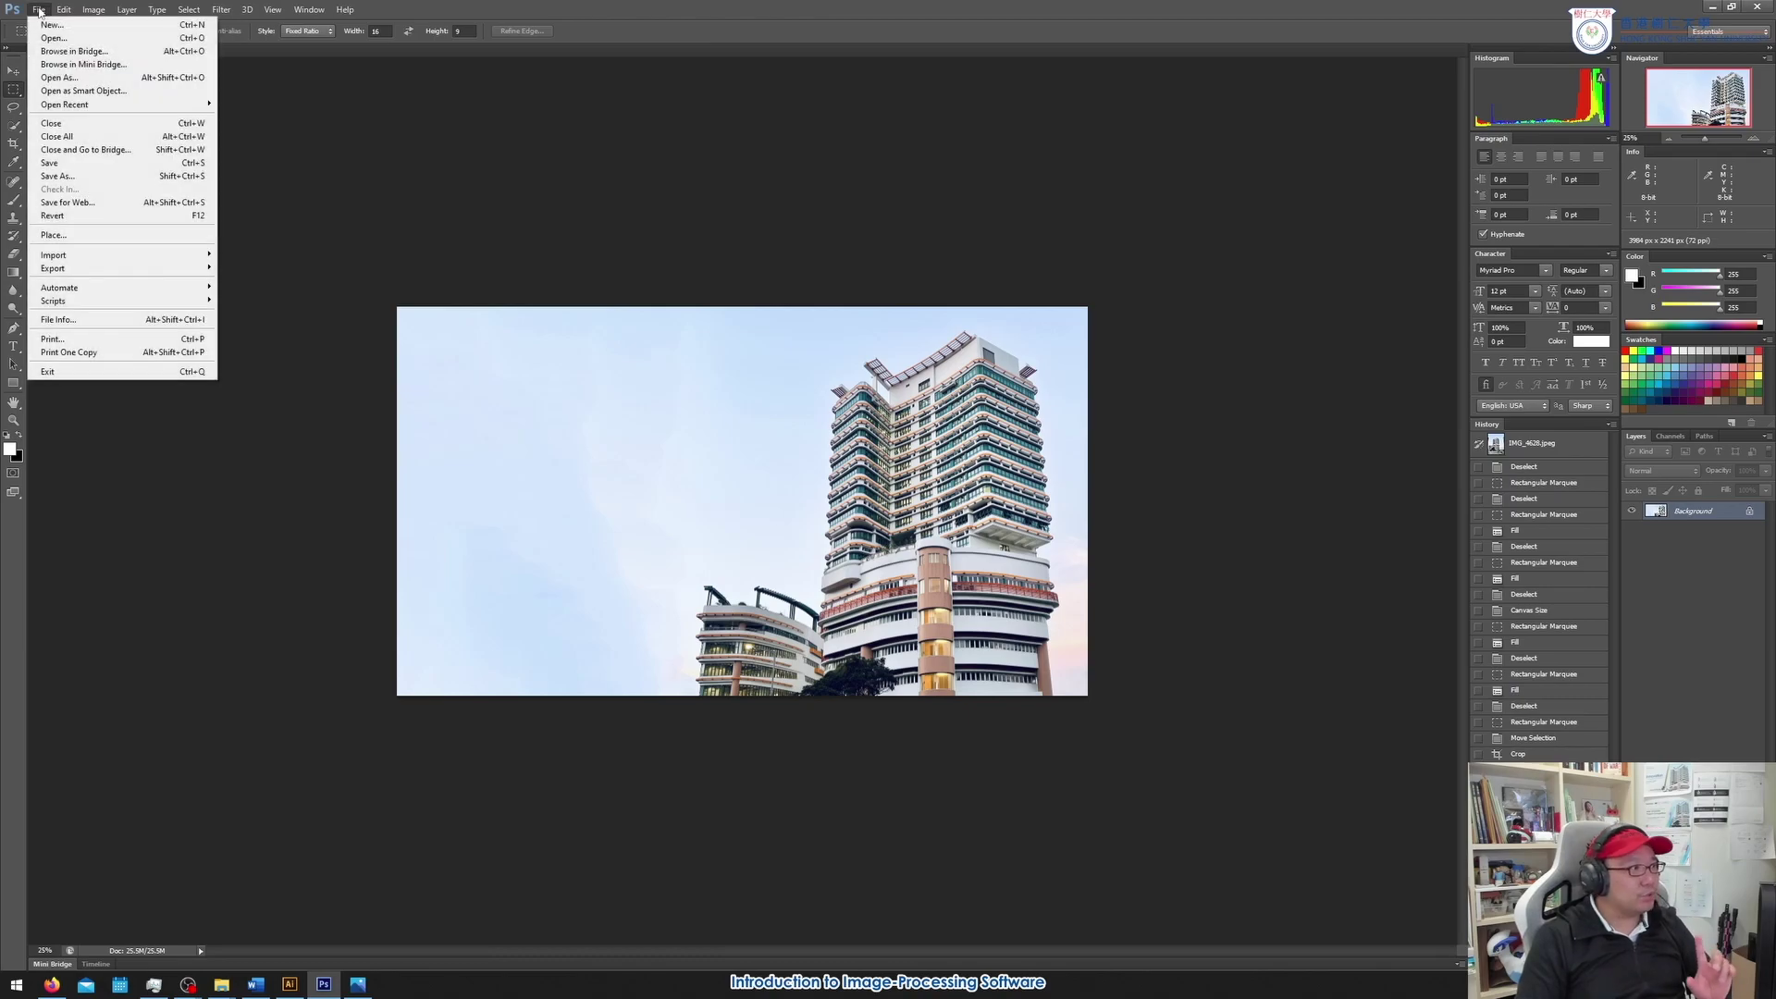
{"action": "left_click", "coordinate": [39, 11]}
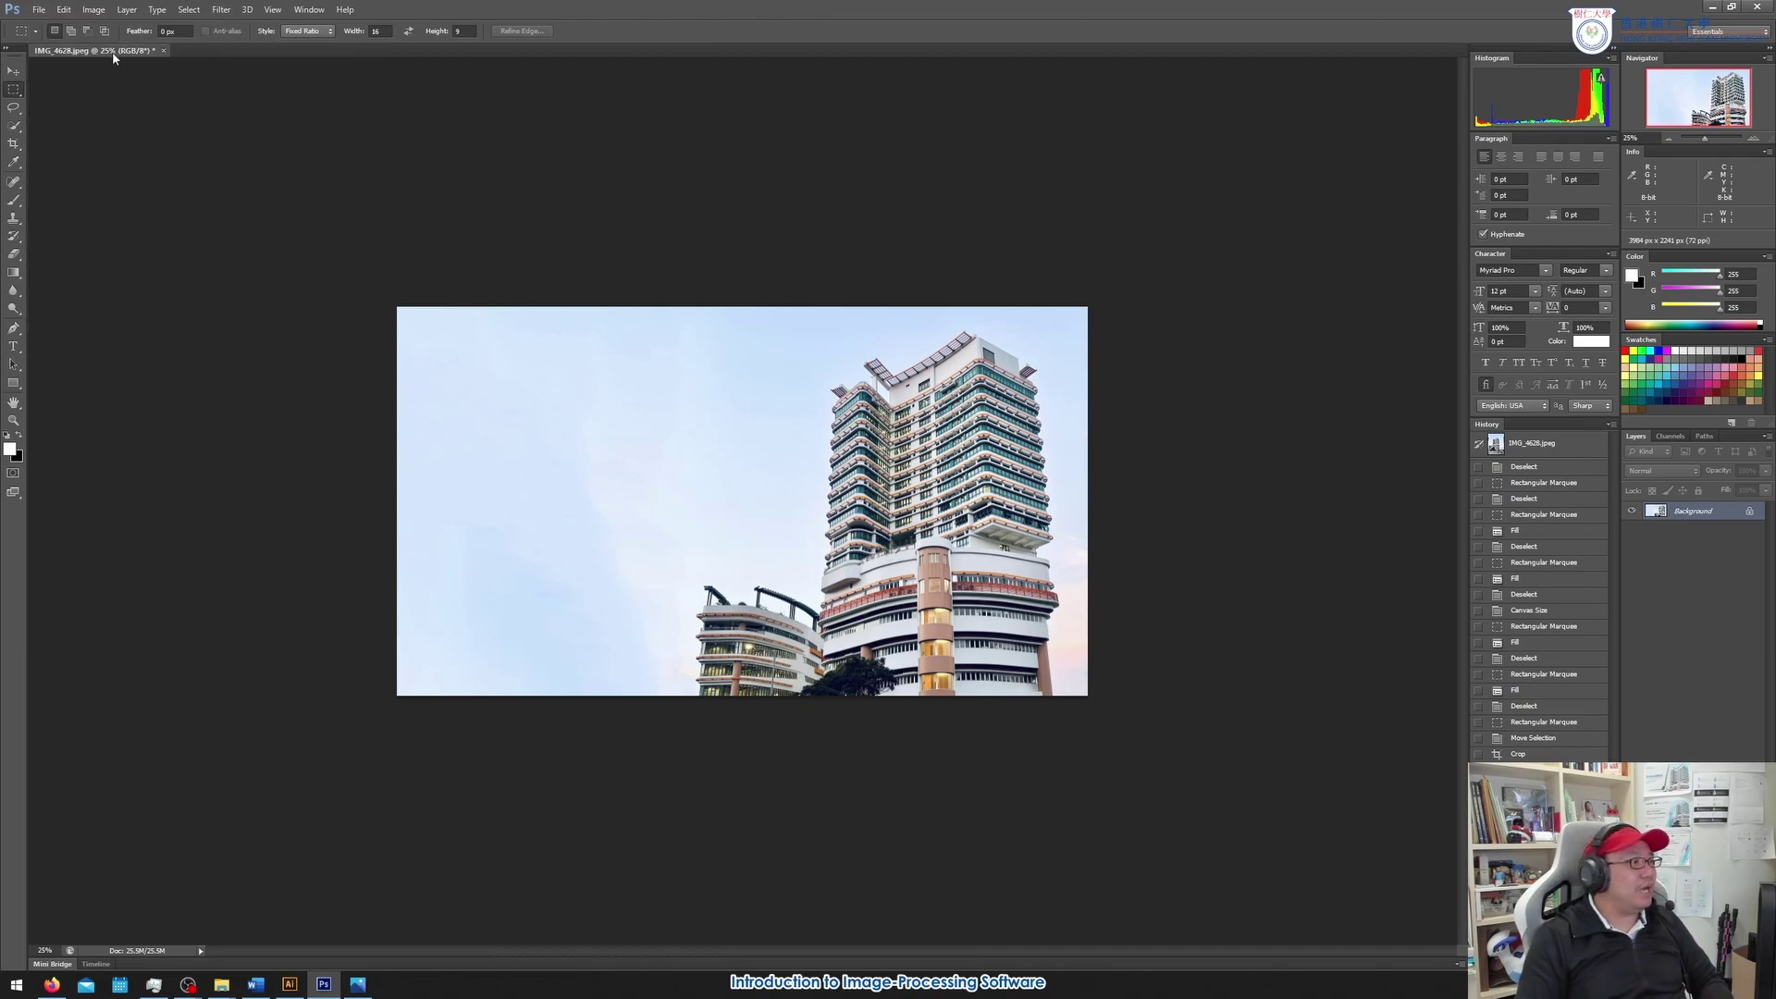
{"action": "left_click", "coordinate": [38, 10]}
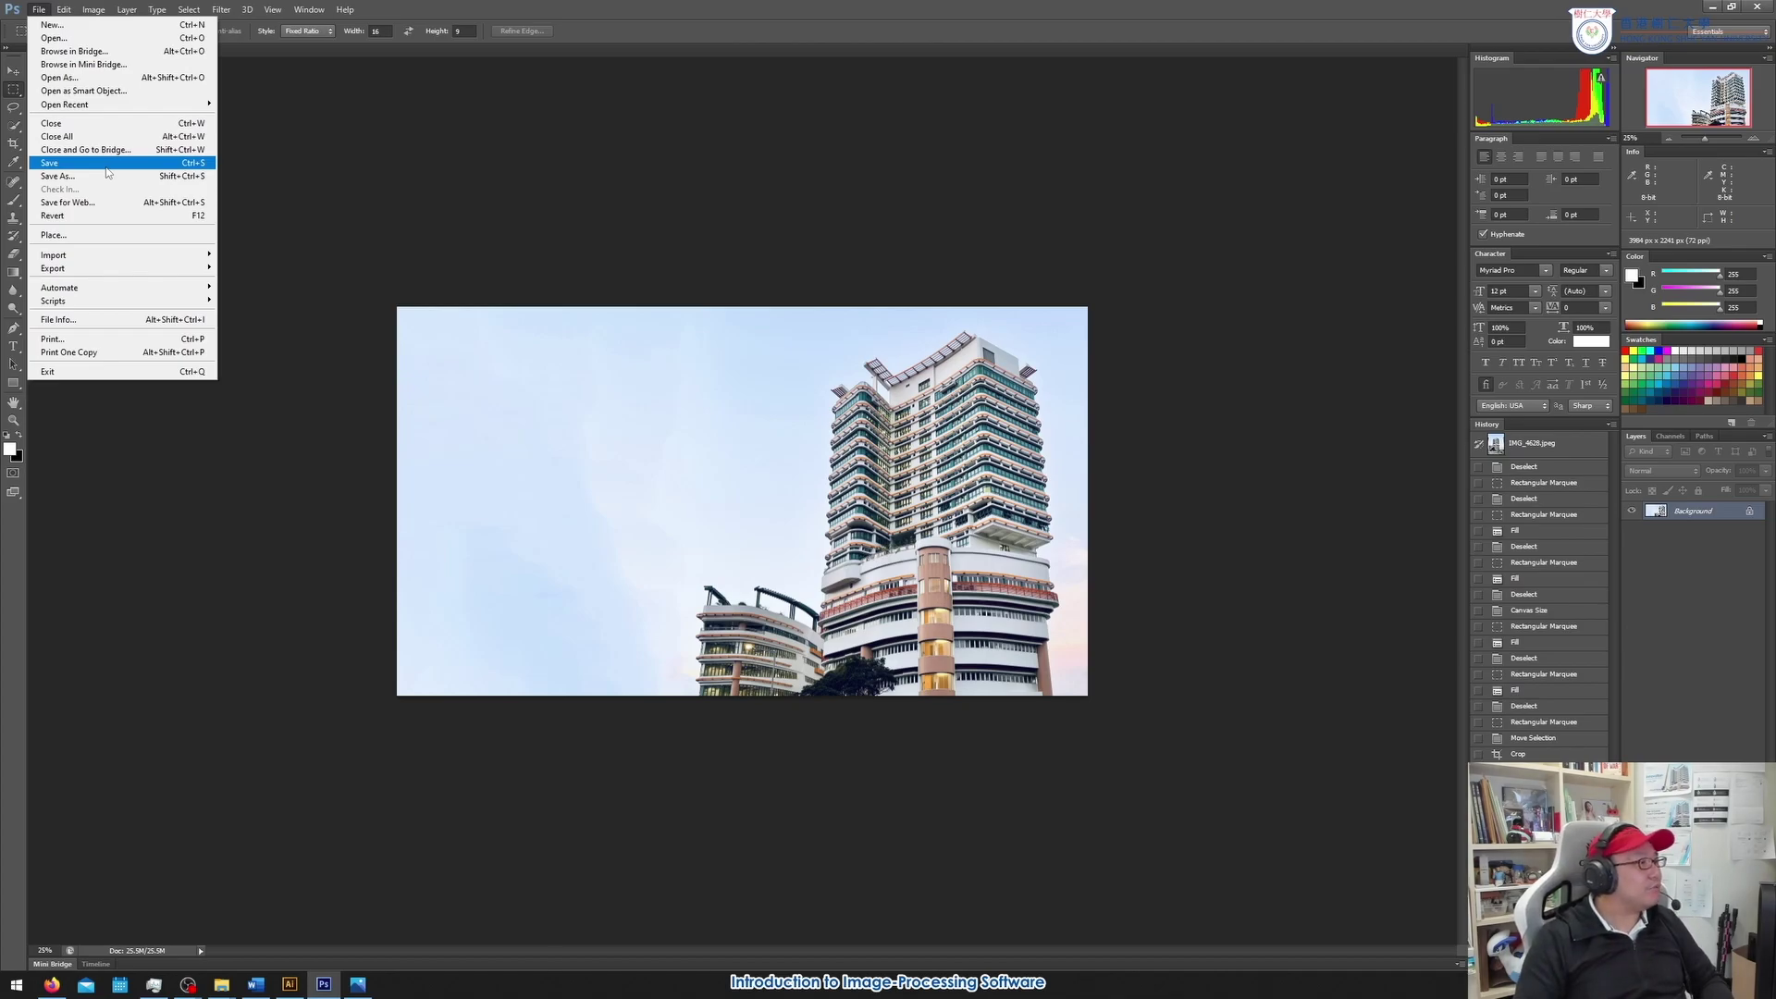
{"action": "left_click", "coordinate": [120, 183]}
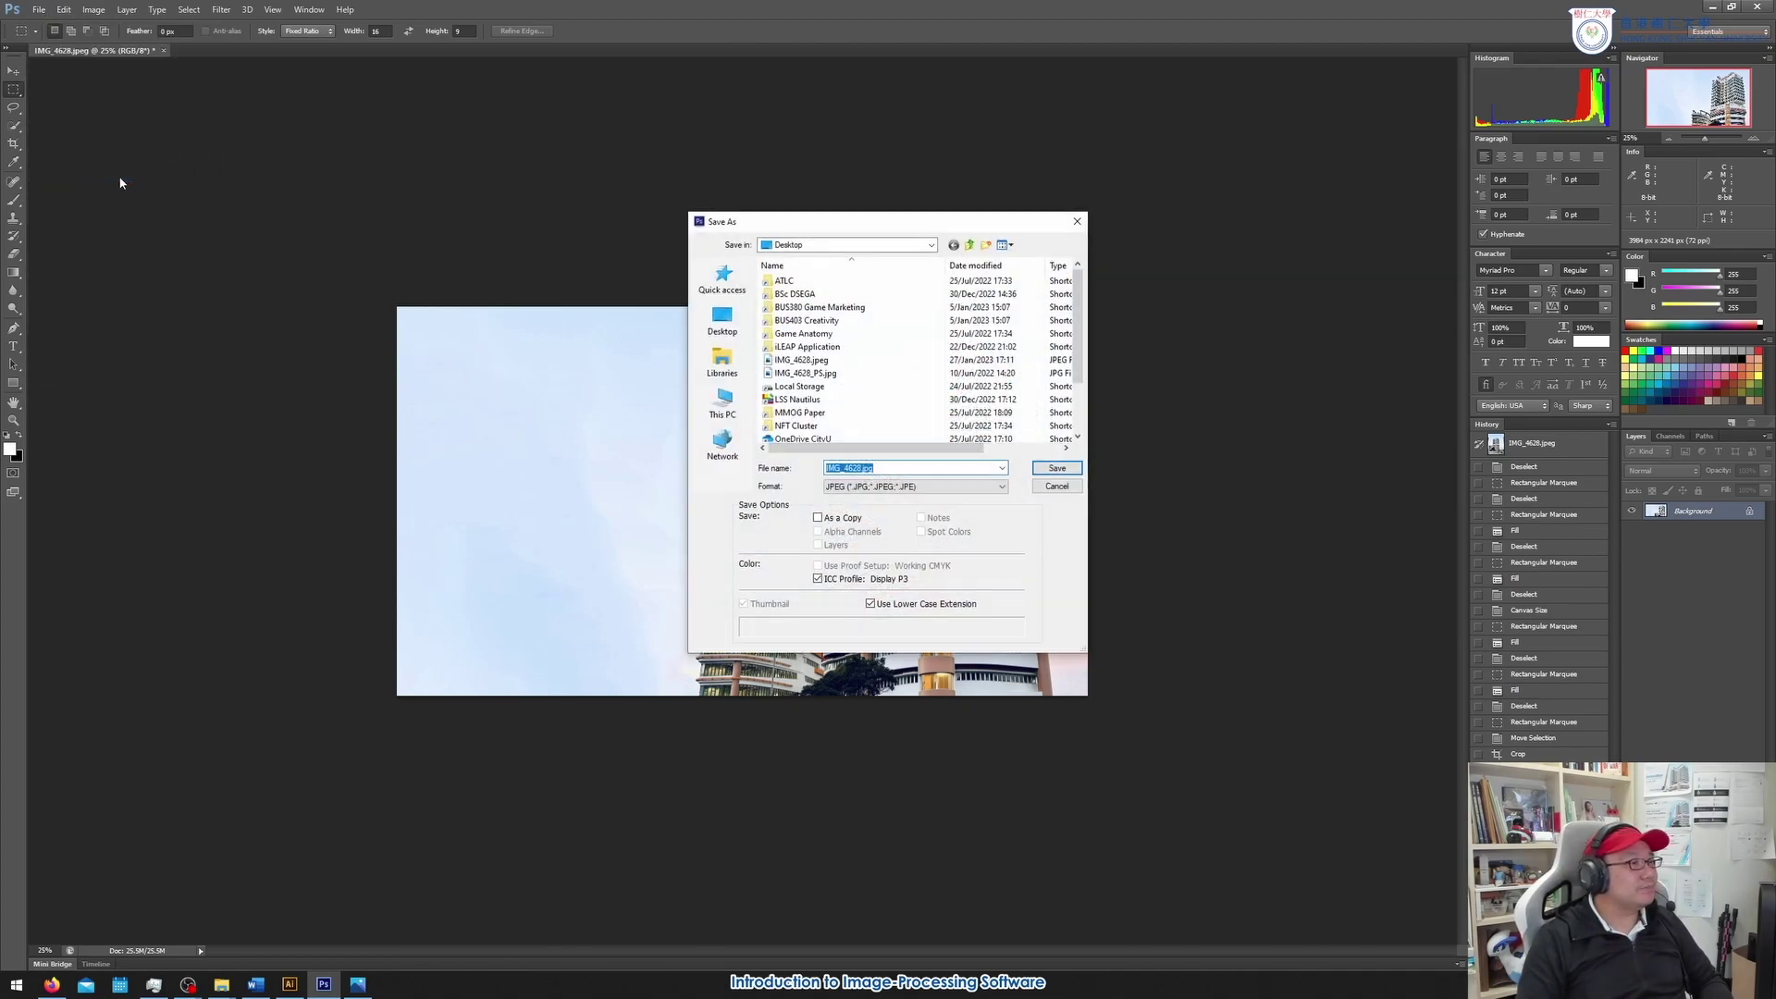
{"action": "left_click", "coordinate": [863, 468]}
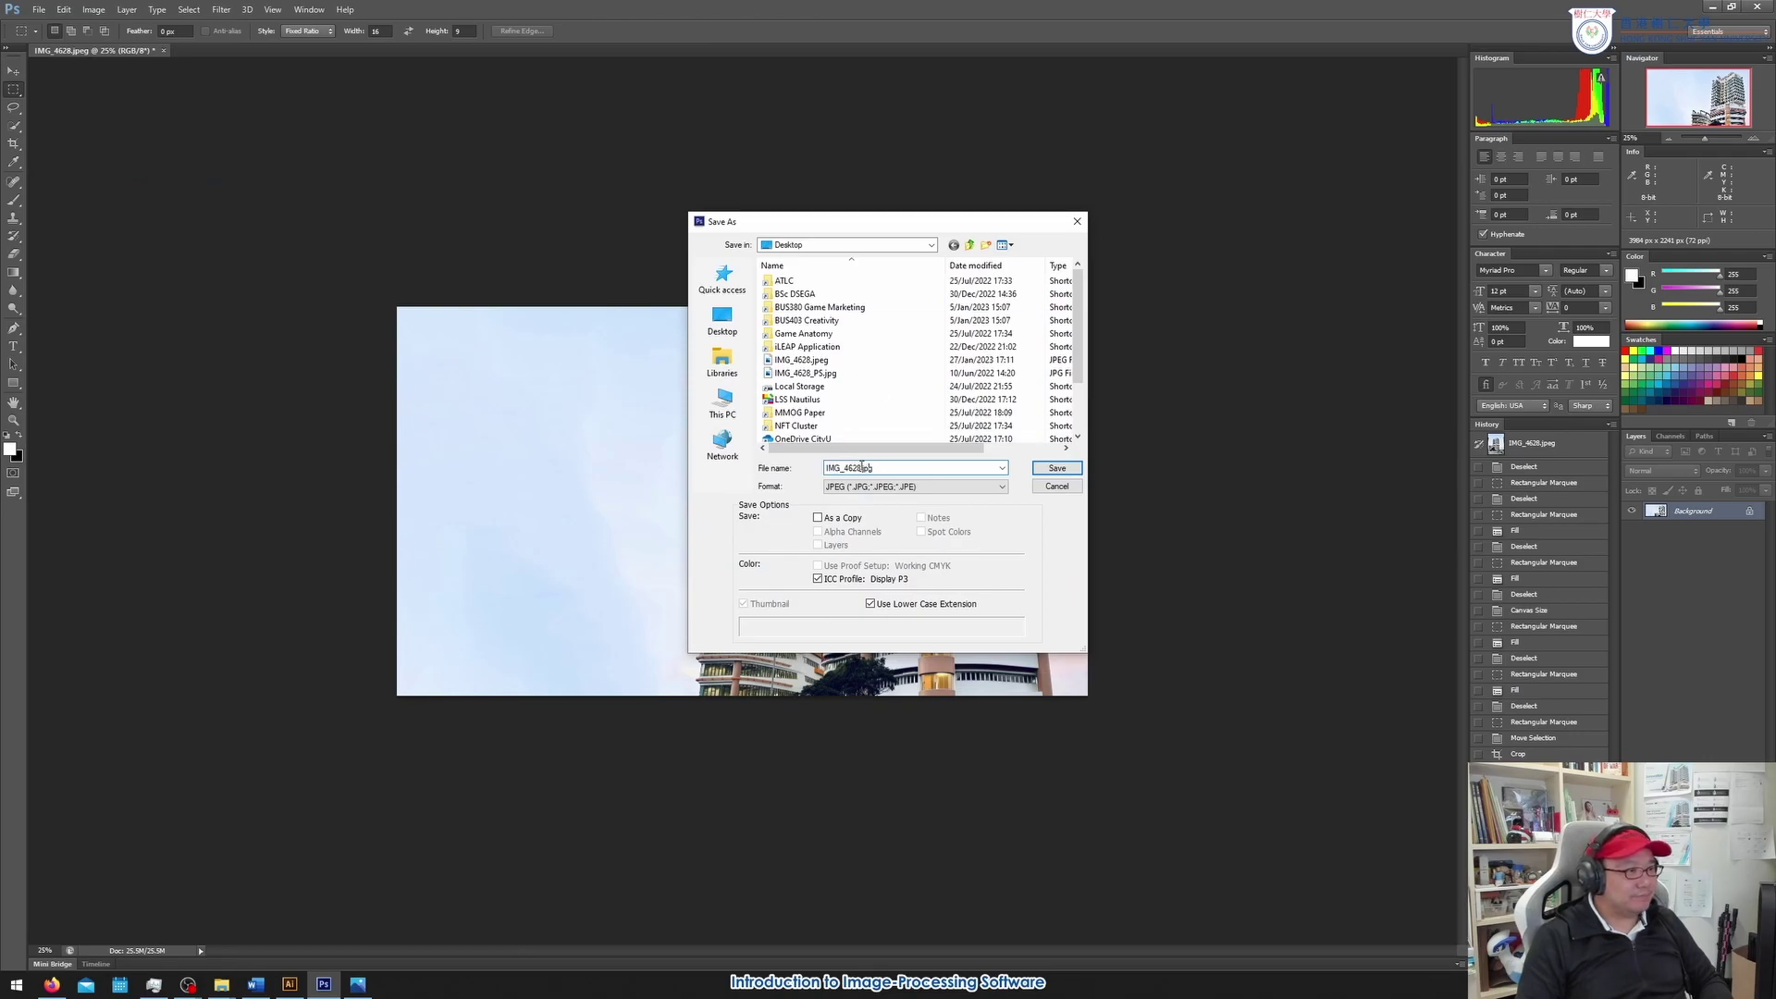
{"action": "double_click", "coordinate": [862, 467]}
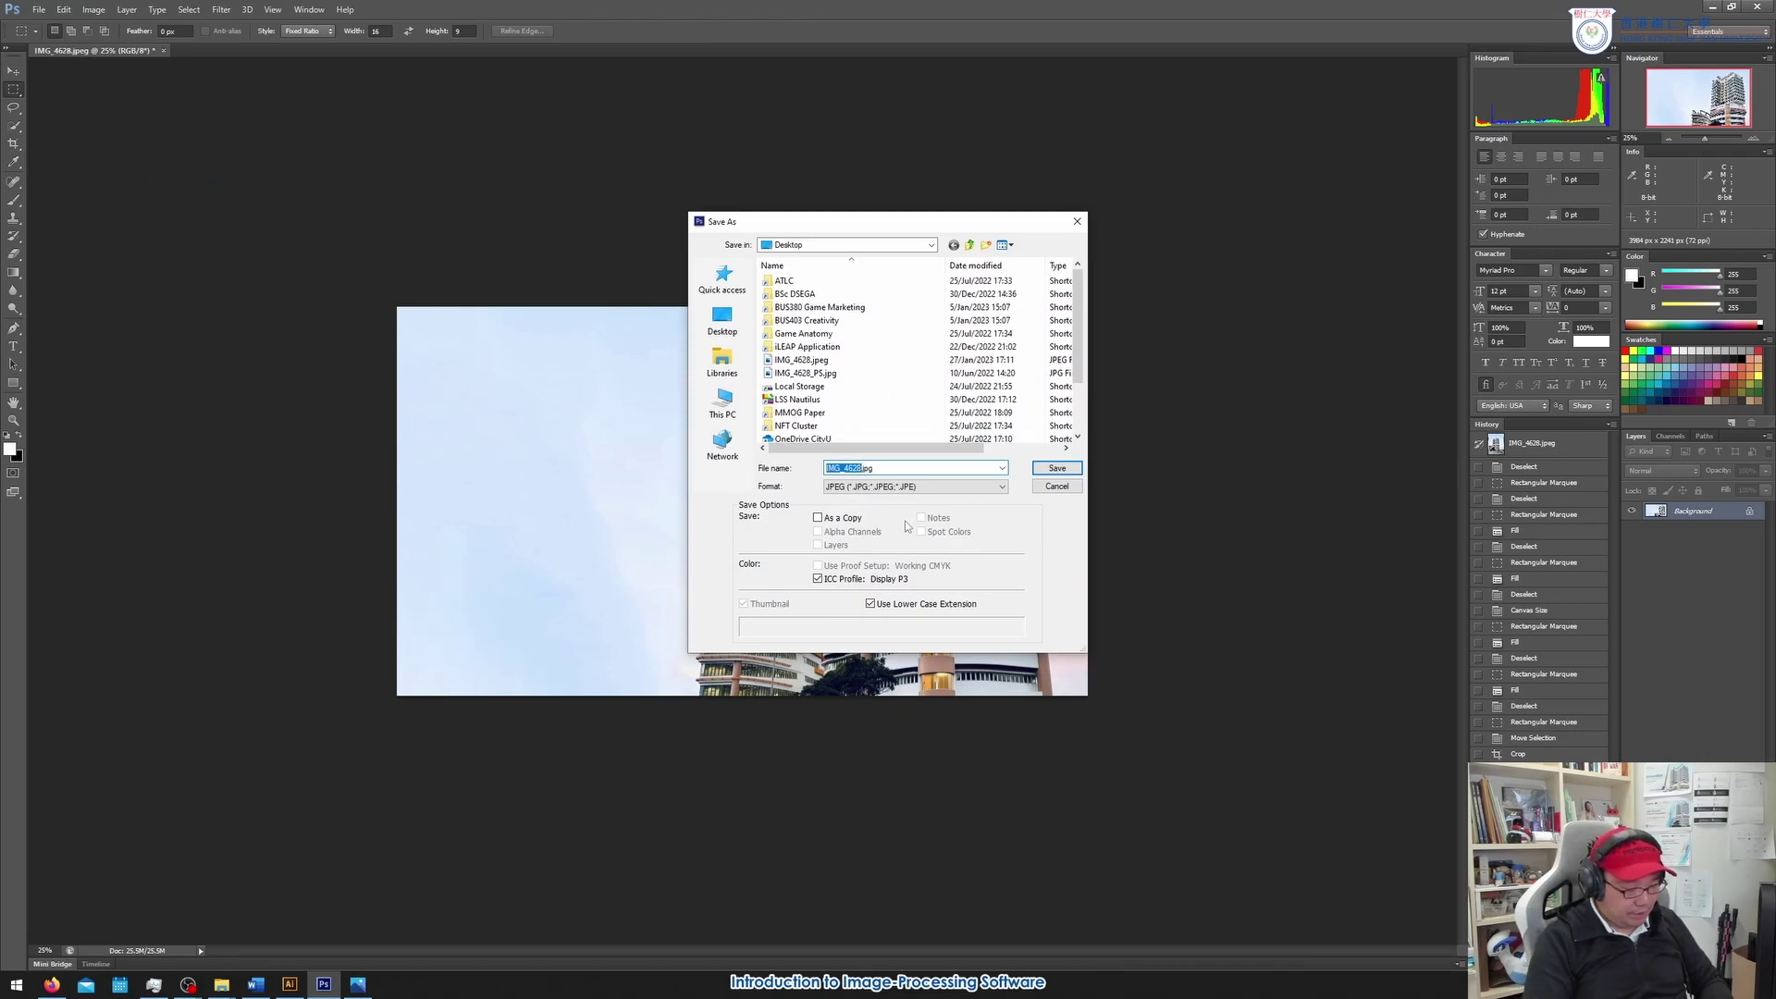
{"action": "type", "text": "SYU"}
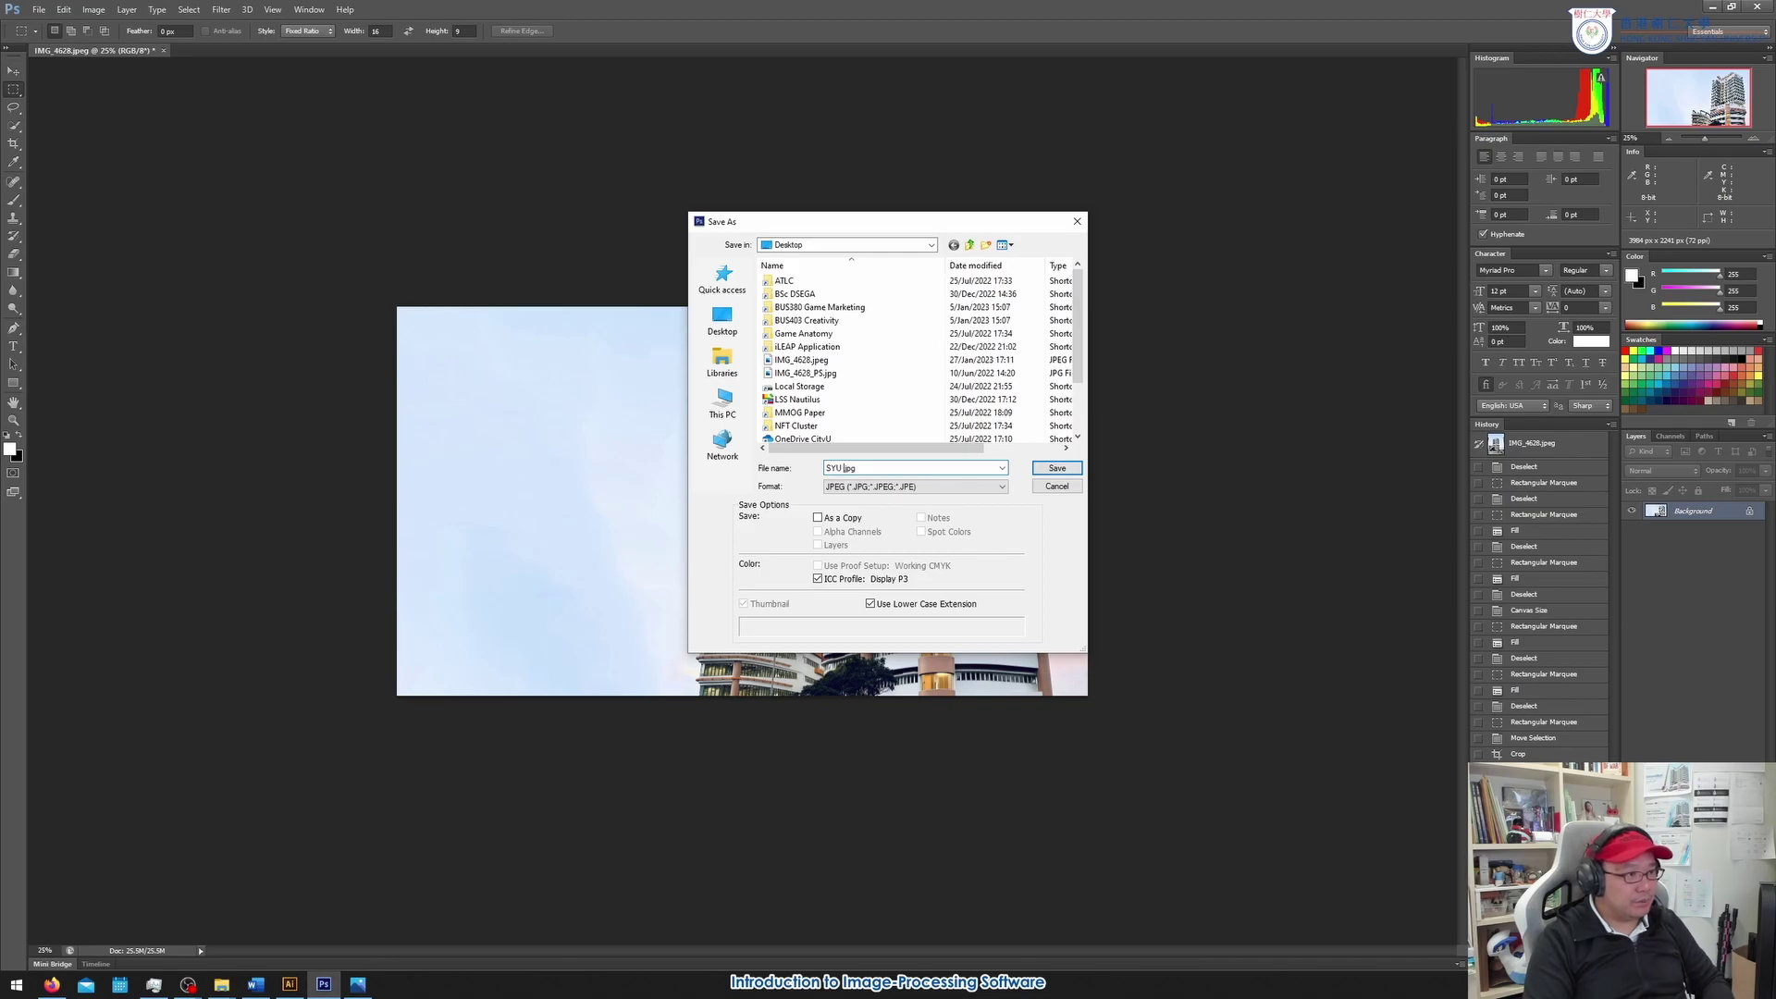
{"action": "type", "text": " RC Wallpaper"}
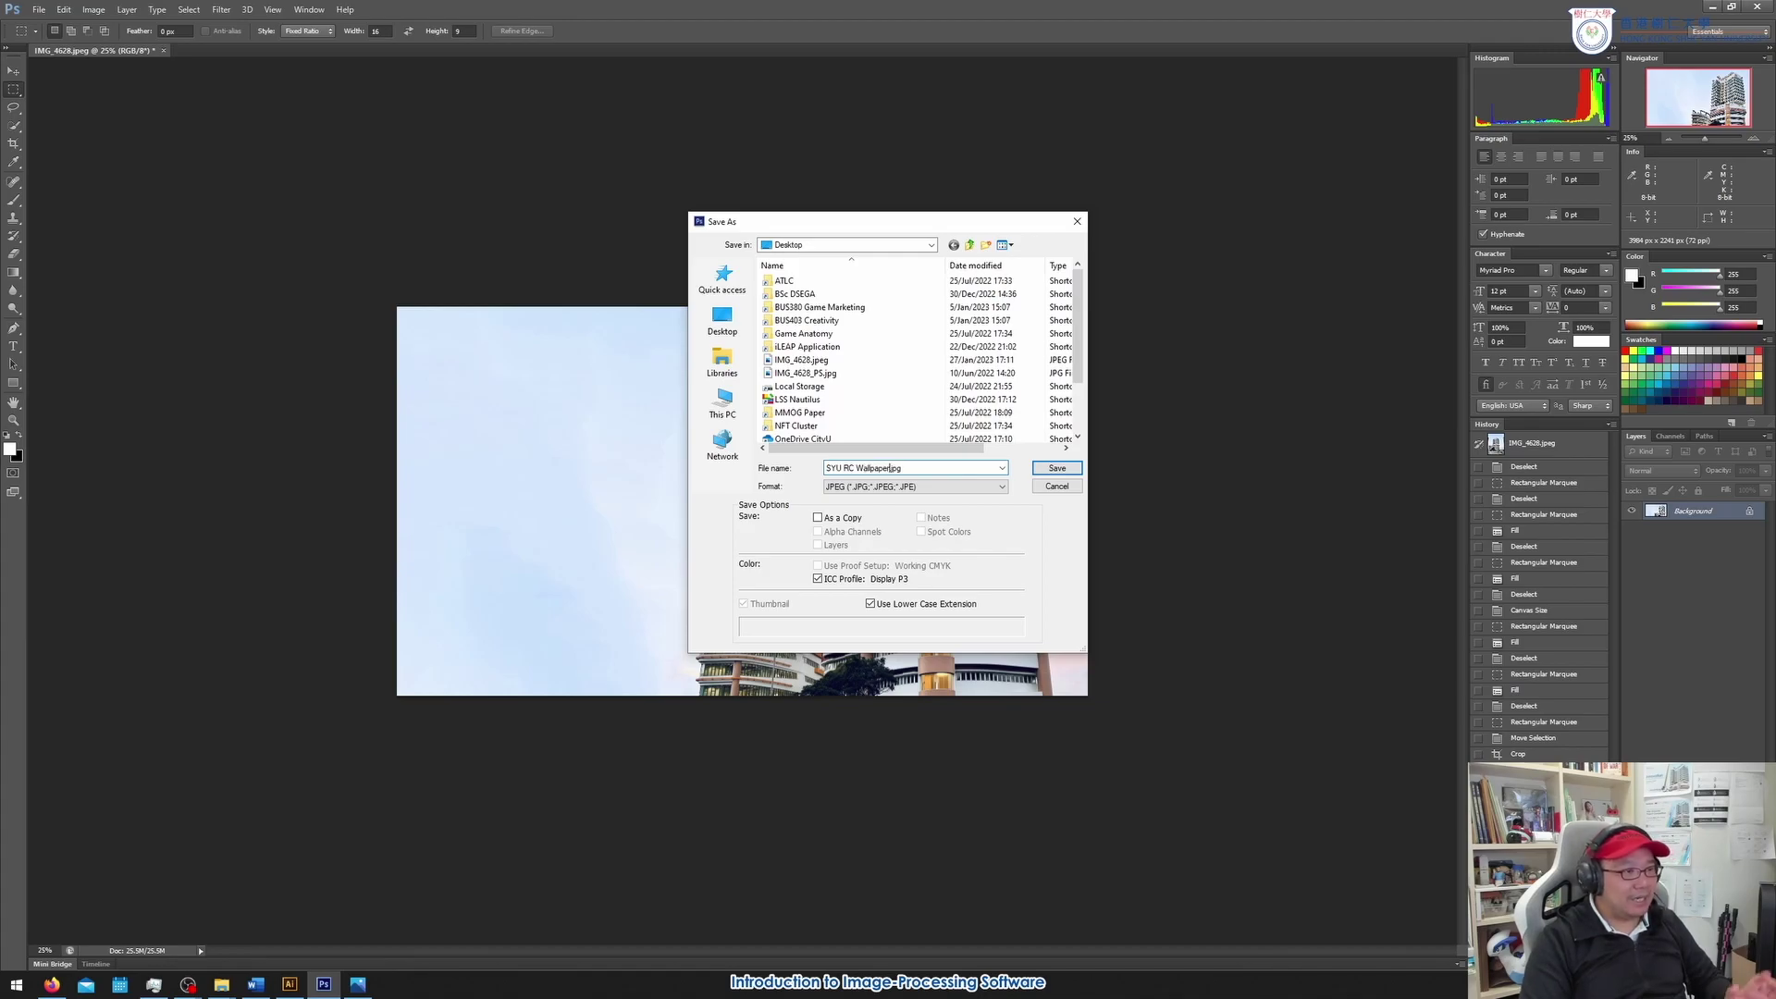
{"action": "key", "text": "Return"}
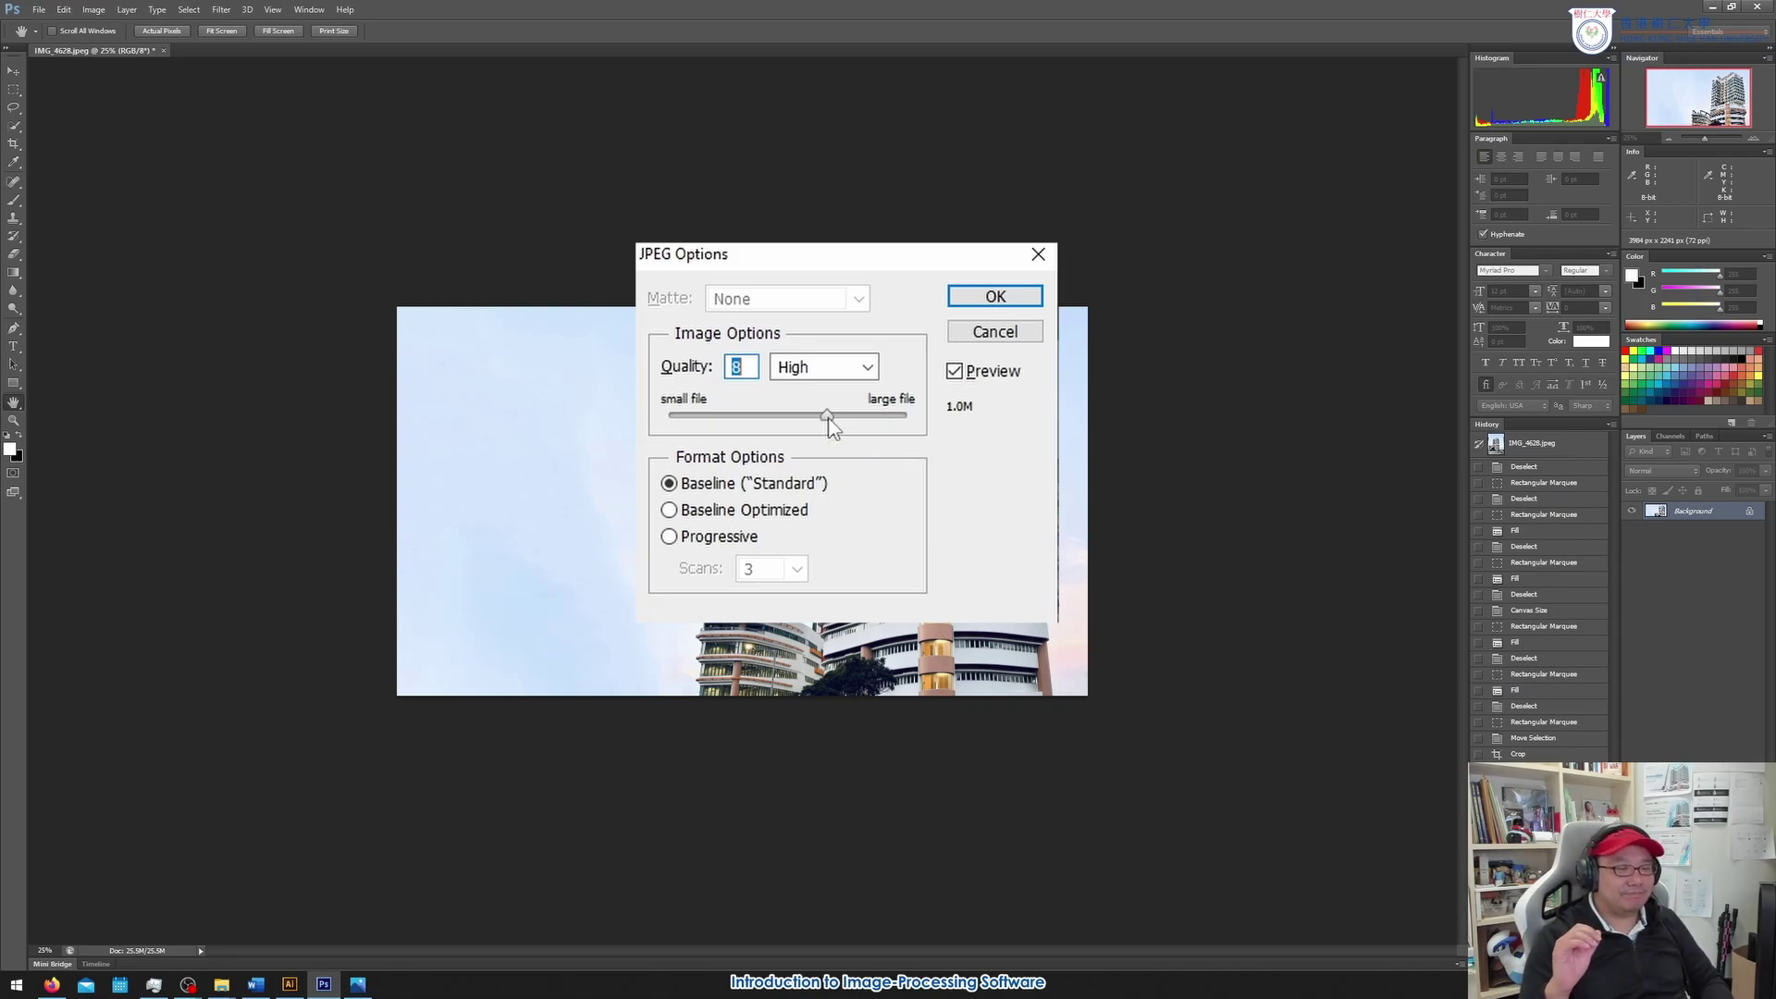
Preview JPEG quality 0, raise the quality again to finish saving, and close the image
{"action": "left_click_drag", "start_coordinate": [828, 416], "coordinate": [669, 430]}
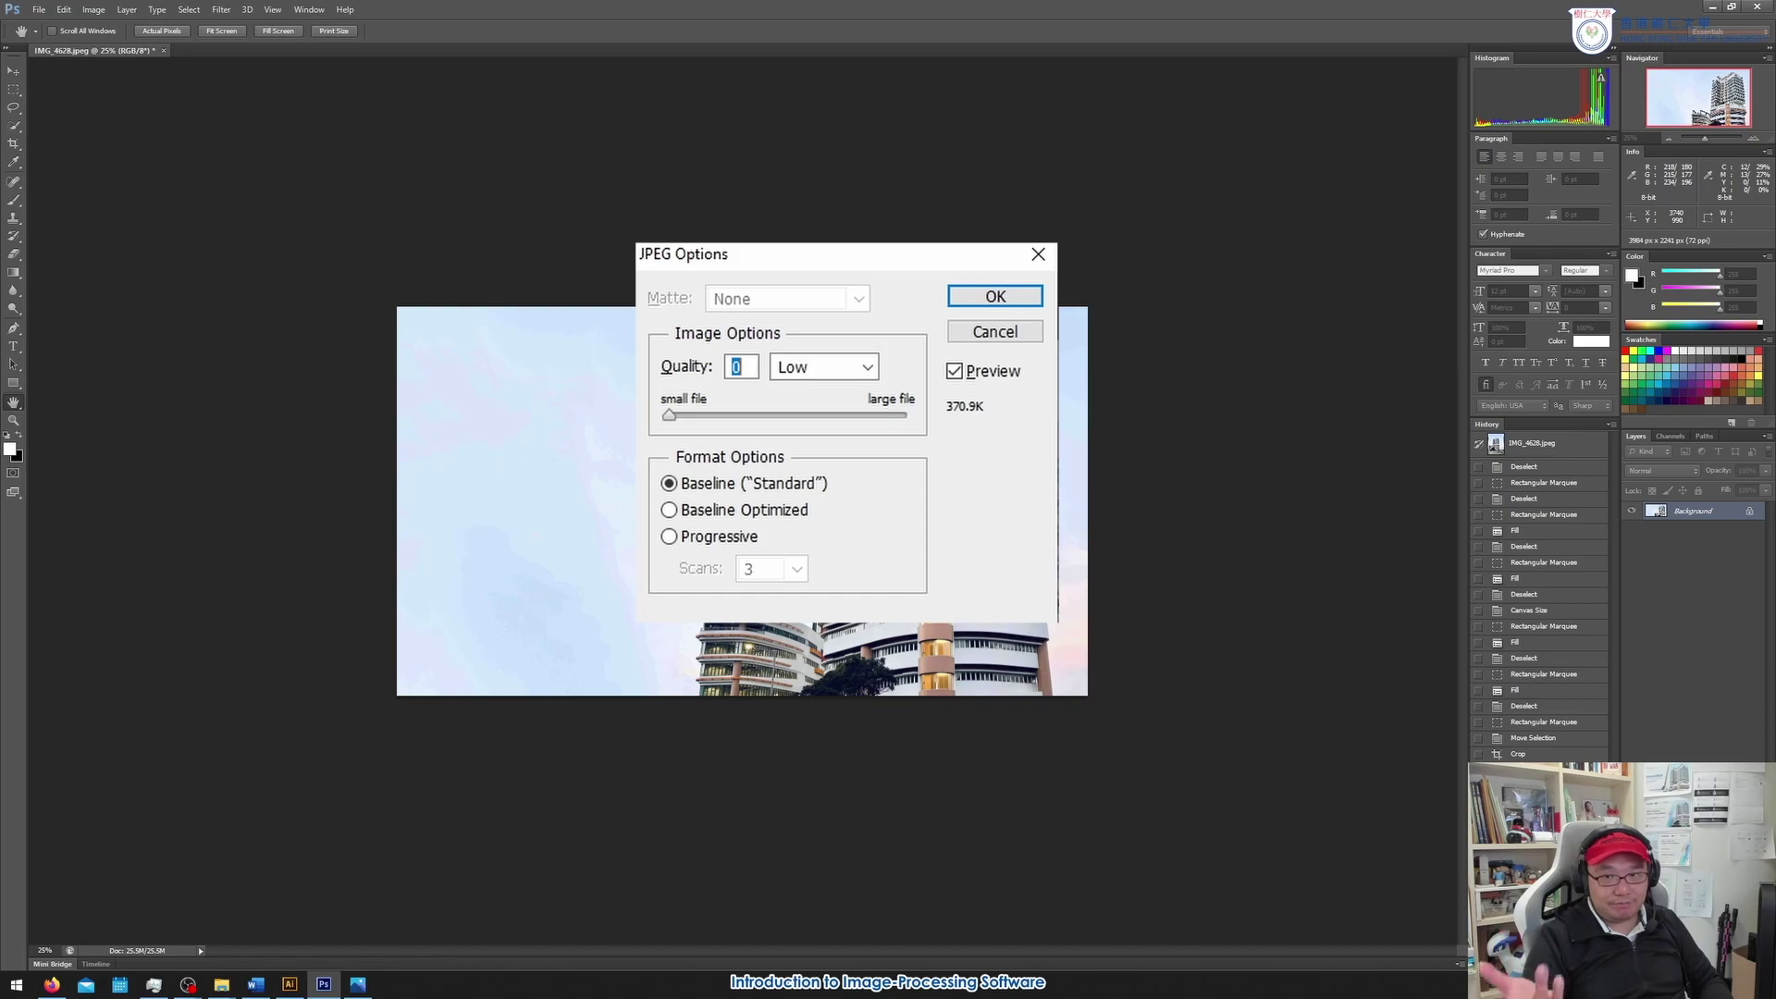
{"action": "left_click_drag", "start_coordinate": [842, 417], "coordinate": [860, 416]}
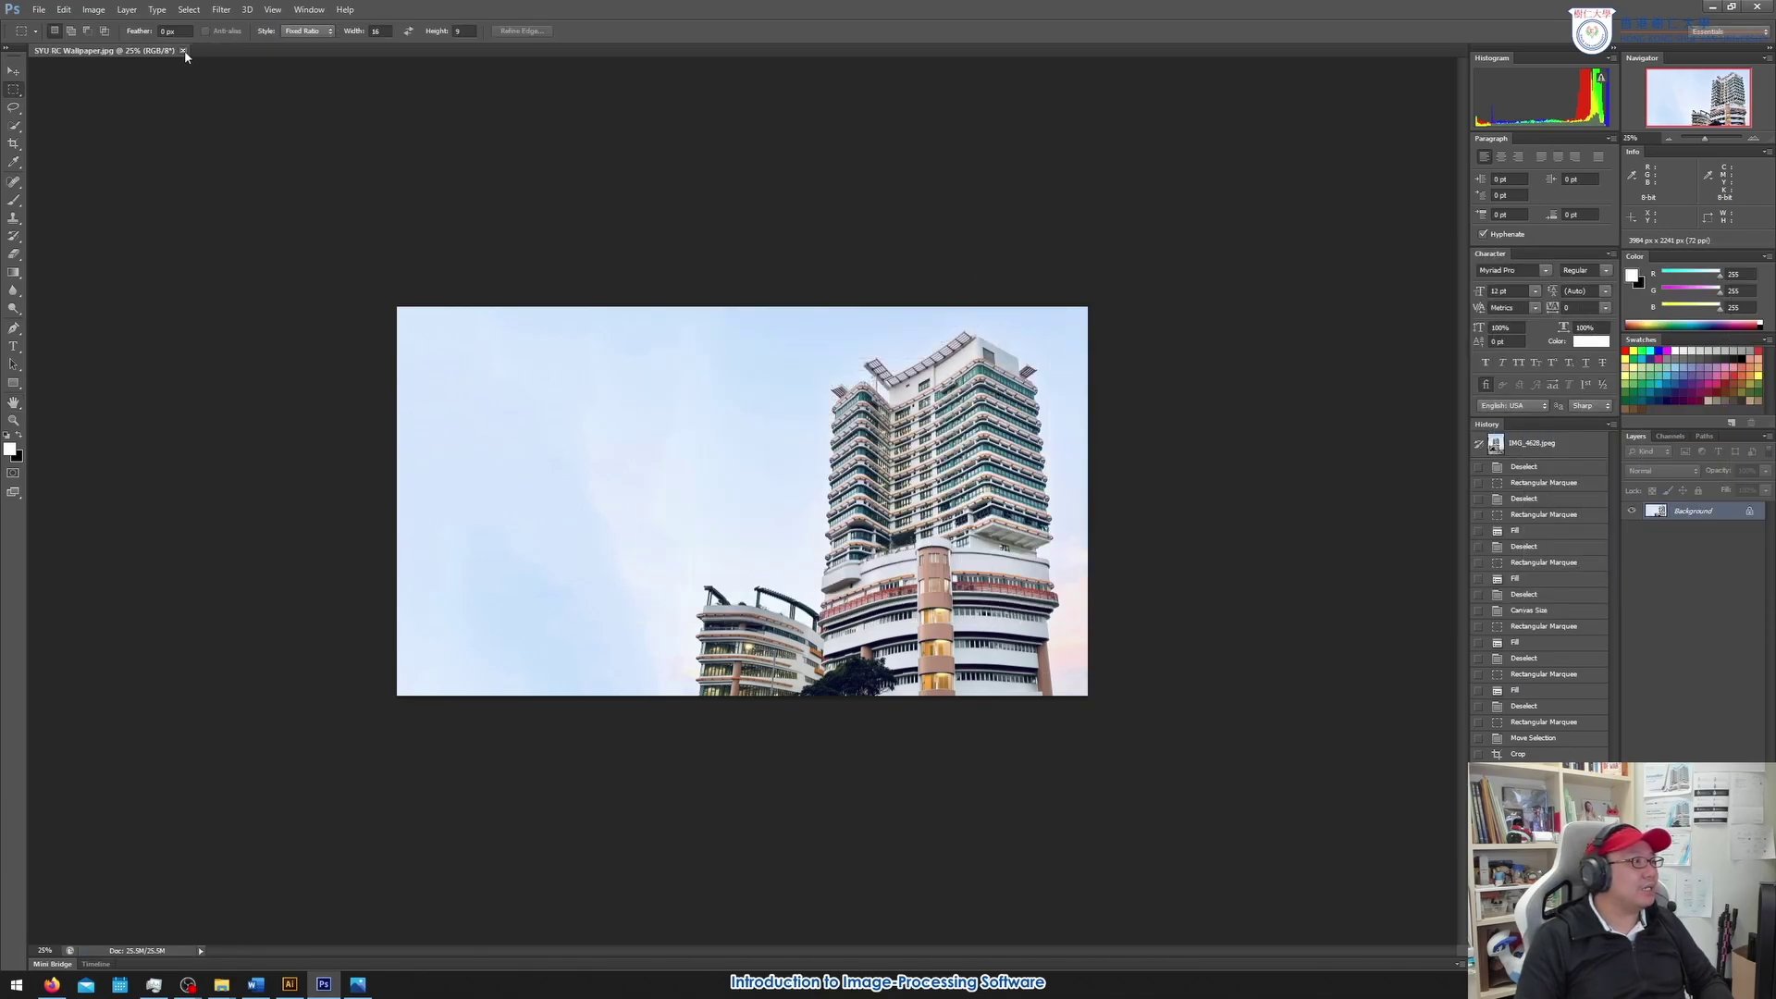
{"action": "left_click", "coordinate": [183, 50]}
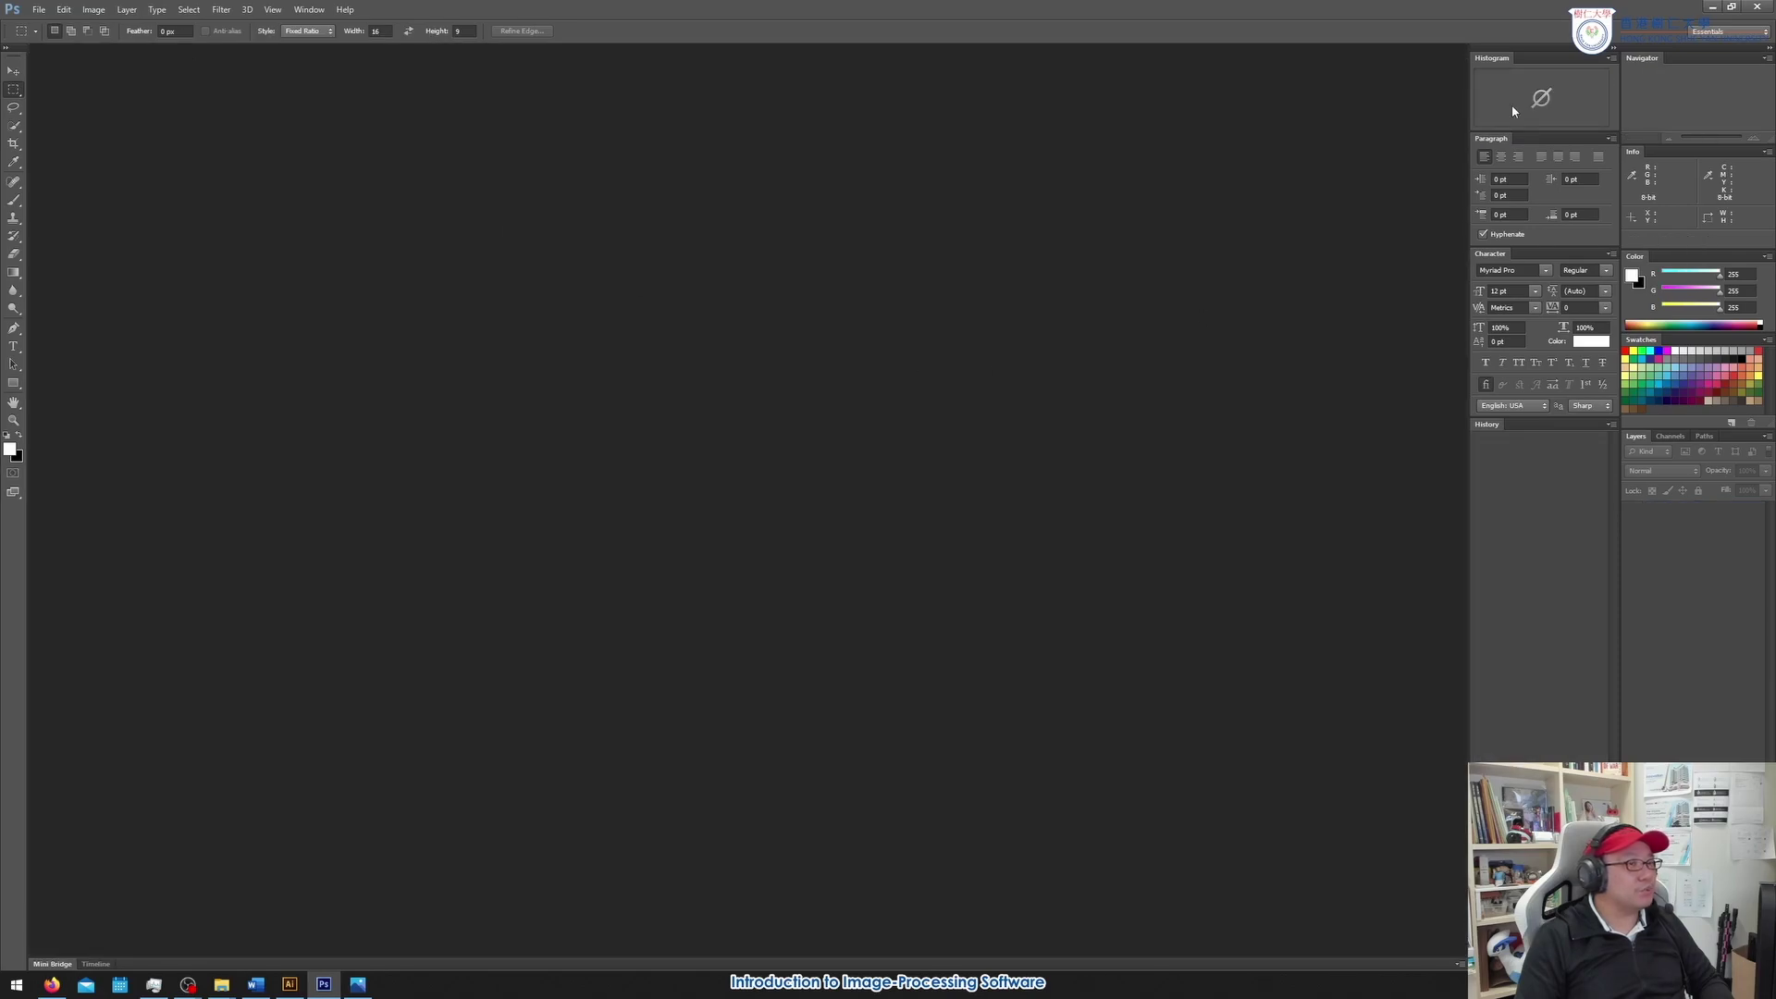
Switch to the desktop, view SYU RC Wallpaper.jpg in the photo viewer, and close the viewer
{"action": "left_click", "coordinate": [1710, 12]}
{"action": "left_click_drag", "start_coordinate": [25, 313], "coordinate": [145, 275]}
{"action": "double_click", "coordinate": [131, 244]}
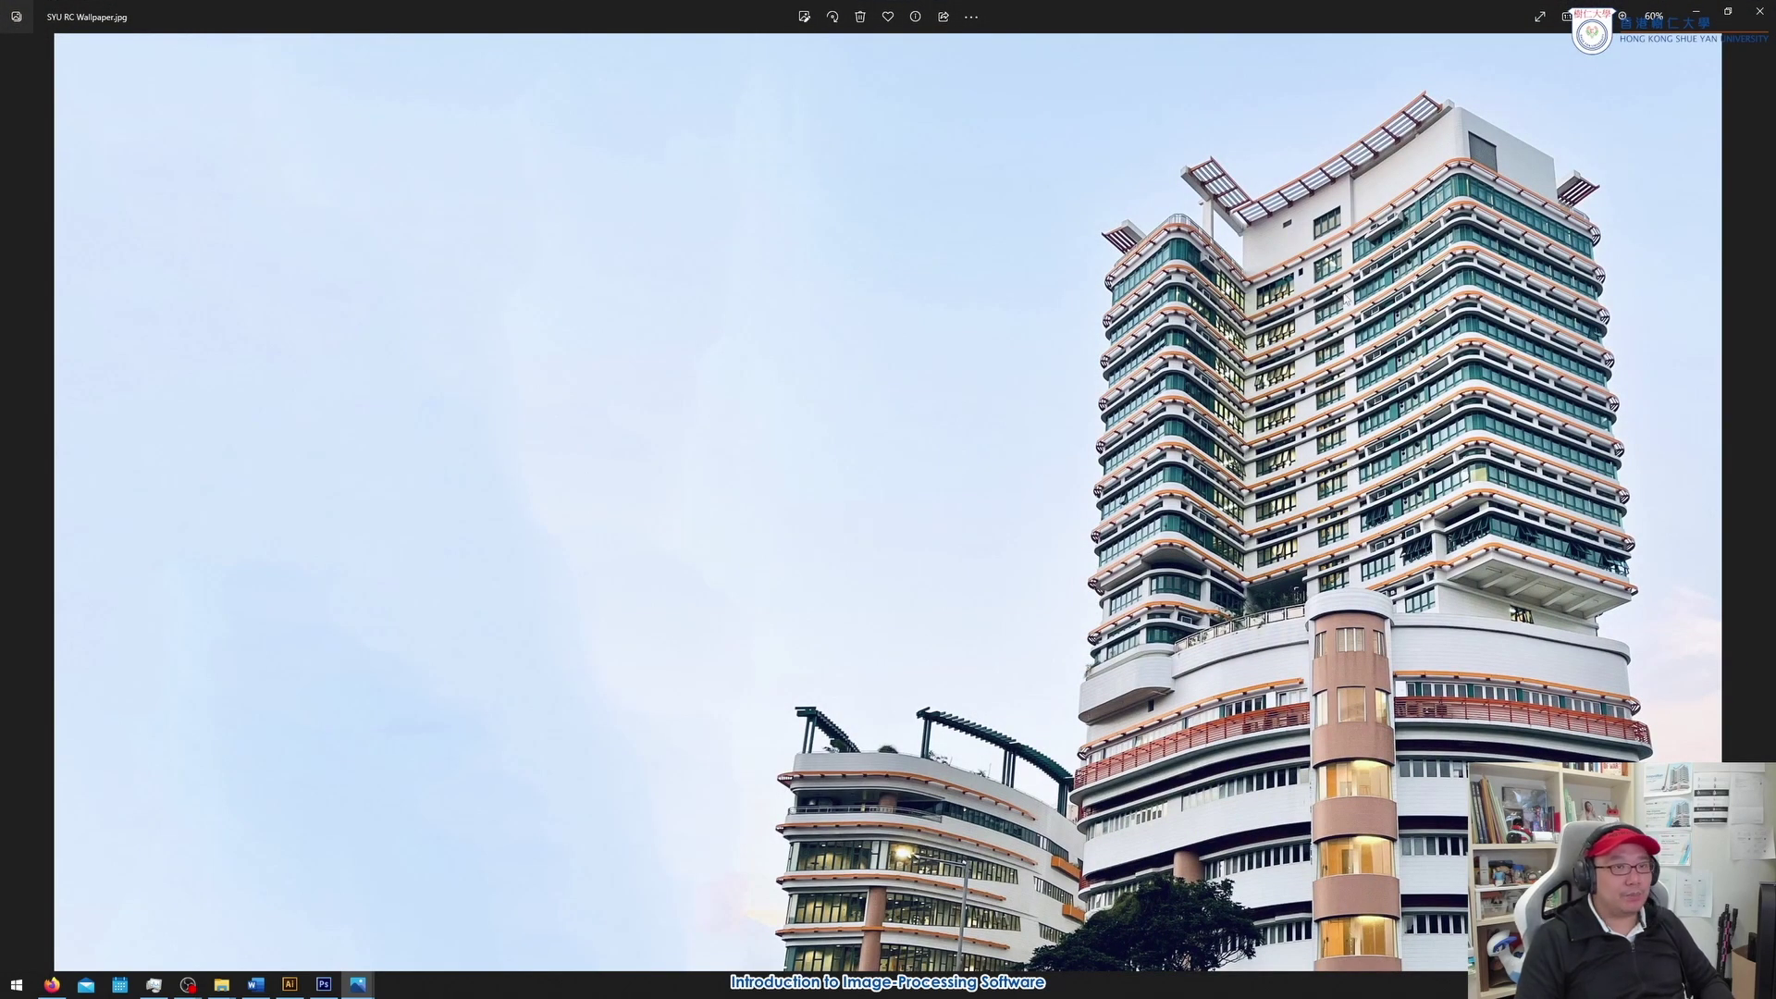
{"action": "left_click", "coordinate": [1759, 11]}
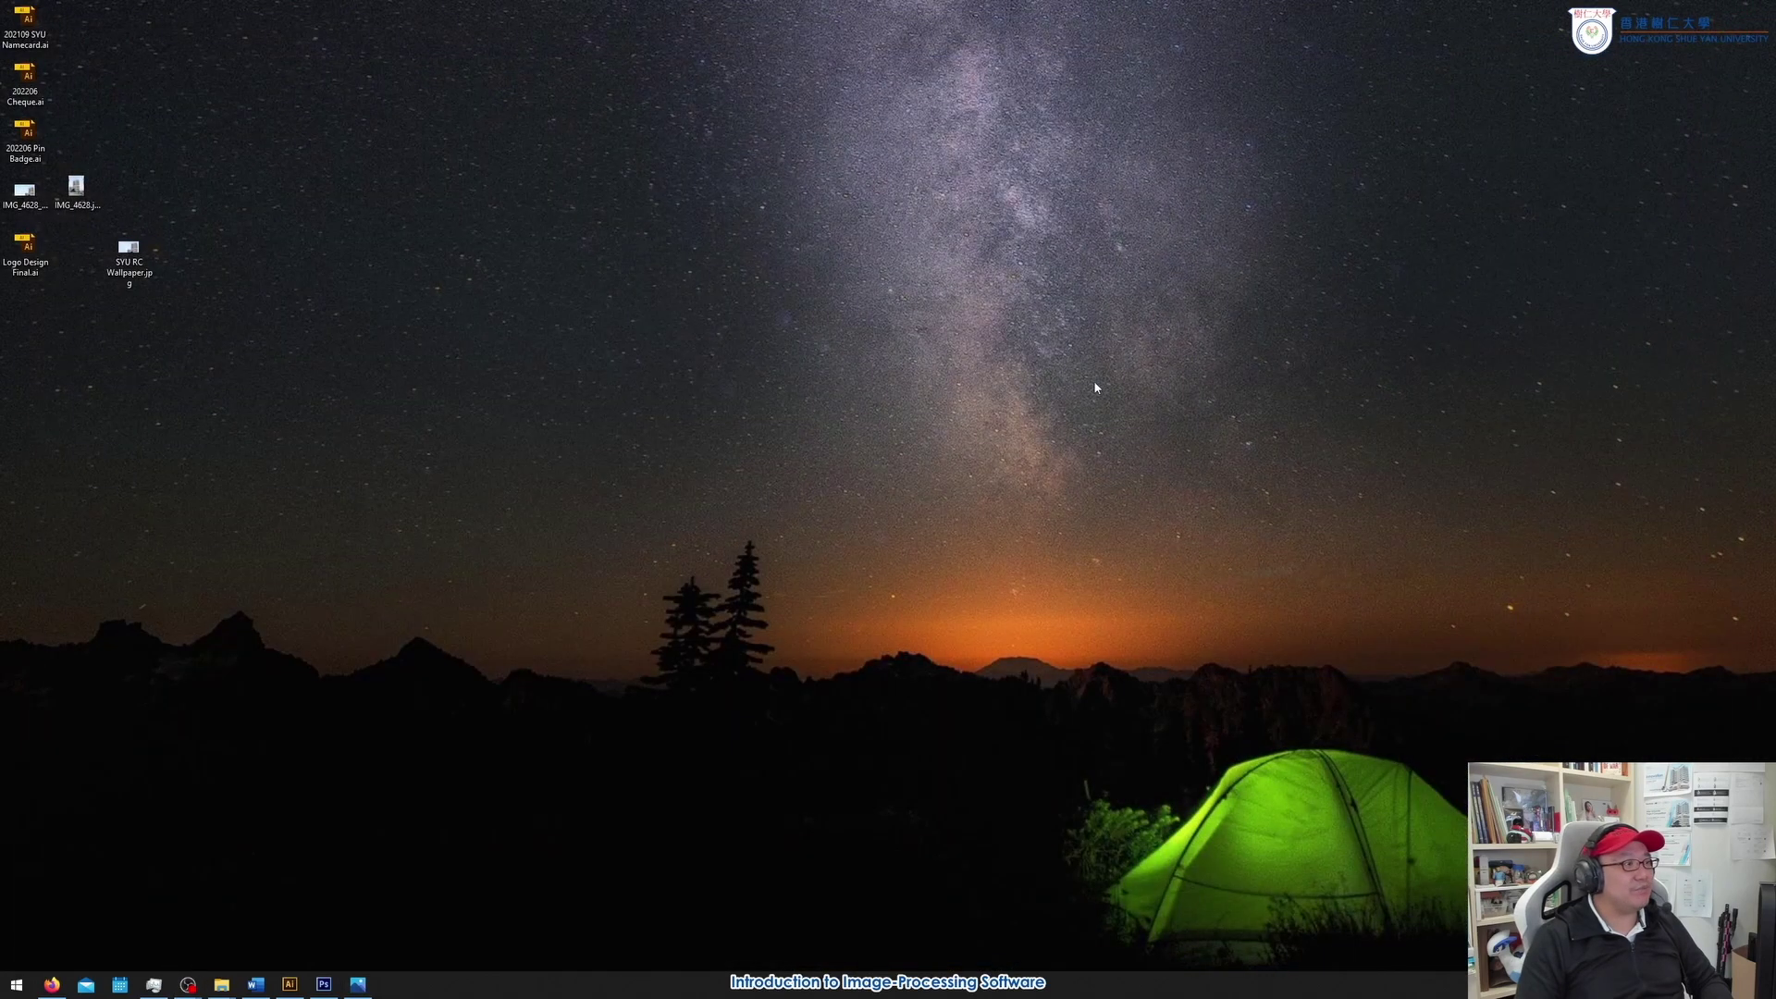
Switch to PowerPoint and create a blank presentation
{"action": "left_click", "coordinate": [19, 985]}
{"action": "left_click", "coordinate": [629, 596]}
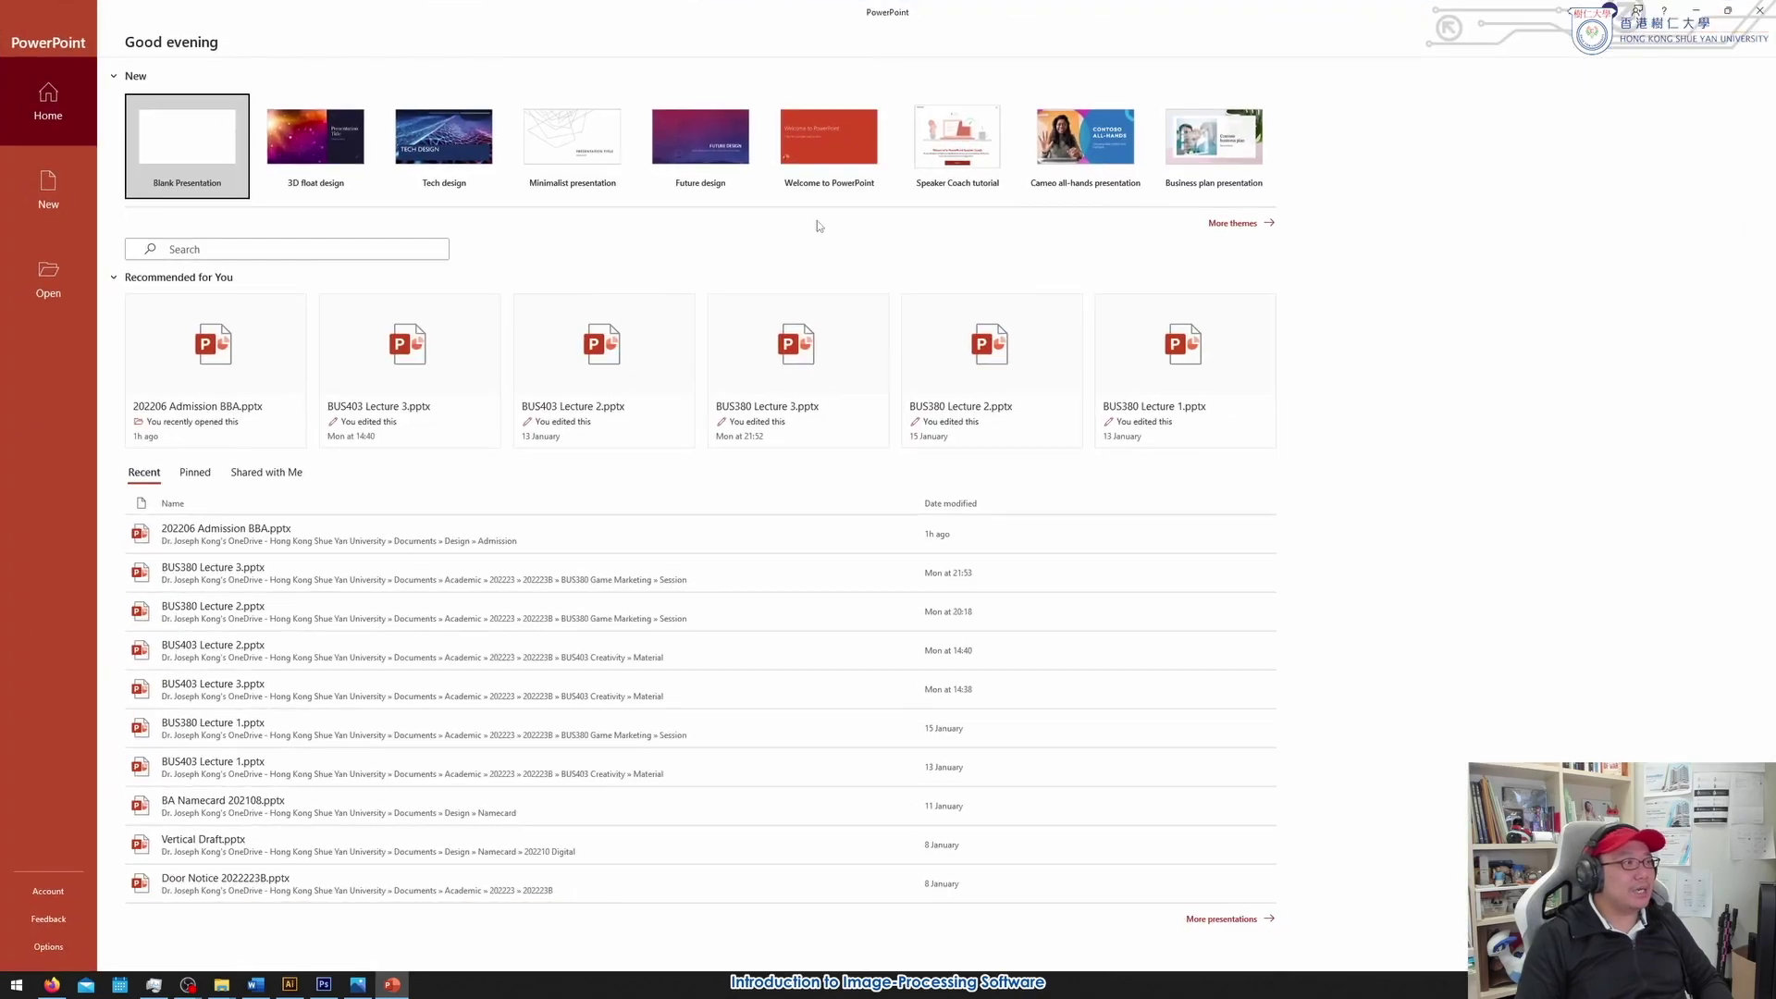
{"action": "left_click", "coordinate": [194, 148]}
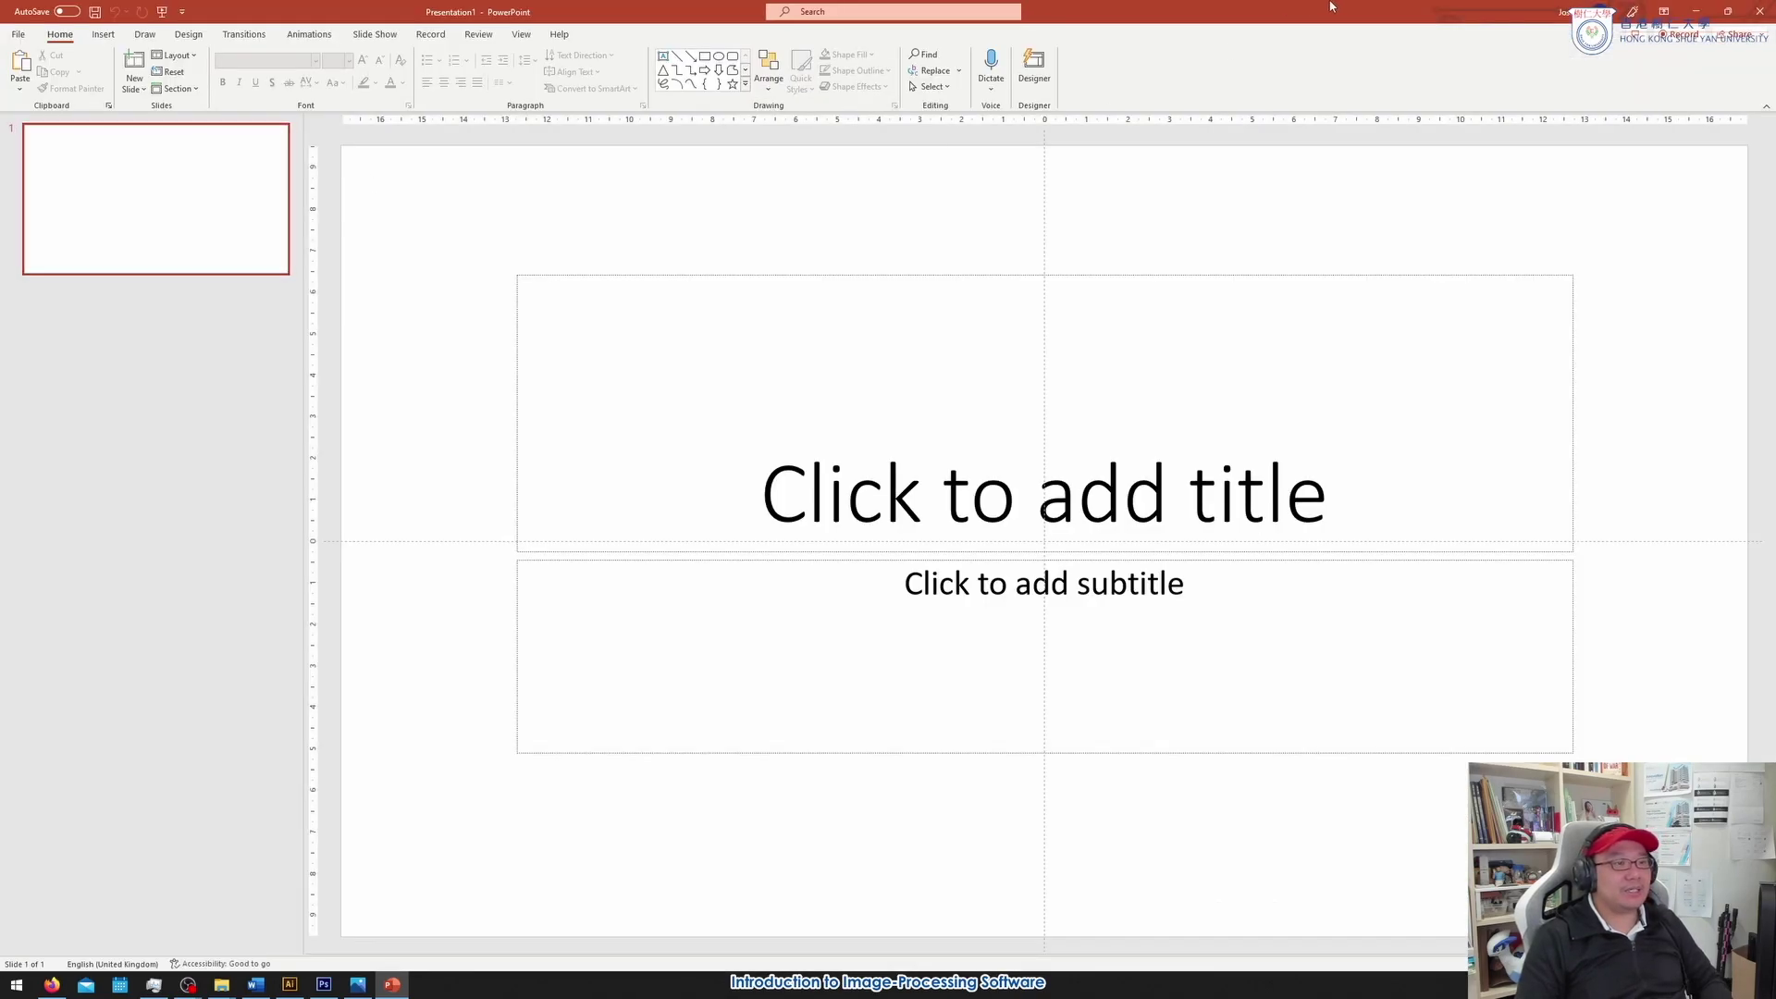
Insert SYU RC Wallpaper.jpg from the desktop onto the title slide so that it fills the slide
{"action": "double_click", "coordinate": [1330, 7]}
{"action": "left_click_drag", "start_coordinate": [1075, 446], "coordinate": [1074, 442]}
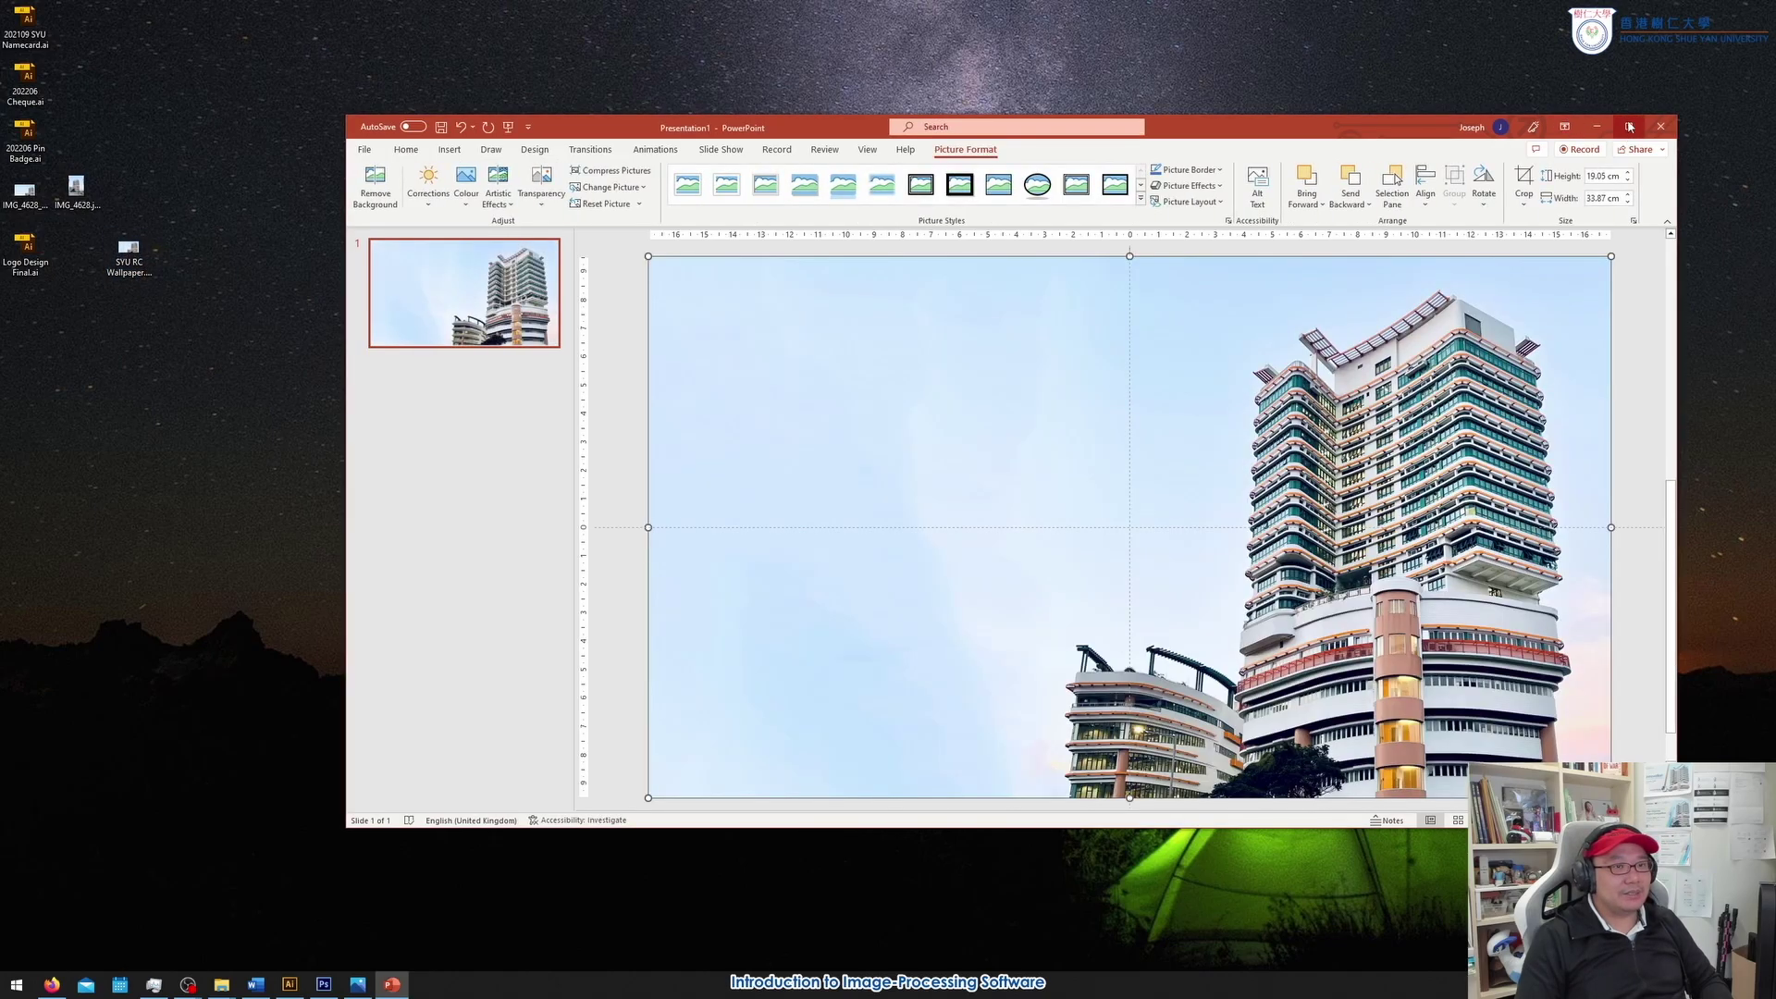
{"action": "left_click", "coordinate": [1629, 128]}
{"action": "left_click", "coordinate": [1762, 277]}
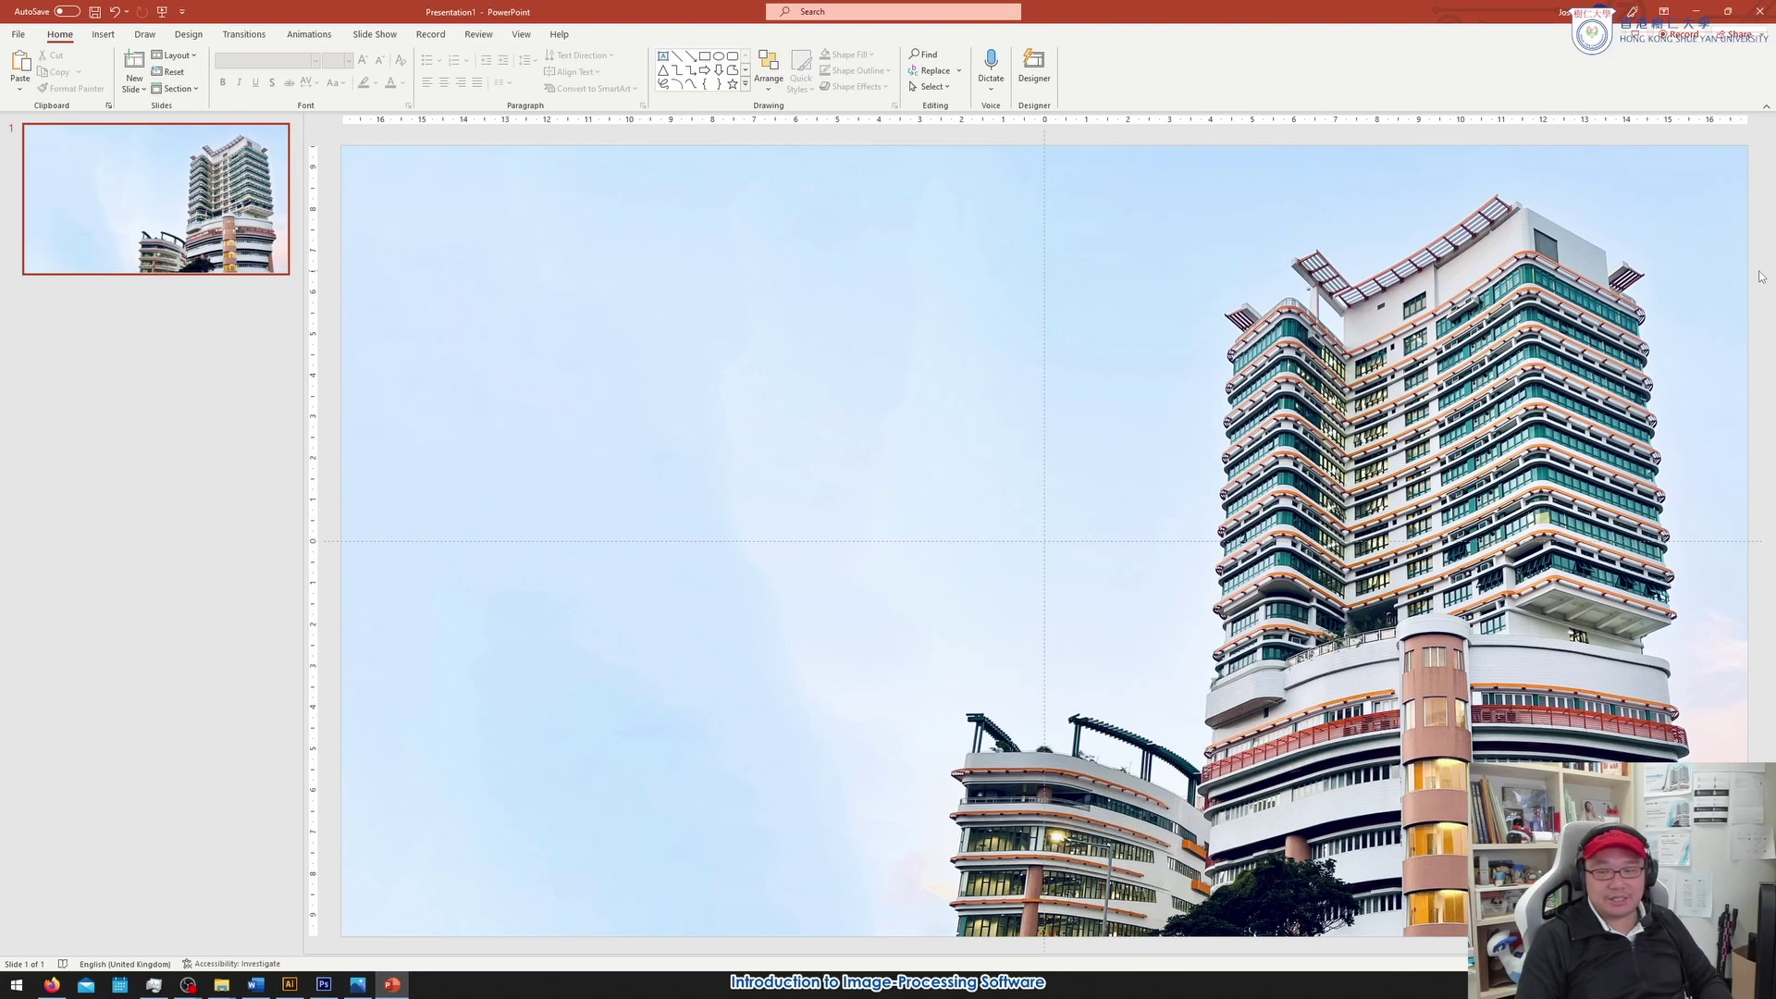
Send the building picture to the back, behind the title and subtitle placeholders
{"action": "left_click", "coordinate": [1142, 165]}
{"action": "left_click", "coordinate": [1434, 85]}
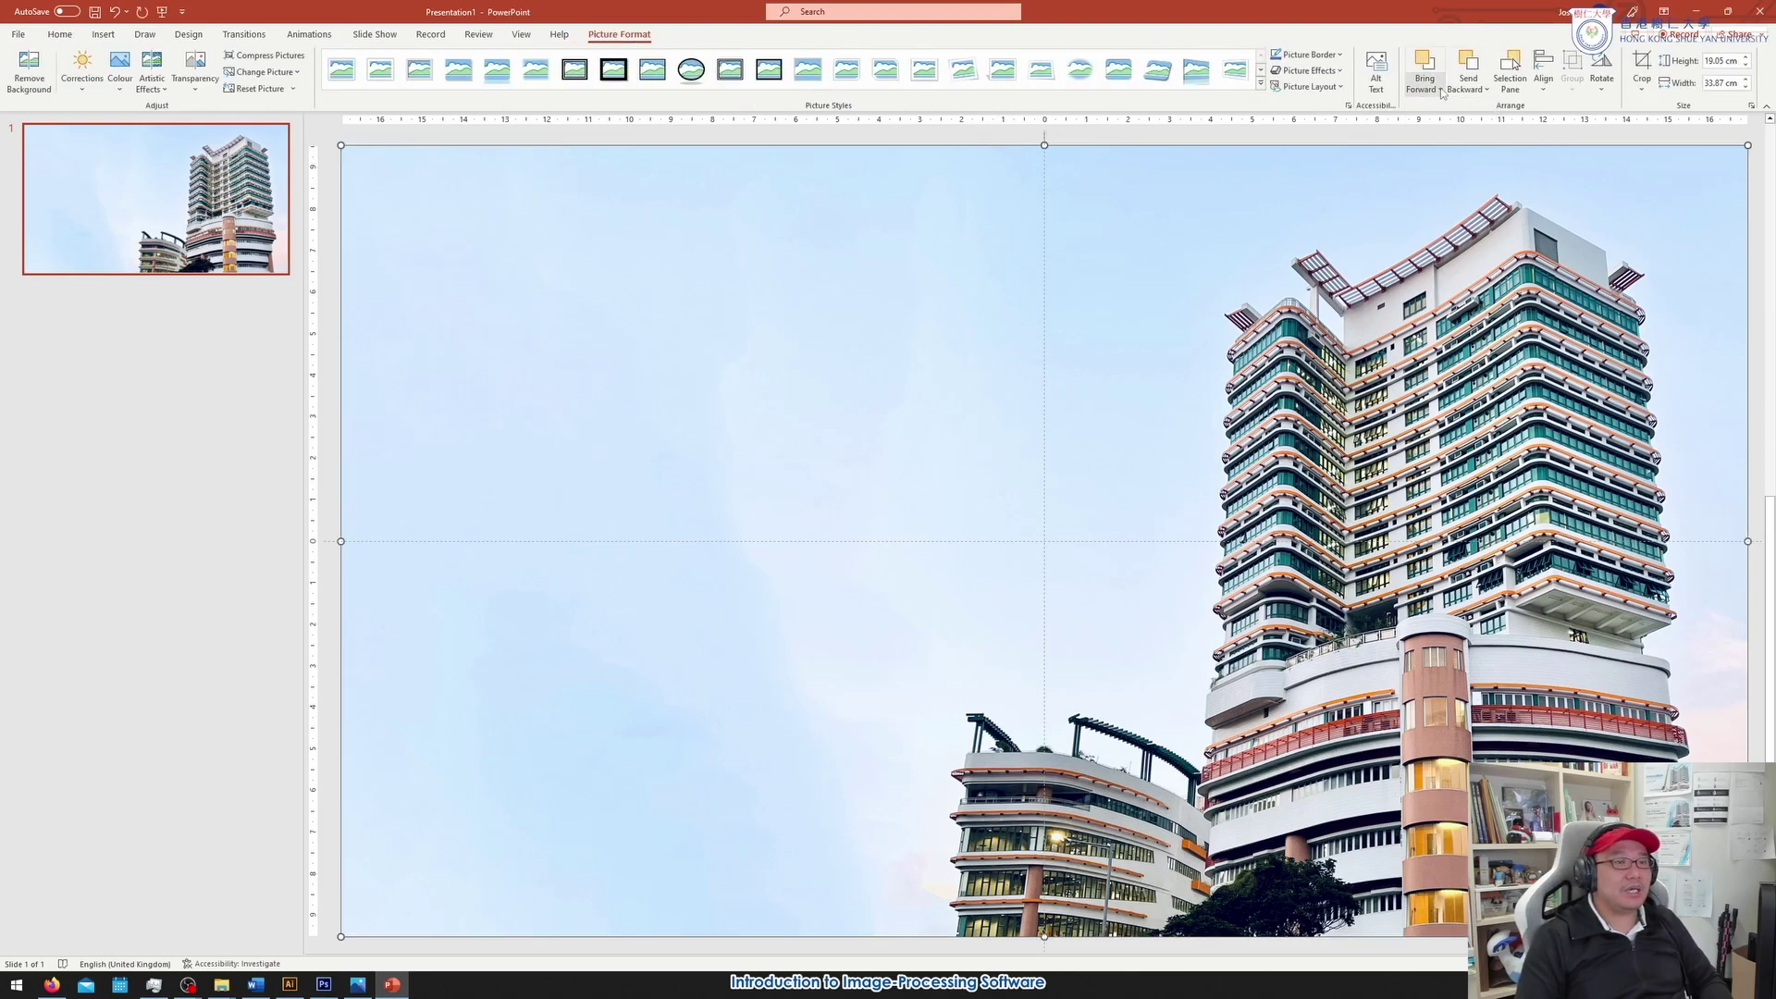
{"action": "left_click", "coordinate": [1468, 84]}
{"action": "left_click", "coordinate": [1505, 133]}
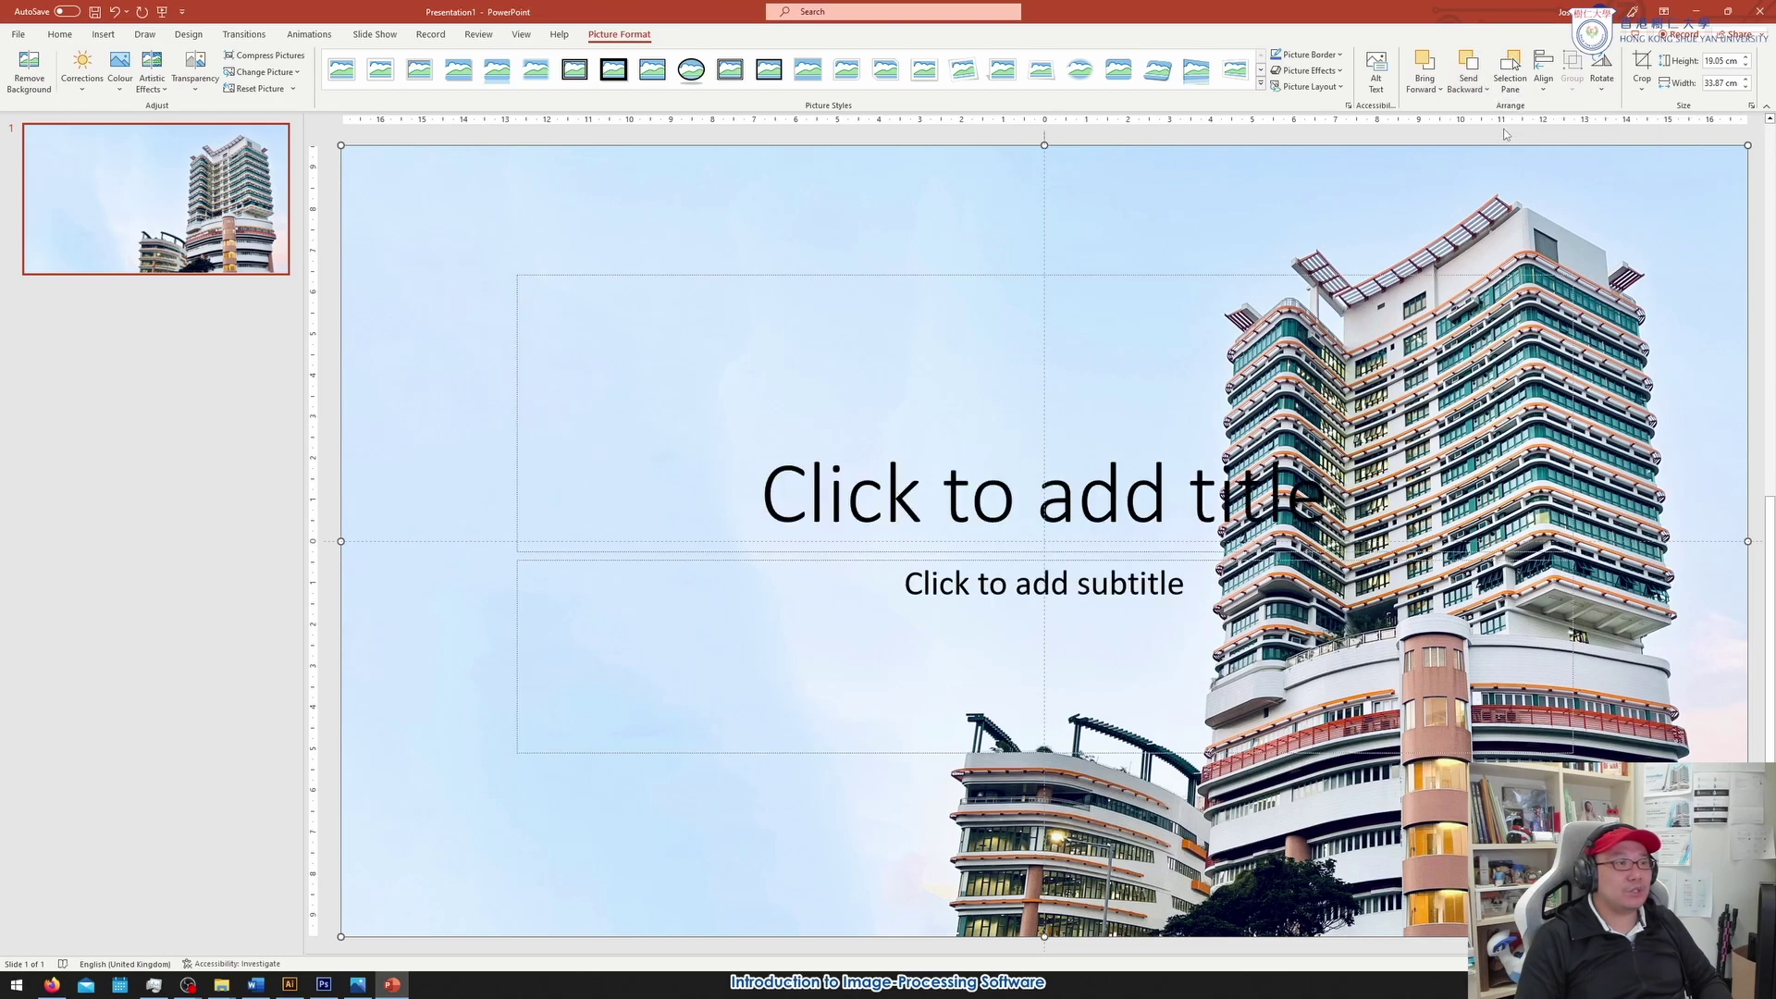
{"action": "left_click", "coordinate": [962, 278]}
{"action": "left_click_drag", "start_coordinate": [962, 278], "coordinate": [880, 274]}
{"action": "key", "text": "ctrl+z"}
Enter the slide title HKSYU and the subtitle Research Complex
{"action": "left_click", "coordinate": [944, 487]}
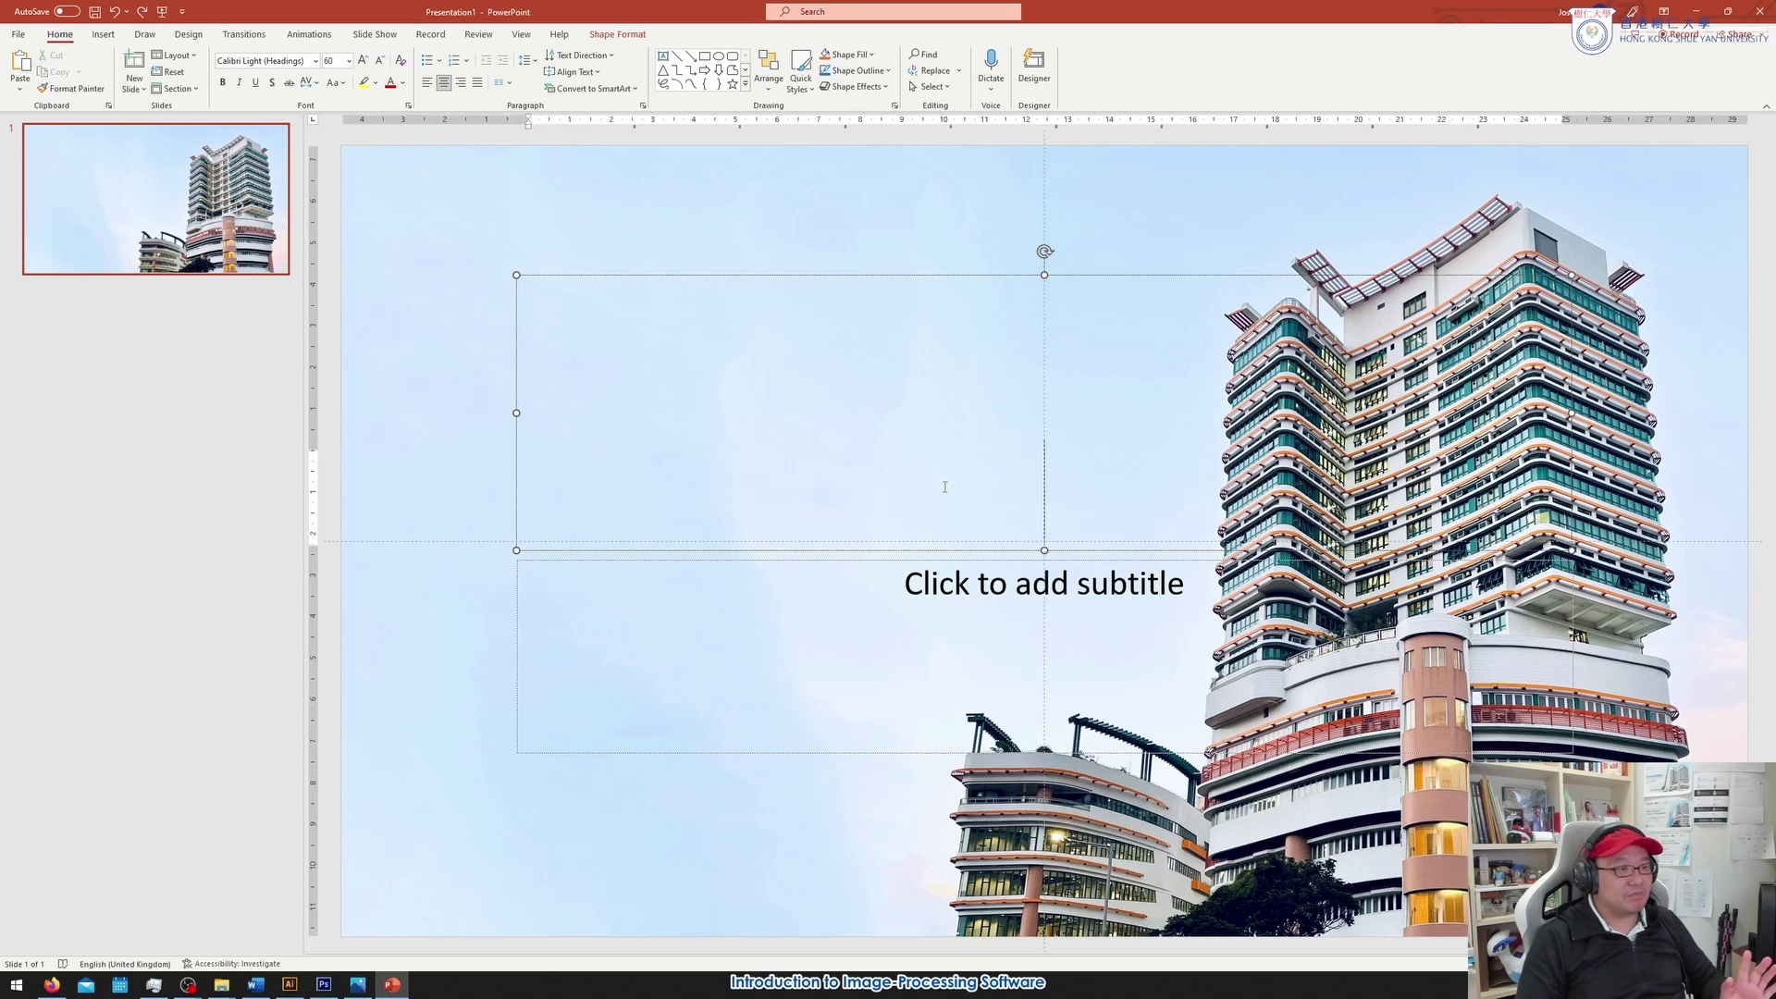
{"action": "type", "text": "HKSYU"}
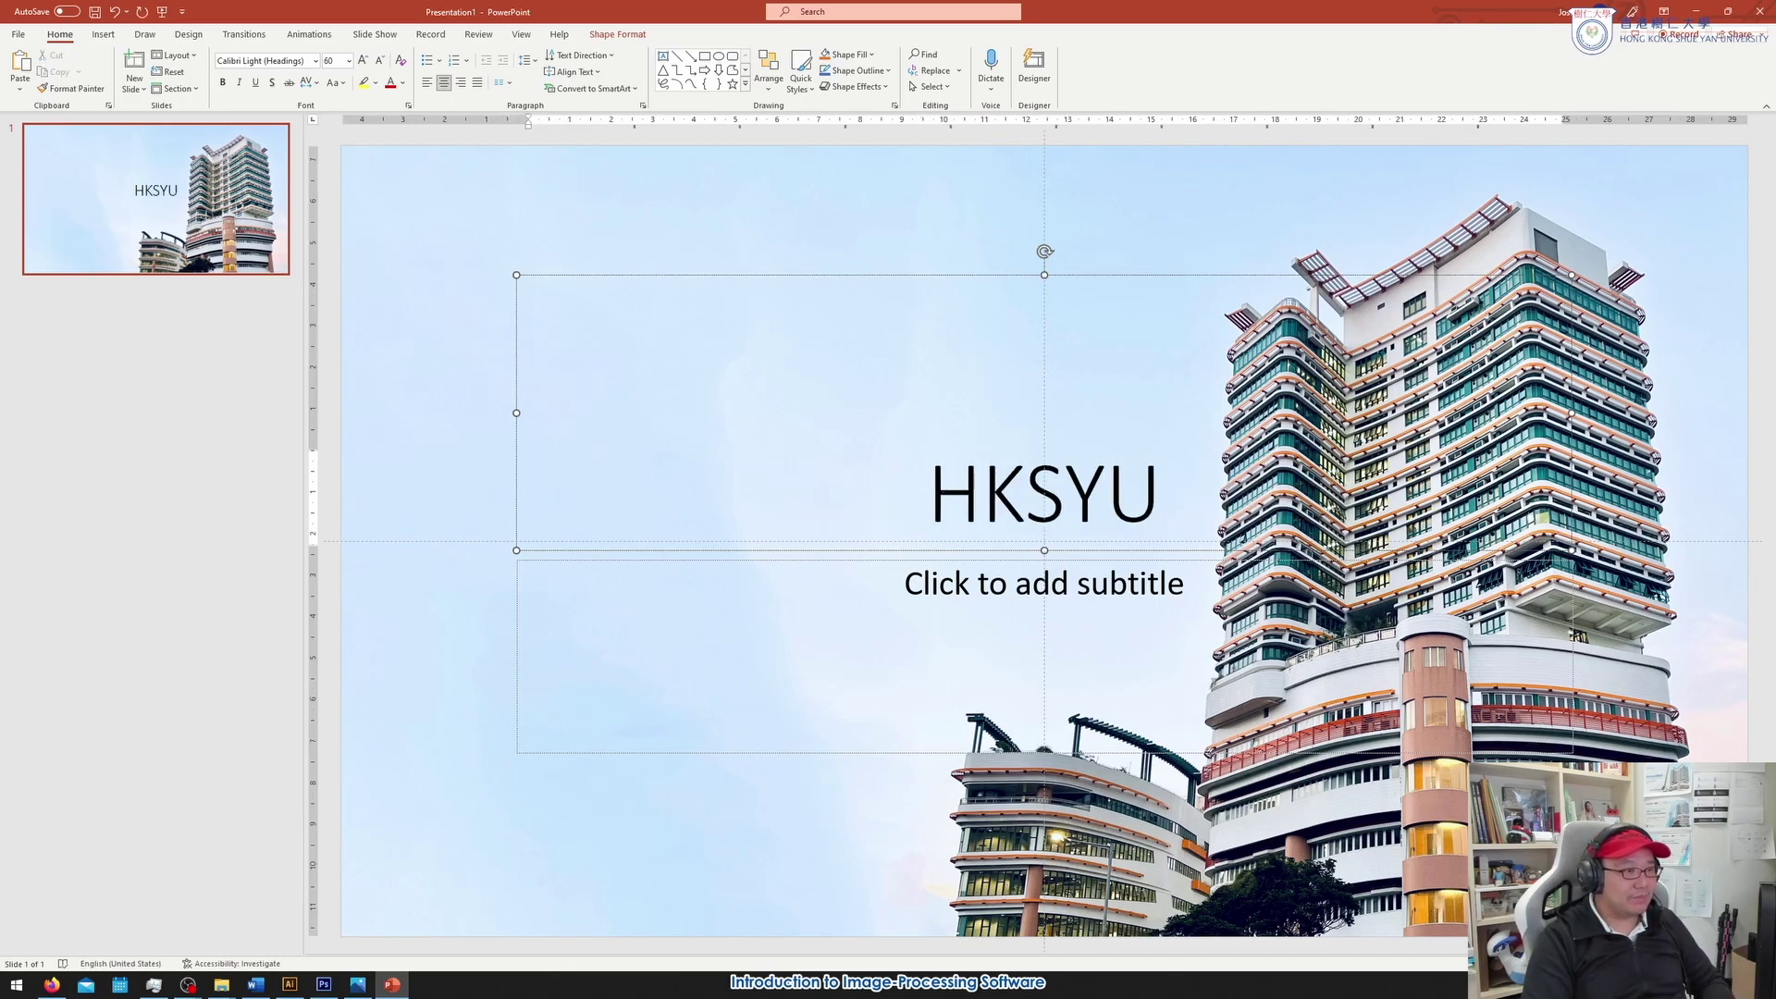
{"action": "left_click", "coordinate": [991, 571]}
{"action": "type", "text": "Research Complex"}
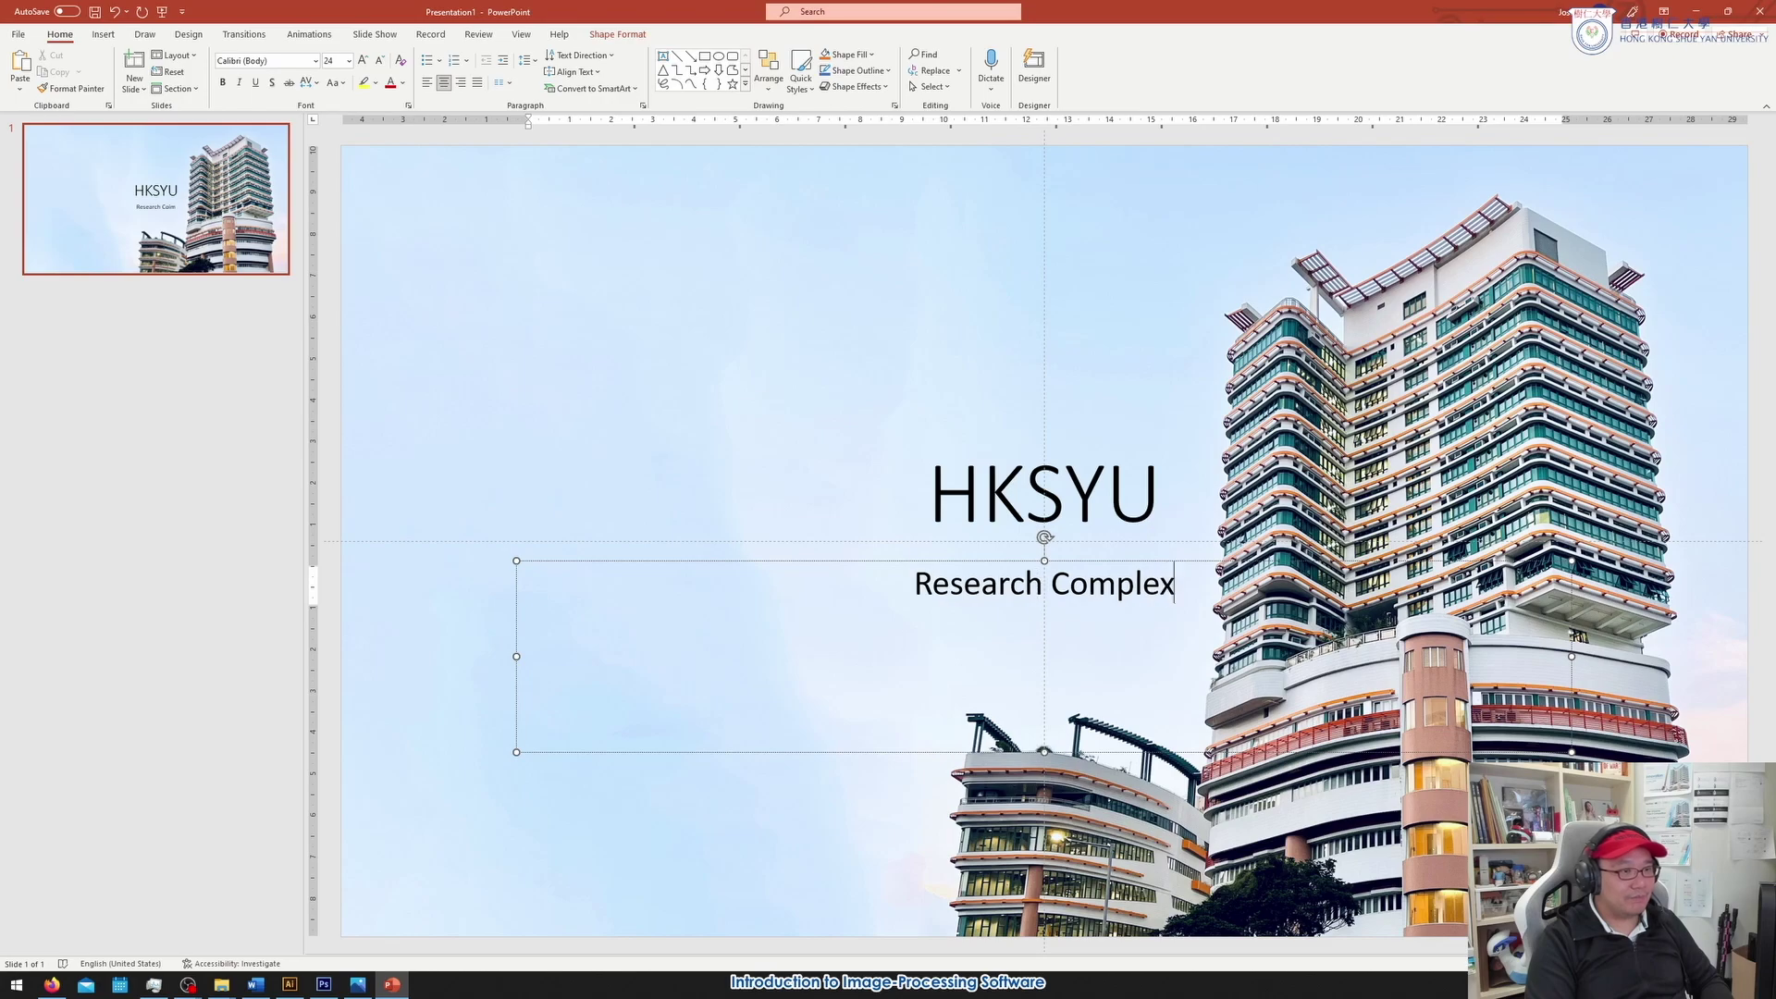
Left-align the text of the title and subtitle placeholders together, and deselect them
{"action": "key", "text": "Escape"}
{"action": "key", "text": "ctrl+a"}
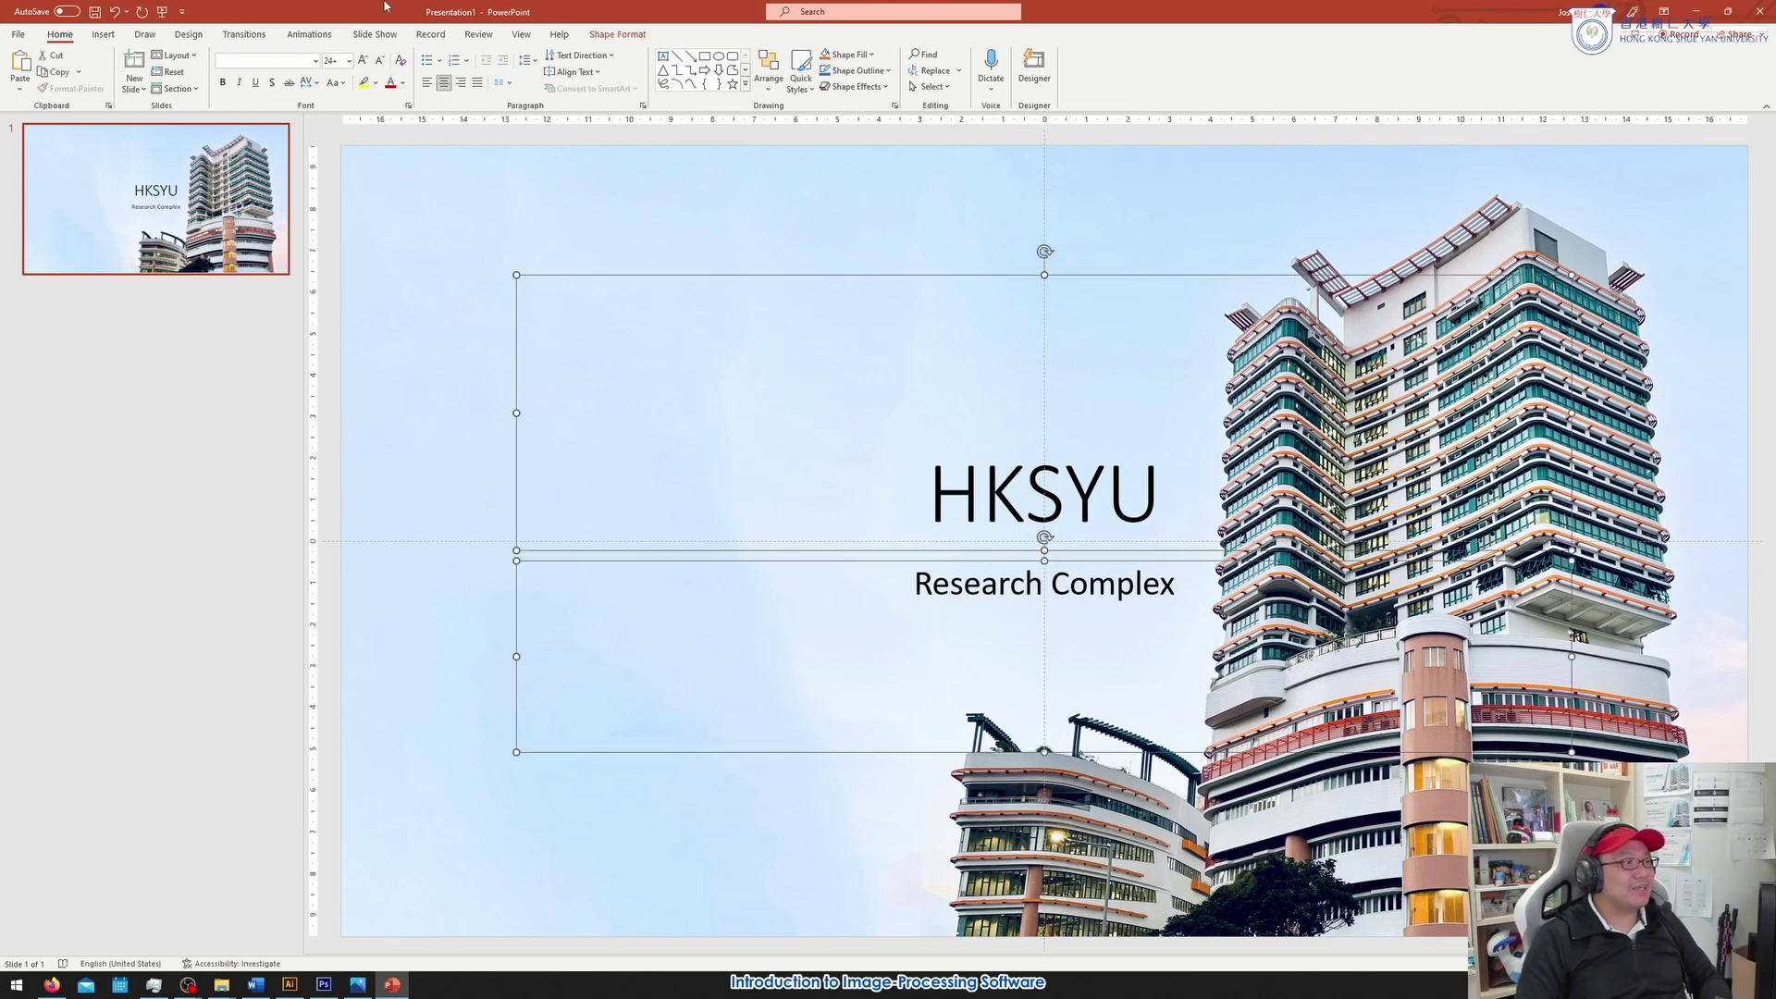
{"action": "left_click", "coordinate": [427, 83]}
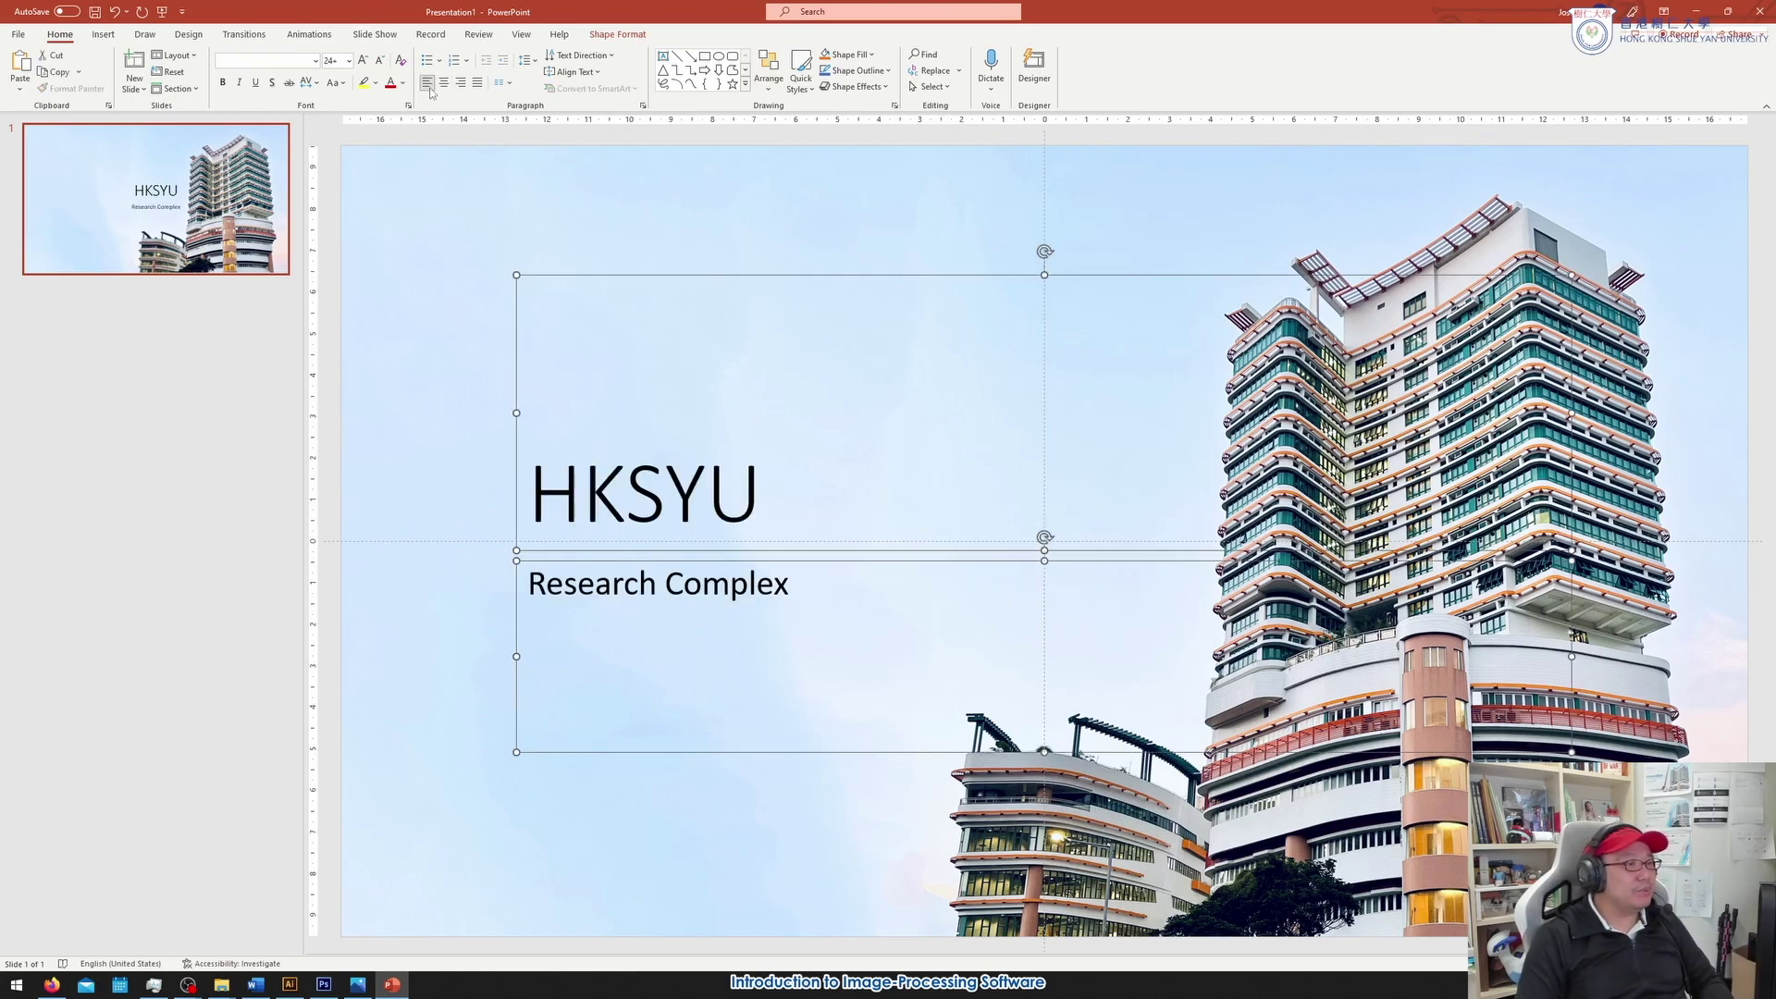
{"action": "left_click", "coordinate": [328, 352]}
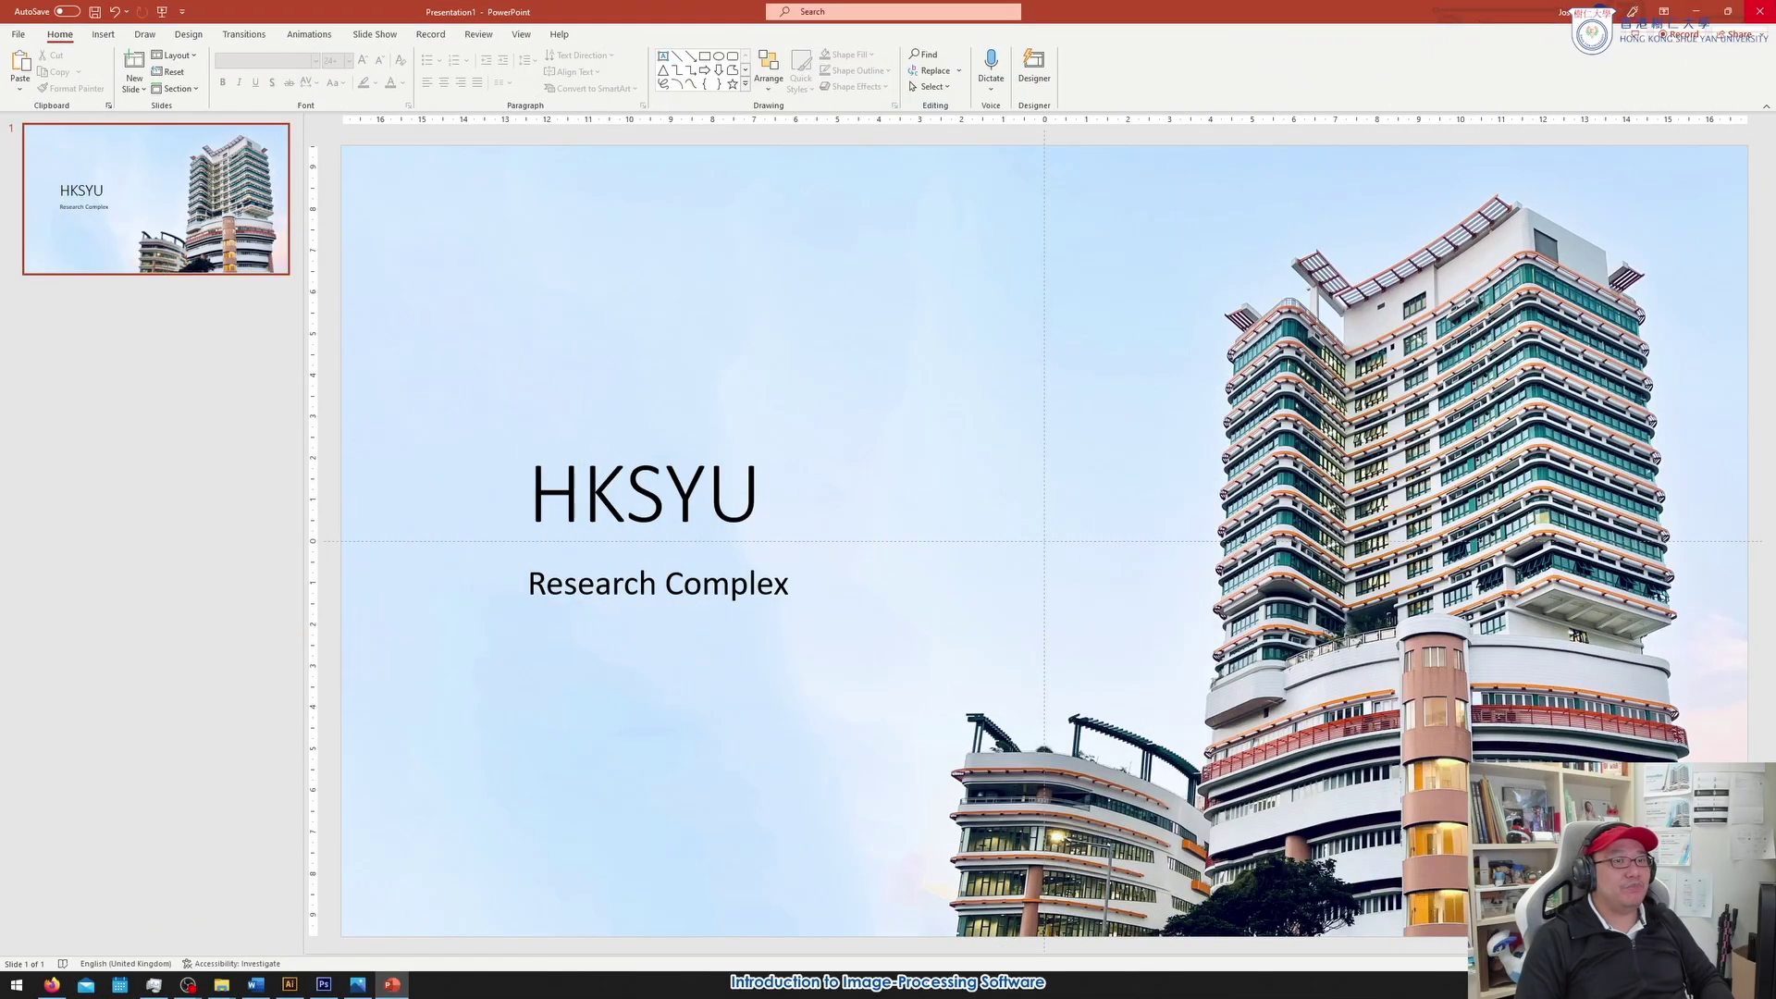
Close the presentation without saving the changes
{"action": "key", "text": "alt+F4"}
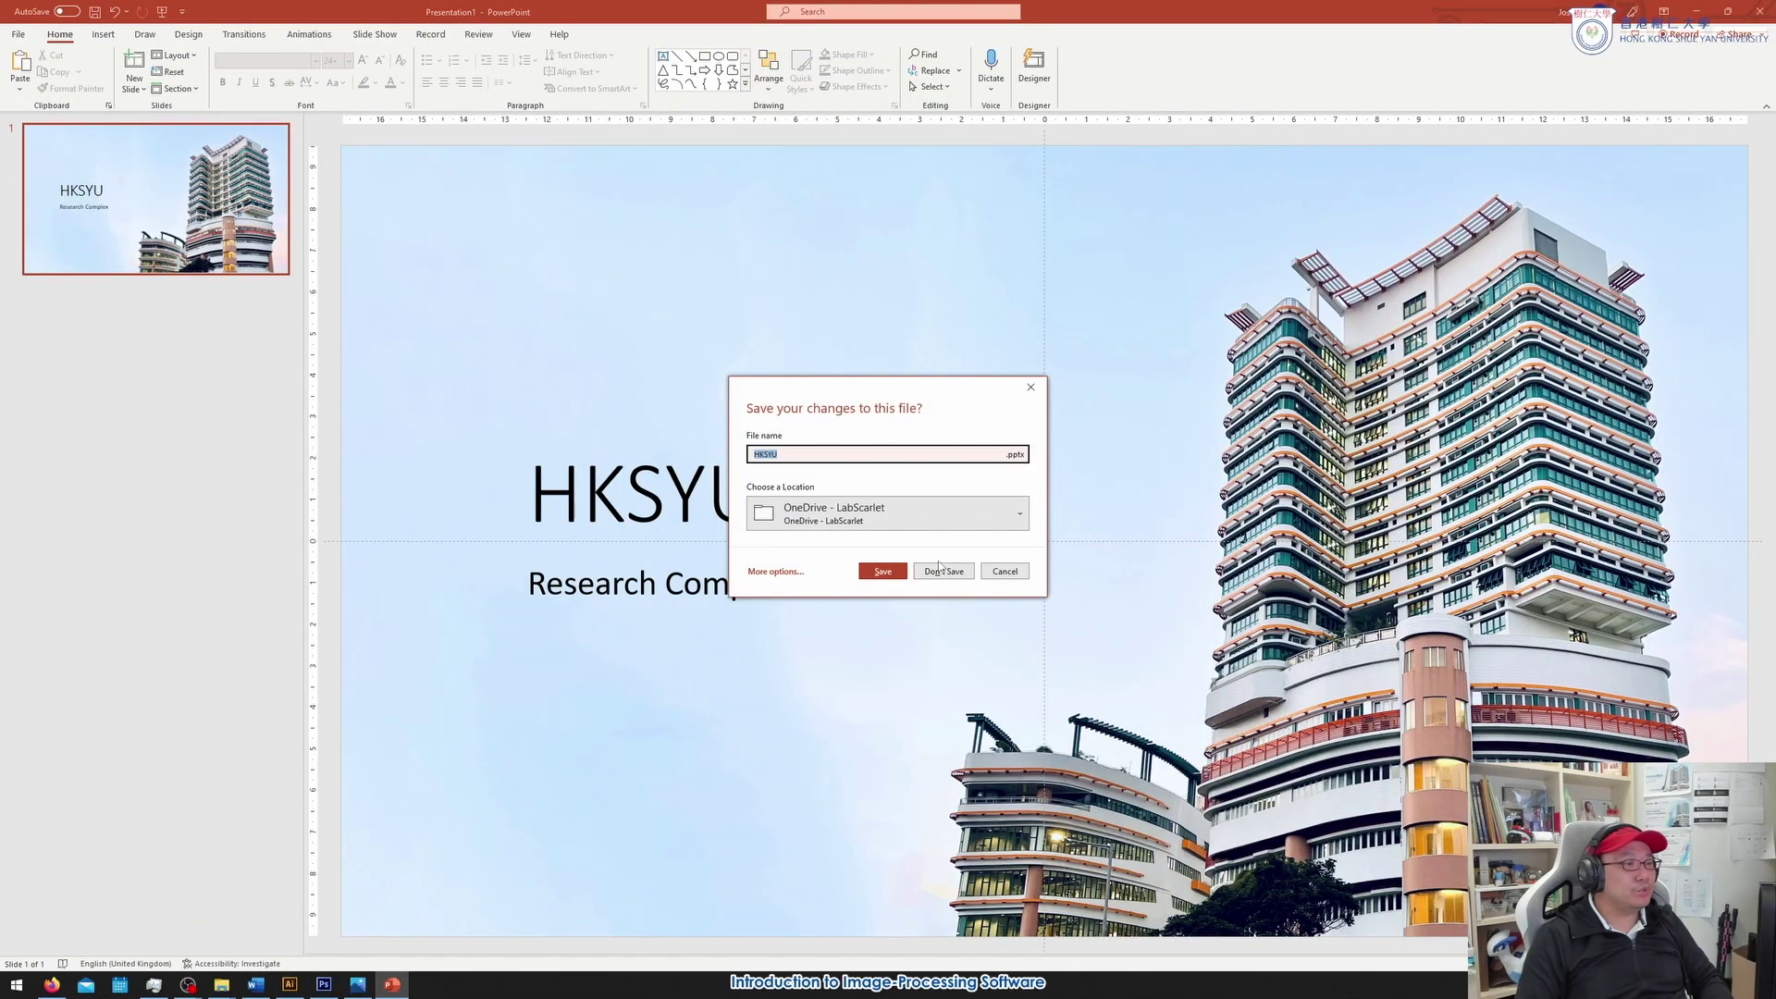
{"action": "left_click", "coordinate": [941, 570]}
{"action": "left_click_drag", "start_coordinate": [141, 257], "coordinate": [580, 595]}
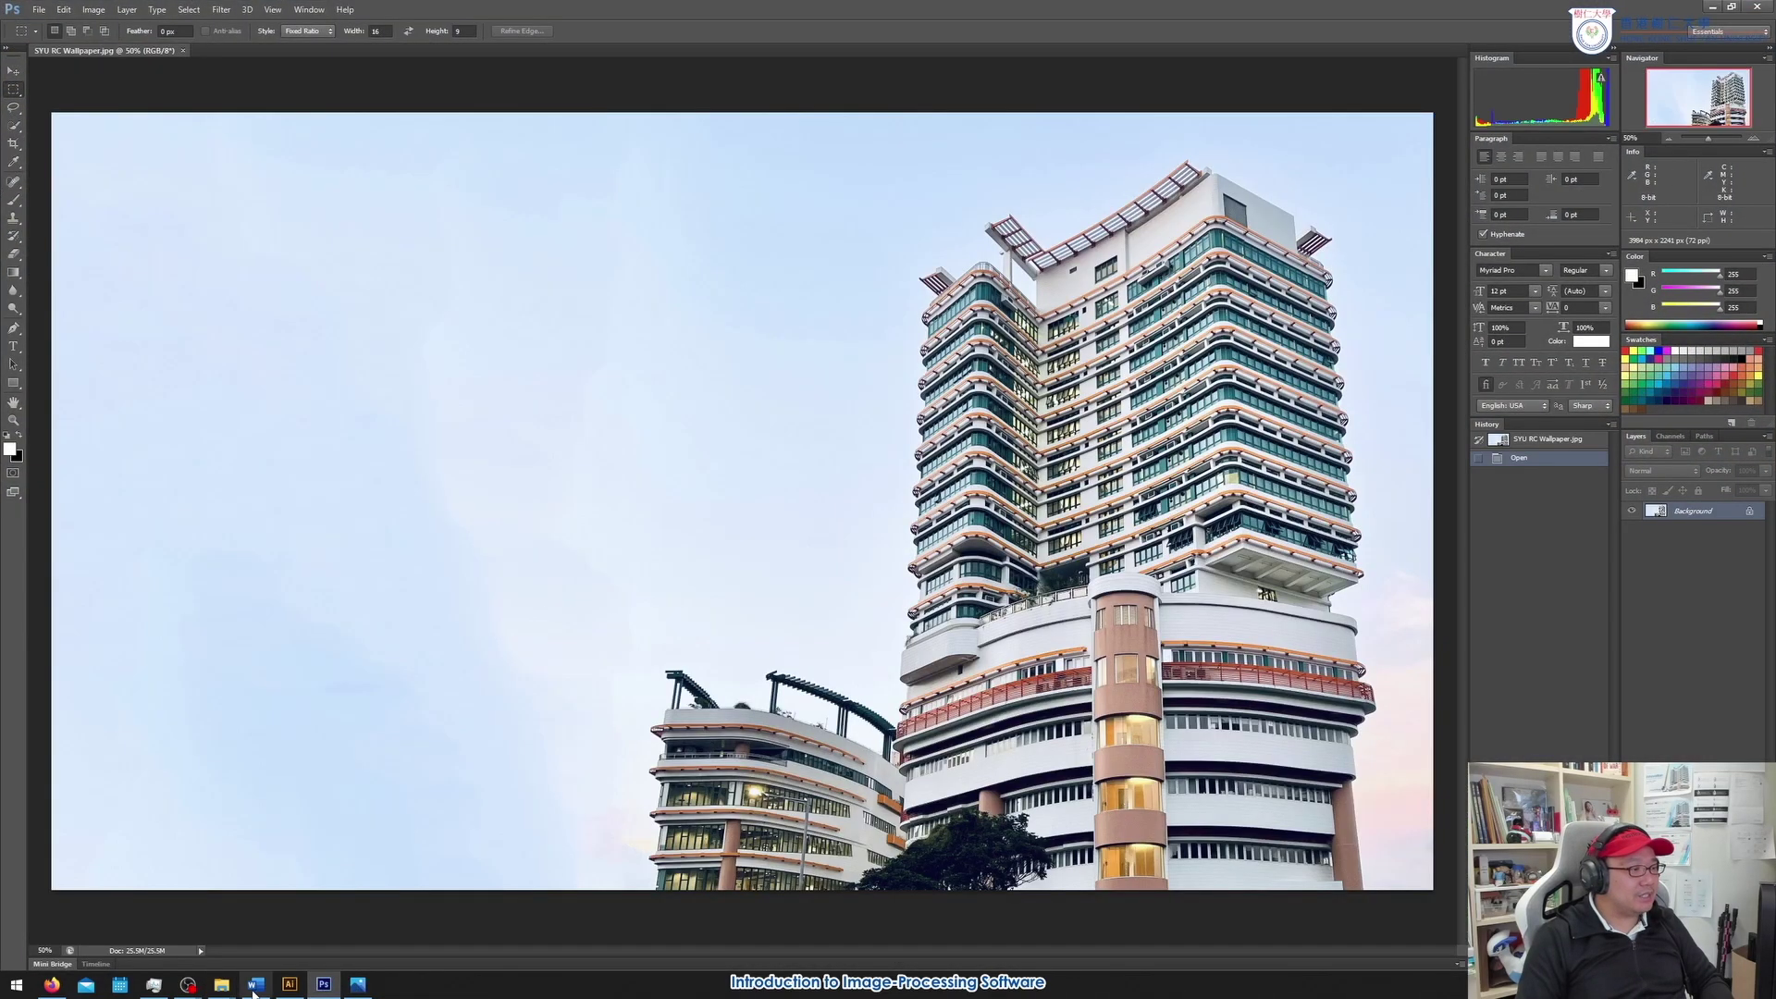
Check the colour correction and curves item under Raster Editing with Photoshop in the Word outline
{"action": "left_click", "coordinate": [258, 987]}
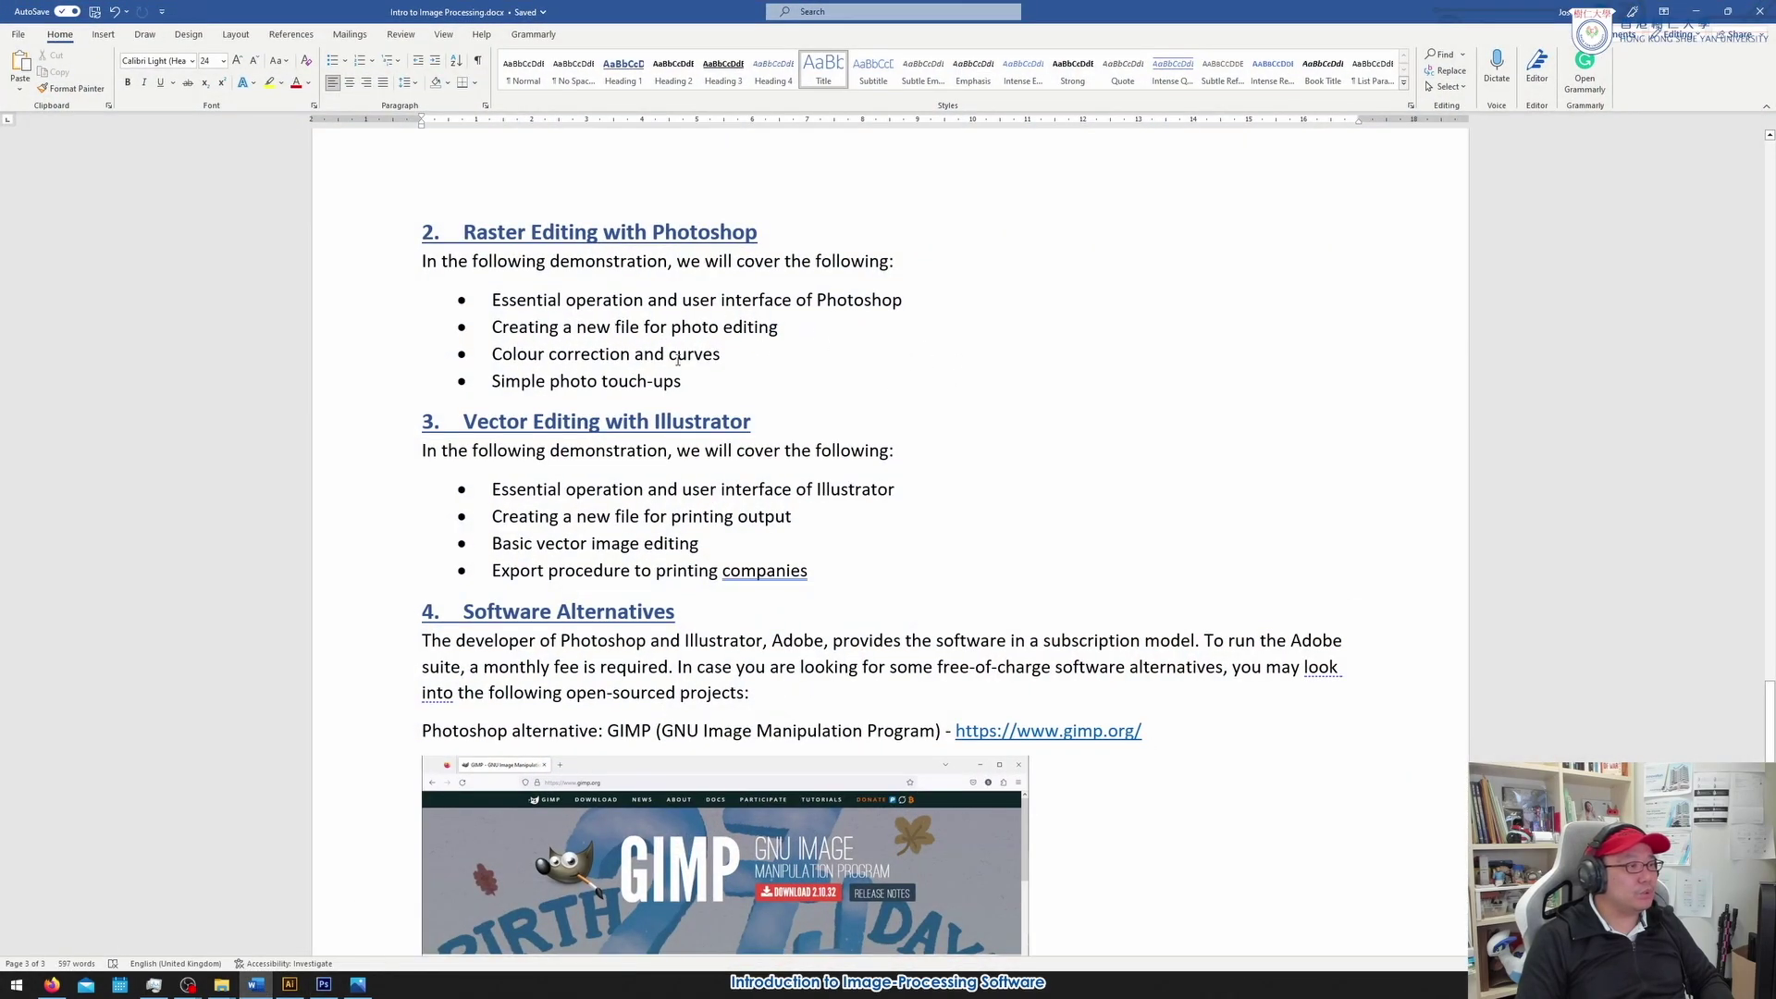
{"action": "left_click_drag", "start_coordinate": [732, 349], "coordinate": [491, 354]}
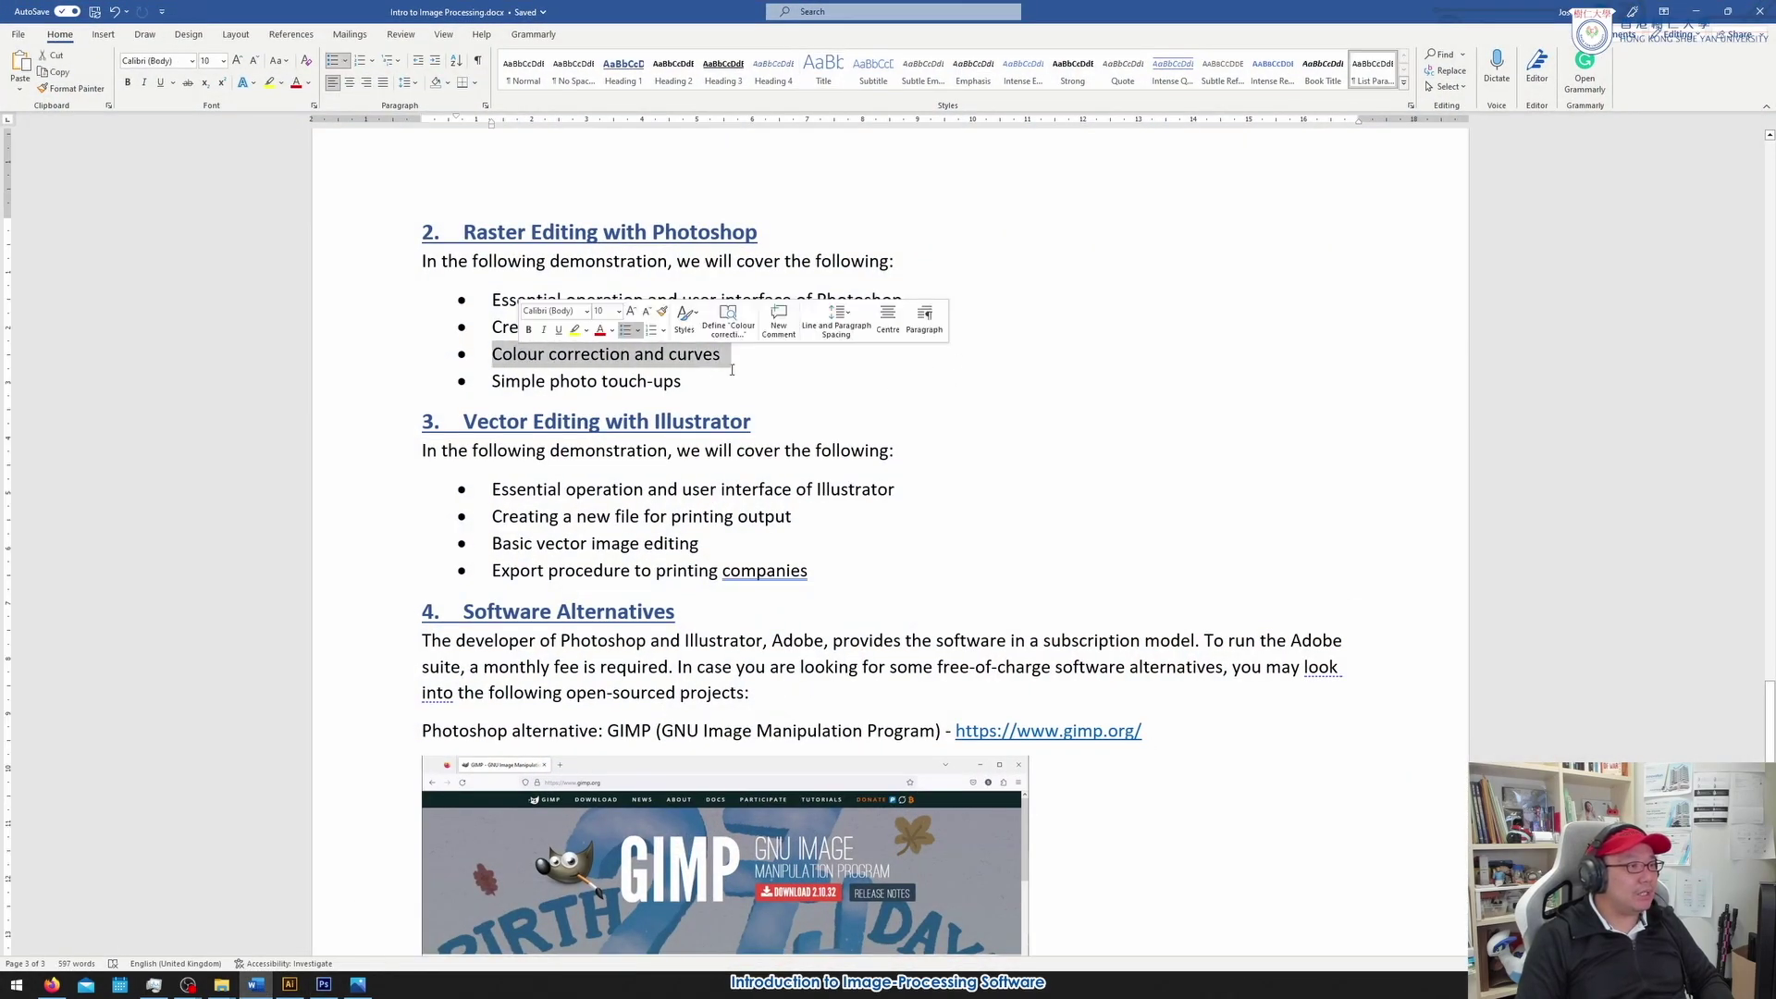
{"action": "left_click", "coordinate": [768, 358]}
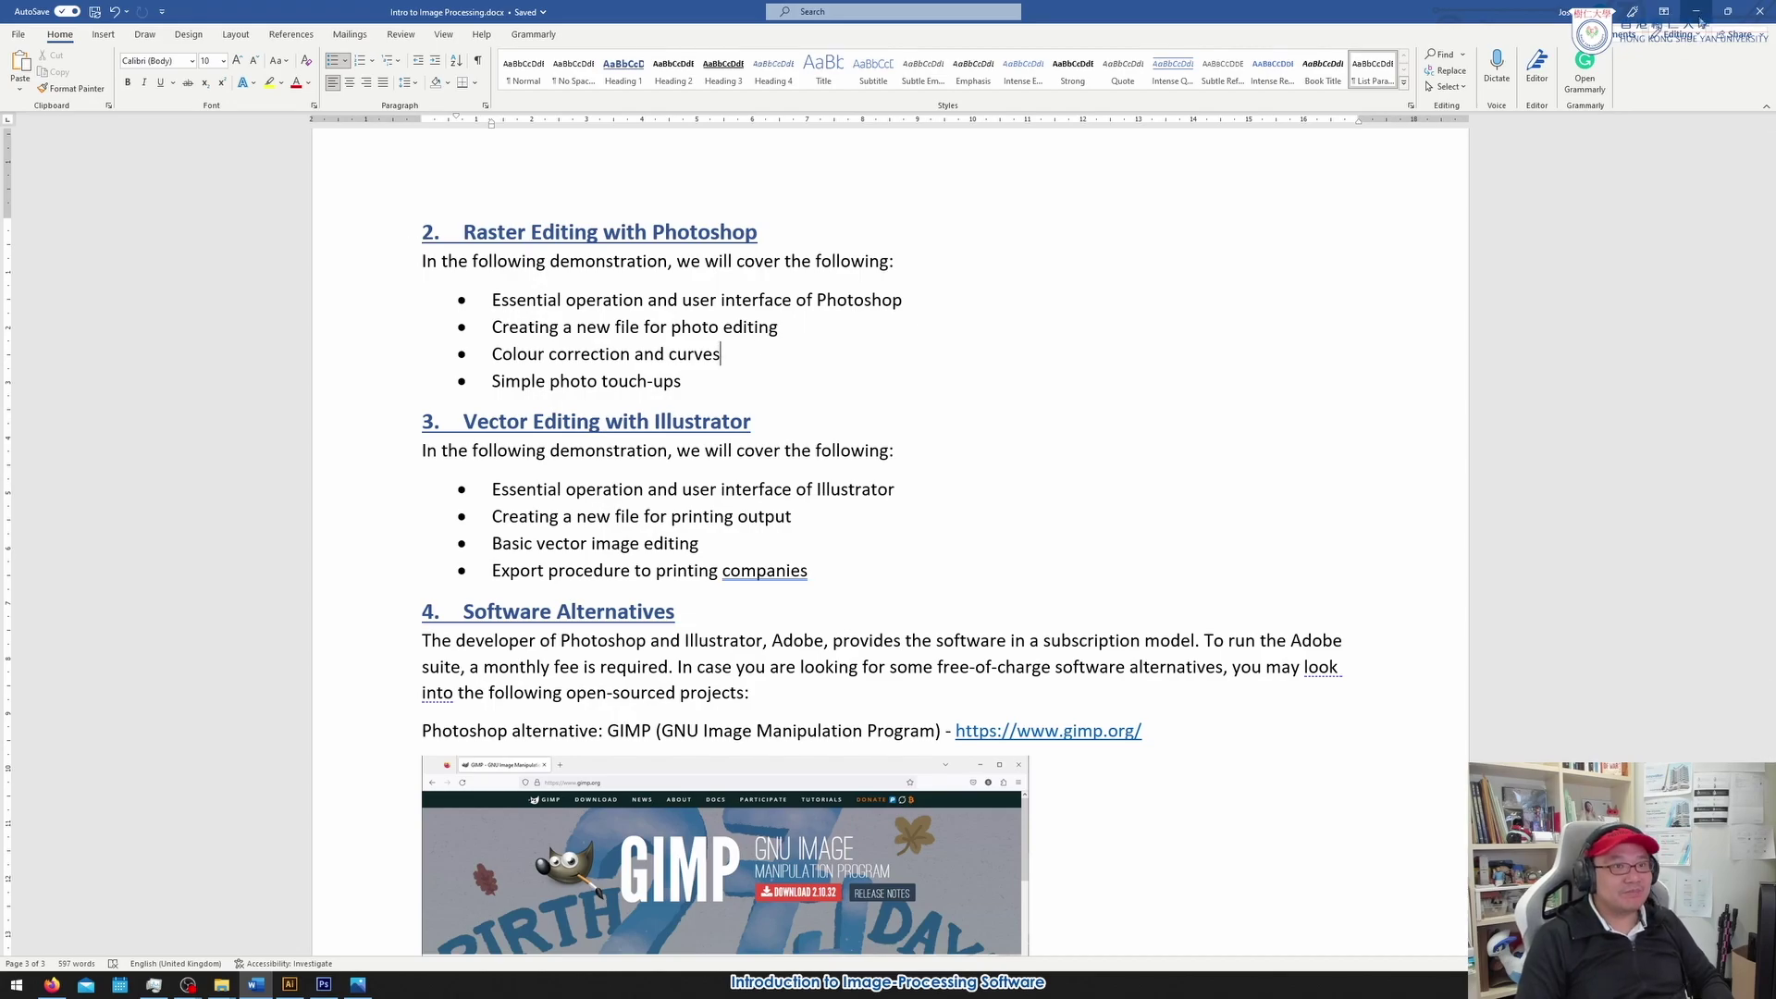
Switch back to Photoshop from Word and close the separate photo viewer window
{"action": "key", "text": "alt+Tab"}
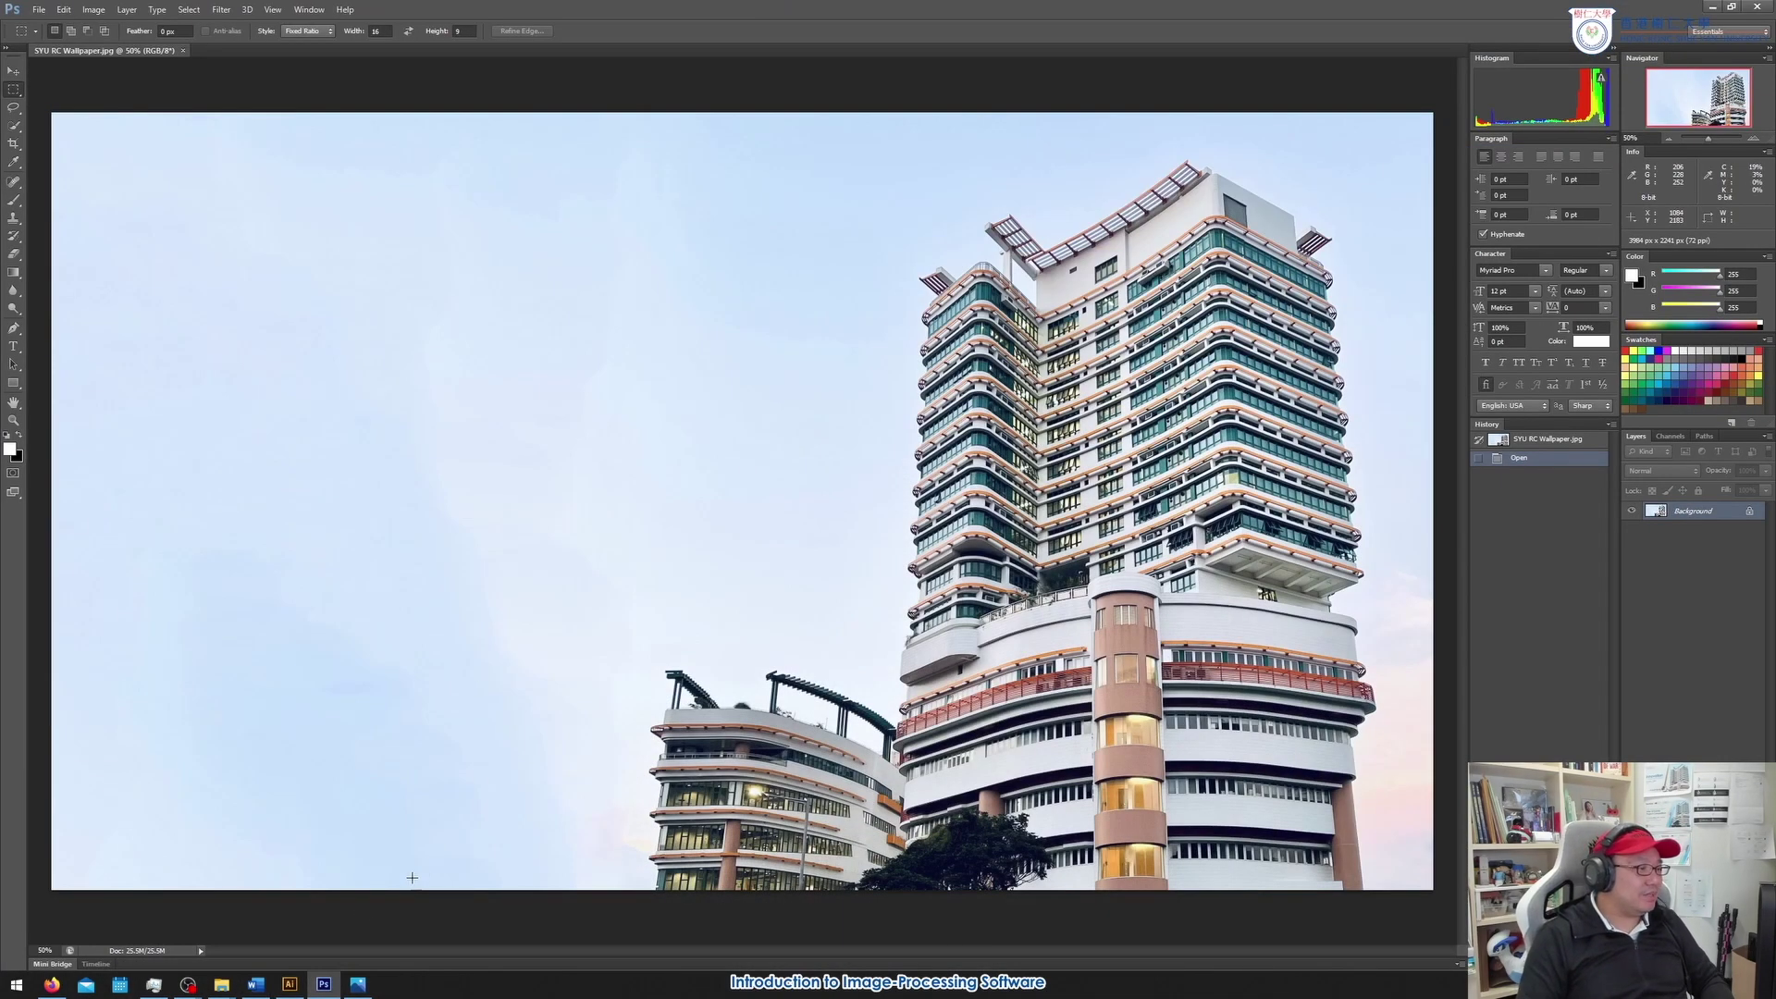
{"action": "left_click", "coordinate": [357, 985]}
{"action": "left_click", "coordinate": [1757, 8]}
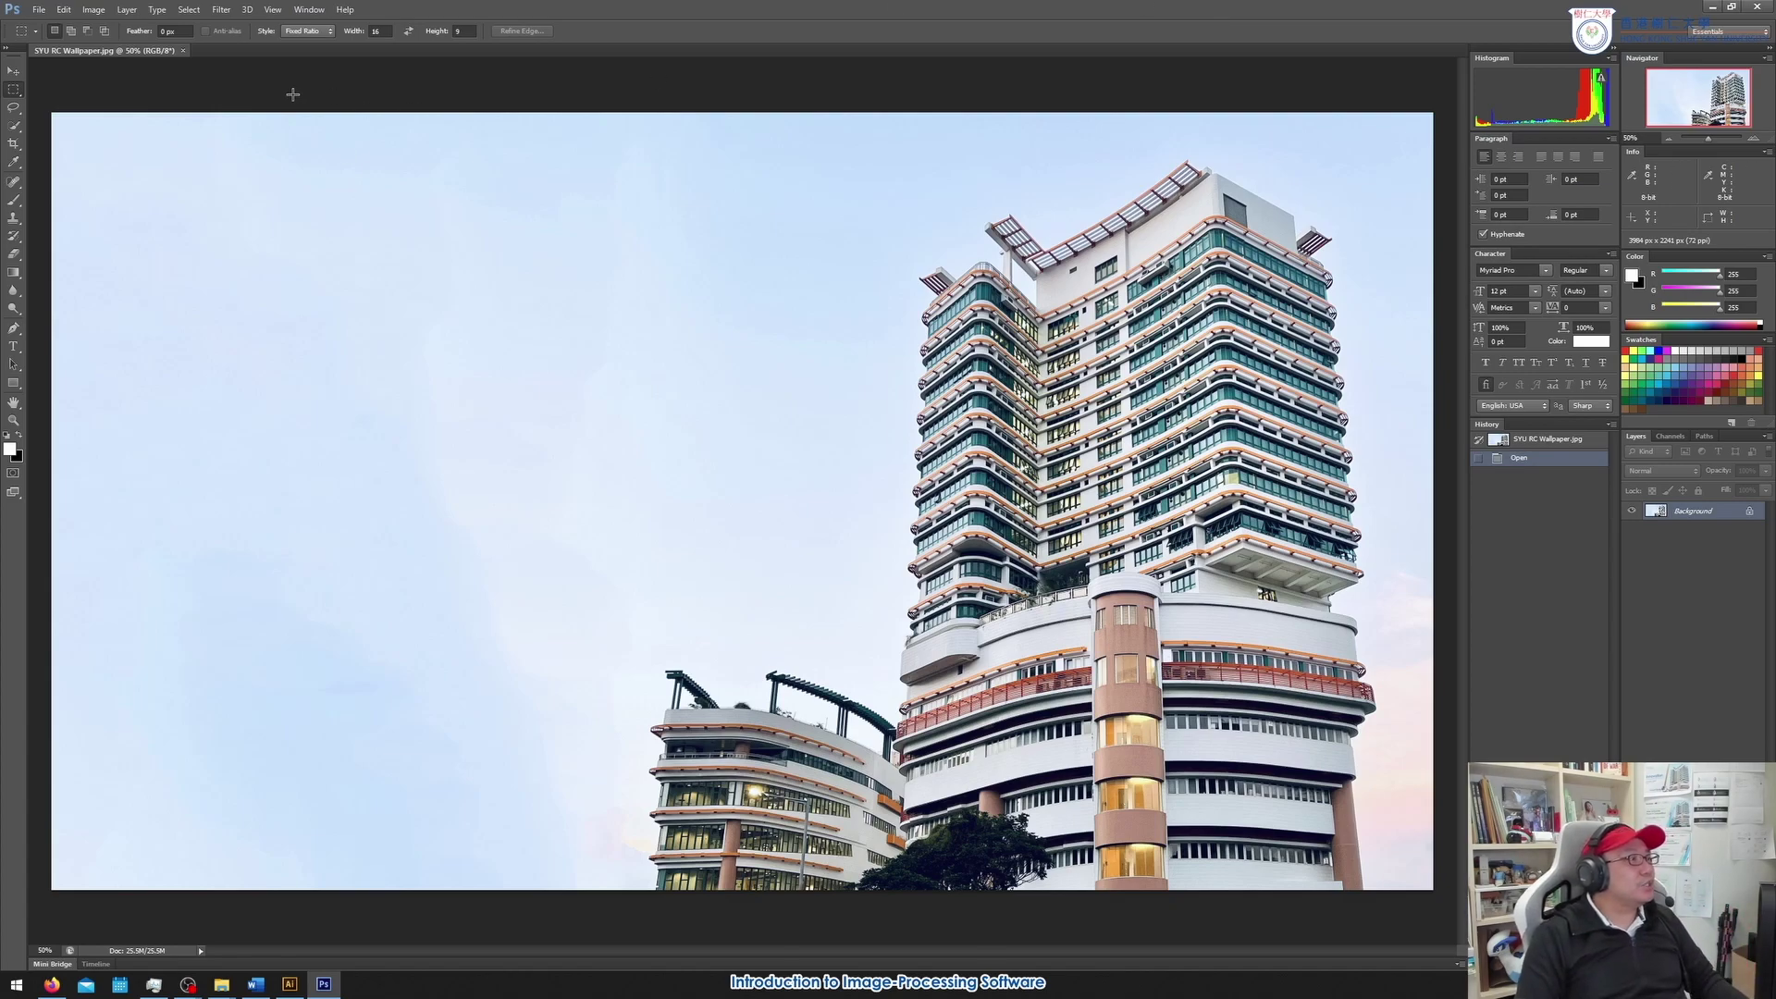
Try the Auto Color correction on SYU RC Wallpaper.jpg and undo it
{"action": "left_click", "coordinate": [105, 12]}
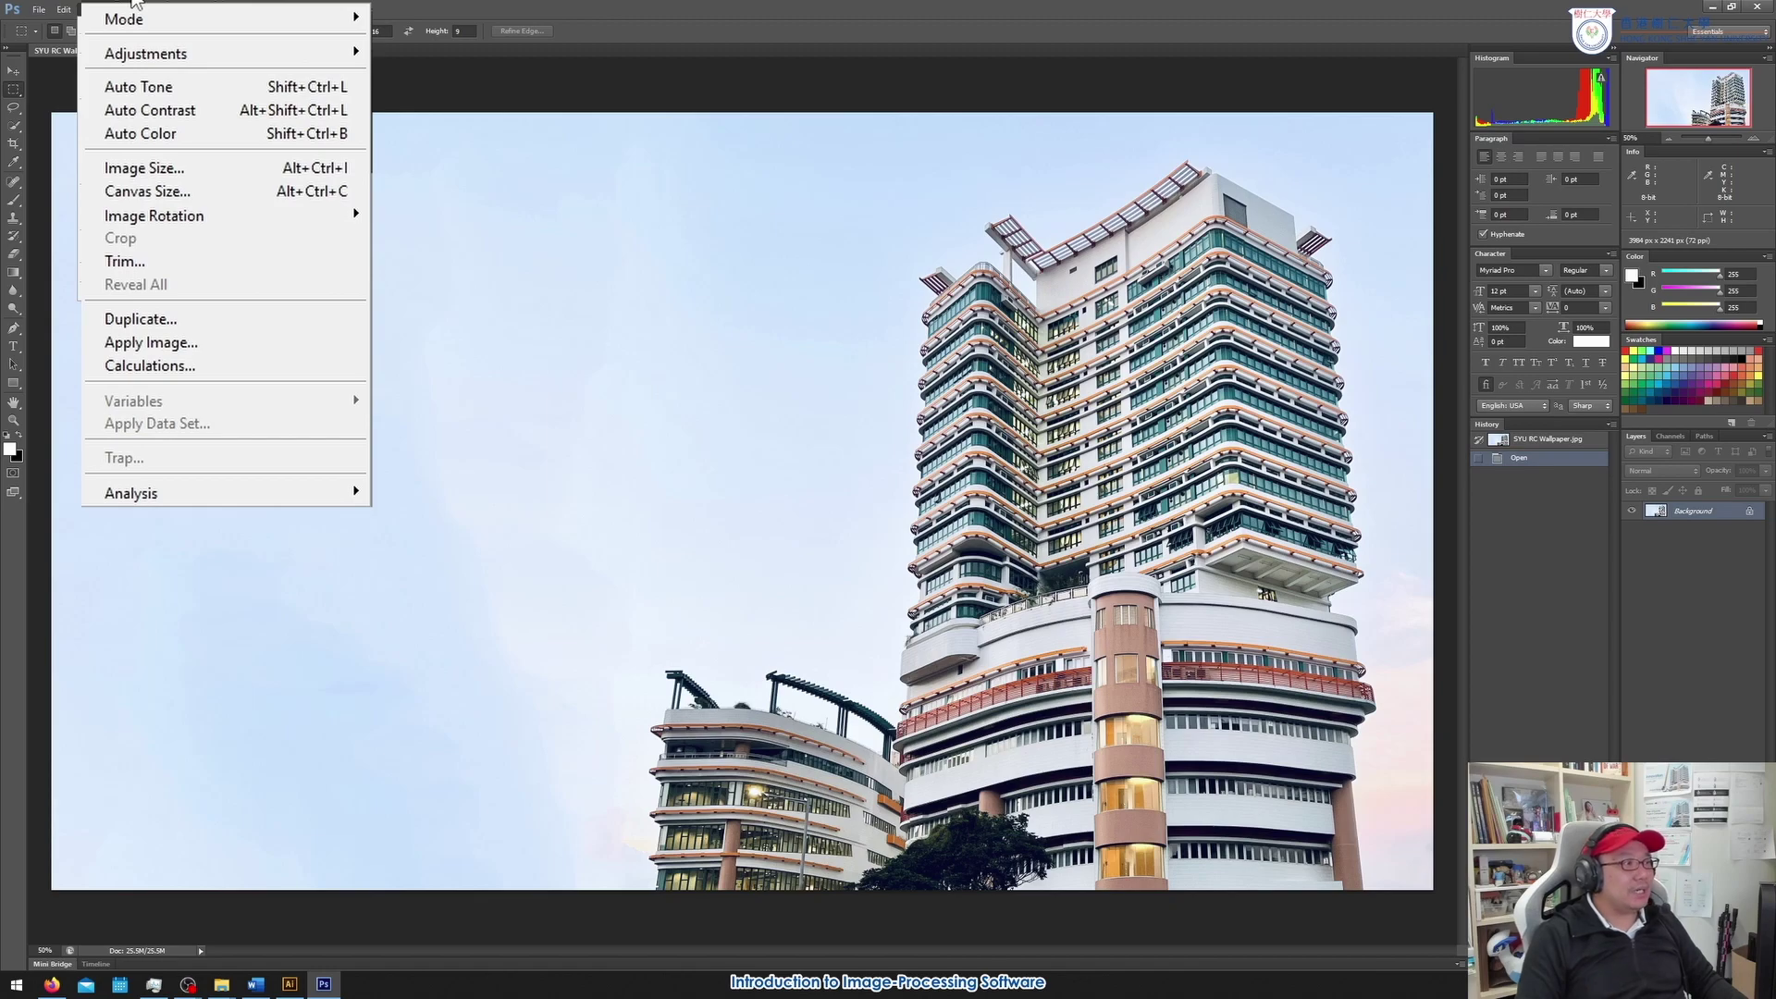
{"action": "mouse_move", "coordinate": [182, 58]}
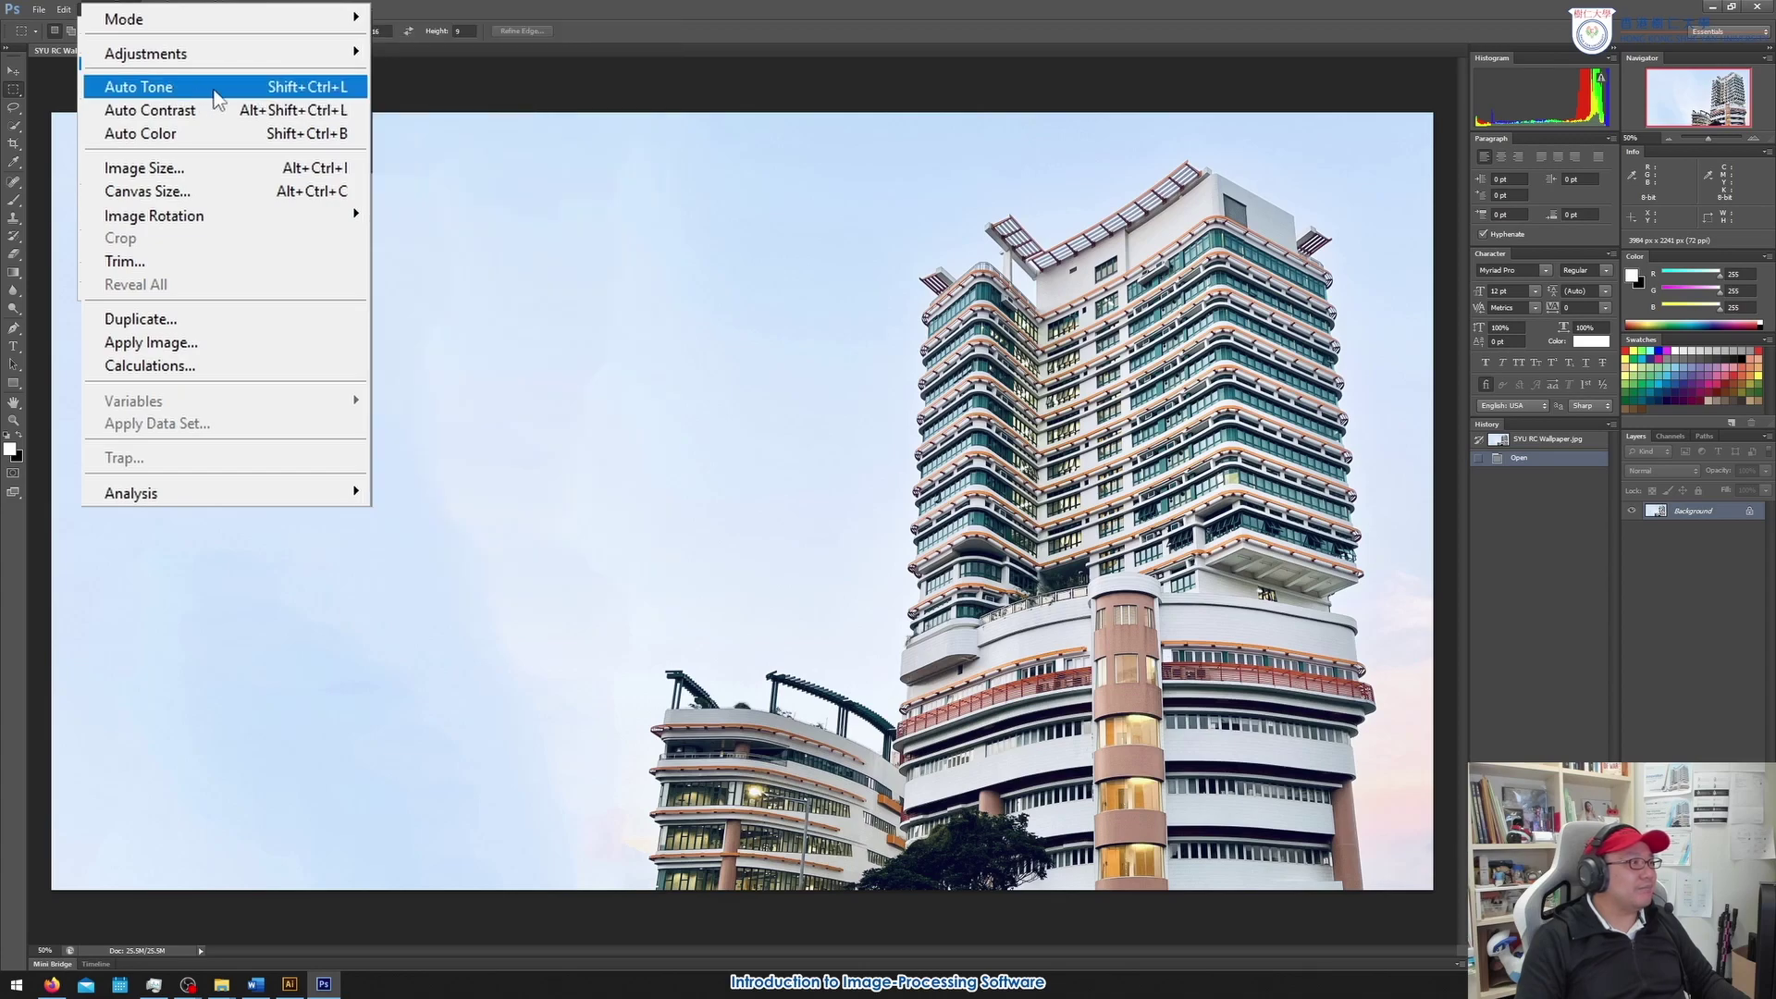
{"action": "left_click", "coordinate": [234, 144]}
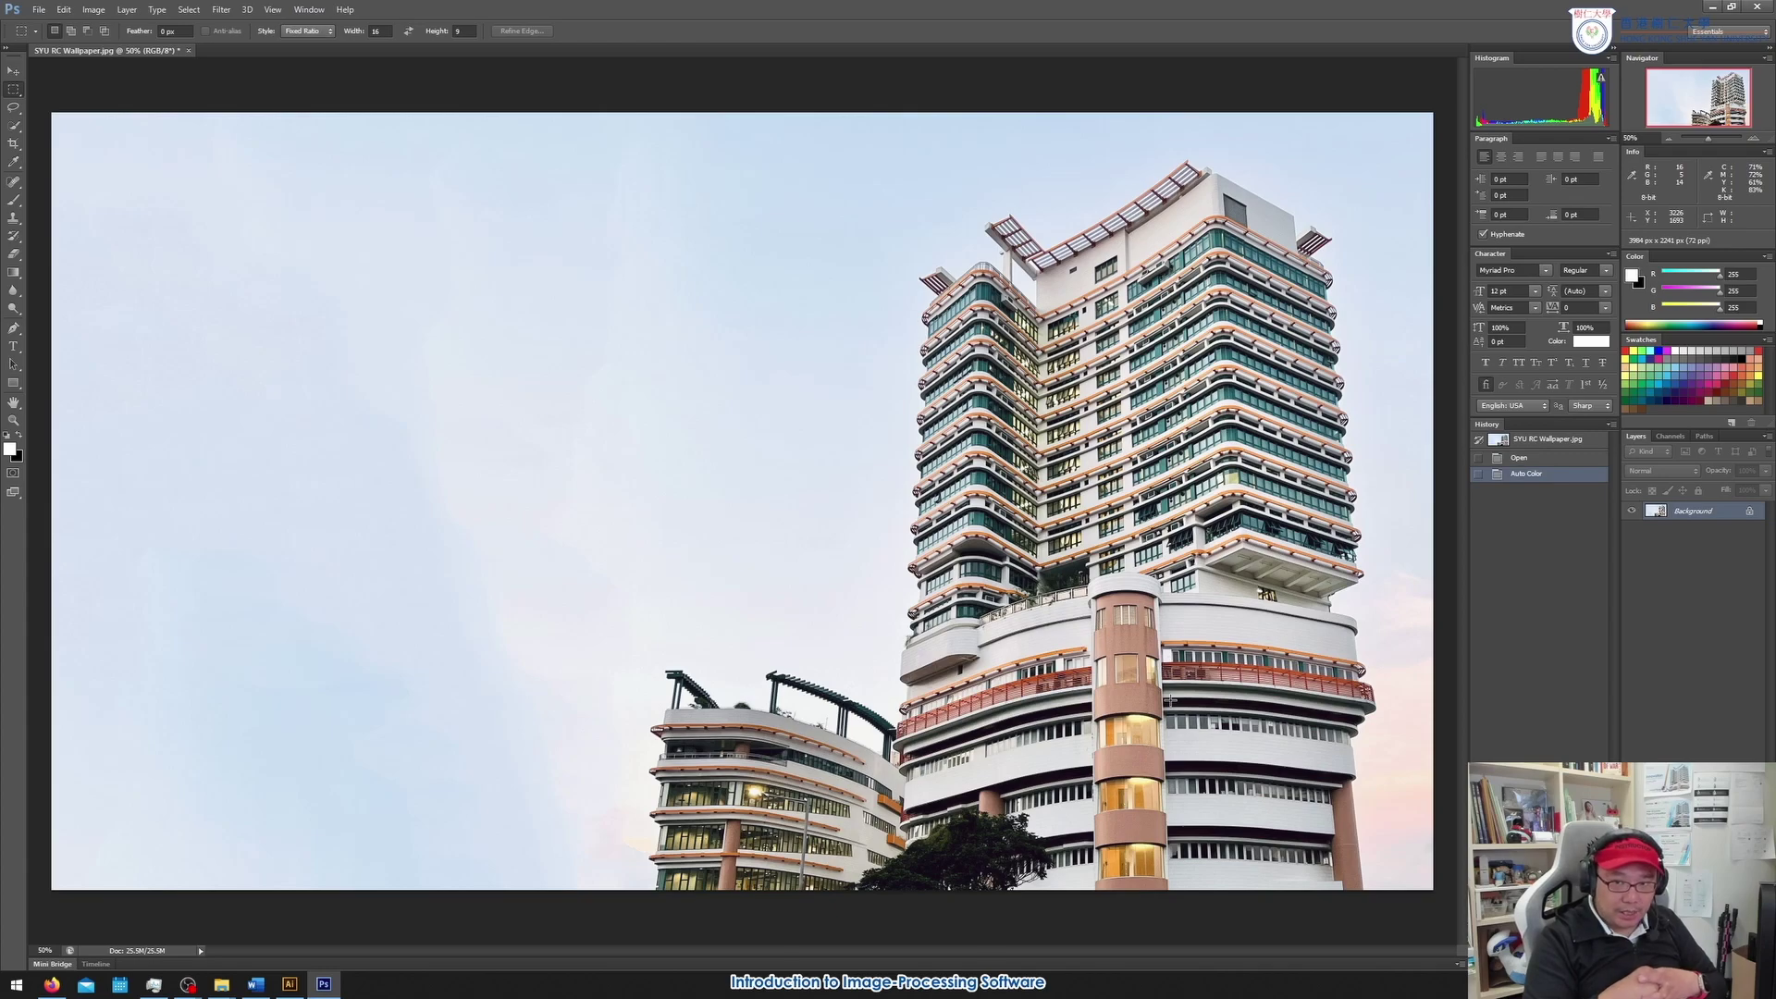
{"action": "key", "text": "ctrl+z"}
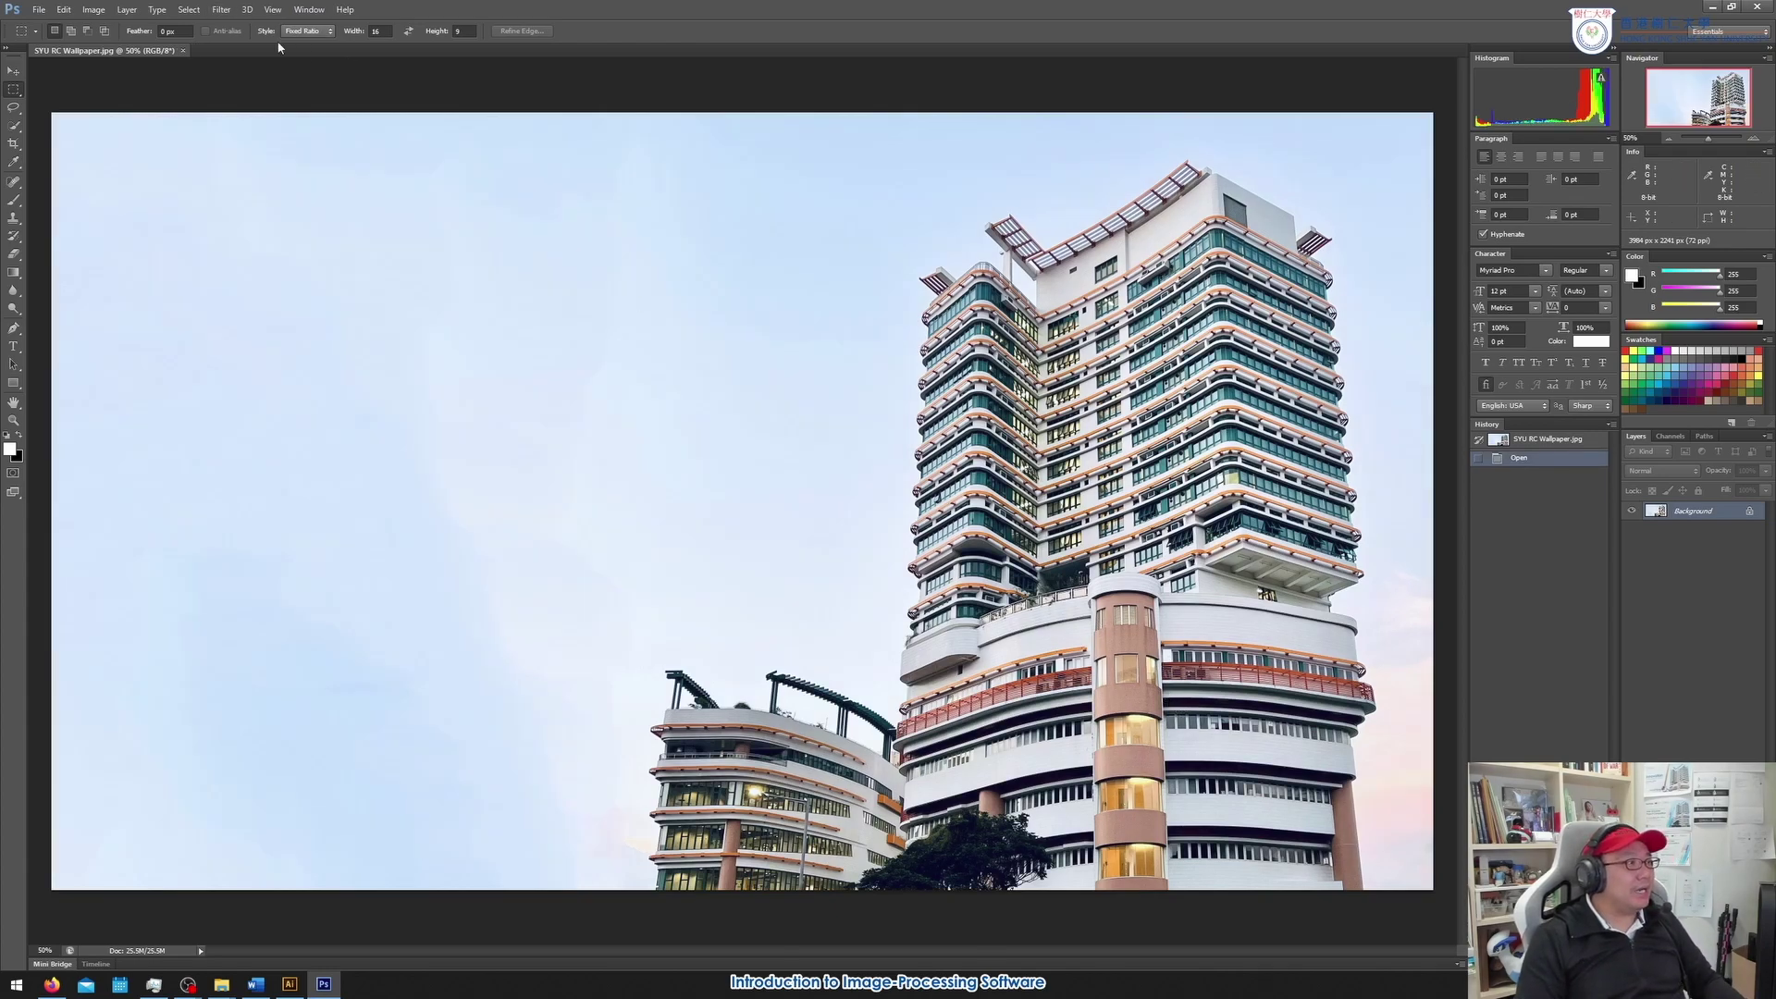
Try the Auto Contrast correction on the building image and undo it
{"action": "left_click", "coordinate": [93, 10]}
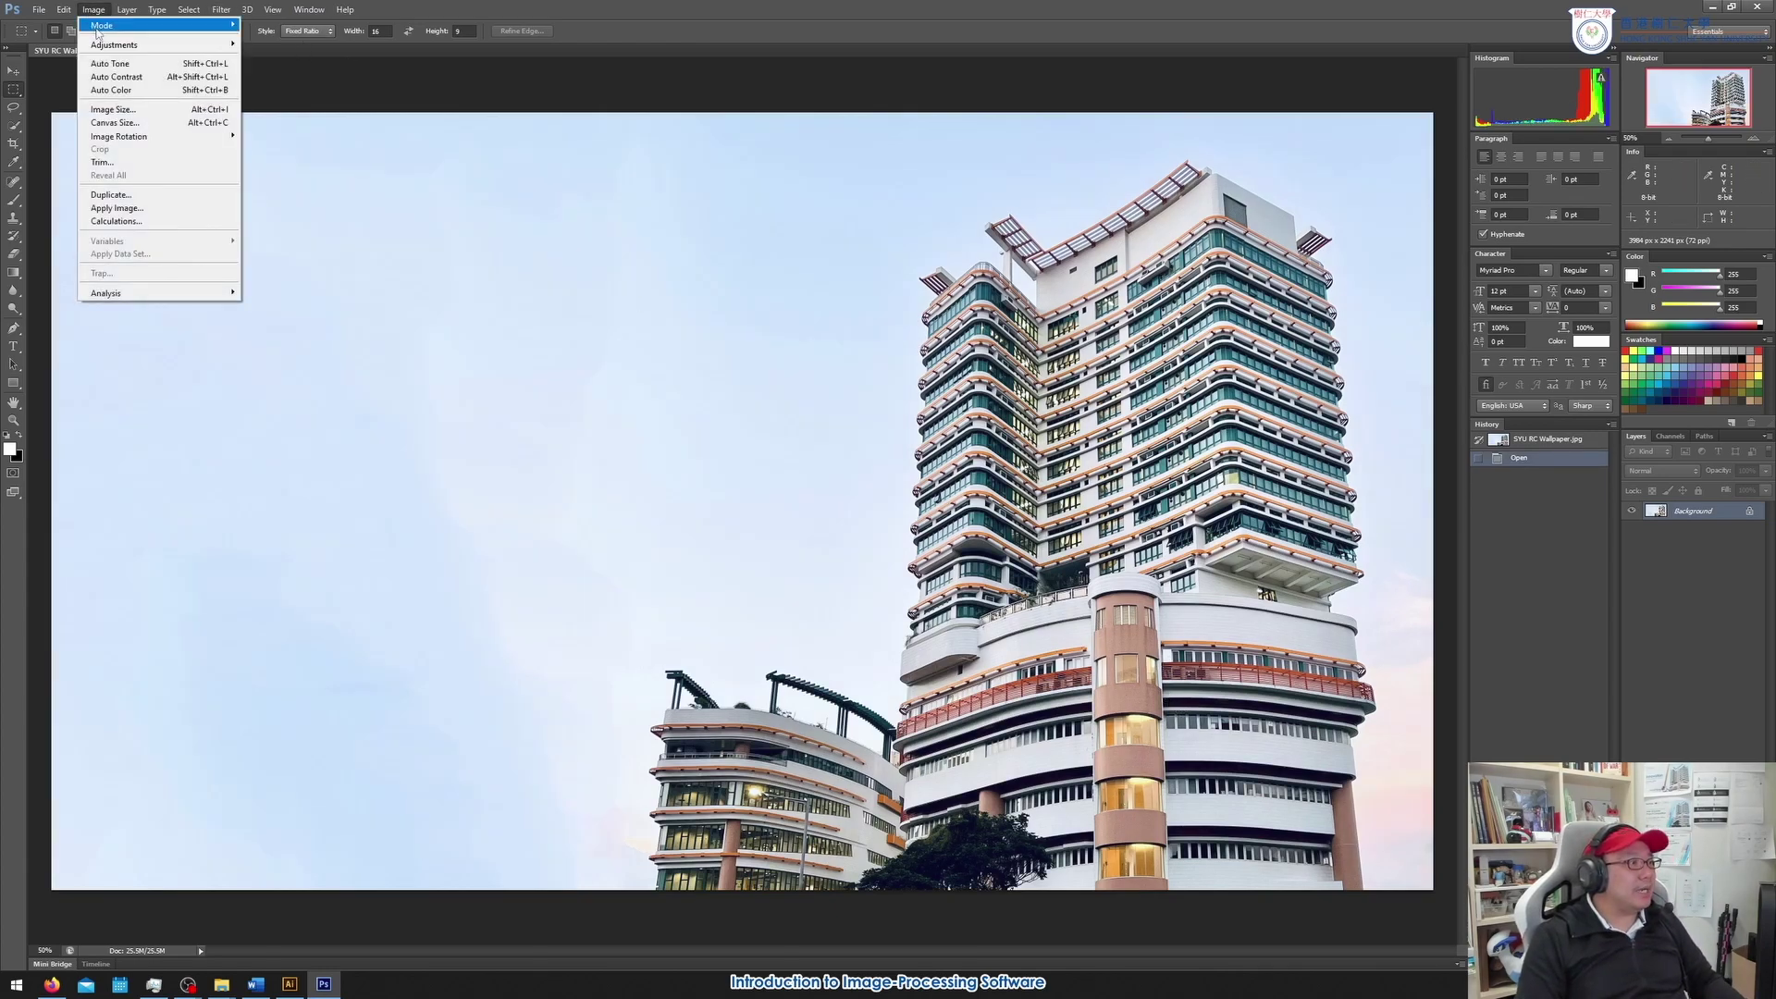
{"action": "left_click", "coordinate": [155, 80]}
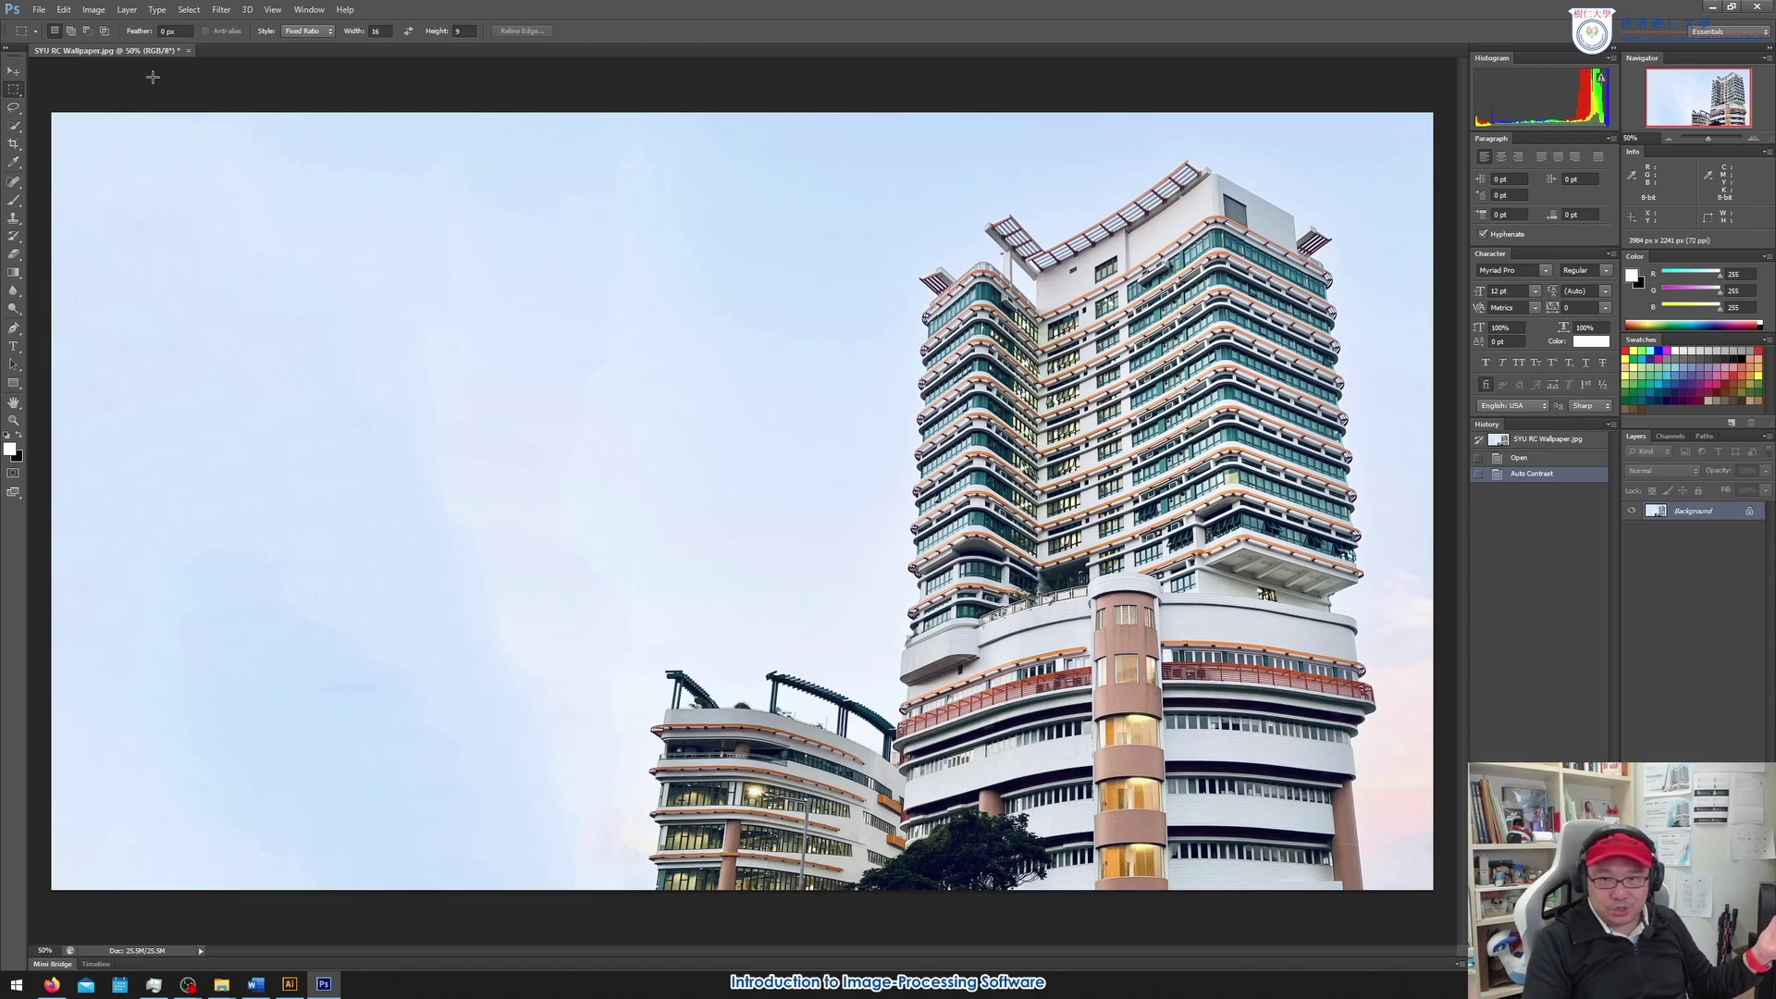
{"action": "key", "text": "ctrl+z"}
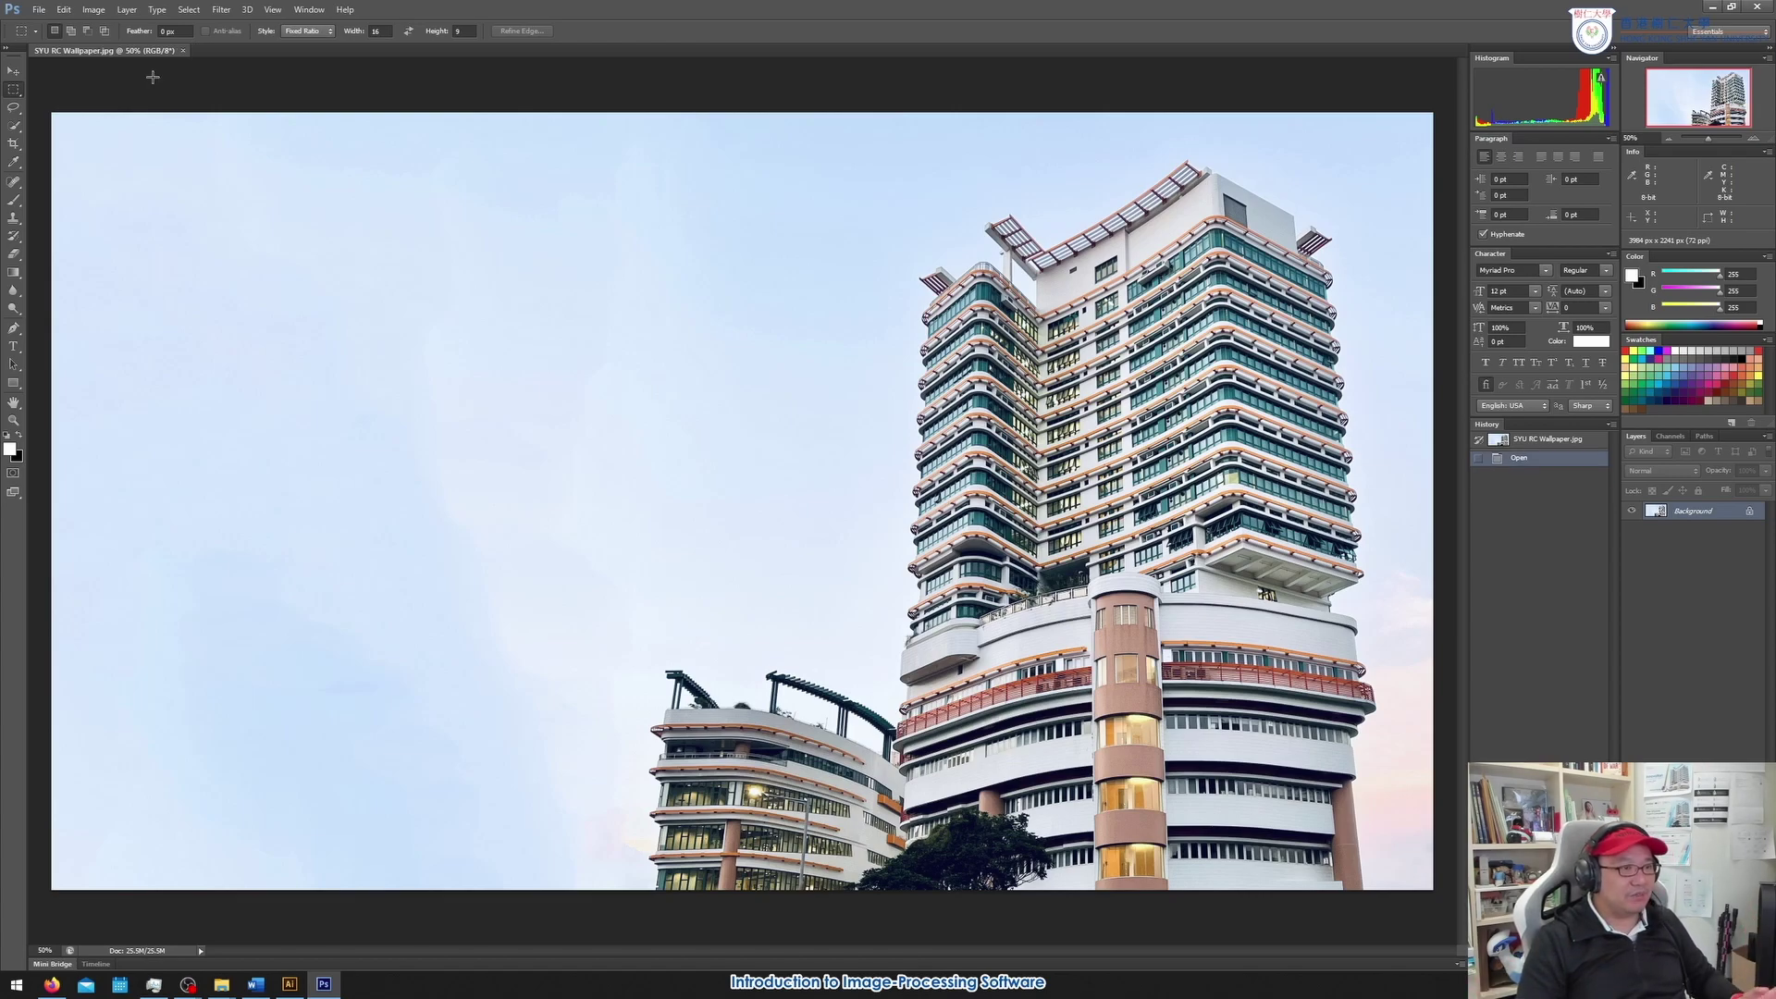
Try darkening the building image with a Brightness/Contrast adjustment at brightness -50
{"action": "left_click", "coordinate": [94, 9]}
{"action": "mouse_move", "coordinate": [119, 46]}
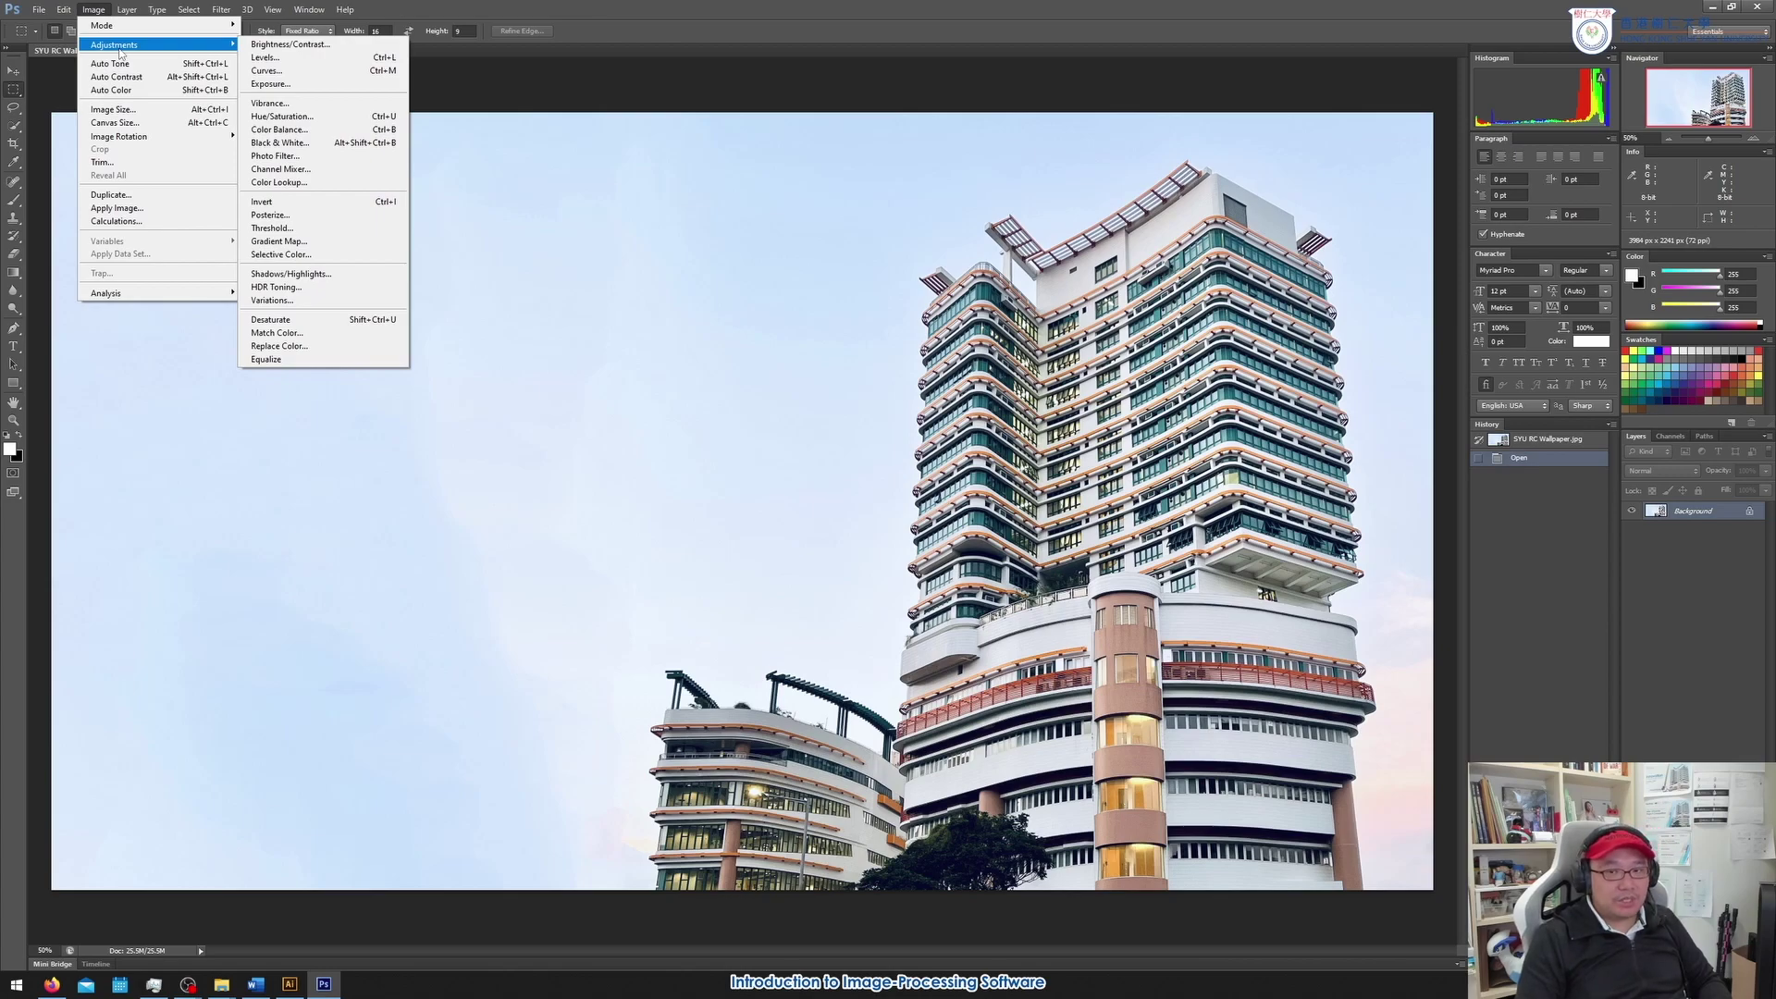
{"action": "left_click", "coordinate": [277, 44]}
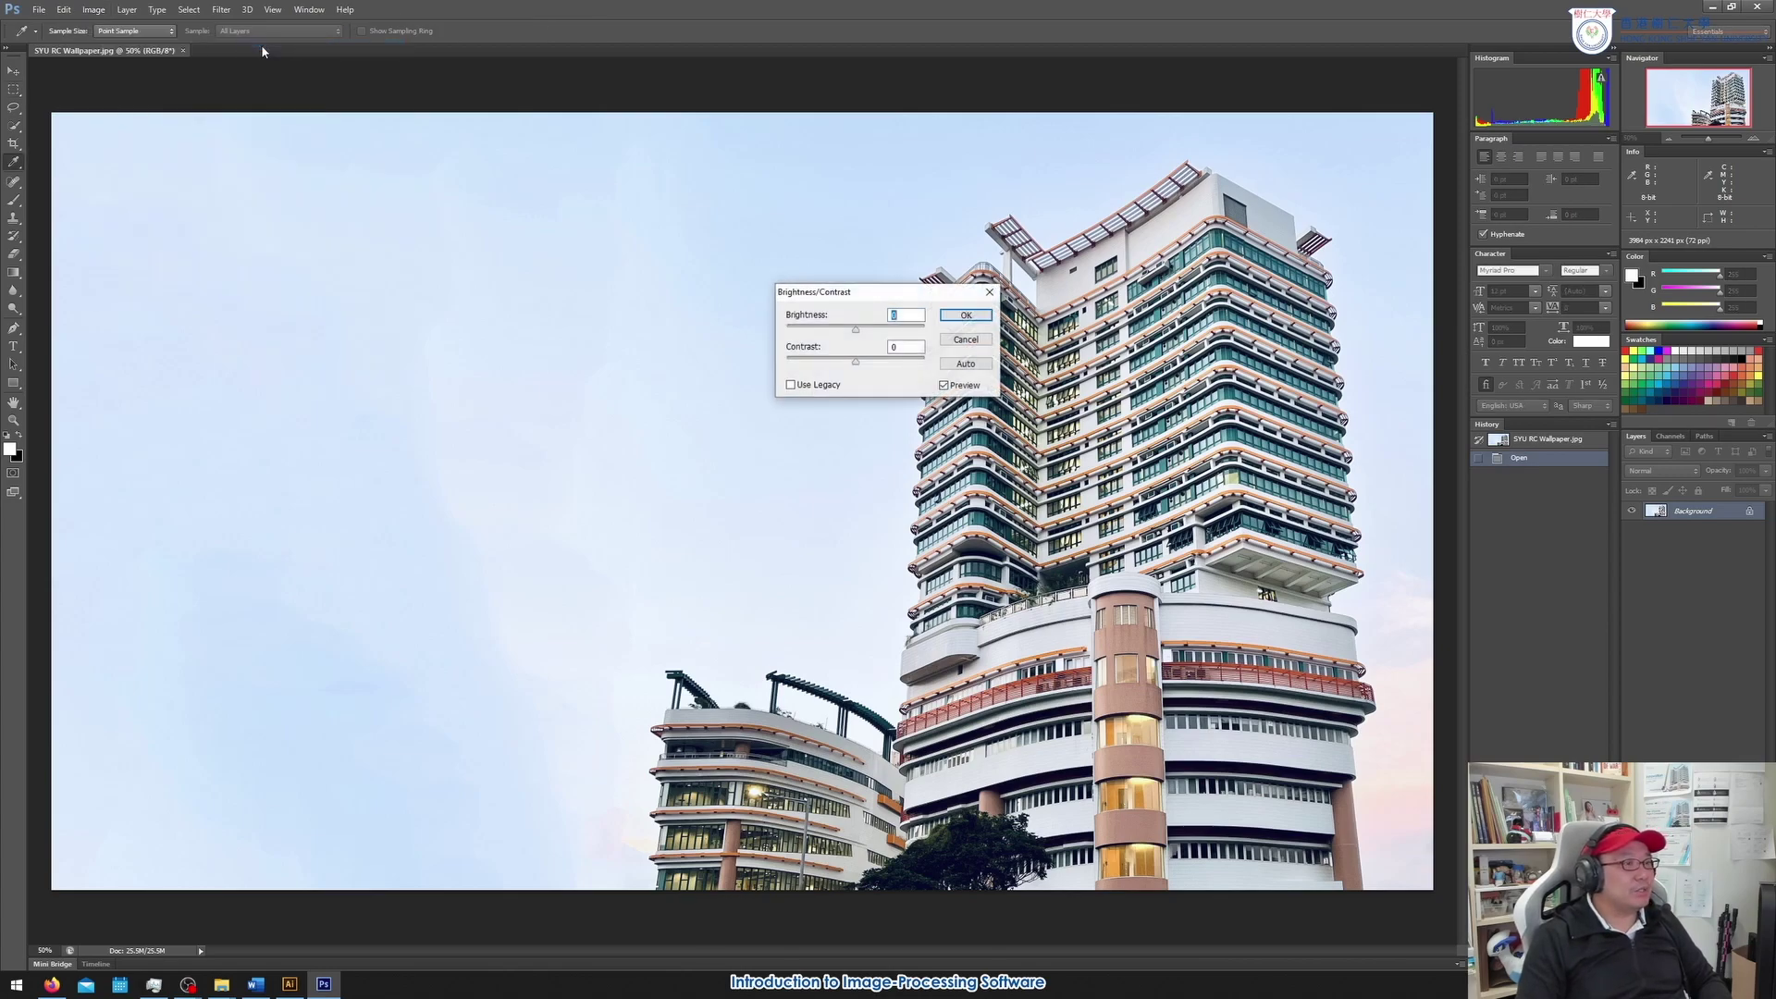
{"action": "left_click_drag", "start_coordinate": [914, 295], "coordinate": [696, 437]}
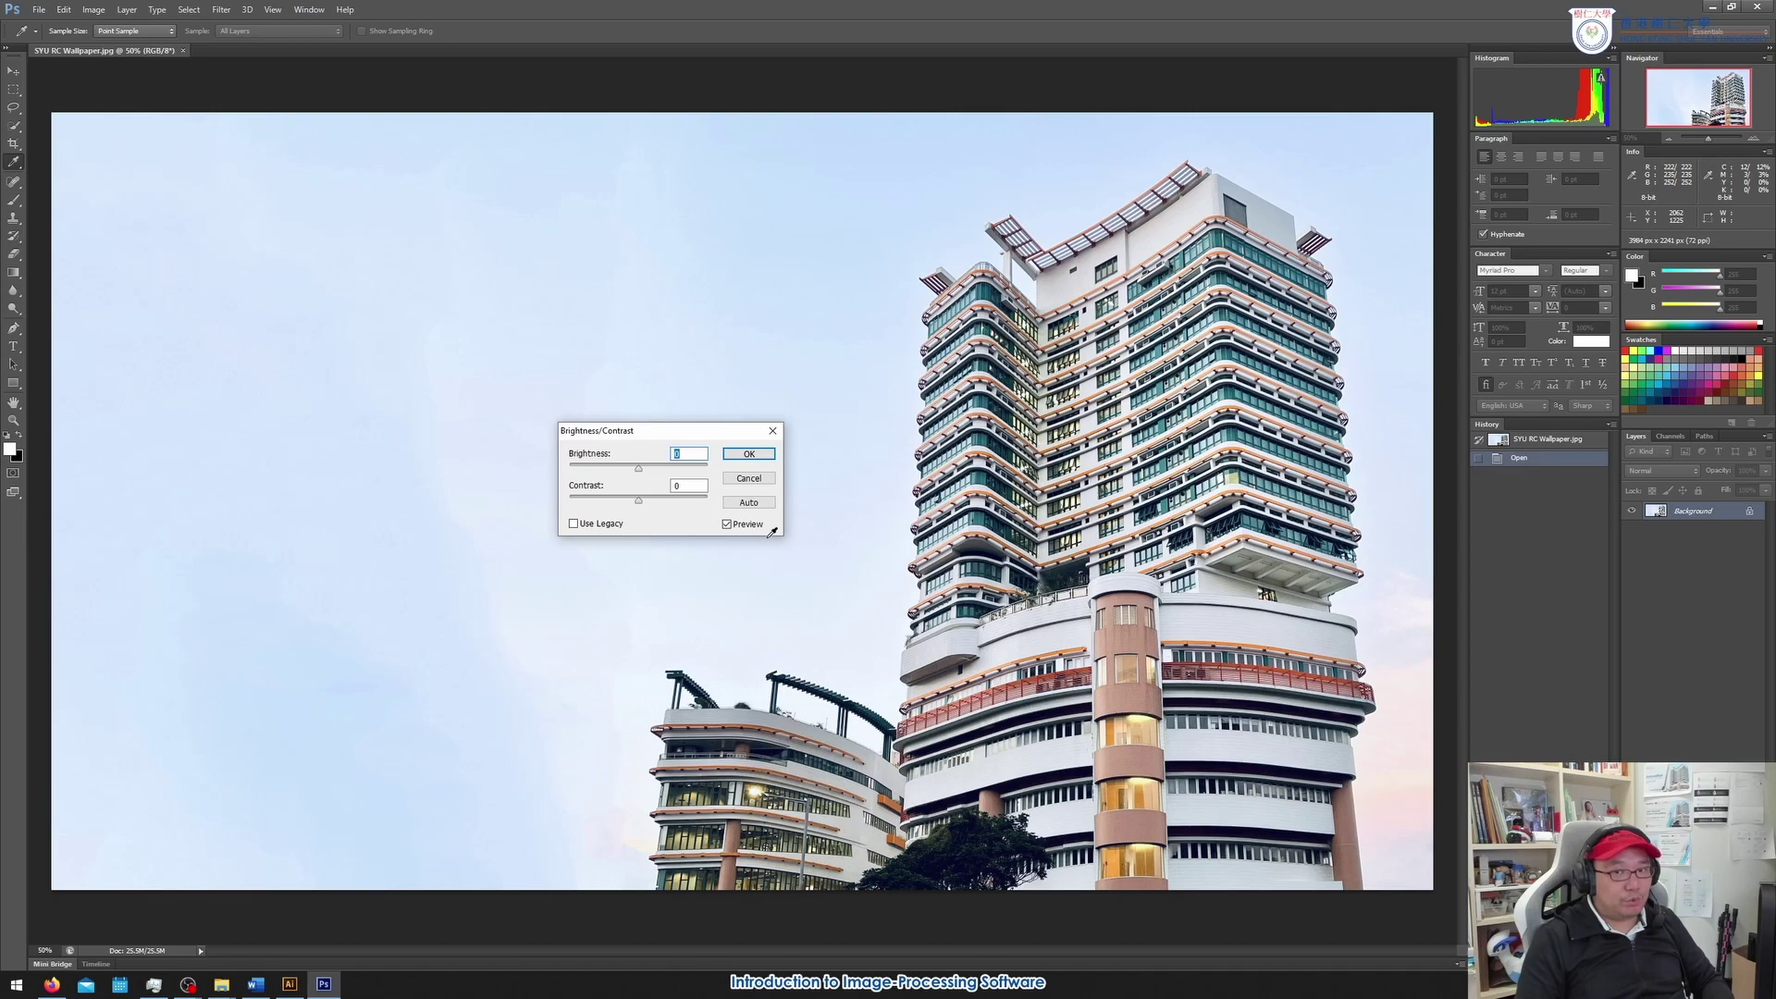
{"action": "mouse_move", "coordinate": [638, 469]}
{"action": "left_mouse_down"}
{"action": "mouse_move", "coordinate": [699, 480]}
{"action": "mouse_move", "coordinate": [604, 471]}
{"action": "mouse_move", "coordinate": [618, 473]}
{"action": "left_mouse_up"}
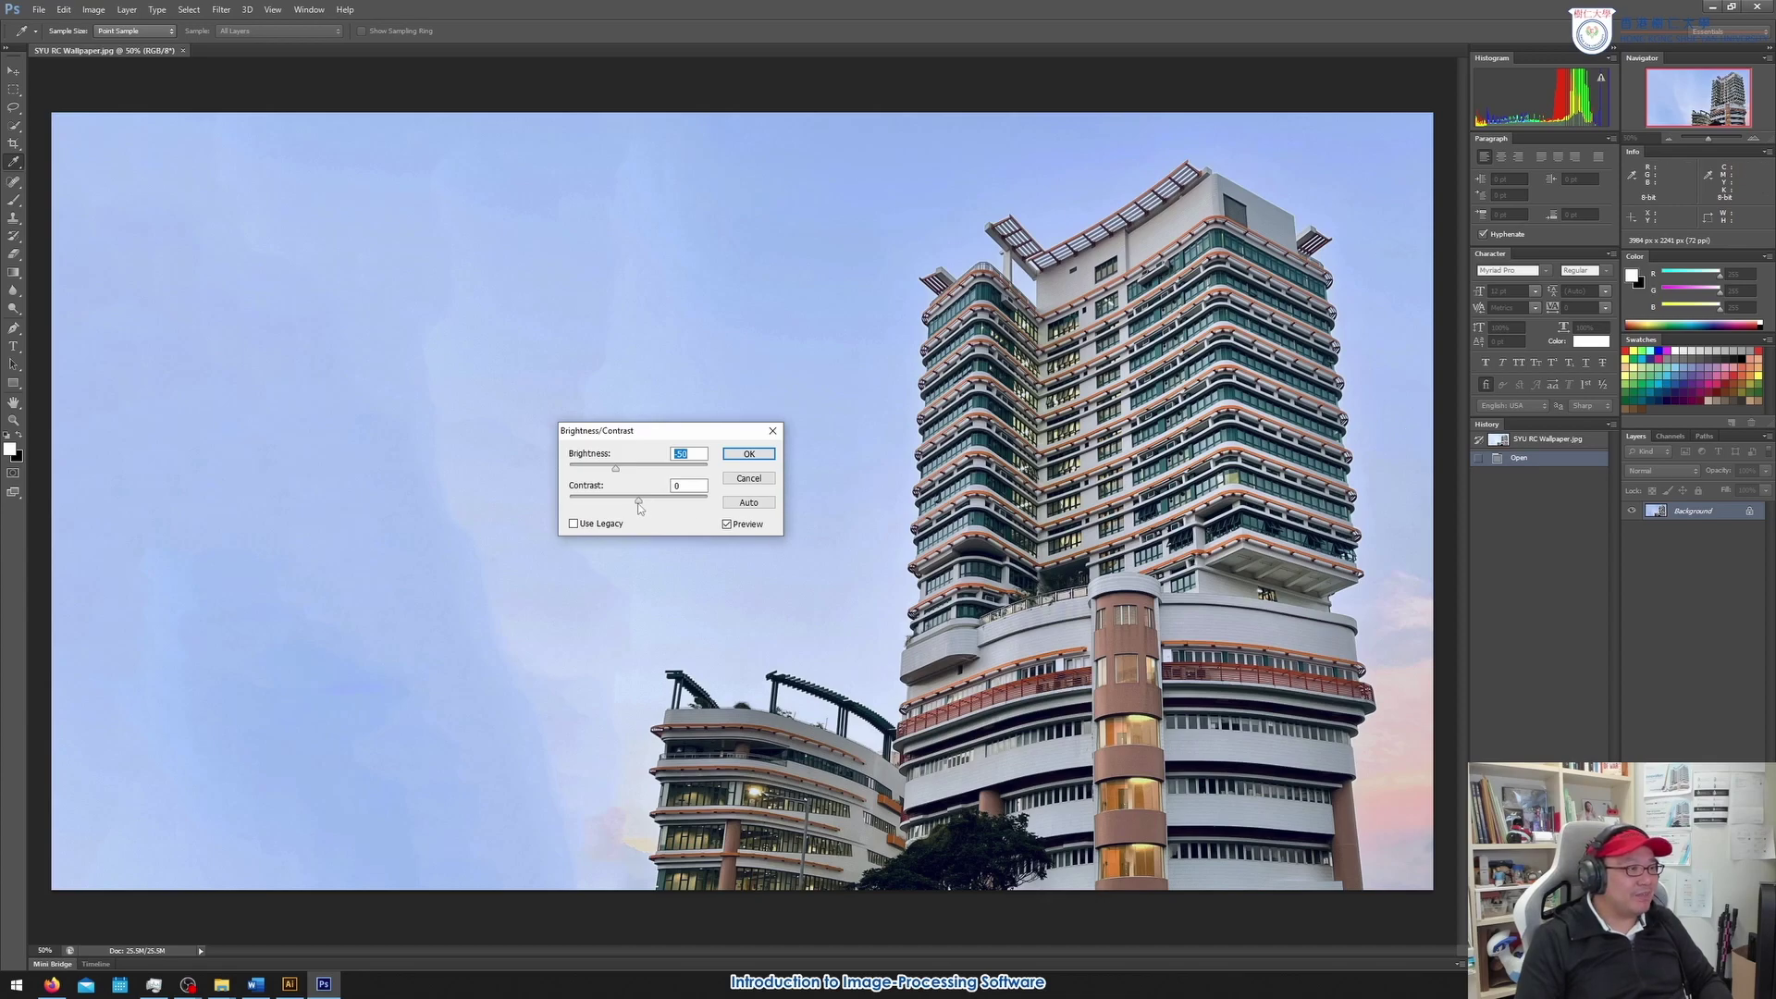
Try lower and higher contrast levels in the Brightness/Contrast adjustment, ending at a contrast of 60
{"action": "mouse_move", "coordinate": [640, 501]}
{"action": "left_mouse_down"}
{"action": "mouse_move", "coordinate": [678, 504]}
{"action": "mouse_move", "coordinate": [626, 505]}
{"action": "left_mouse_up"}
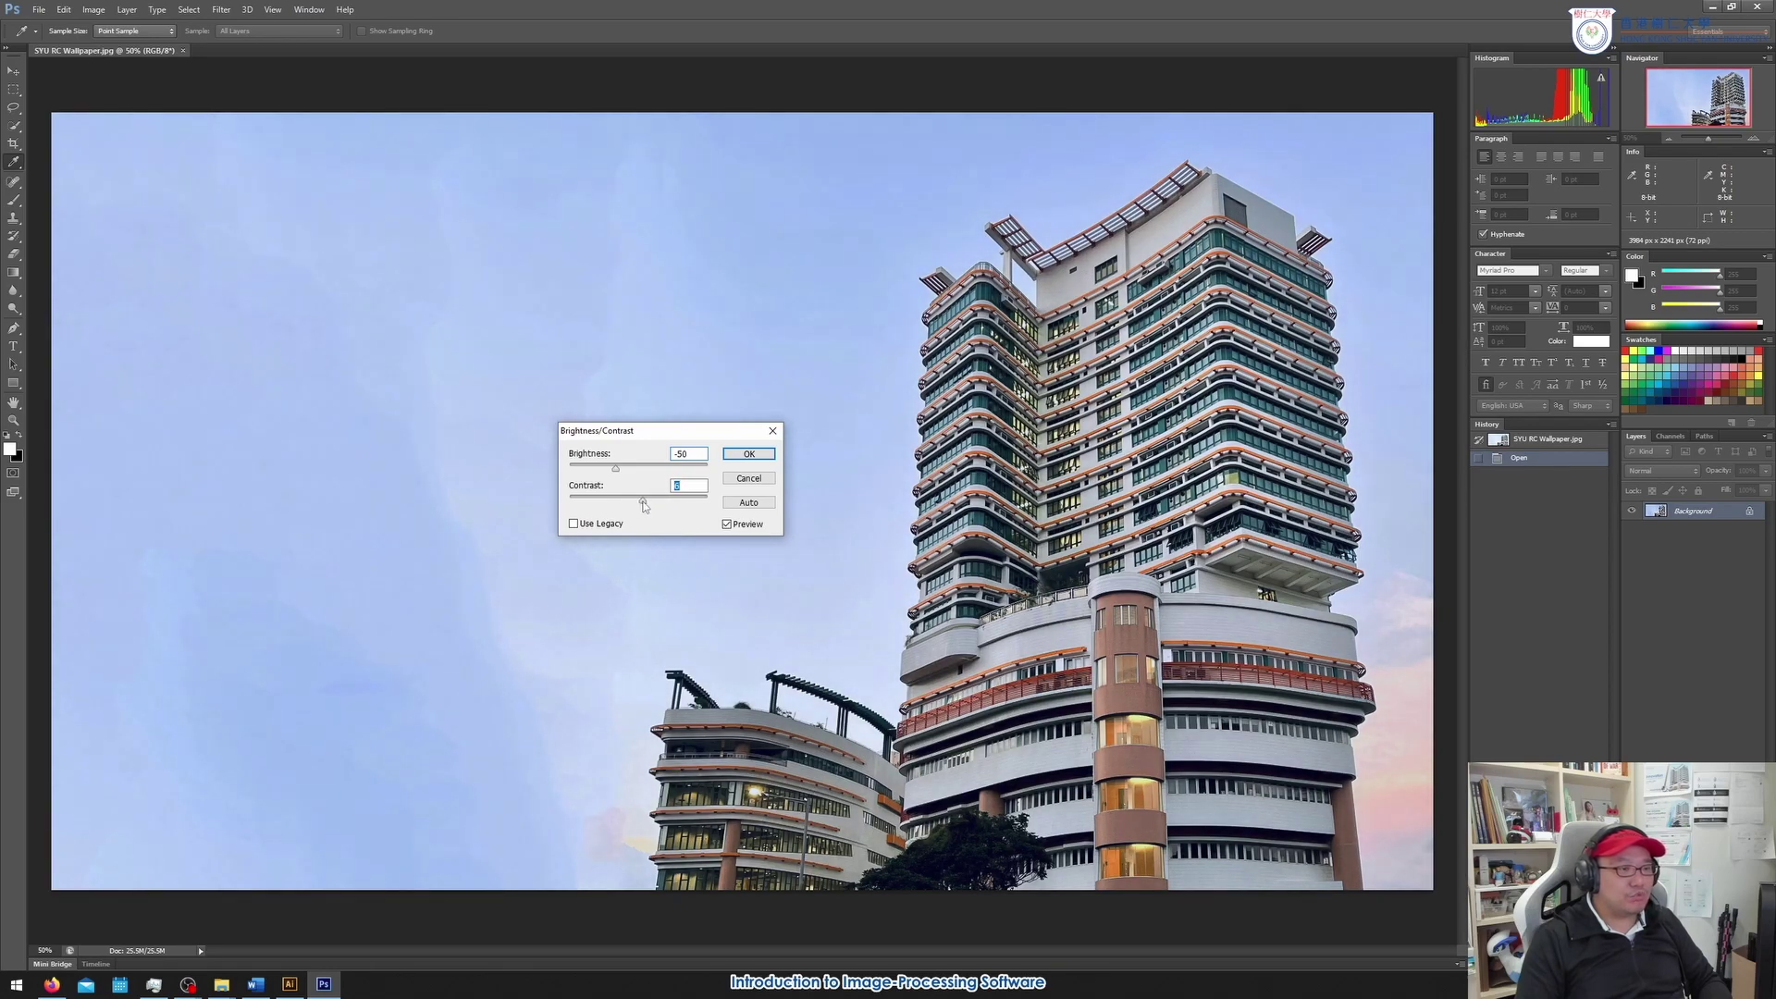
{"action": "left_click_drag", "start_coordinate": [645, 505], "coordinate": [686, 496]}
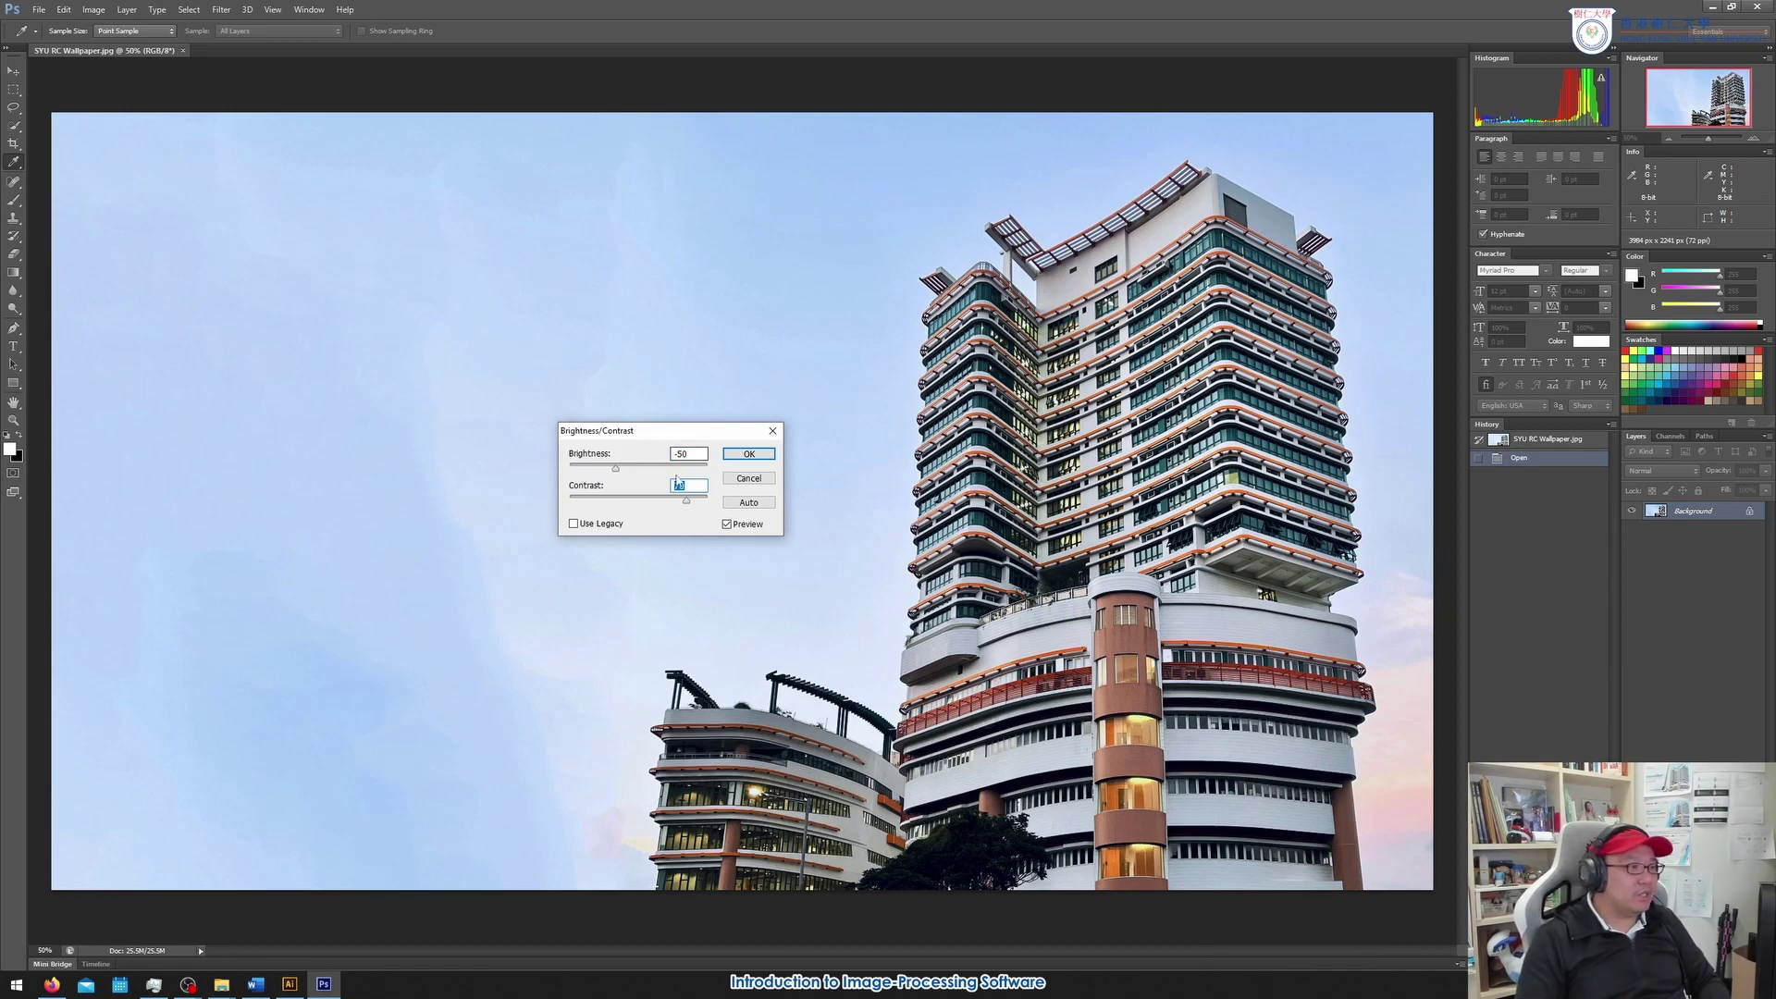
{"action": "left_click_drag", "start_coordinate": [687, 498], "coordinate": [592, 502]}
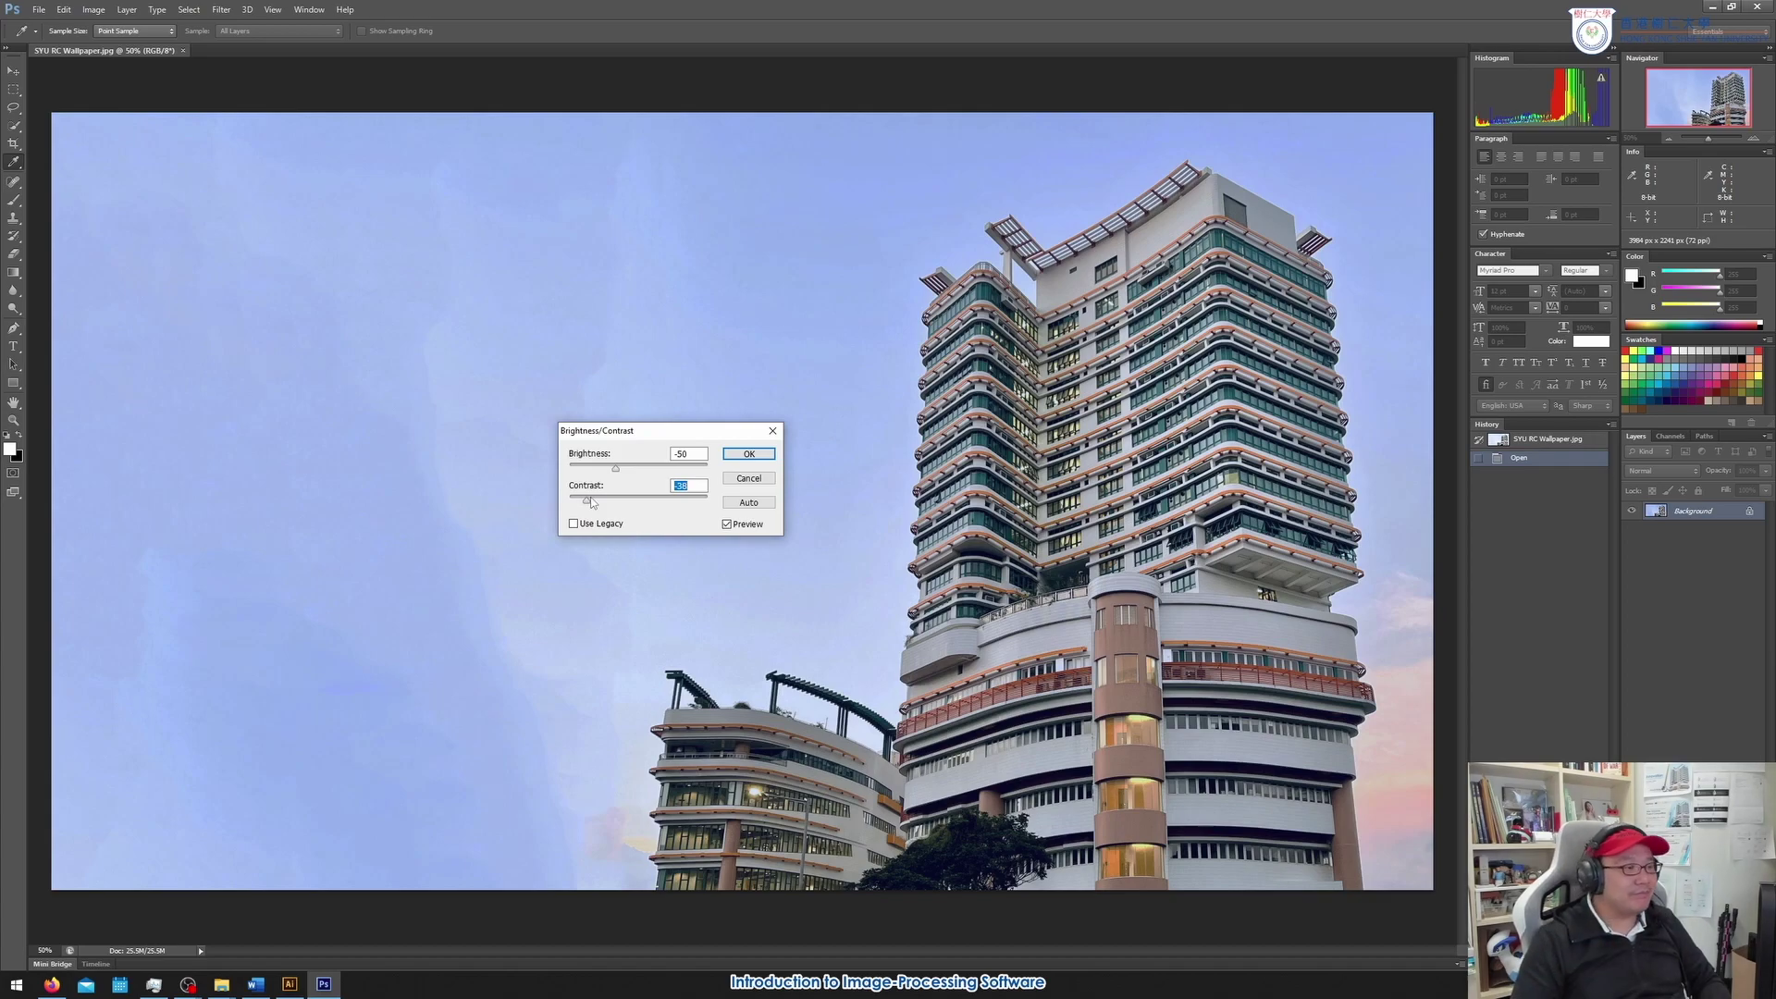
{"action": "left_click_drag", "start_coordinate": [586, 508], "coordinate": [668, 504]}
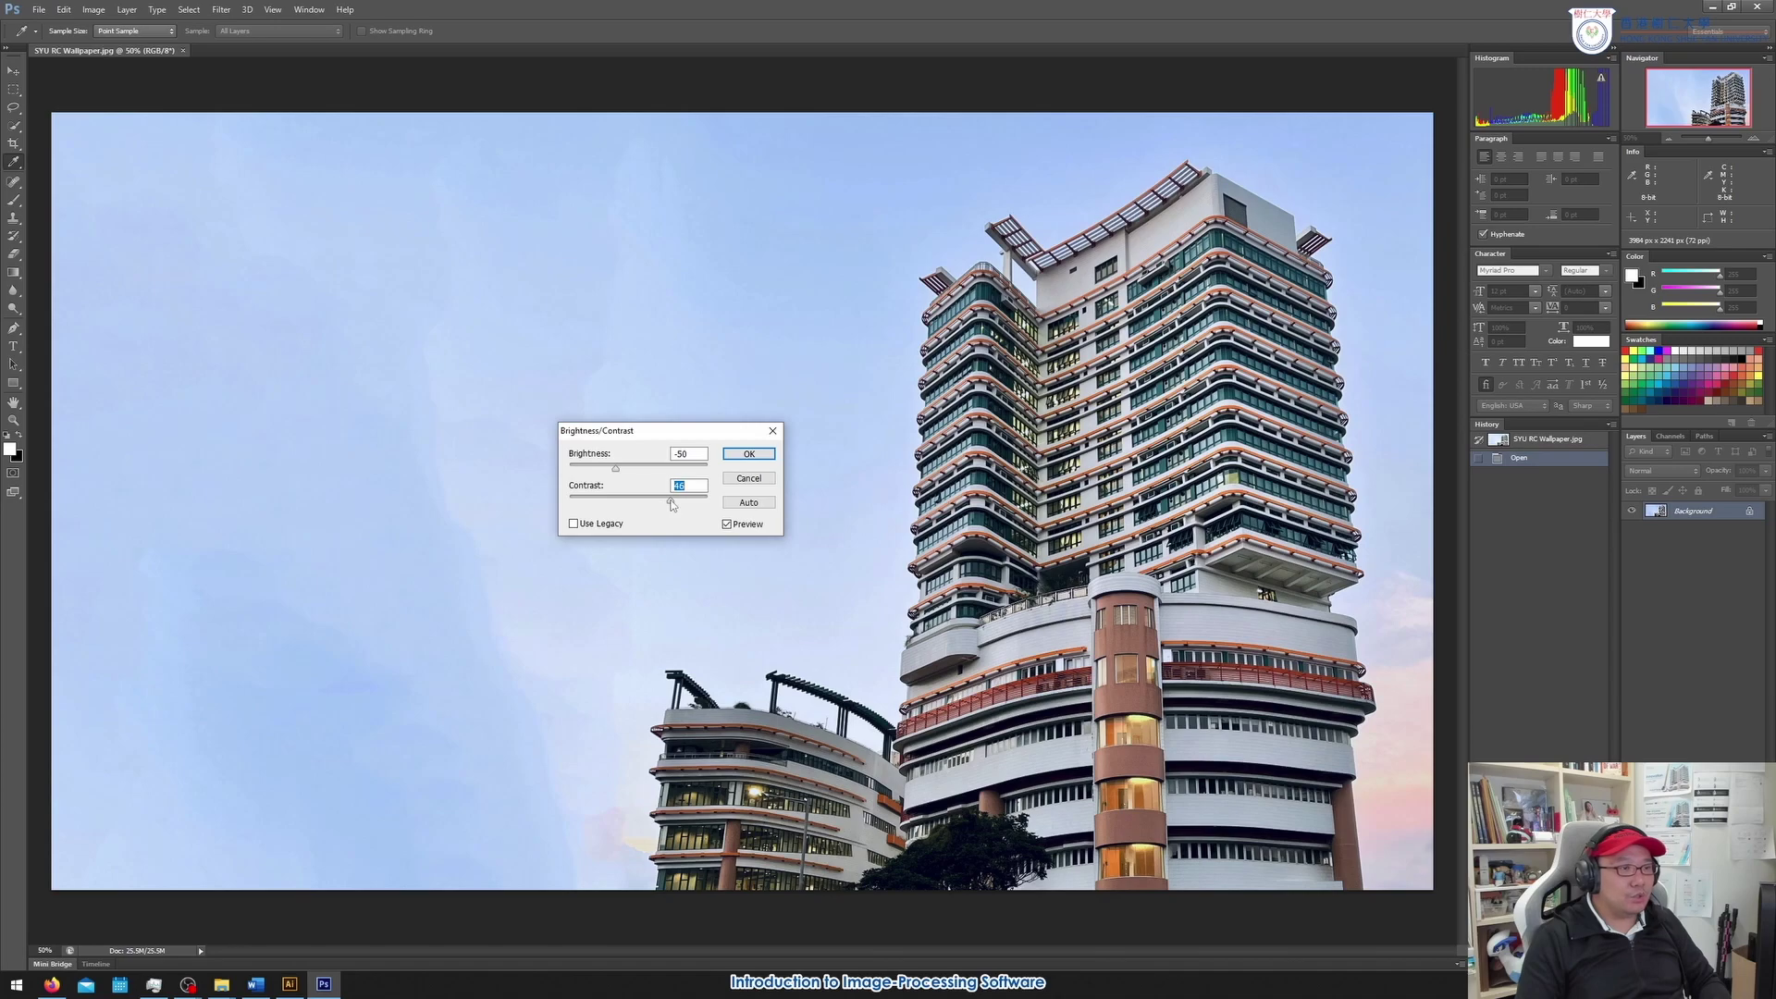
{"action": "left_click_drag", "start_coordinate": [672, 504], "coordinate": [681, 504]}
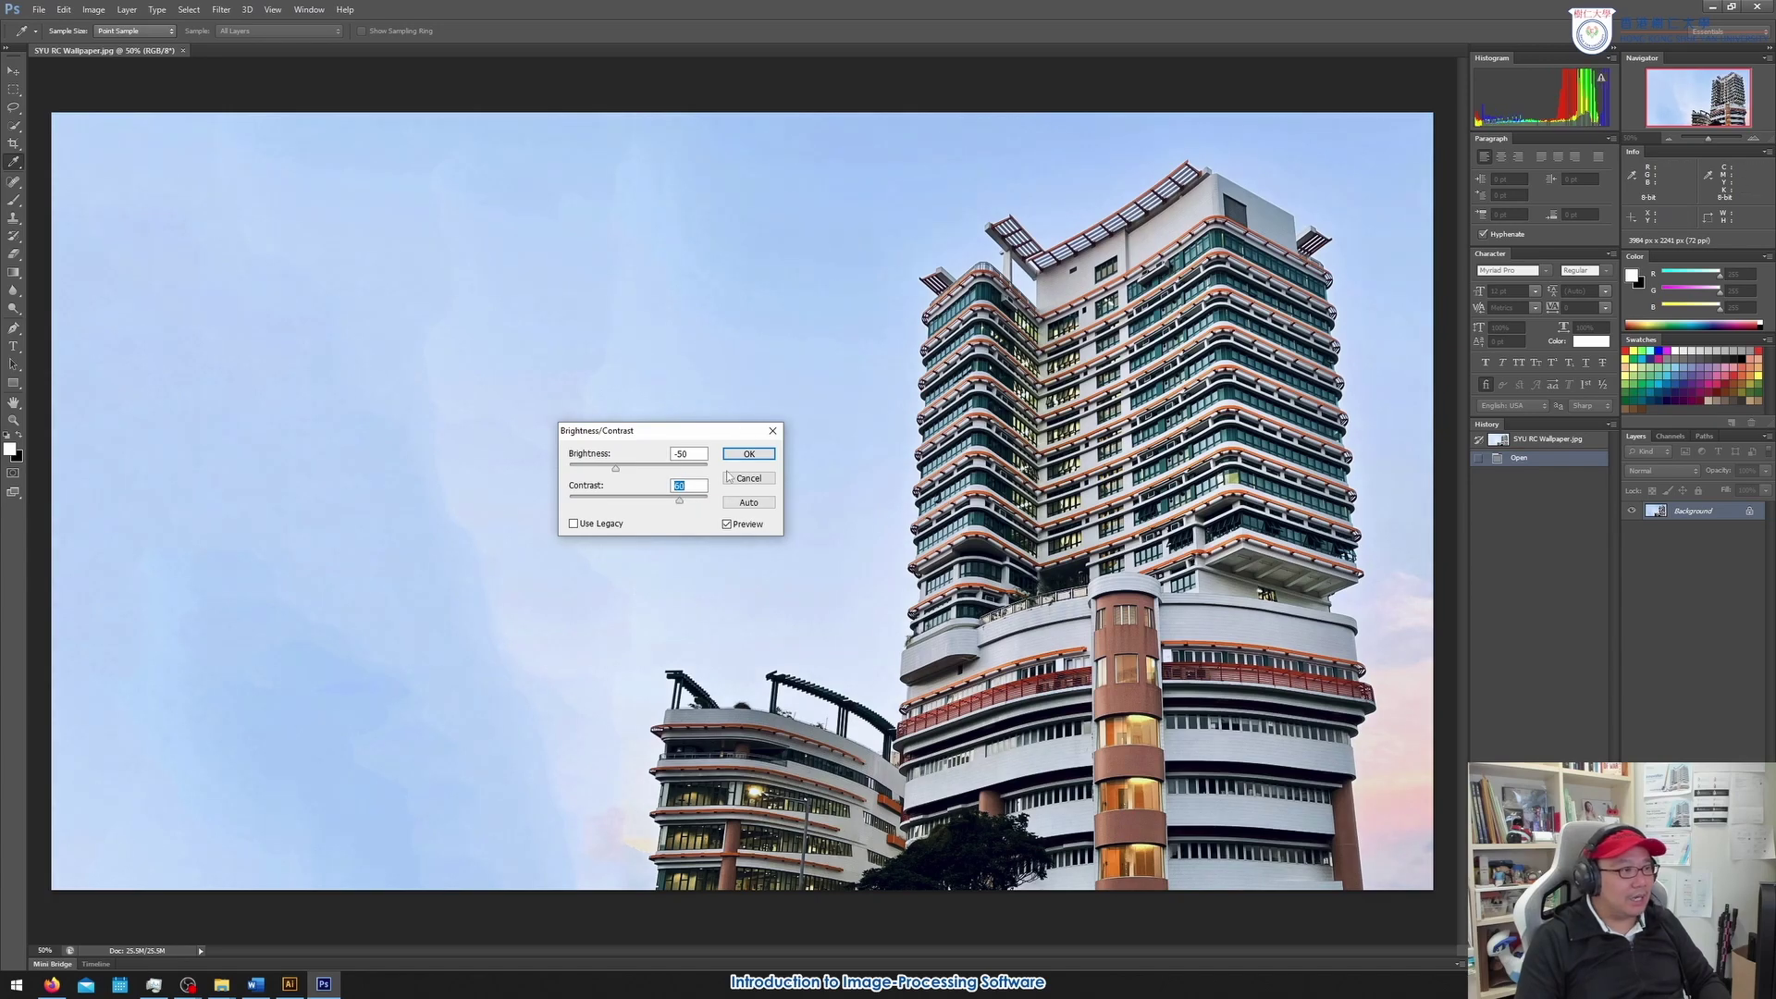
Try a brightness of -65 and cancel the Brightness/Contrast adjustment
{"action": "left_click_drag", "start_coordinate": [616, 467], "coordinate": [610, 473]}
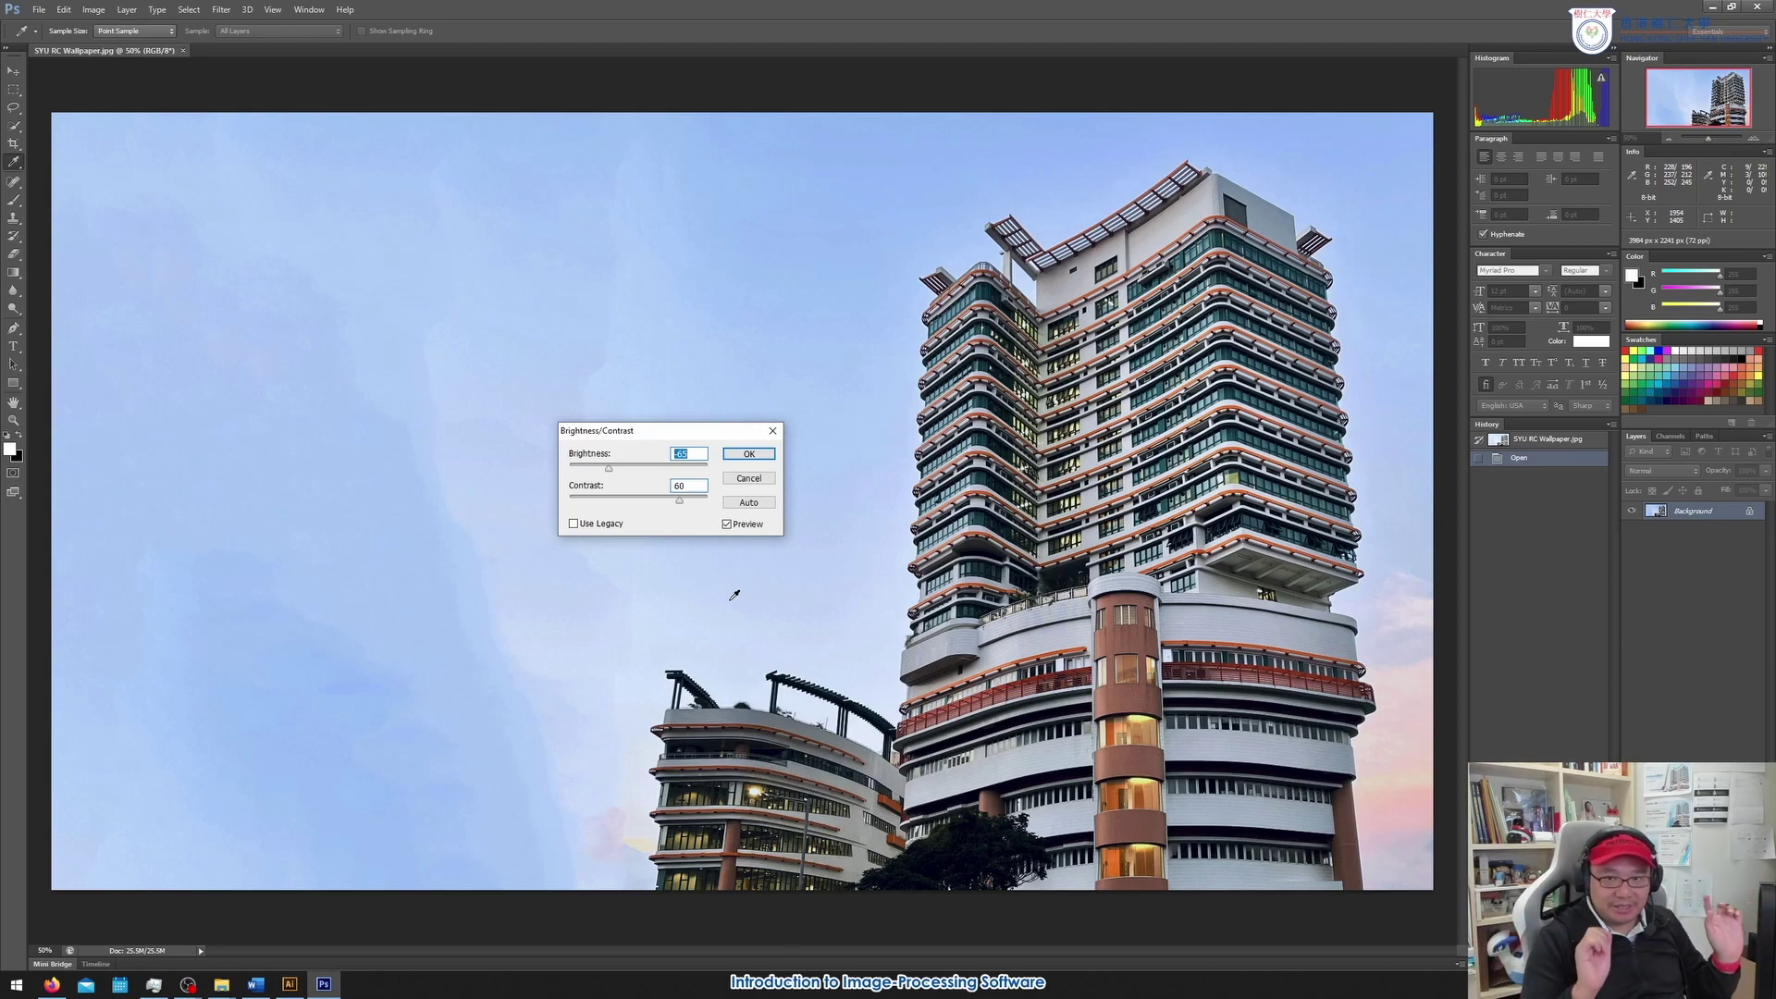
{"action": "left_click", "coordinate": [760, 483]}
{"action": "key", "text": "m"}
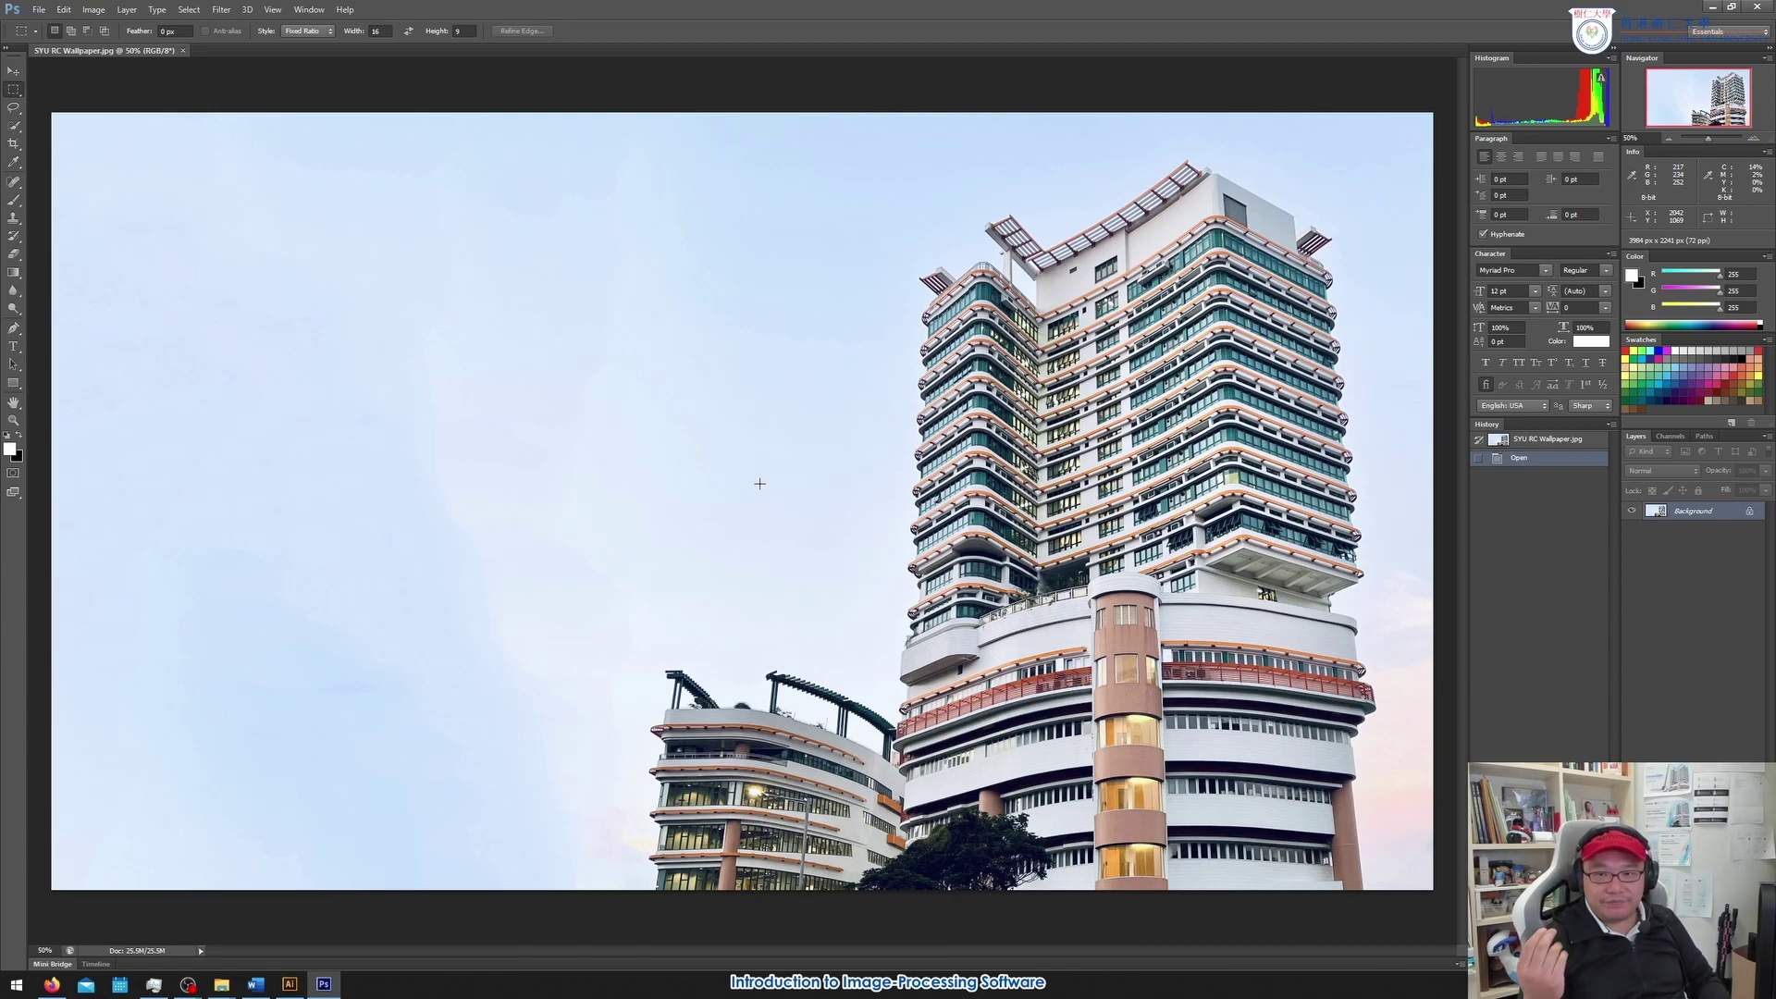
Try a Curves adjustment on the RGB channel, pulling the midtones down to input 161, output 101
{"action": "left_click", "coordinate": [93, 10]}
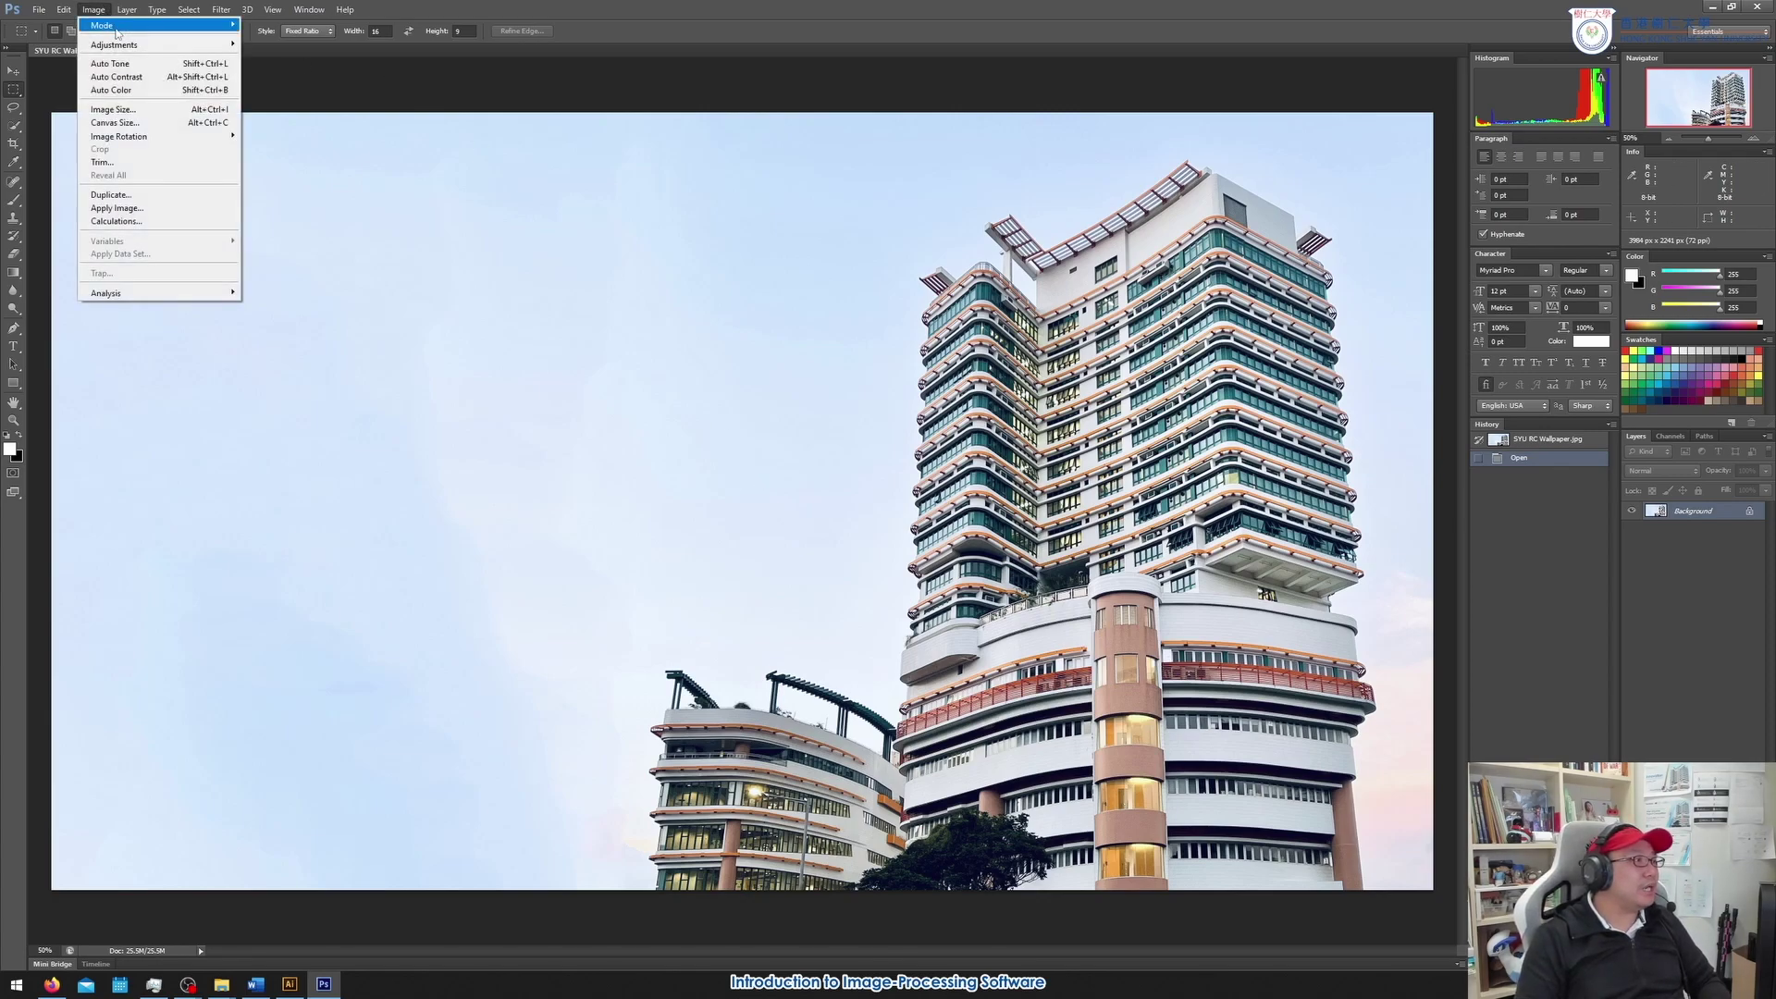
{"action": "mouse_move", "coordinate": [128, 47]}
{"action": "left_click", "coordinate": [277, 72]}
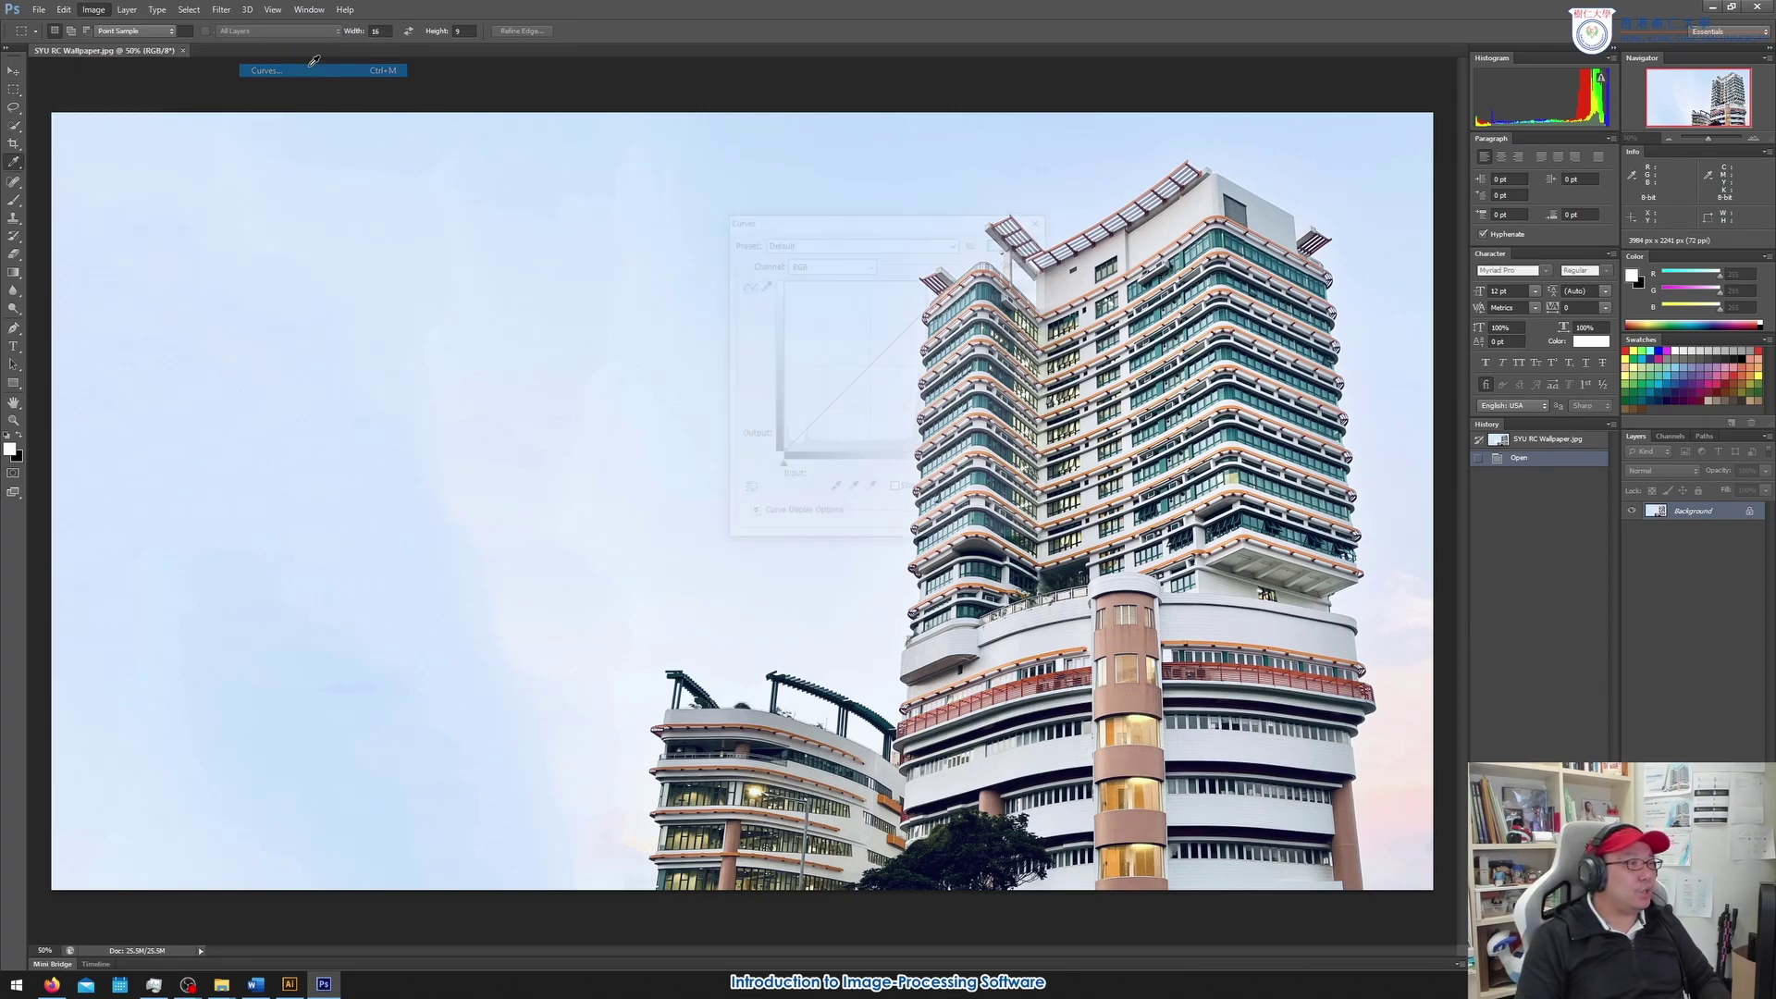
{"action": "left_click_drag", "start_coordinate": [922, 219], "coordinate": [564, 280]}
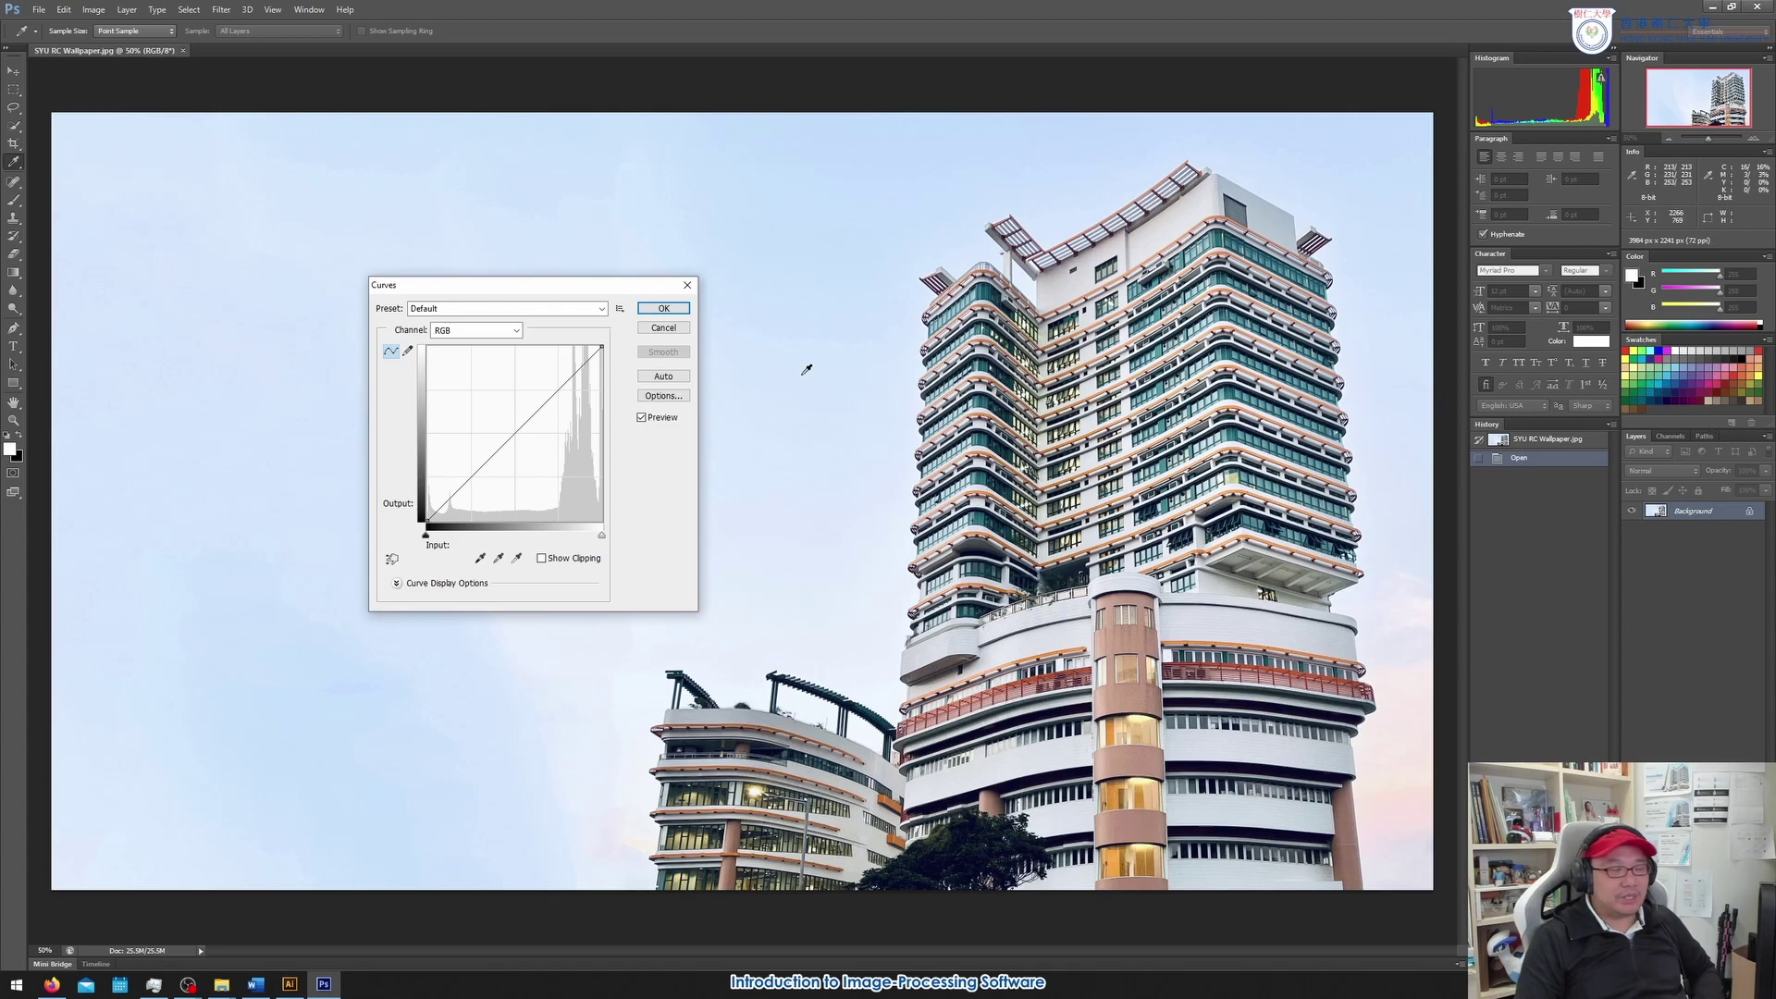
{"action": "mouse_move", "coordinate": [521, 431]}
{"action": "left_mouse_down"}
{"action": "mouse_move", "coordinate": [541, 475]}
{"action": "mouse_move", "coordinate": [499, 416]}
{"action": "mouse_move", "coordinate": [540, 451]}
{"action": "left_mouse_up"}
{"action": "left_click_drag", "start_coordinate": [540, 452], "coordinate": [537, 453]}
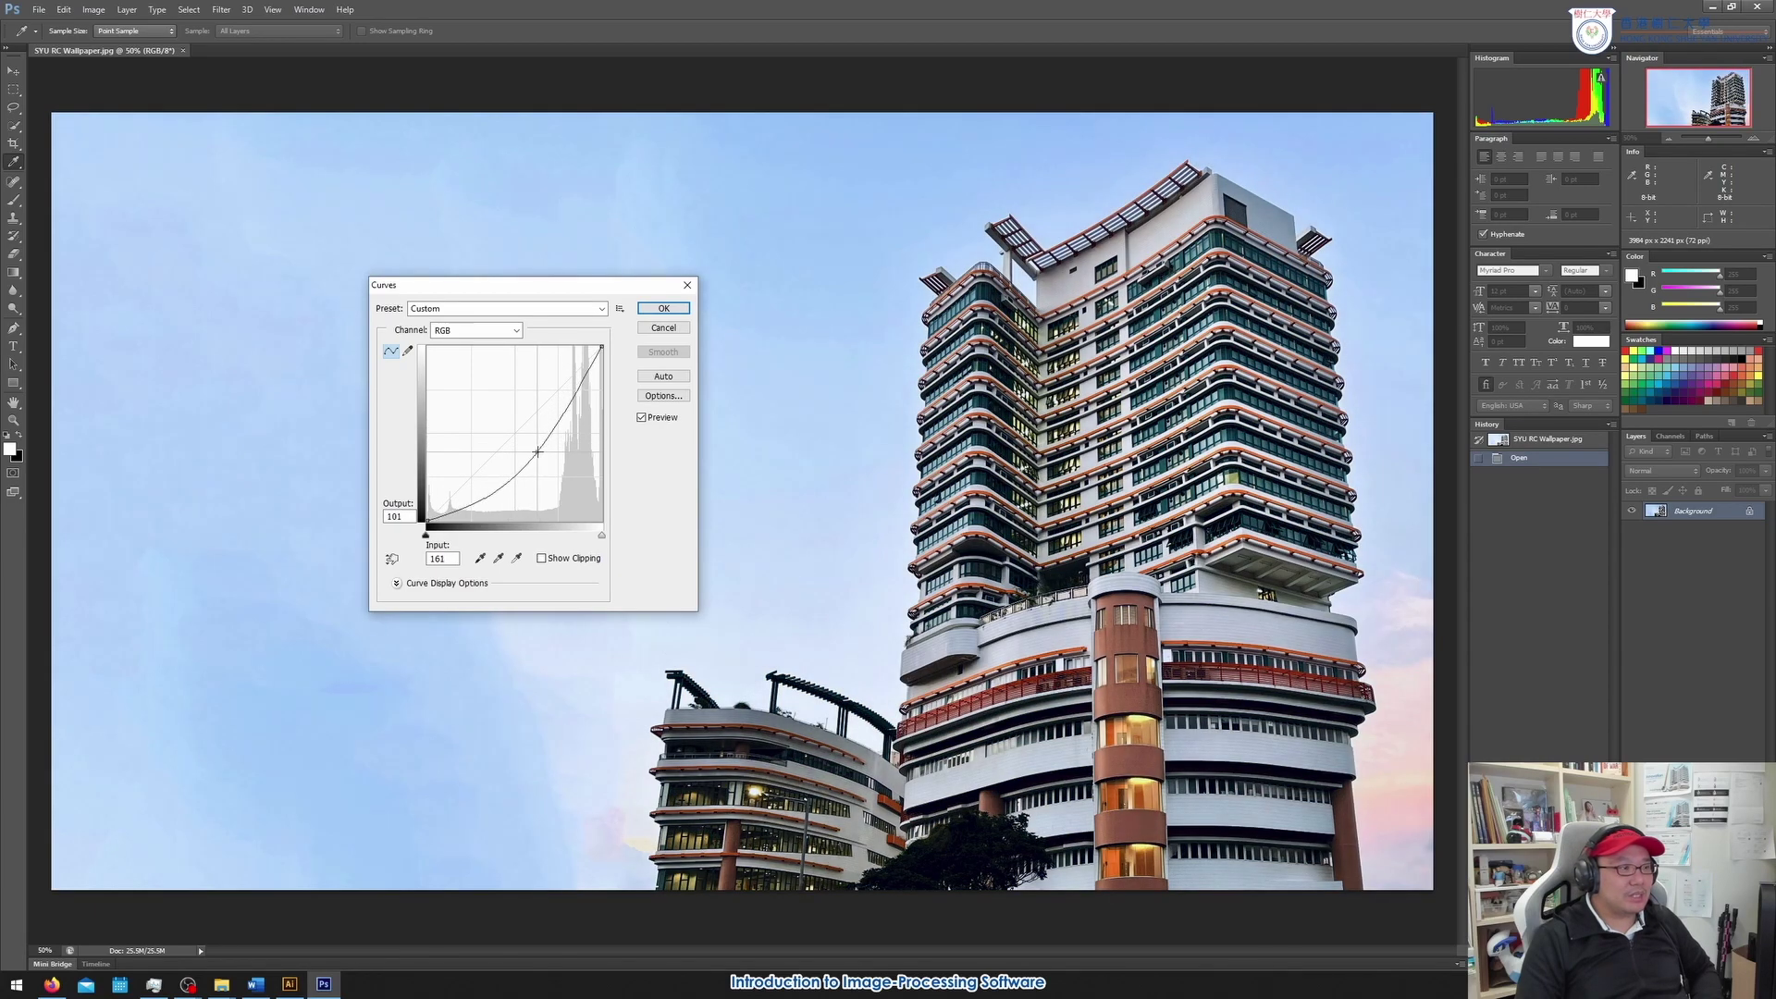
Try shifting the curve's white point to input 243 and return it to 255
{"action": "mouse_move", "coordinate": [427, 536]}
{"action": "left_mouse_down"}
{"action": "mouse_move", "coordinate": [463, 538]}
{"action": "mouse_move", "coordinate": [426, 537]}
{"action": "left_mouse_up"}
{"action": "left_click_drag", "start_coordinate": [601, 536], "coordinate": [595, 538]}
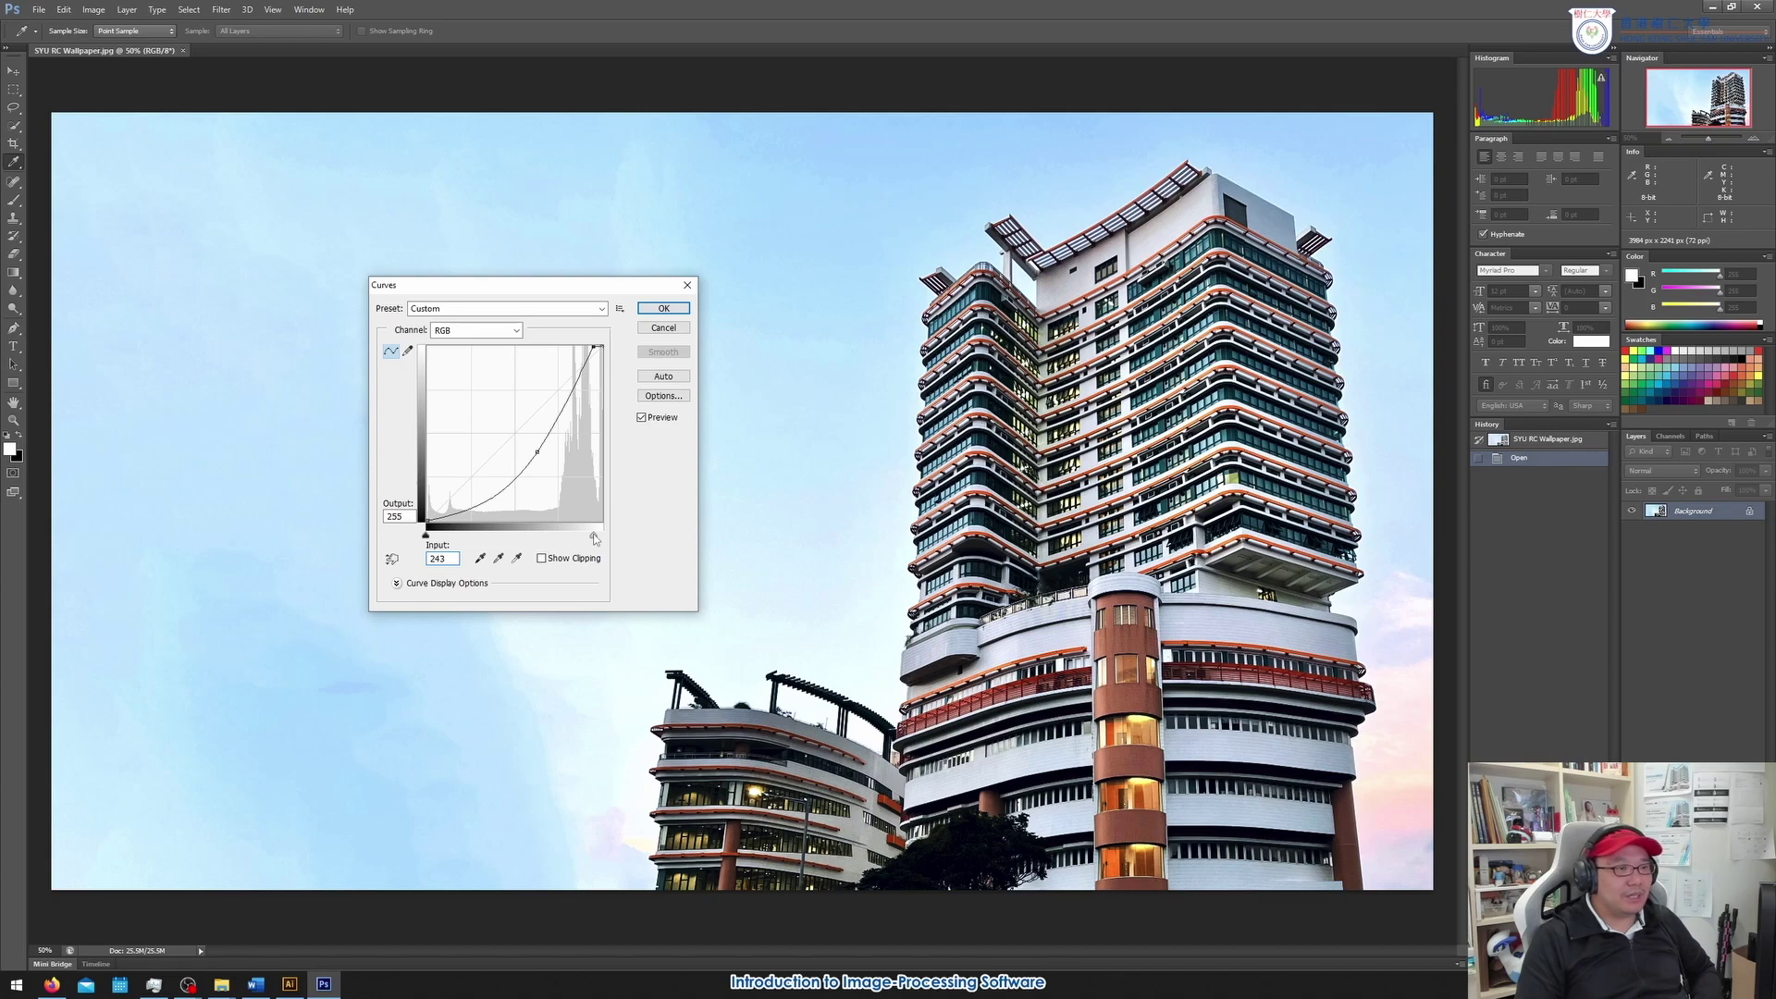
{"action": "left_click_drag", "start_coordinate": [595, 539], "coordinate": [603, 536]}
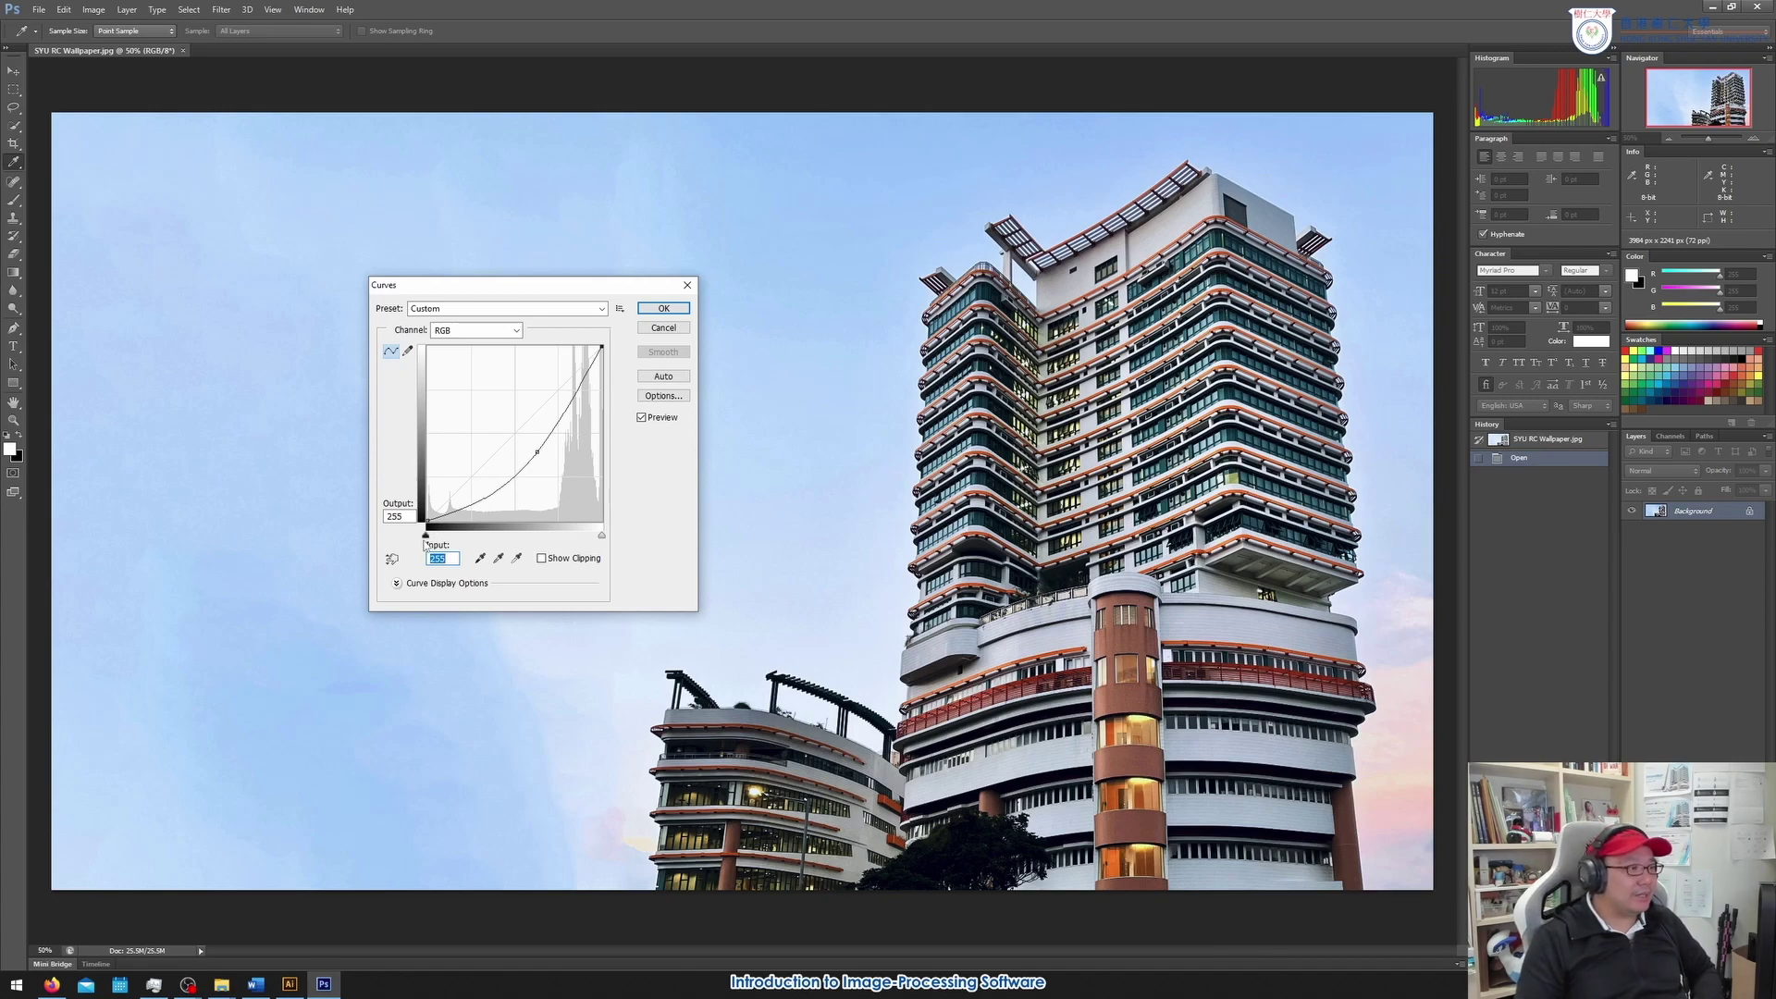
Try black point inputs of 183 and 124 and a lower one on the curve, and shift its midtone point to input 173, output 96
{"action": "left_click_drag", "start_coordinate": [426, 540], "coordinate": [511, 541]}
{"action": "left_click_drag", "start_coordinate": [537, 453], "coordinate": [577, 449]}
{"action": "left_click_drag", "start_coordinate": [513, 539], "coordinate": [552, 538]}
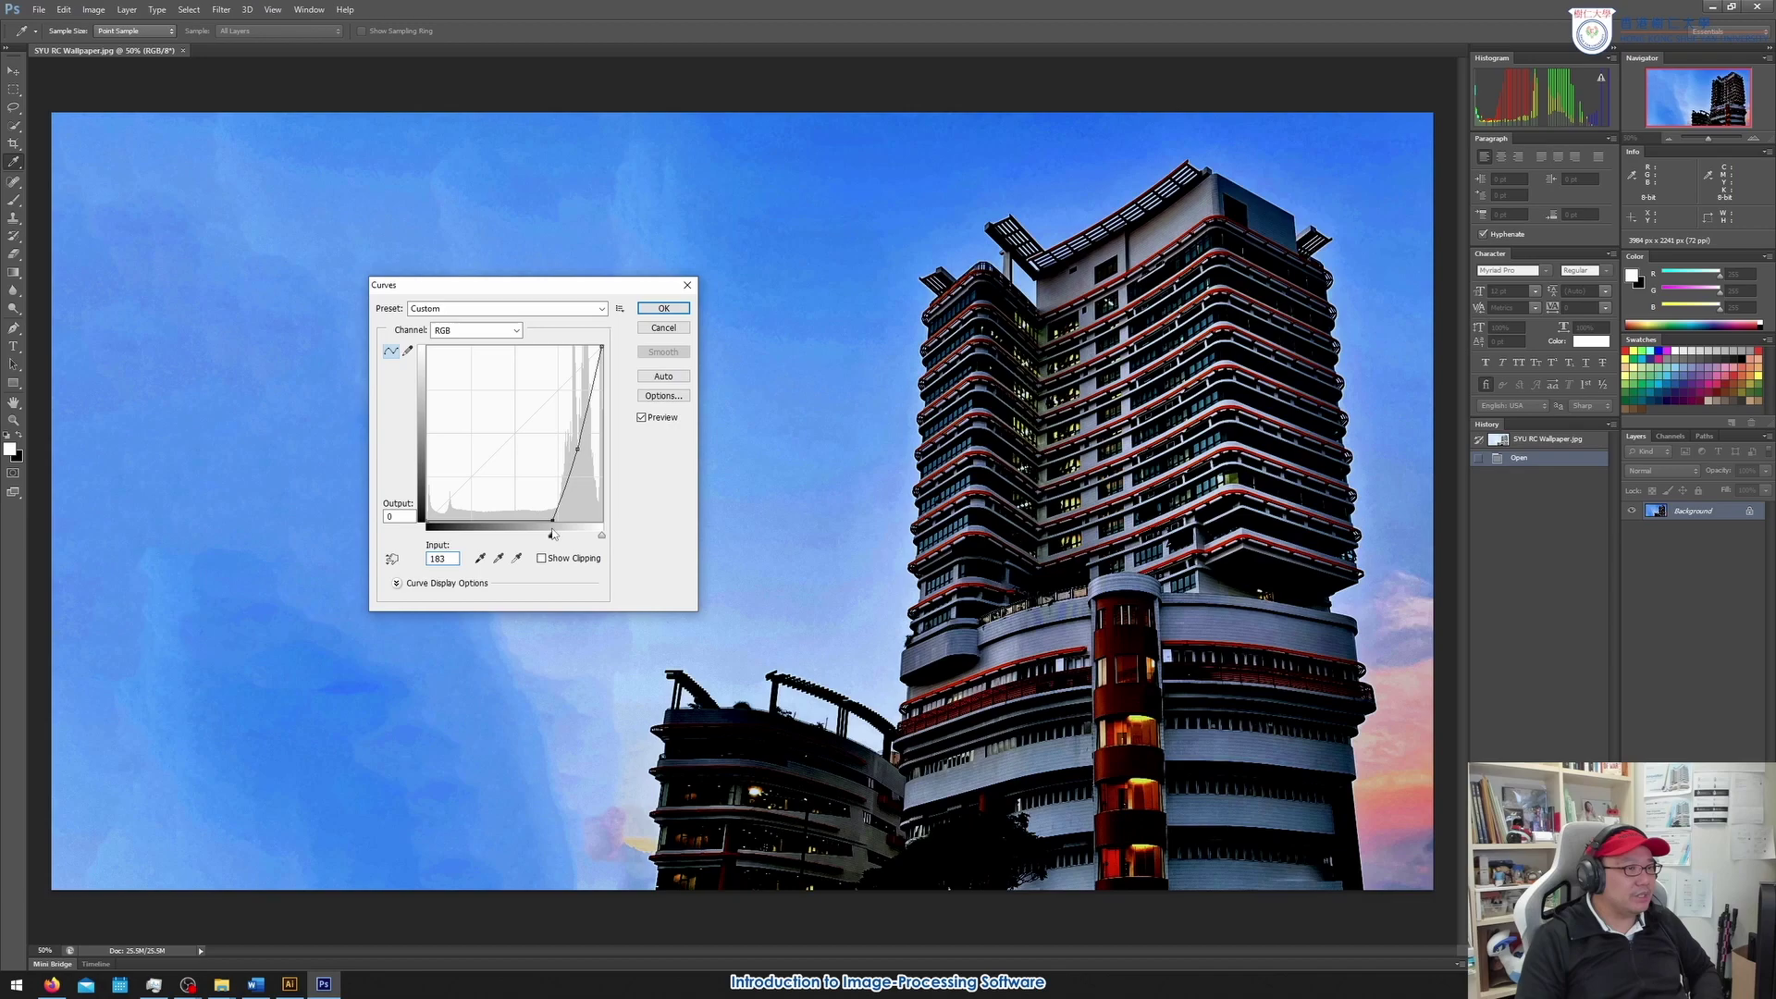
{"action": "left_click_drag", "start_coordinate": [577, 449], "coordinate": [578, 436]}
{"action": "left_click_drag", "start_coordinate": [552, 538], "coordinate": [512, 538]}
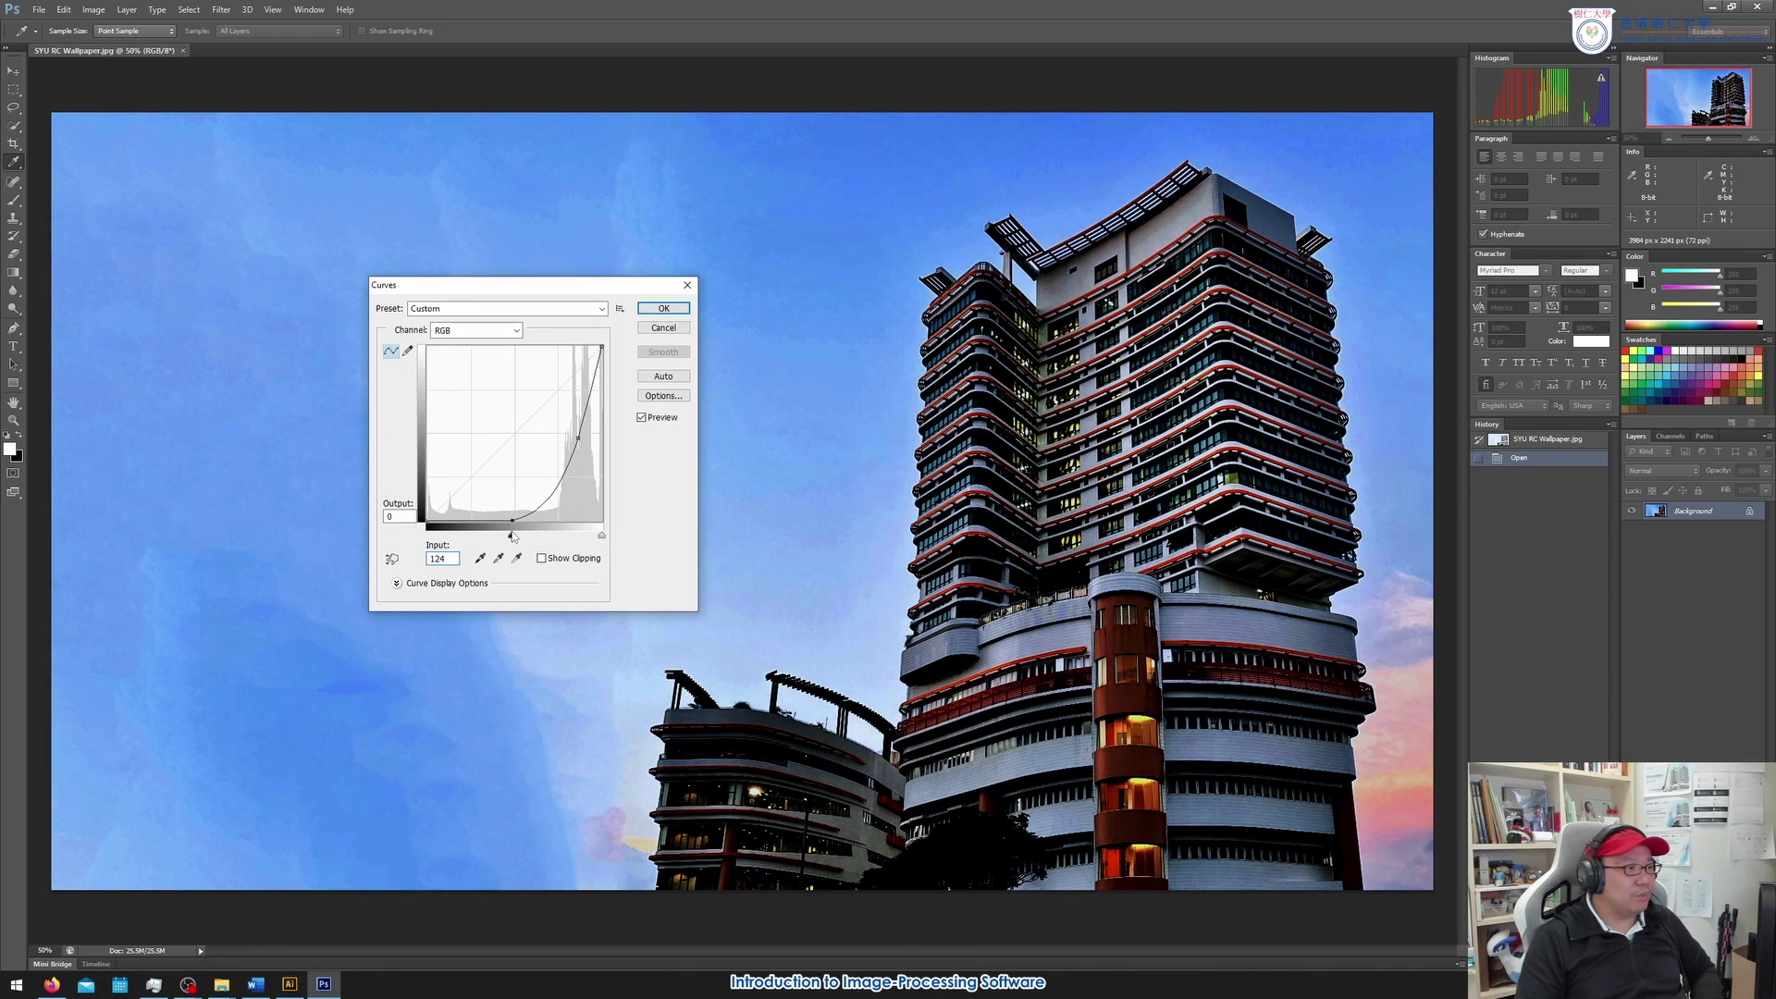
{"action": "left_click_drag", "start_coordinate": [566, 447], "coordinate": [559, 454]}
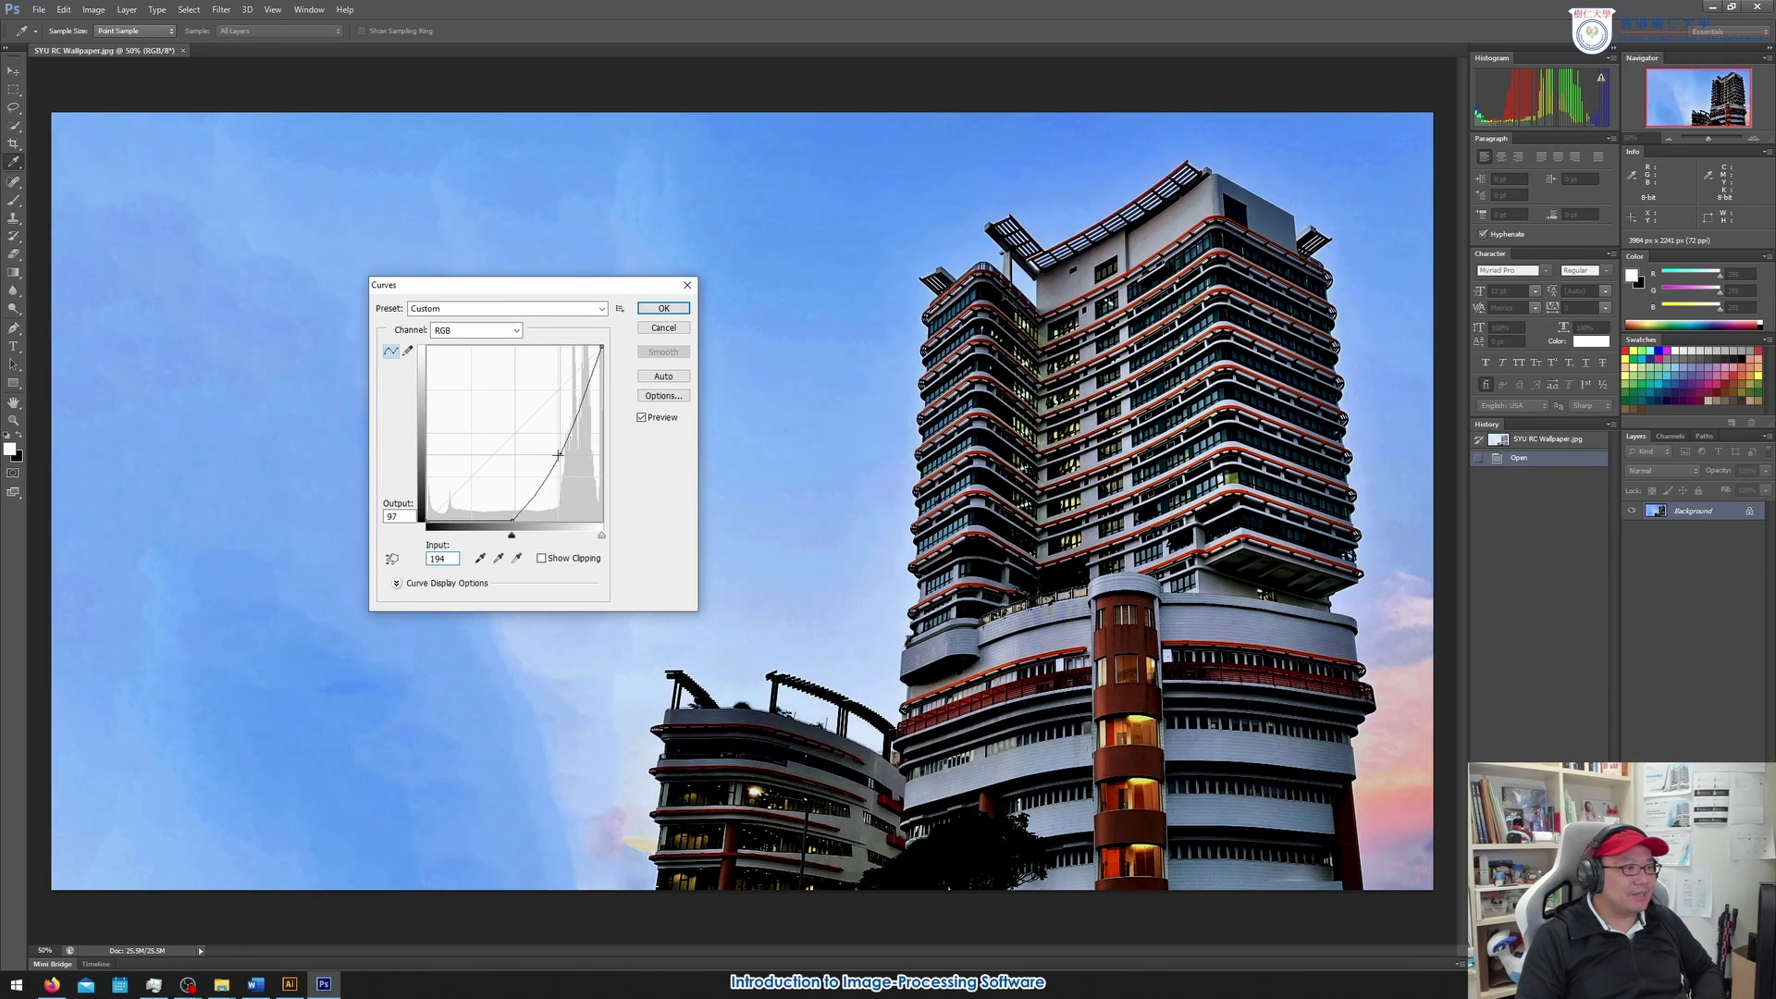
{"action": "left_click_drag", "start_coordinate": [510, 538], "coordinate": [473, 538]}
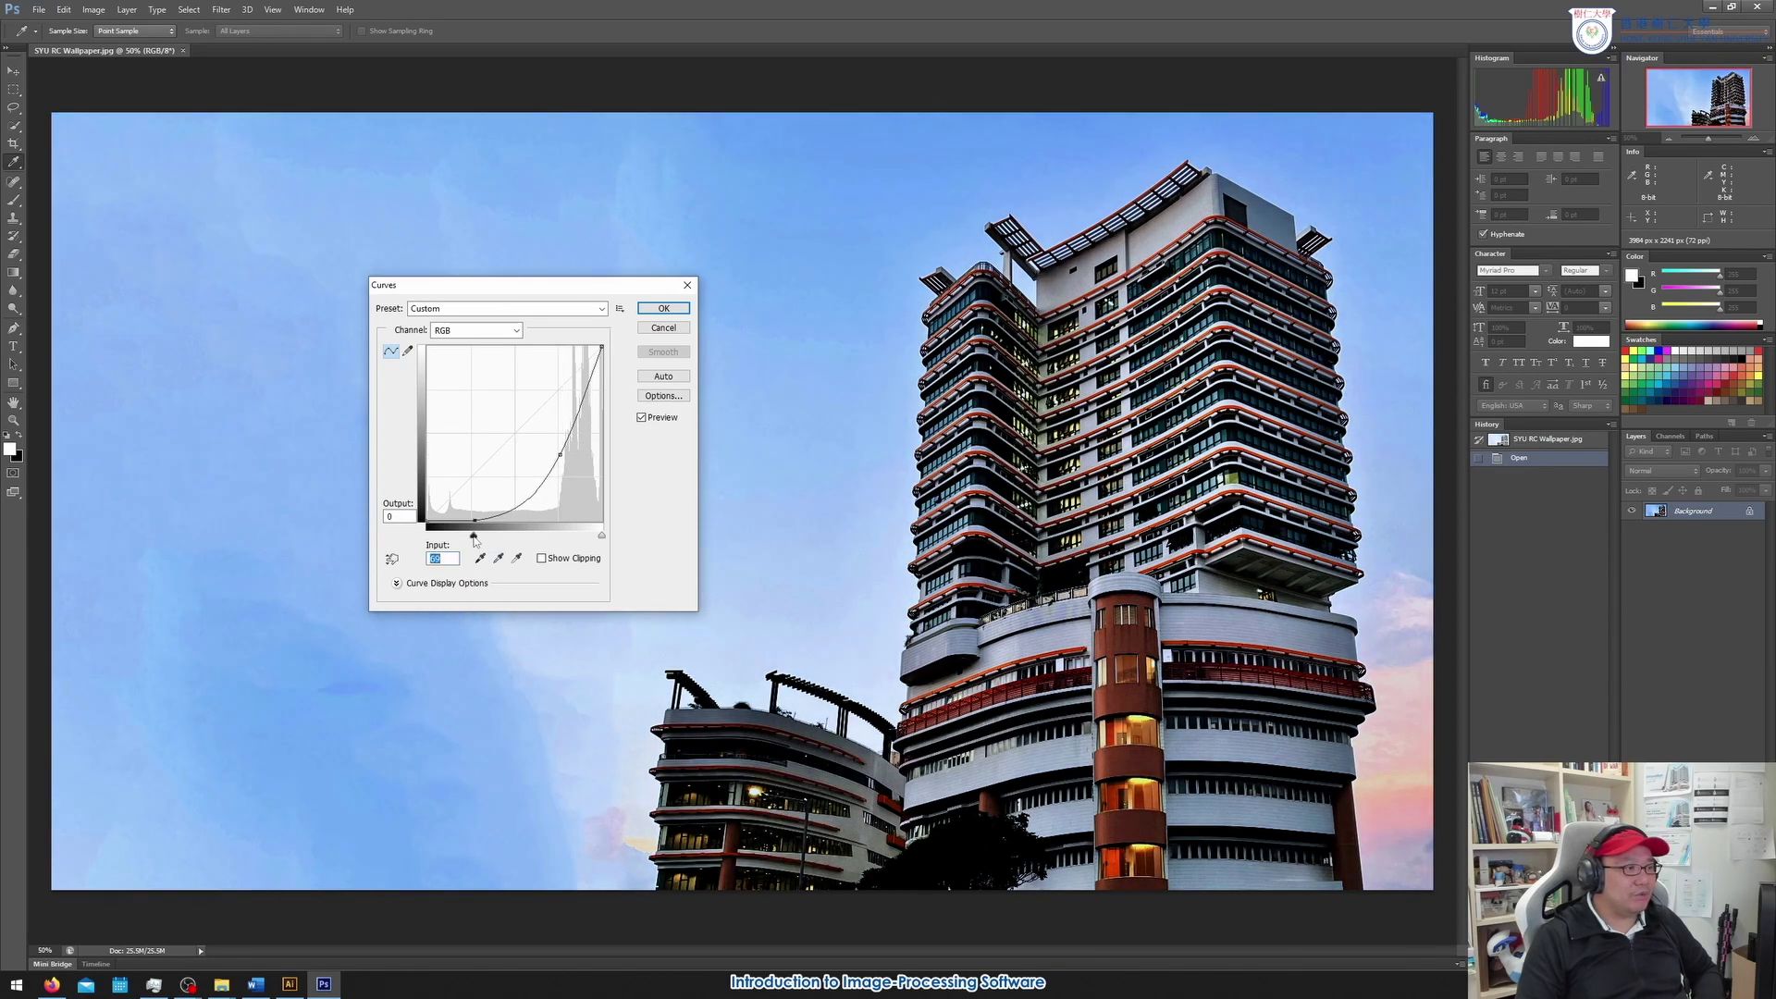
{"action": "left_click_drag", "start_coordinate": [560, 458], "coordinate": [545, 457]}
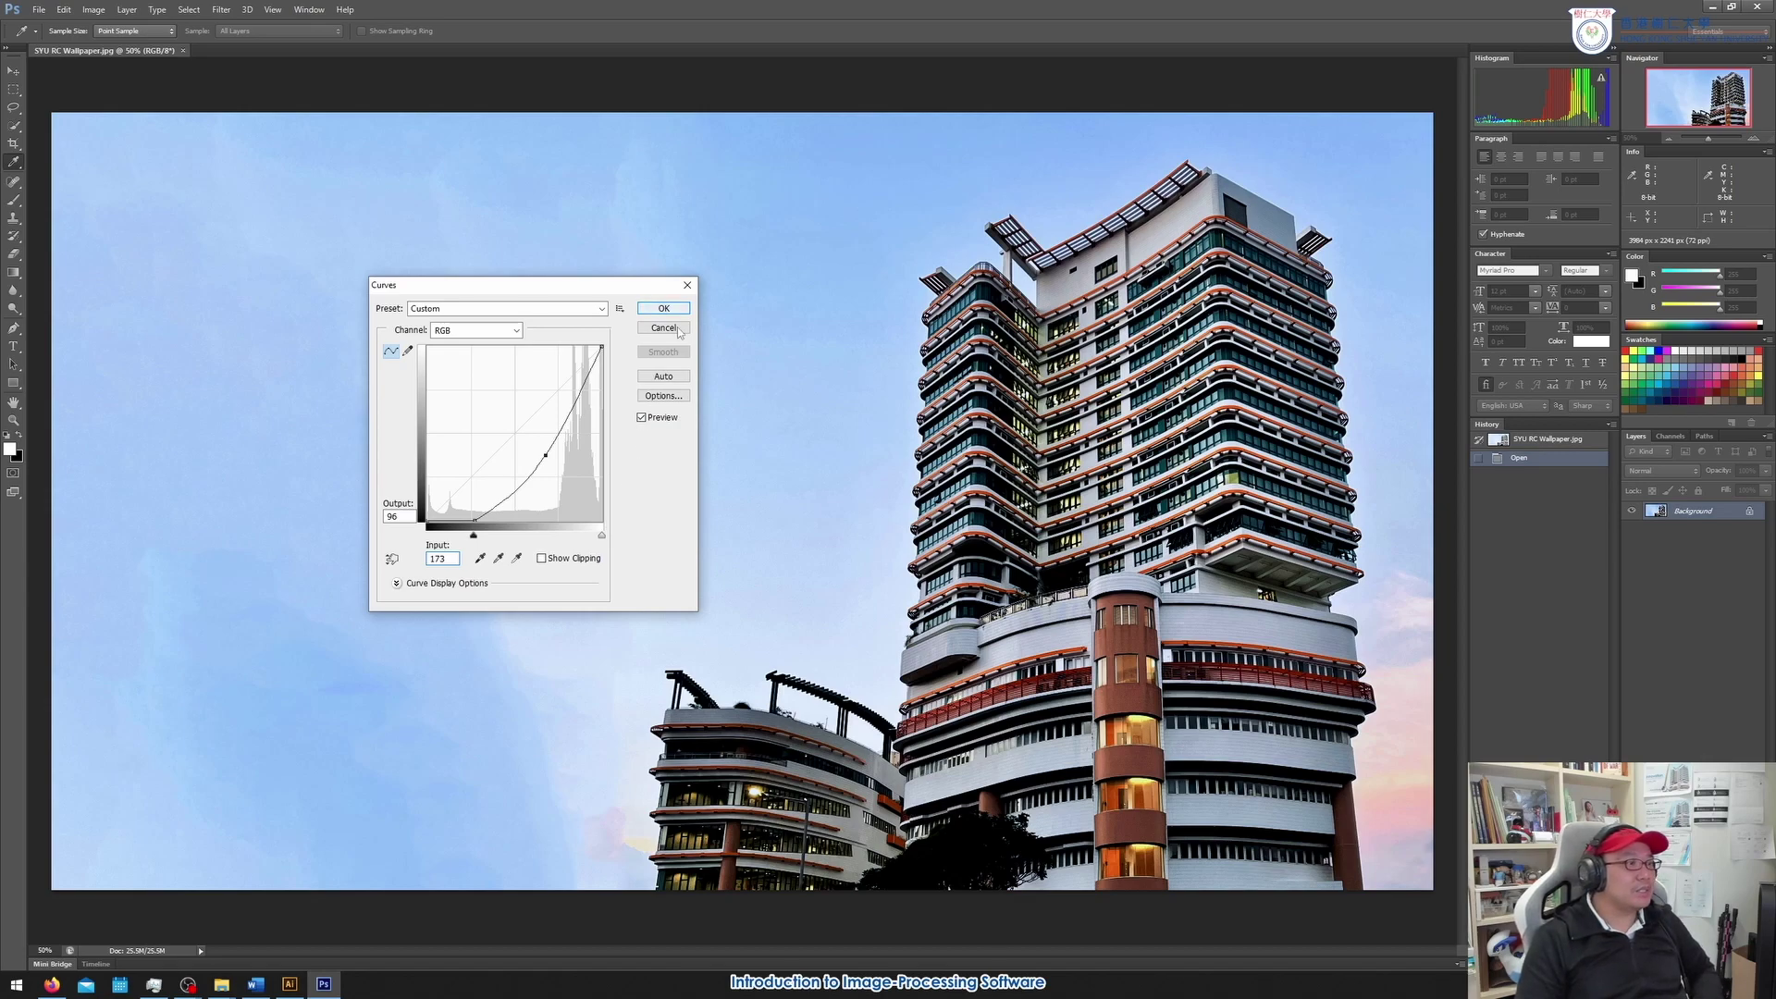
Try adding a curve point at input 206, output 121, moving the midtone point to input 149, output 72, and cancel the Curves adjustment
{"action": "left_click_drag", "start_coordinate": [546, 455], "coordinate": [568, 437]}
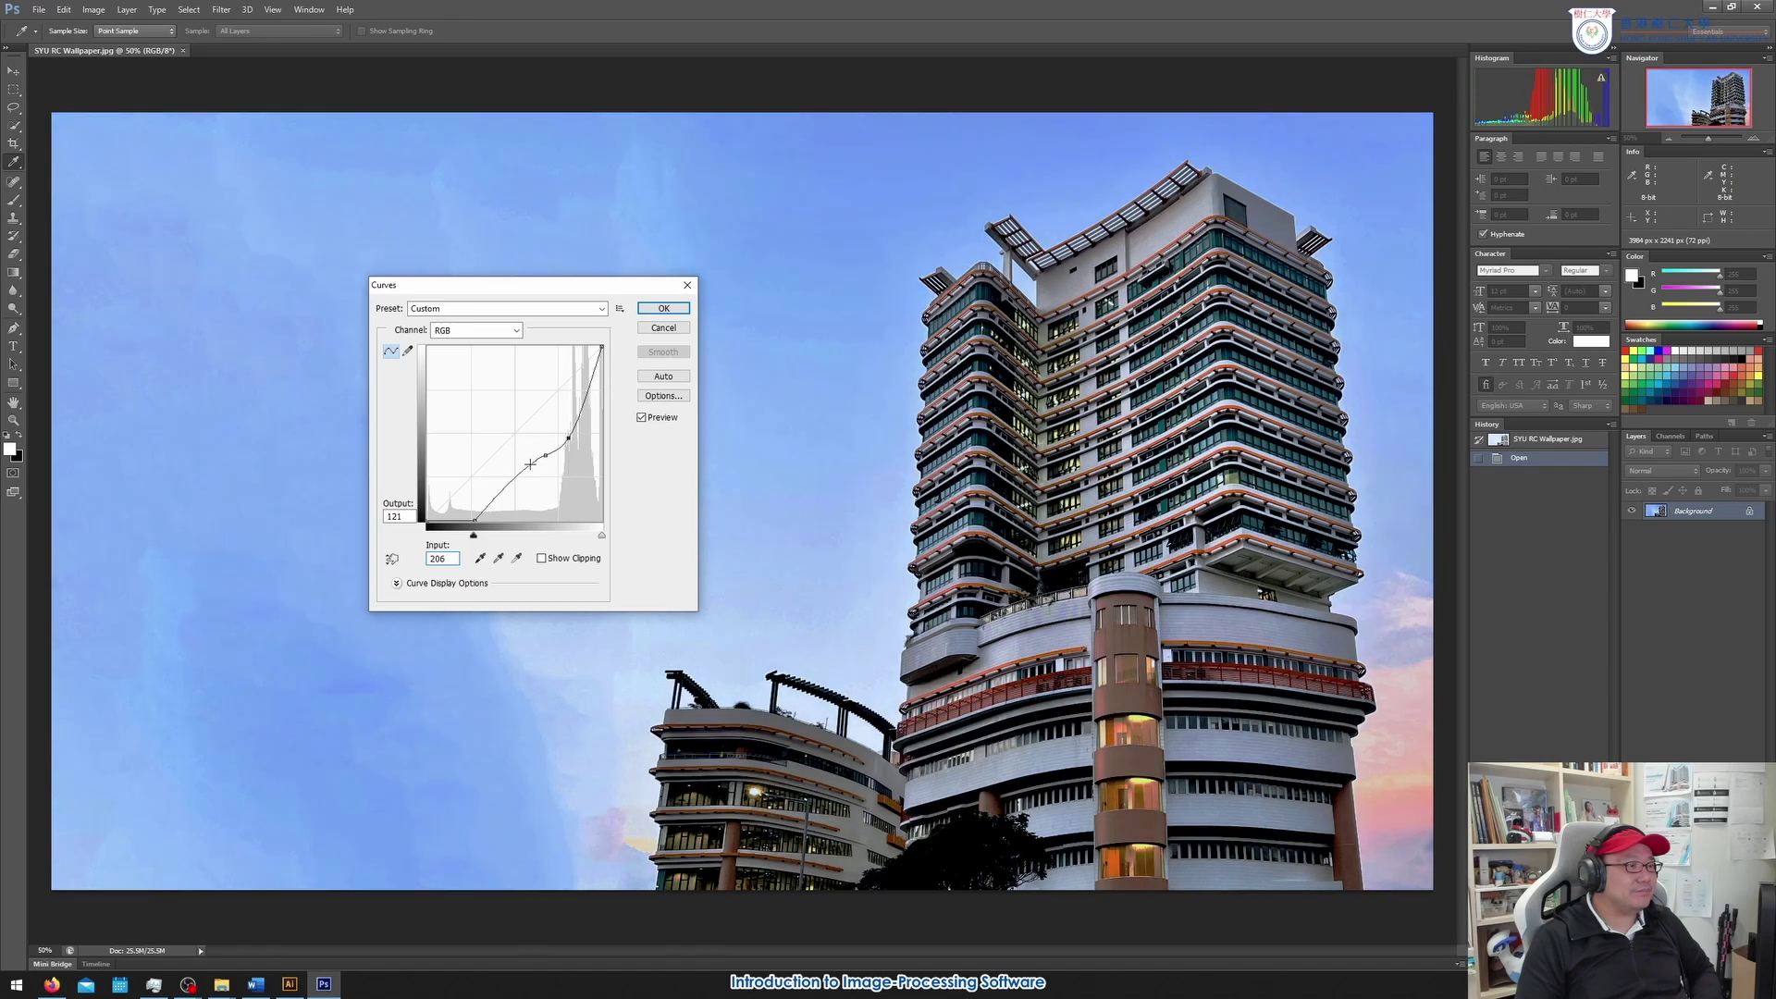
{"action": "left_click", "coordinate": [544, 459]}
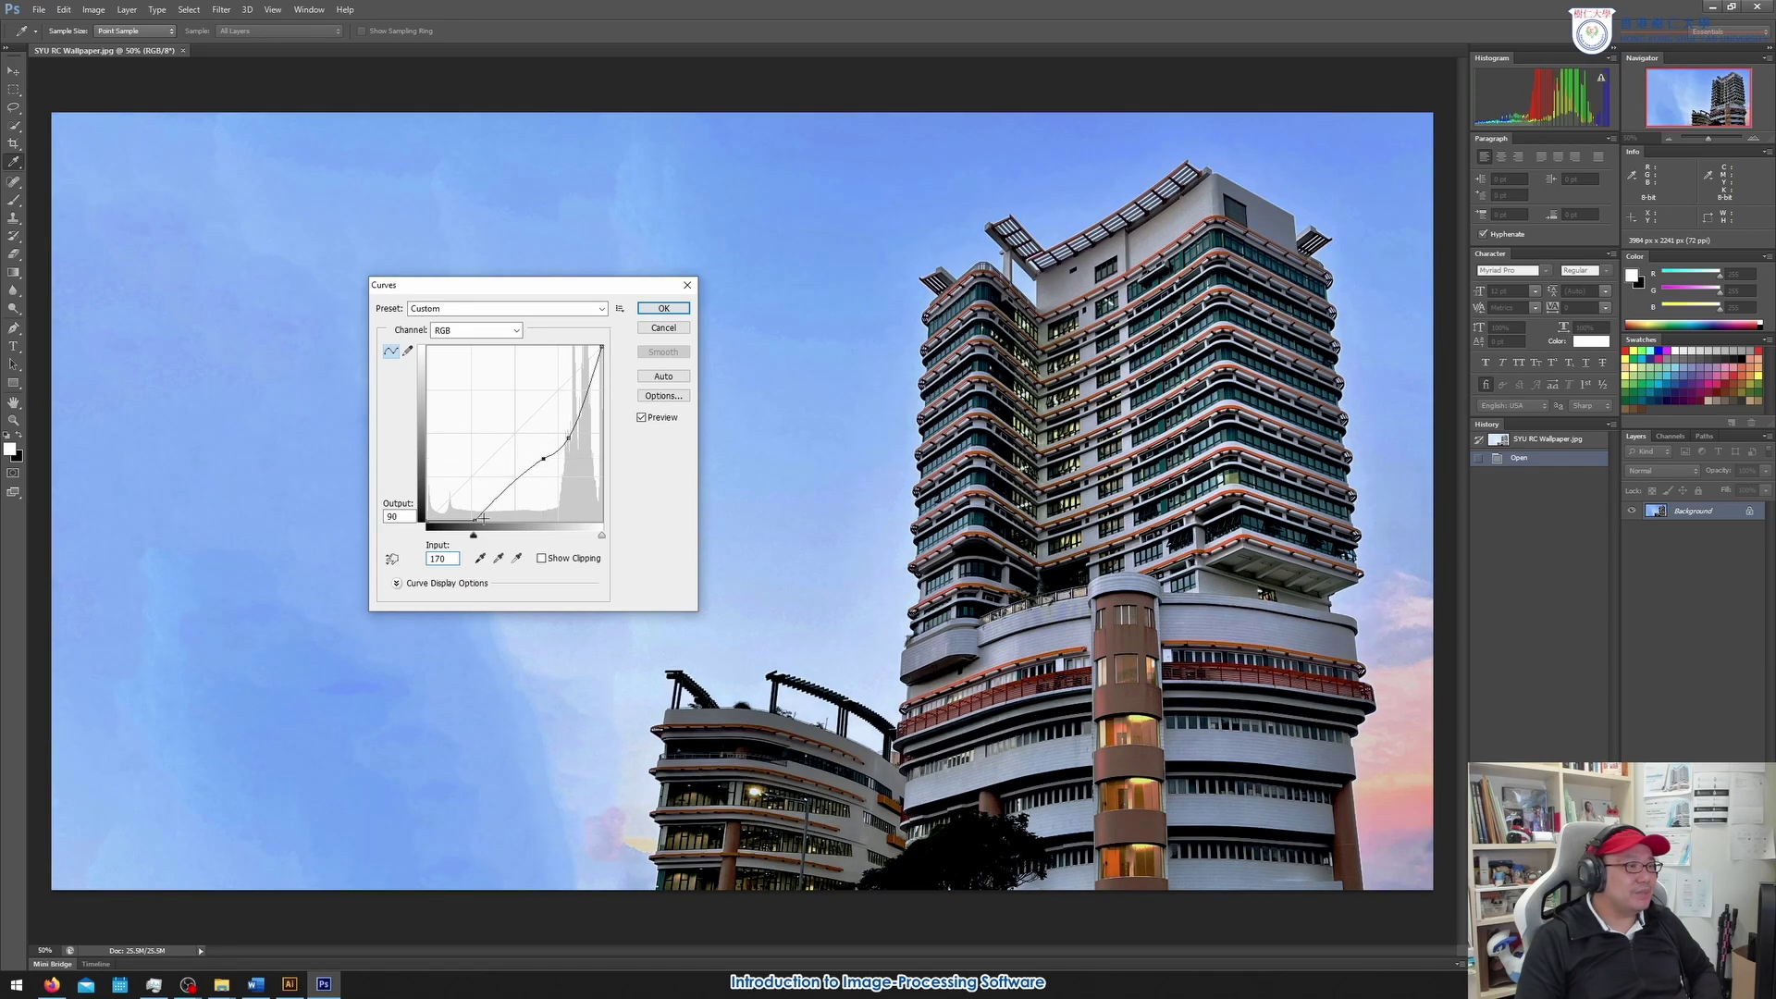
{"action": "left_click_drag", "start_coordinate": [474, 517], "coordinate": [492, 519]}
{"action": "left_click", "coordinate": [546, 460]}
{"action": "mouse_move", "coordinate": [546, 460]}
{"action": "left_mouse_down"}
{"action": "mouse_move", "coordinate": [552, 475]}
{"action": "mouse_move", "coordinate": [529, 471]}
{"action": "left_mouse_up"}
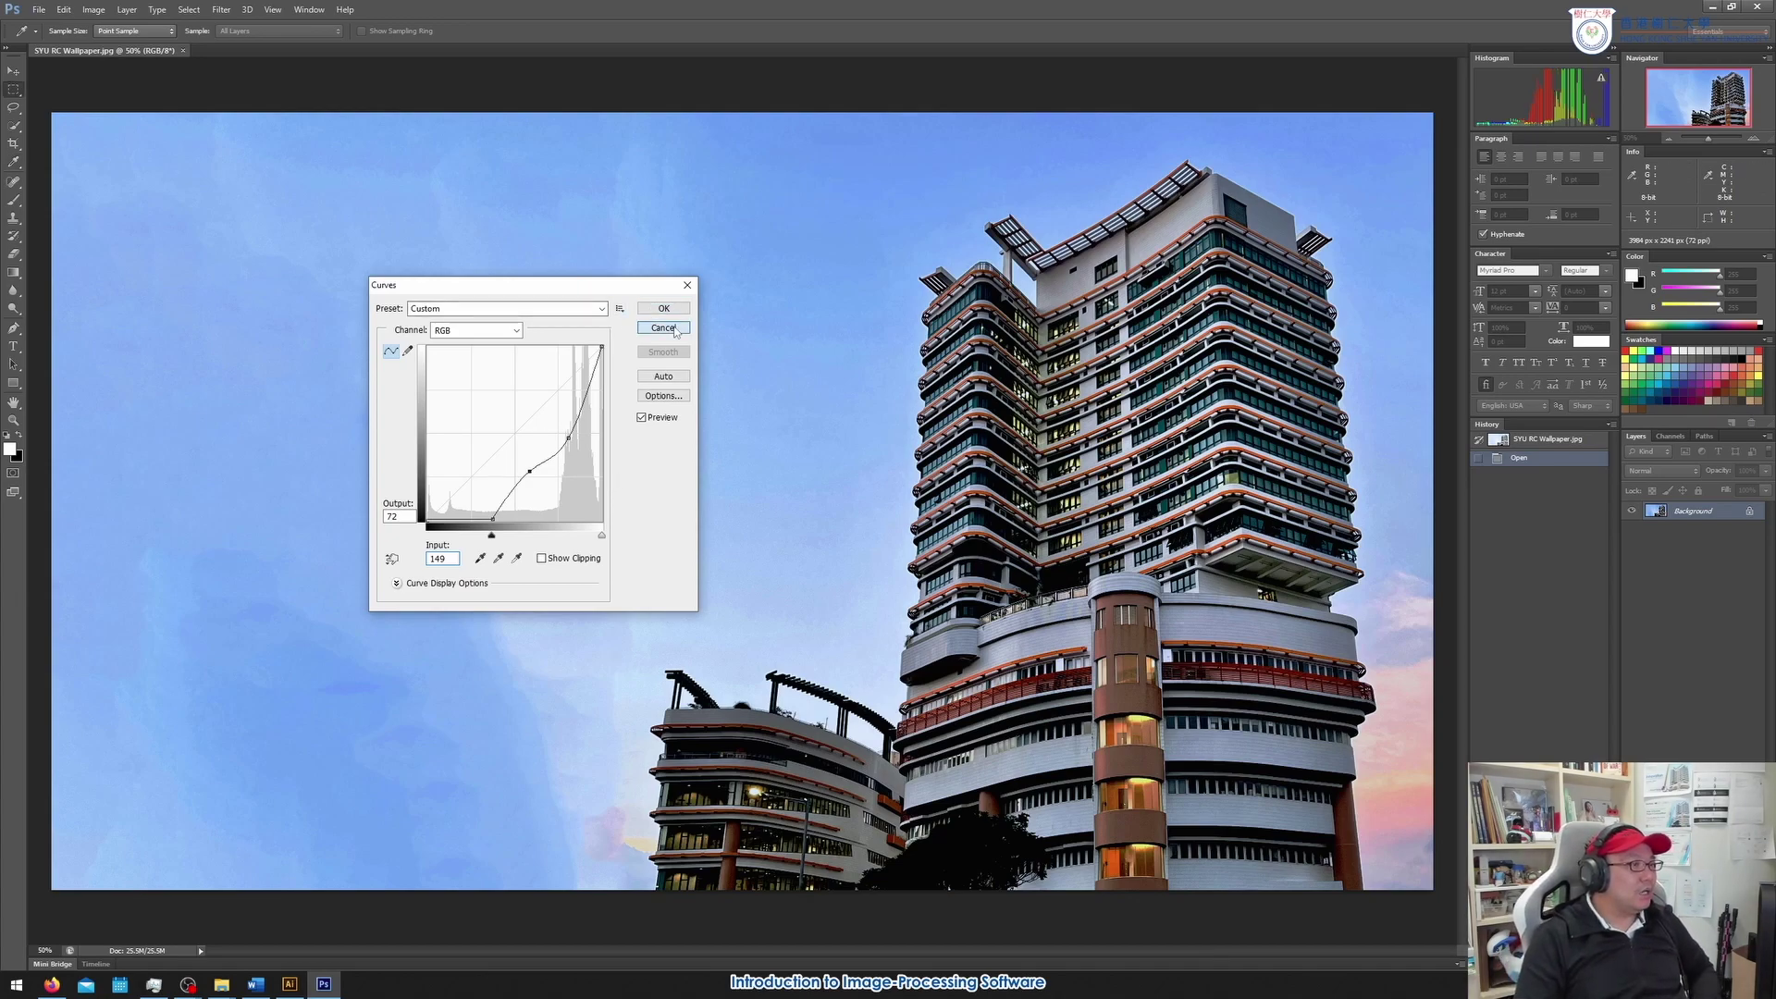
{"action": "left_click", "coordinate": [663, 328]}
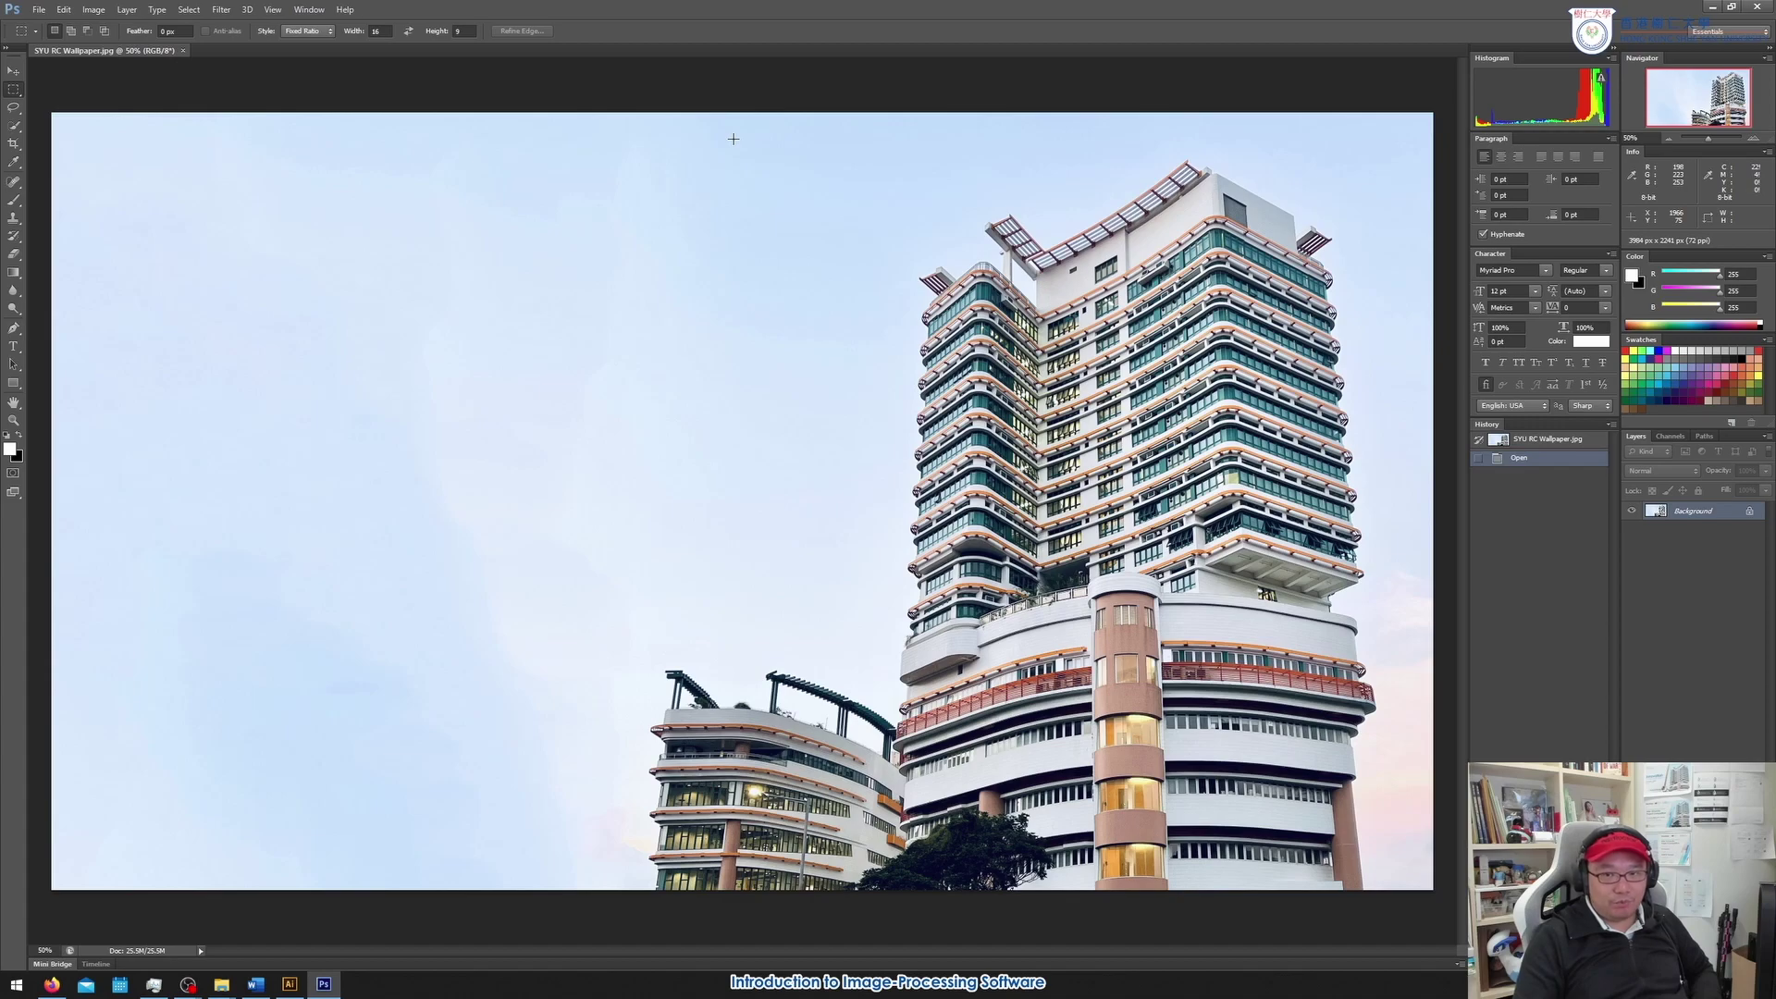